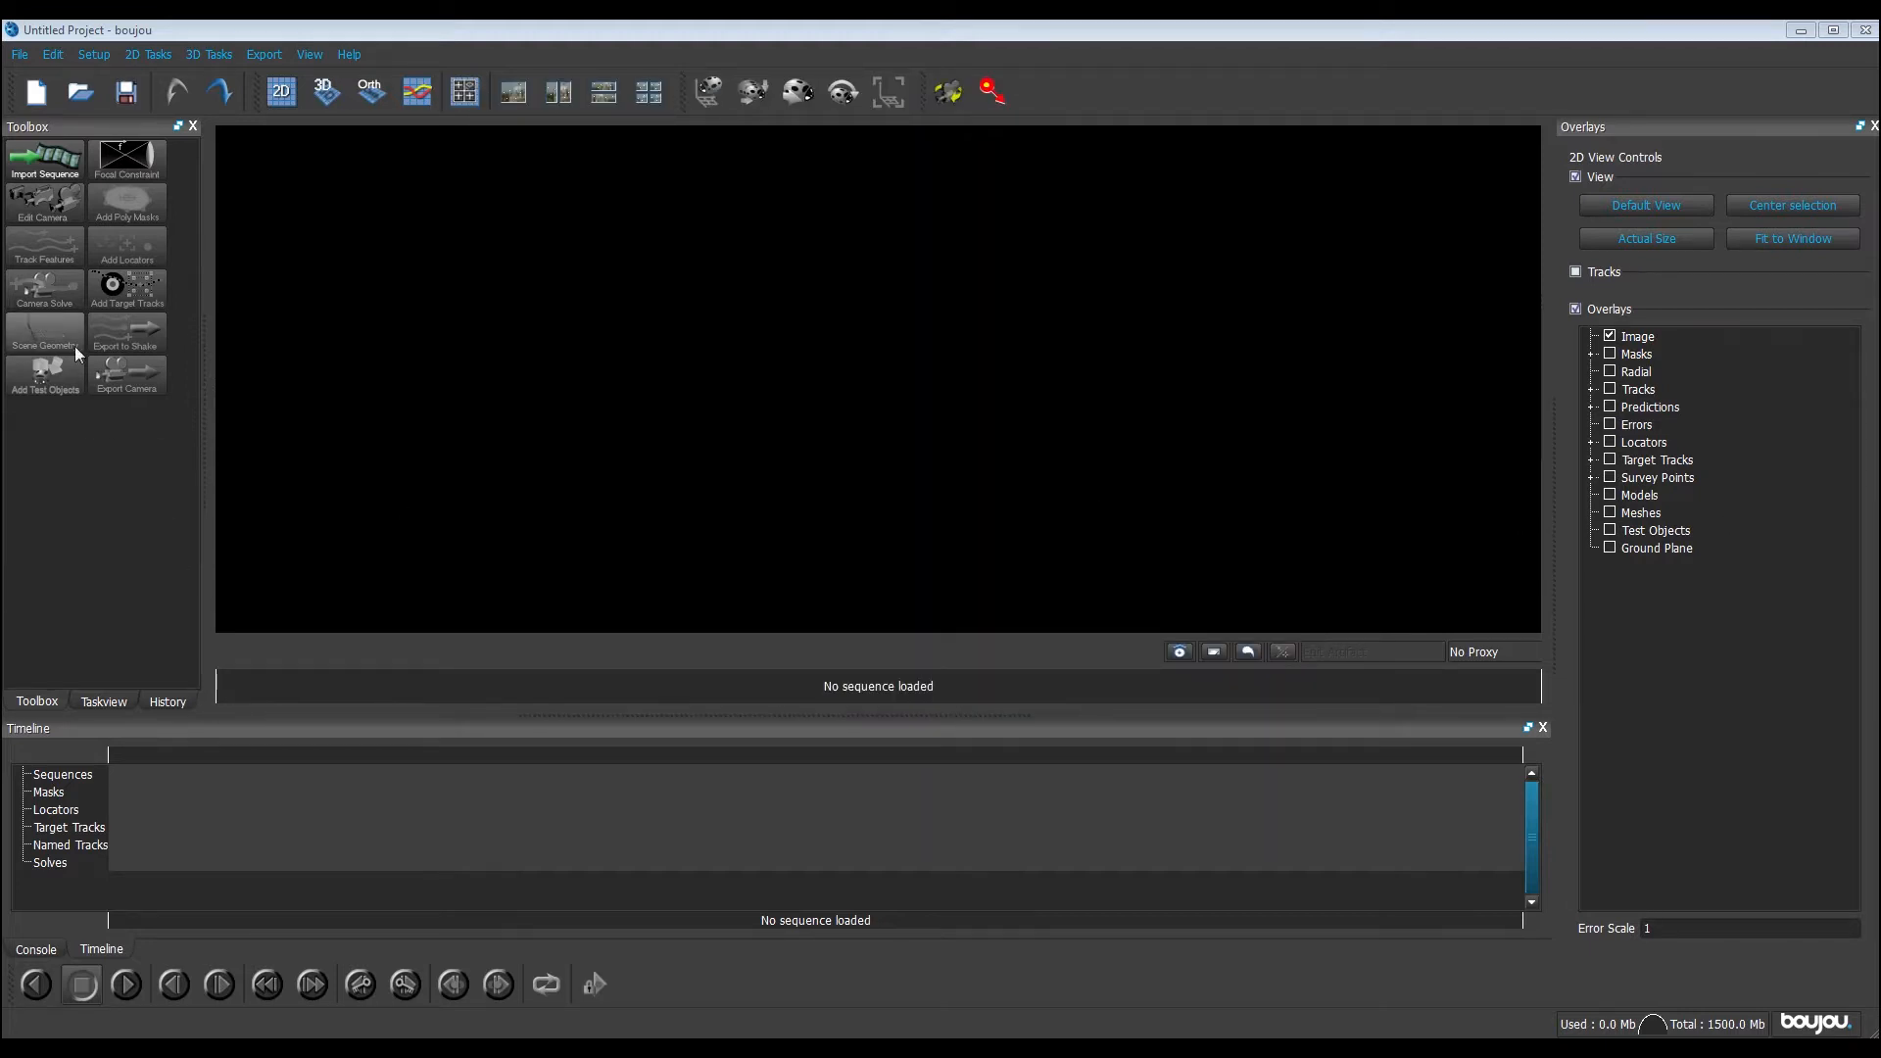
Import the parking image sequence starting at parking001.png as a free-move sequence with a frame rate of 30
left_click(53, 164)
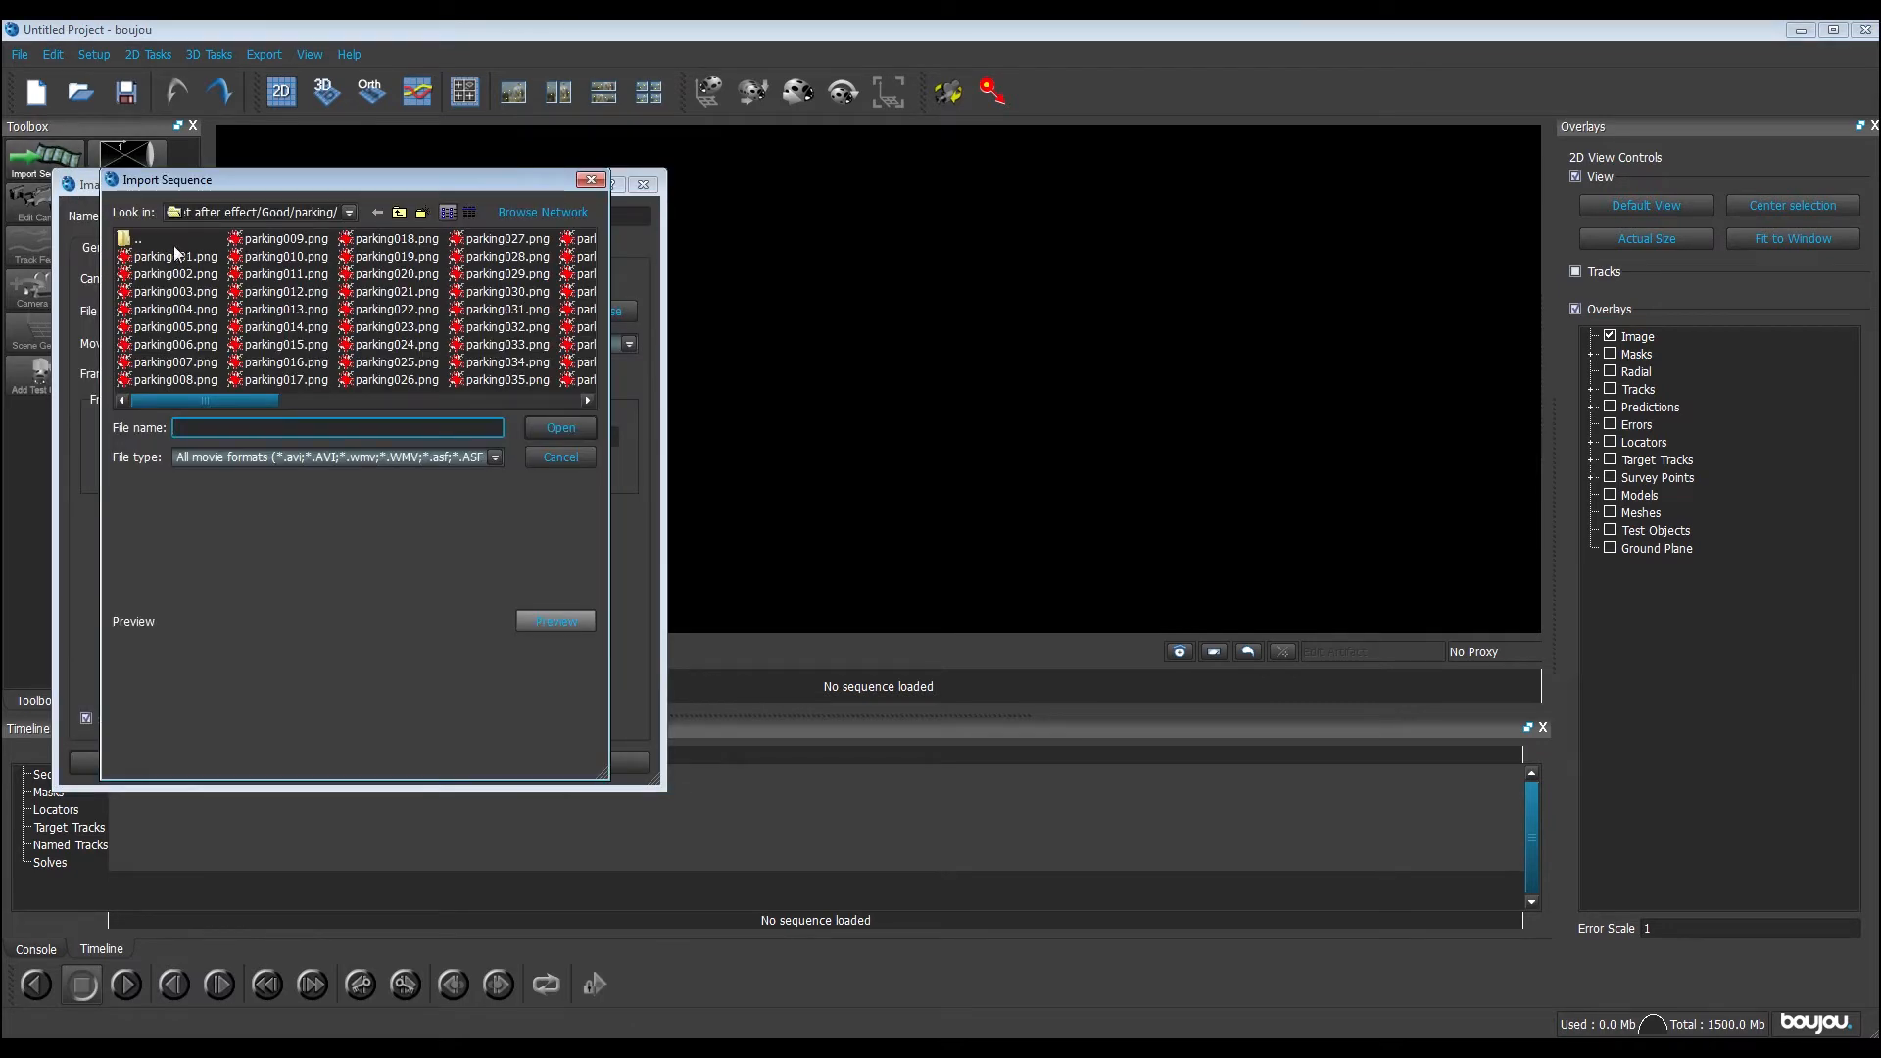
left_click(170, 256)
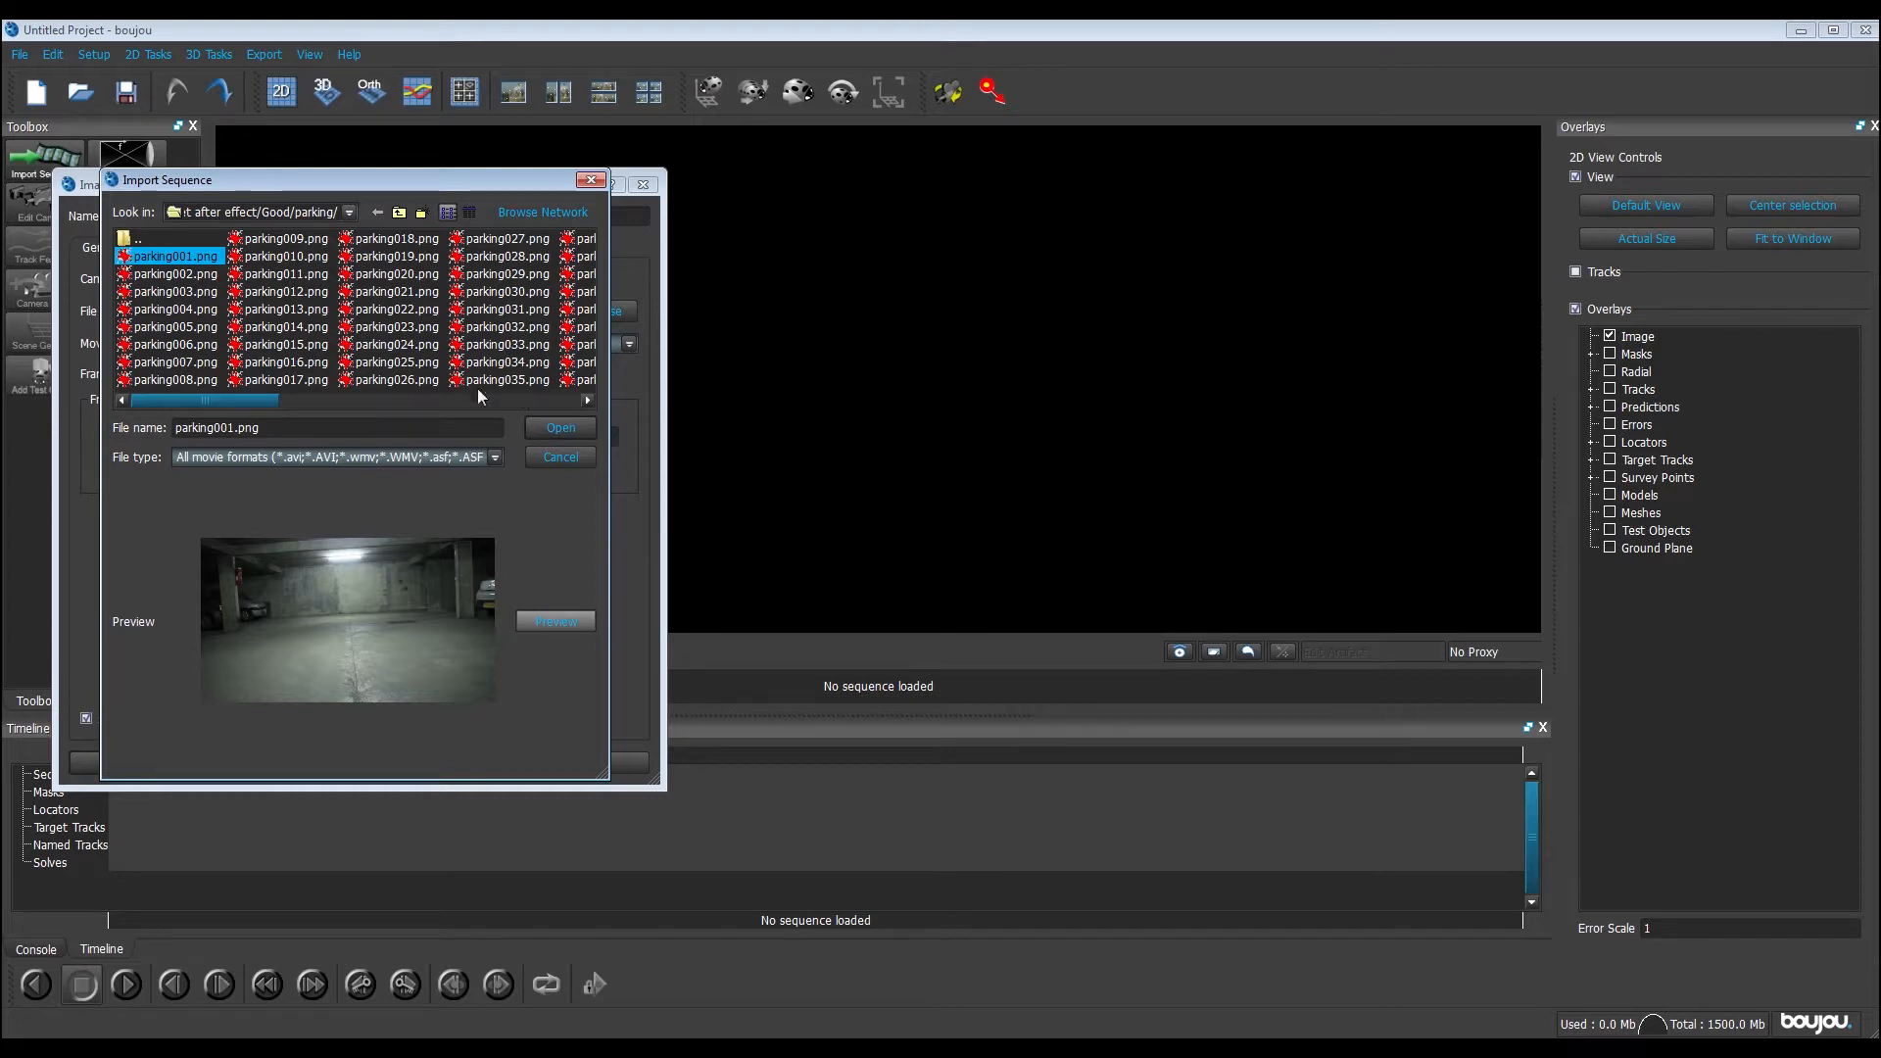
left_click(588, 427)
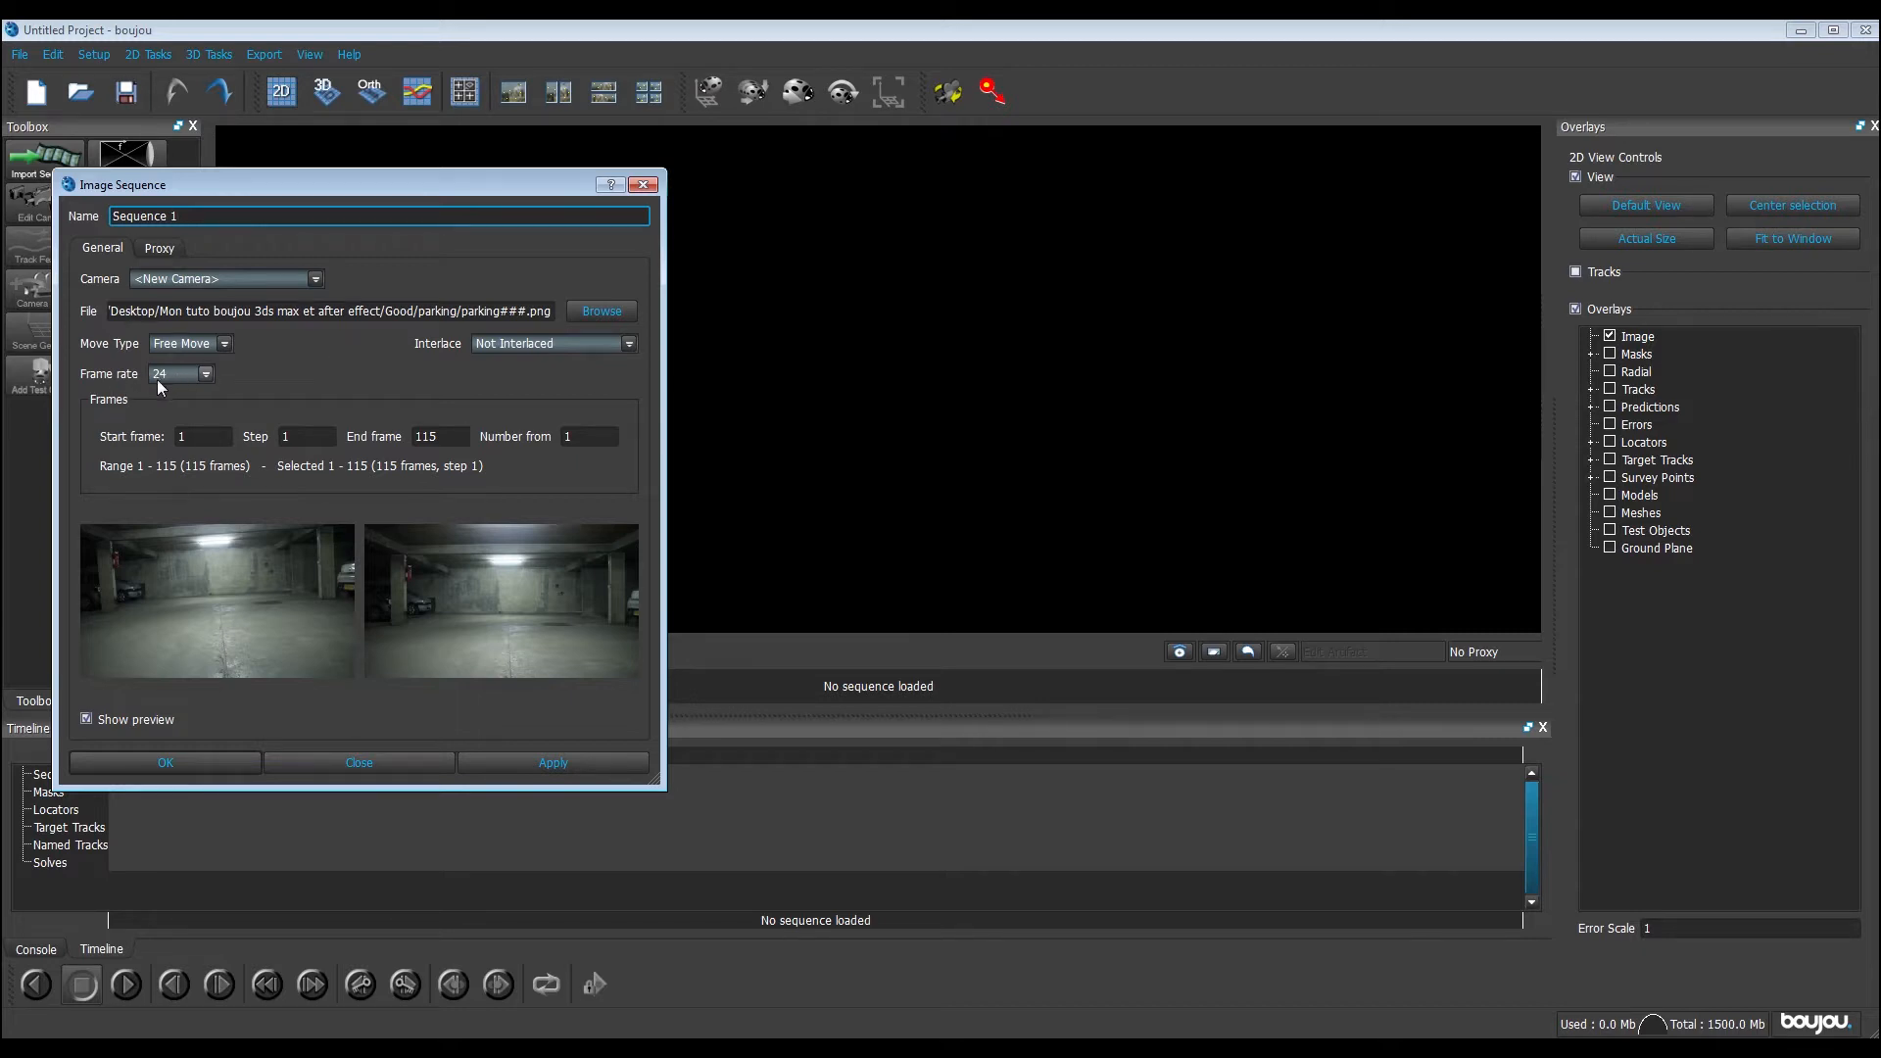
left_click(205, 374)
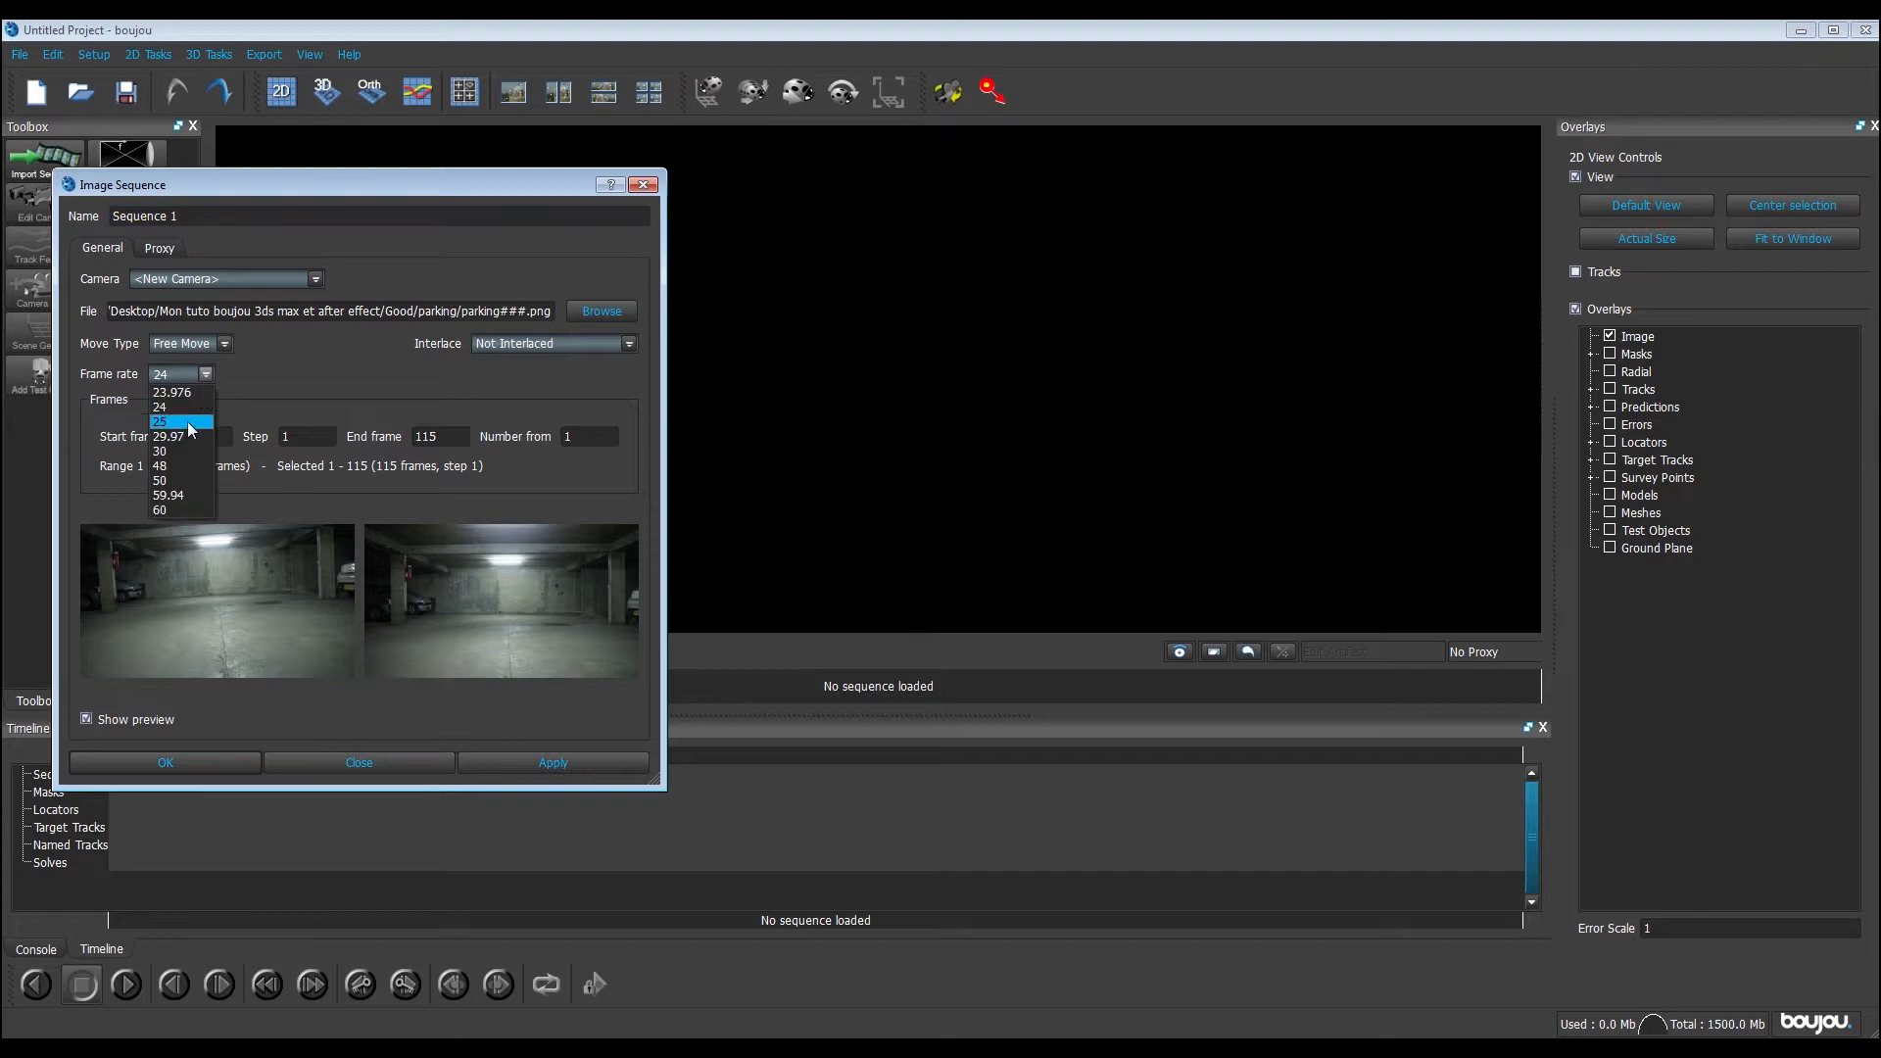
left_click(177, 452)
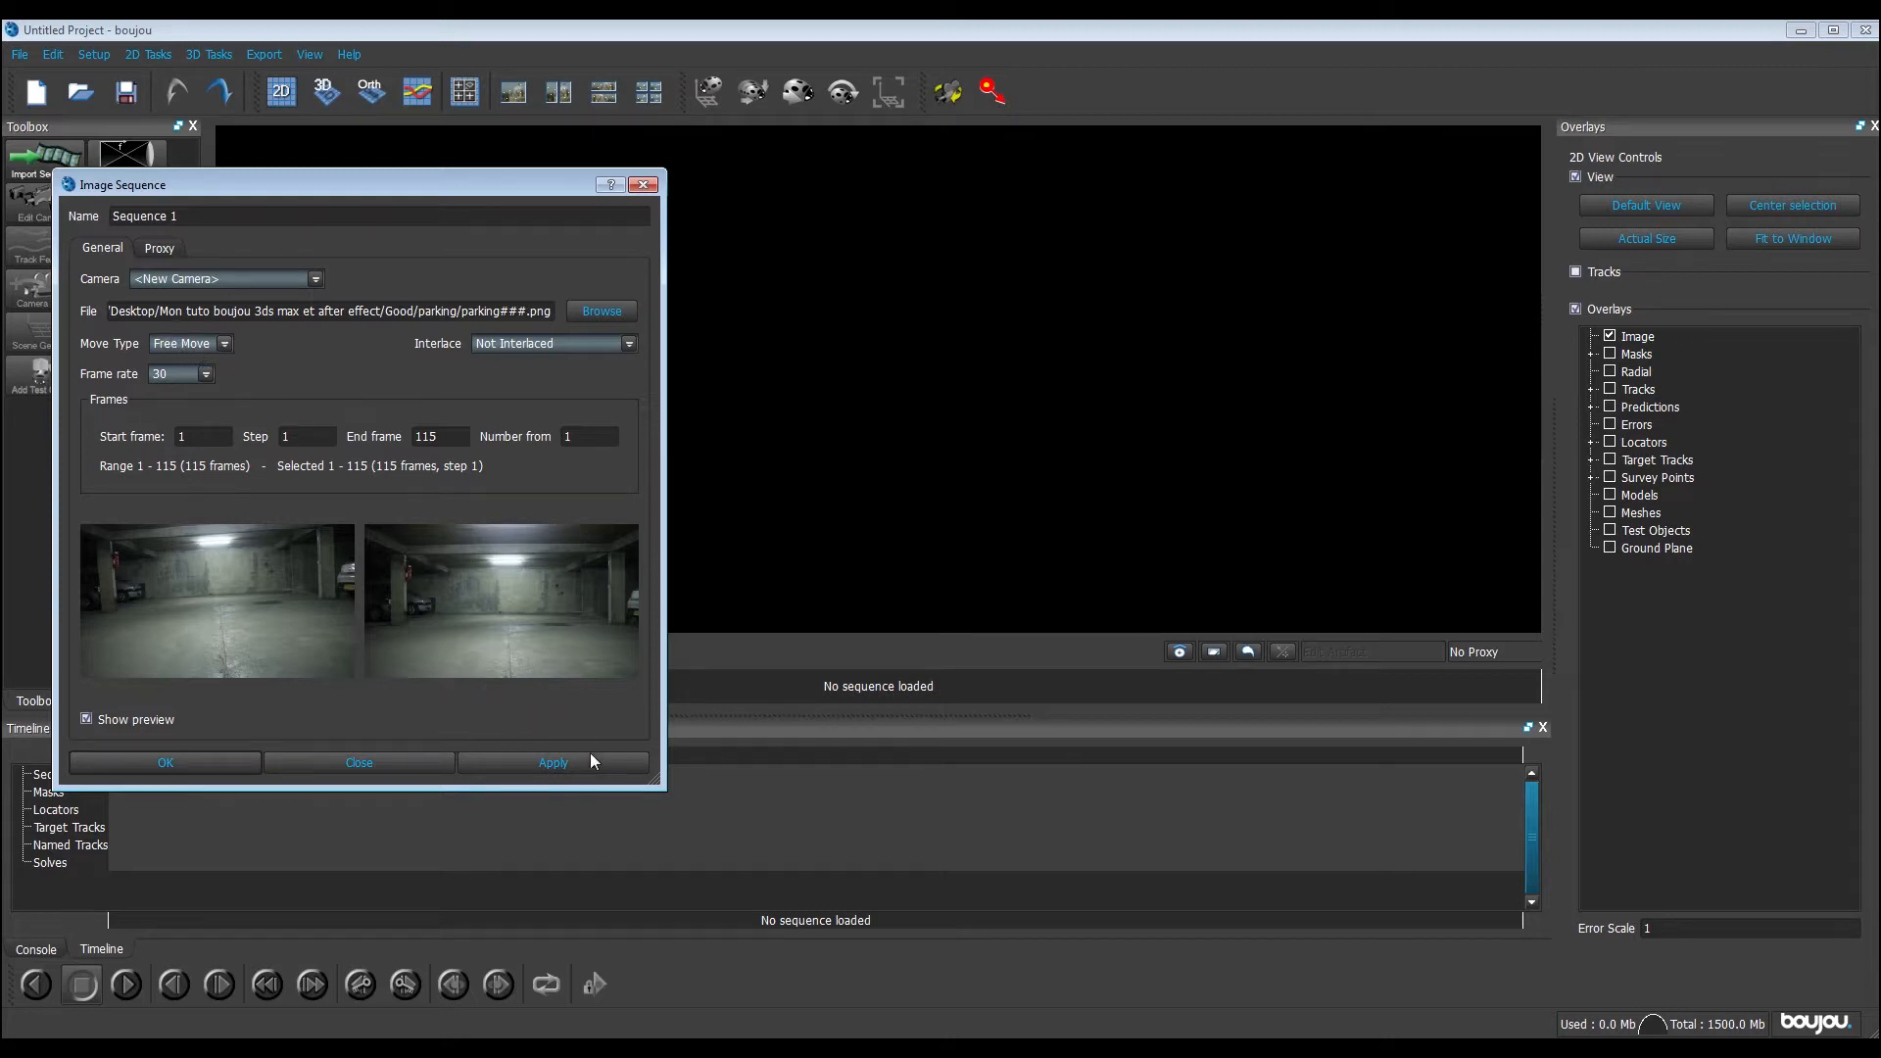
left_click(550, 762)
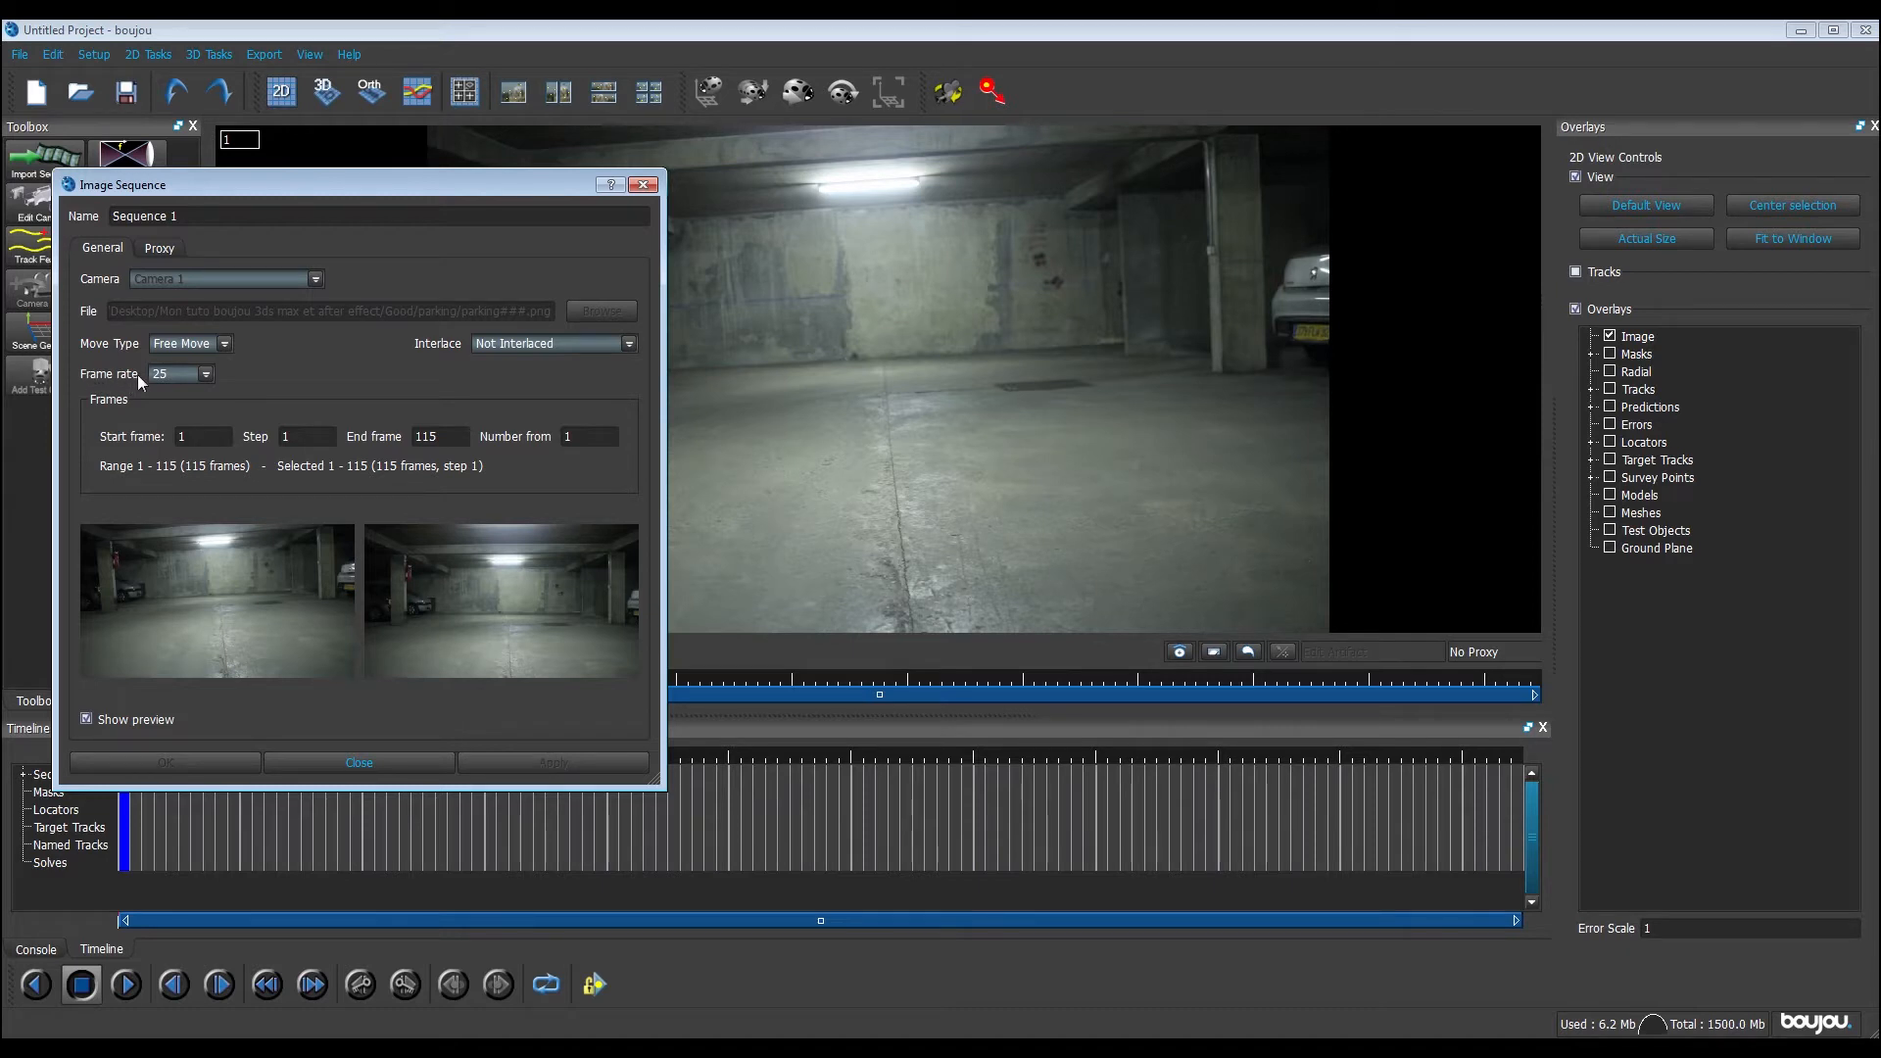
Set the imported sequence's frame rate to 30 again, apply it, and scrub through the footage
left_click(205, 374)
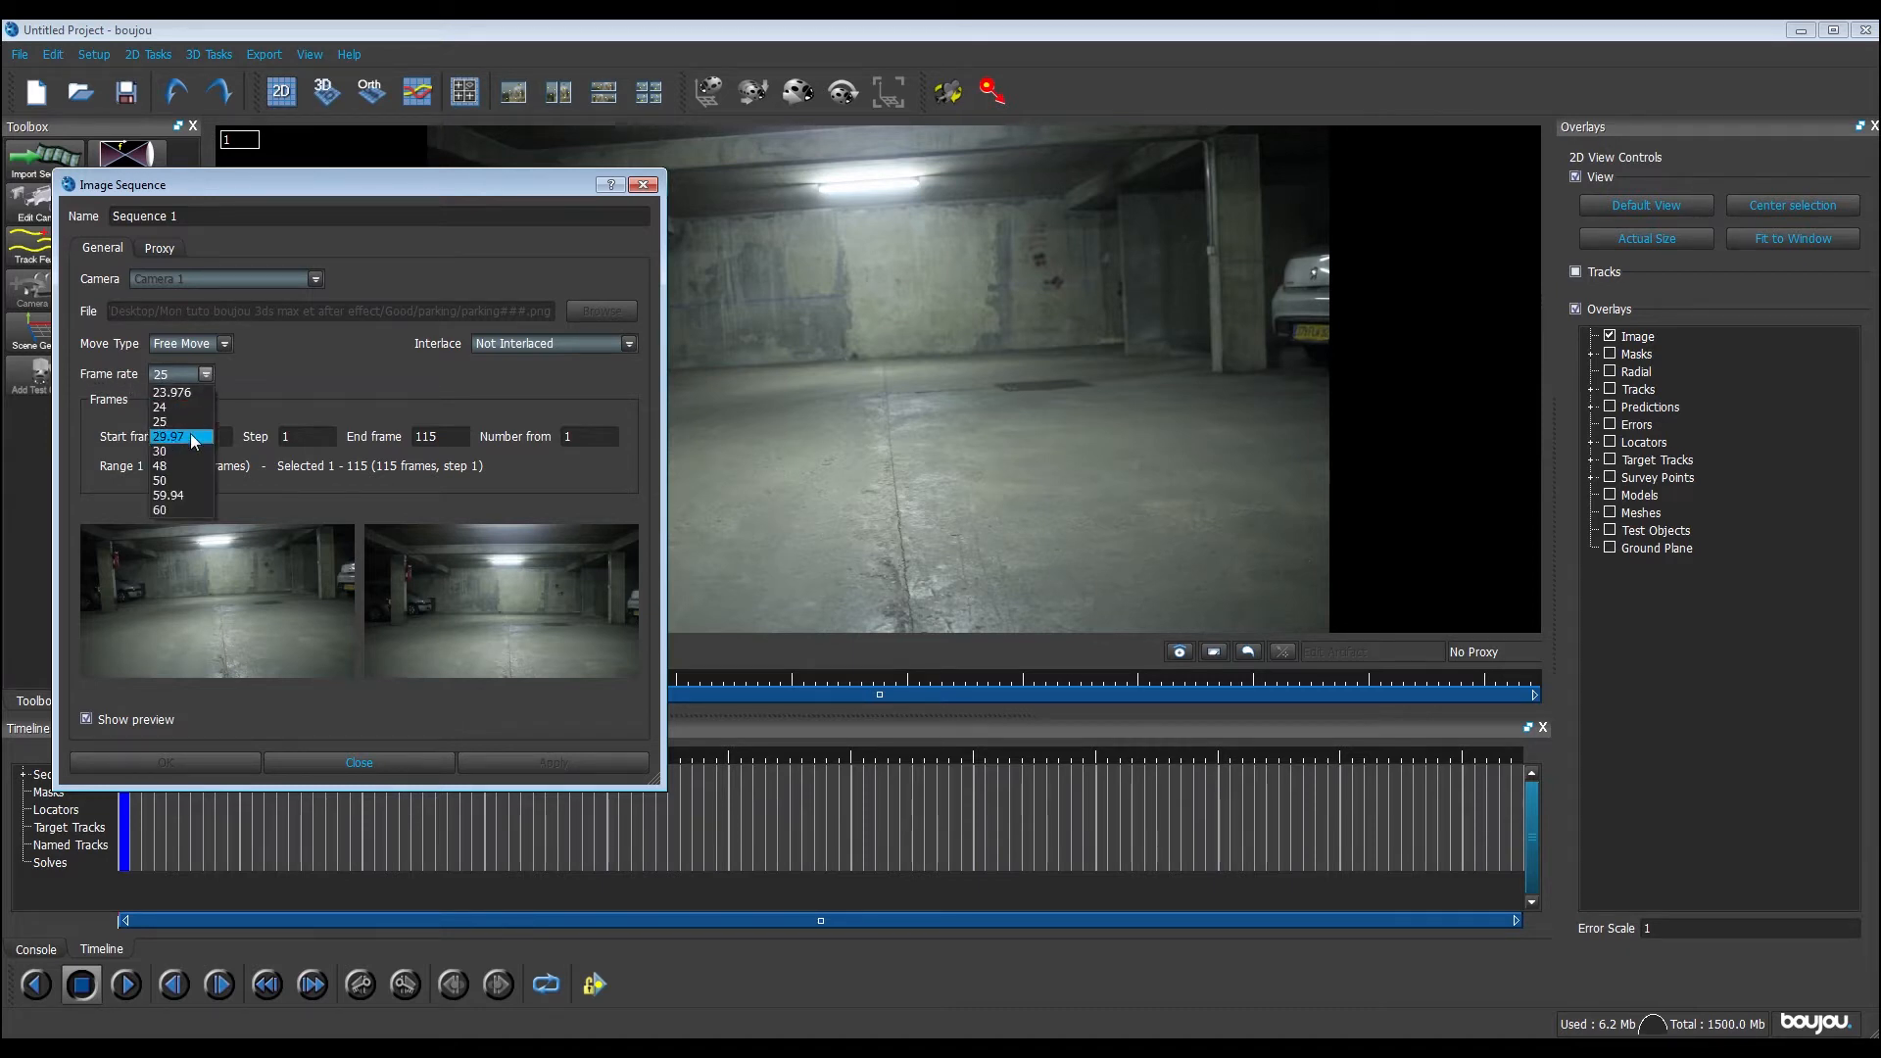
left_click(192, 486)
left_click(573, 760)
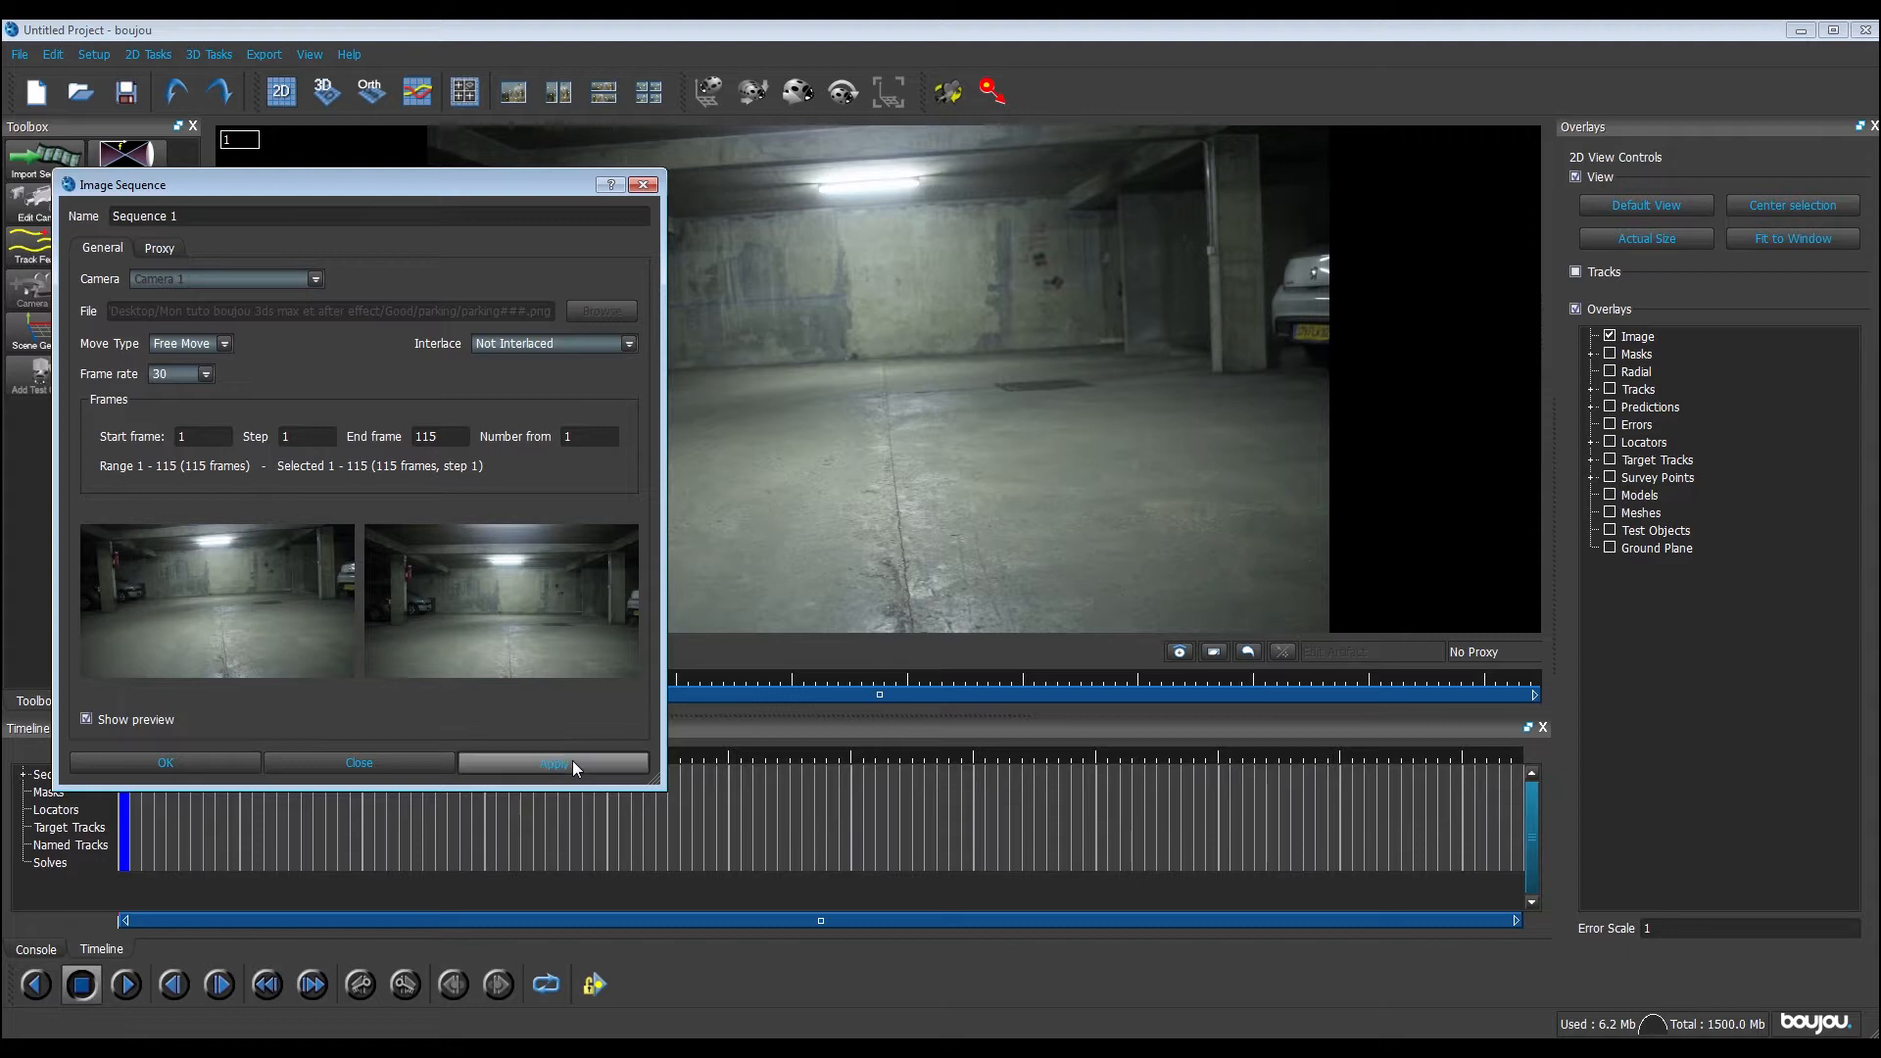
left_click(386, 760)
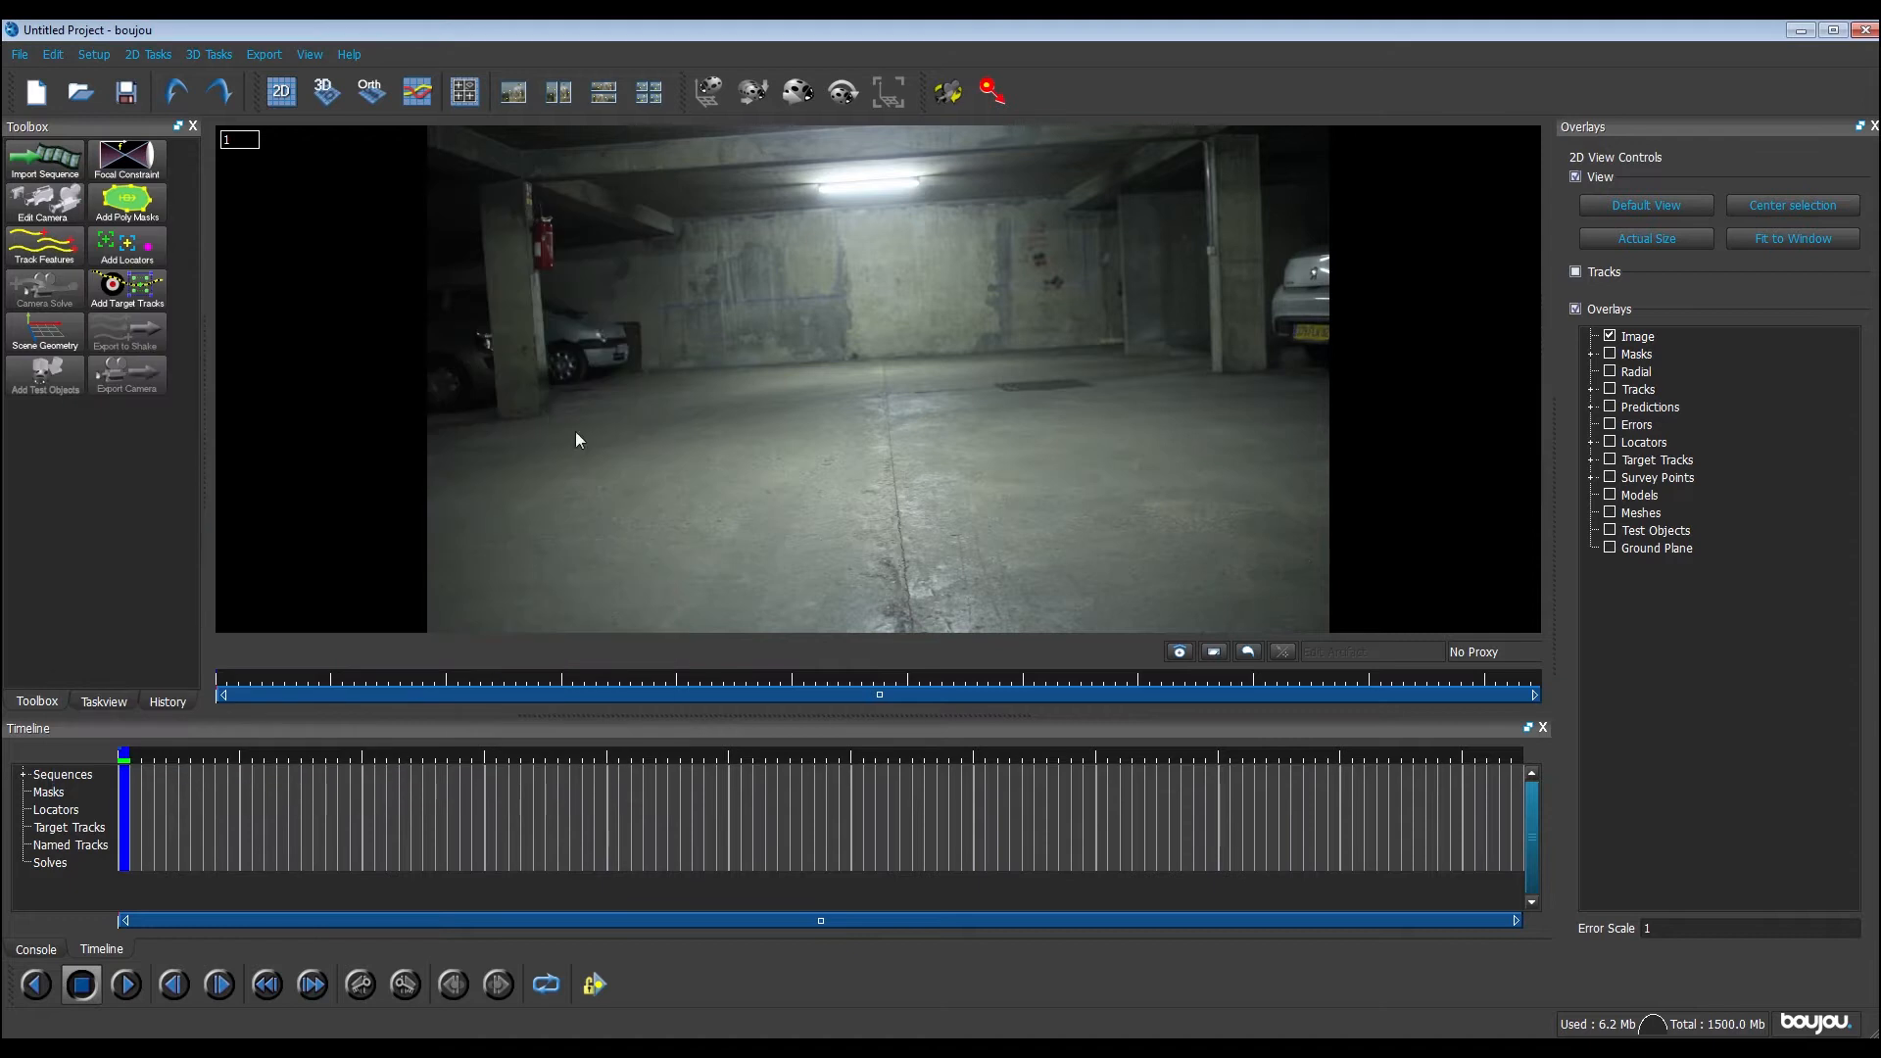
mouse_move(314, 686)
left_mouse_down()
mouse_move(293, 686)
mouse_move(1432, 686)
mouse_move(373, 612)
mouse_move(214, 667)
left_mouse_up()
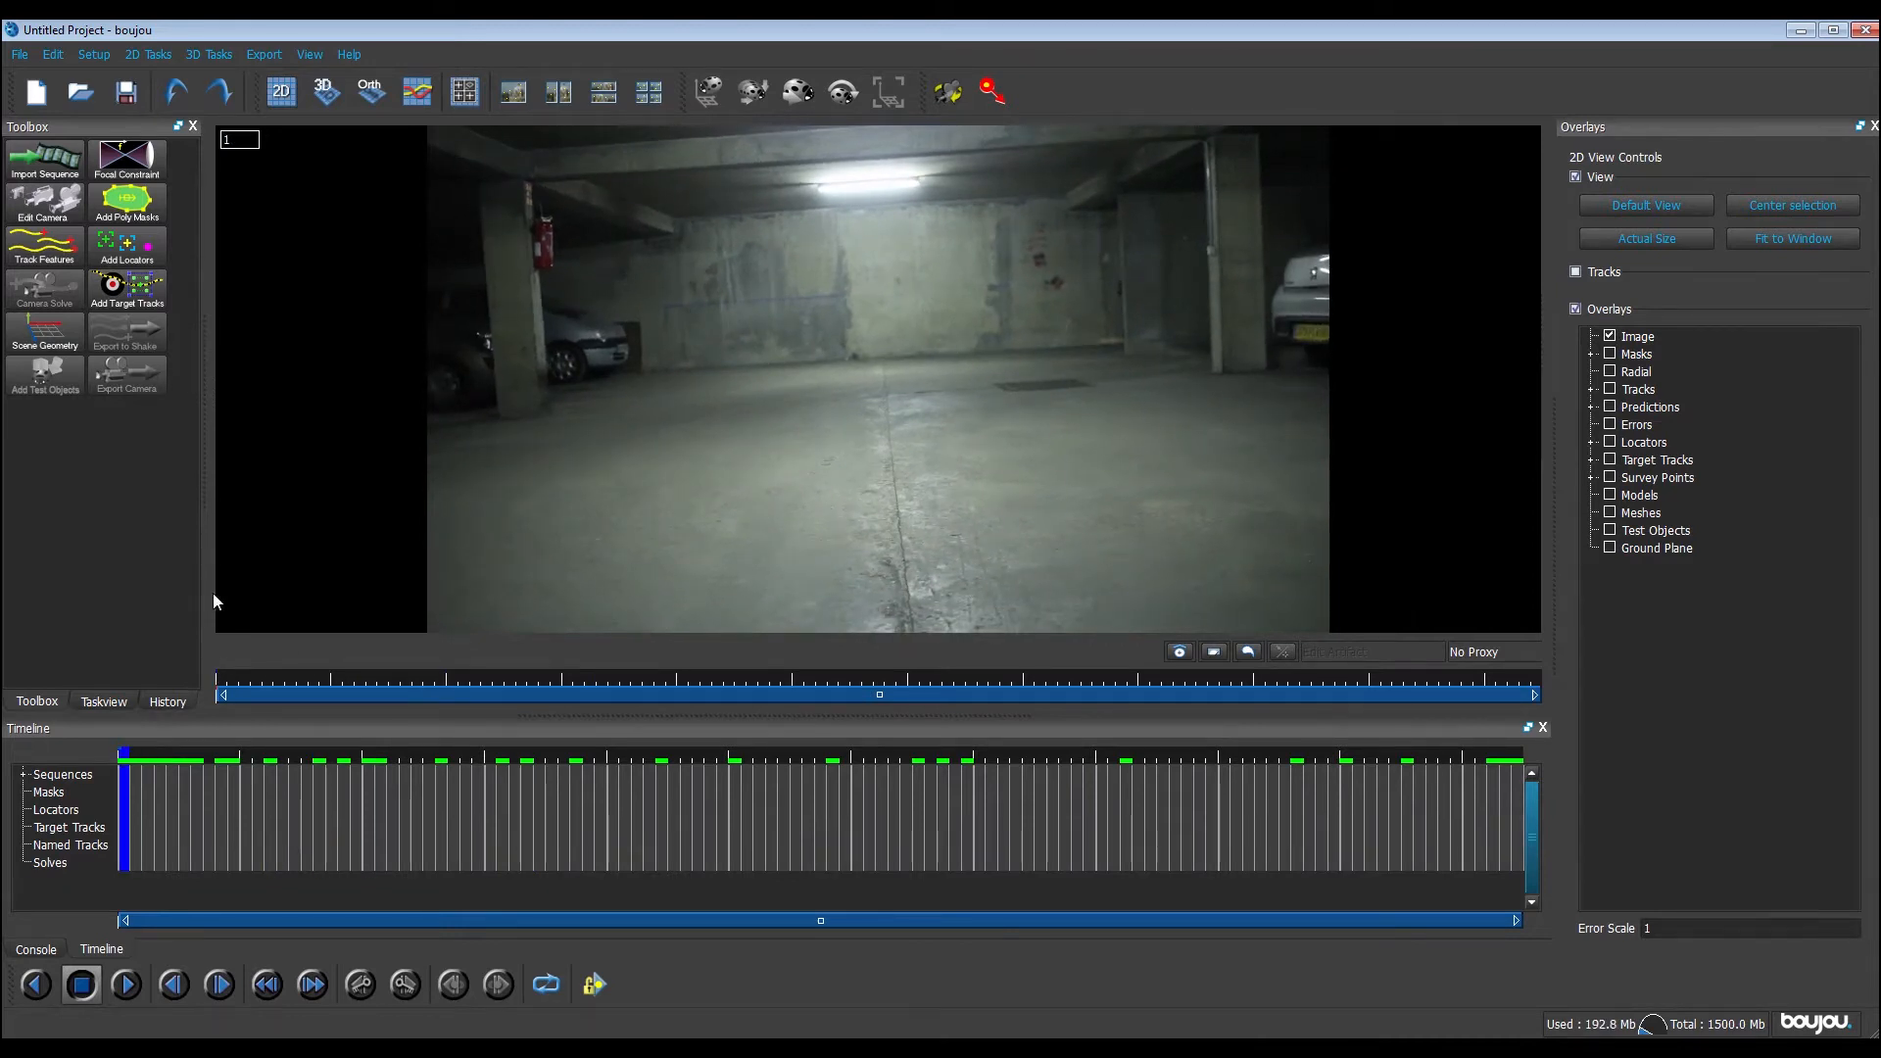
Track features on all frames of Sequence 1 with the advanced properties shown, and review the tracks across the footage
left_click(43, 257)
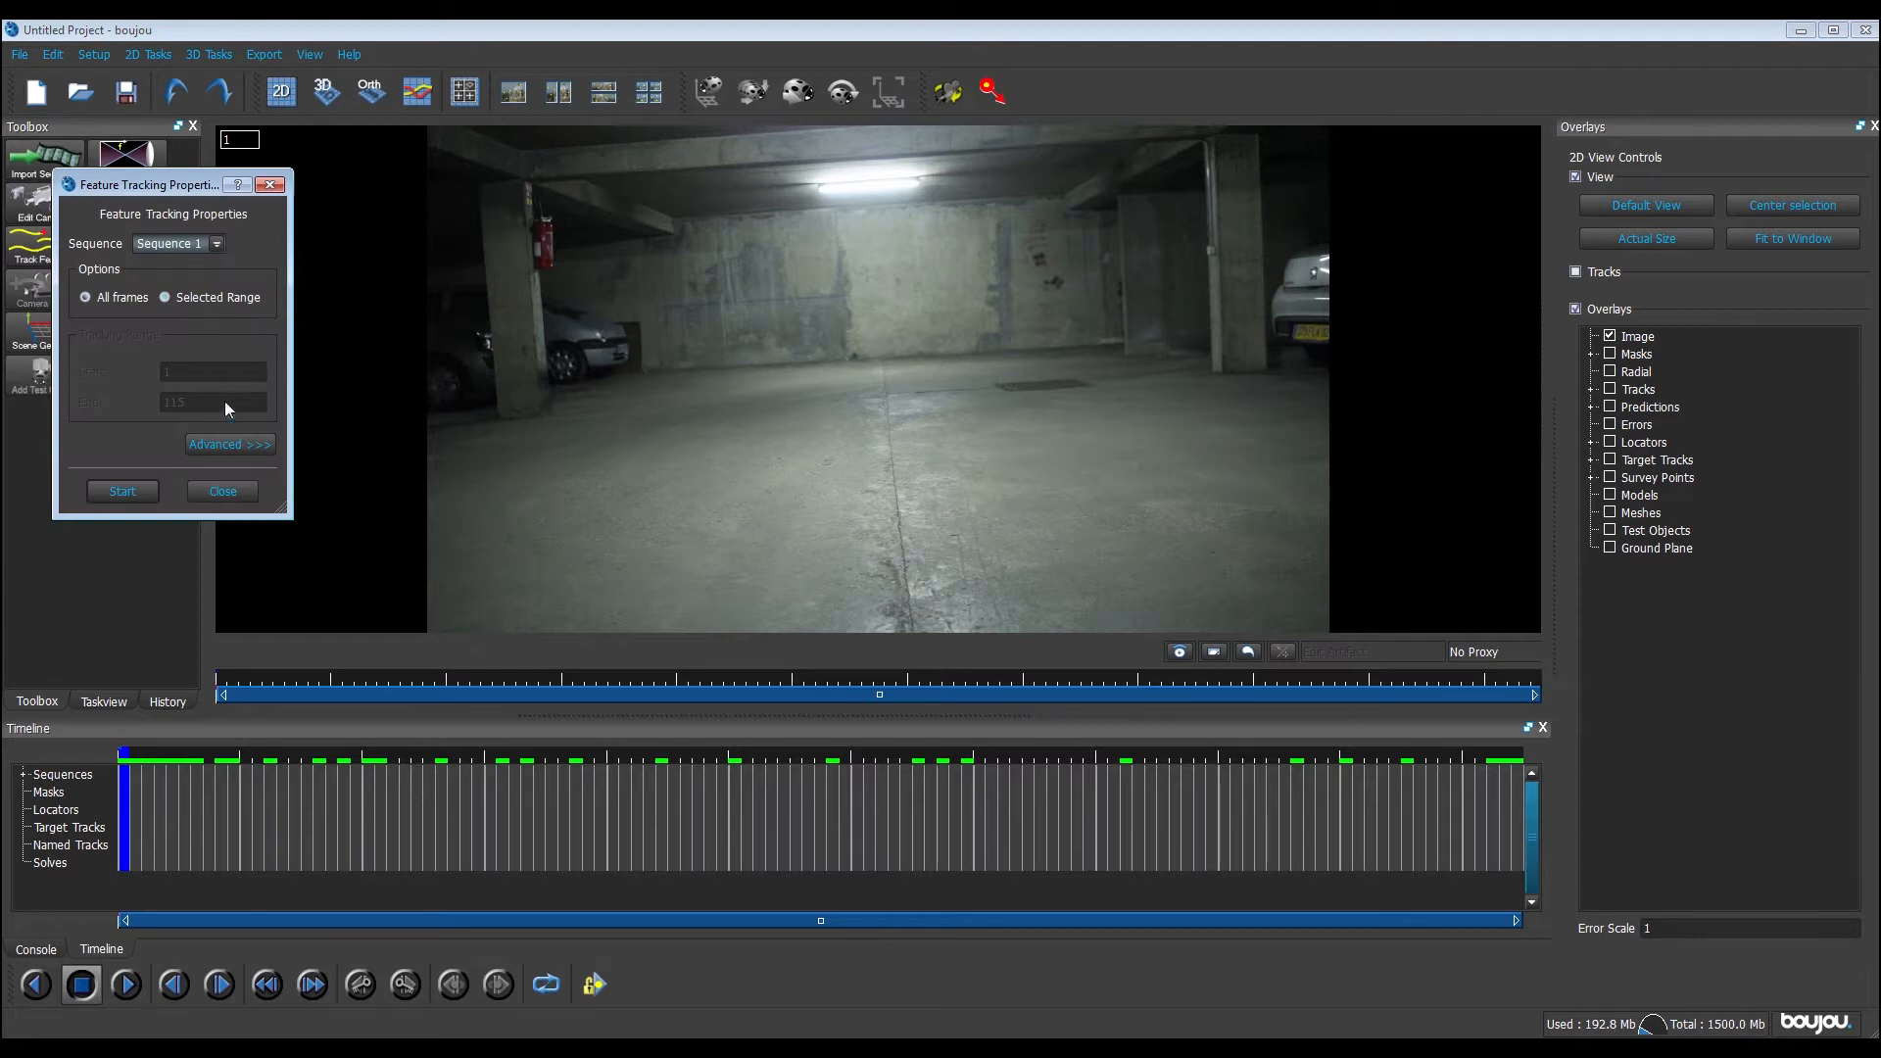
left_click(221, 444)
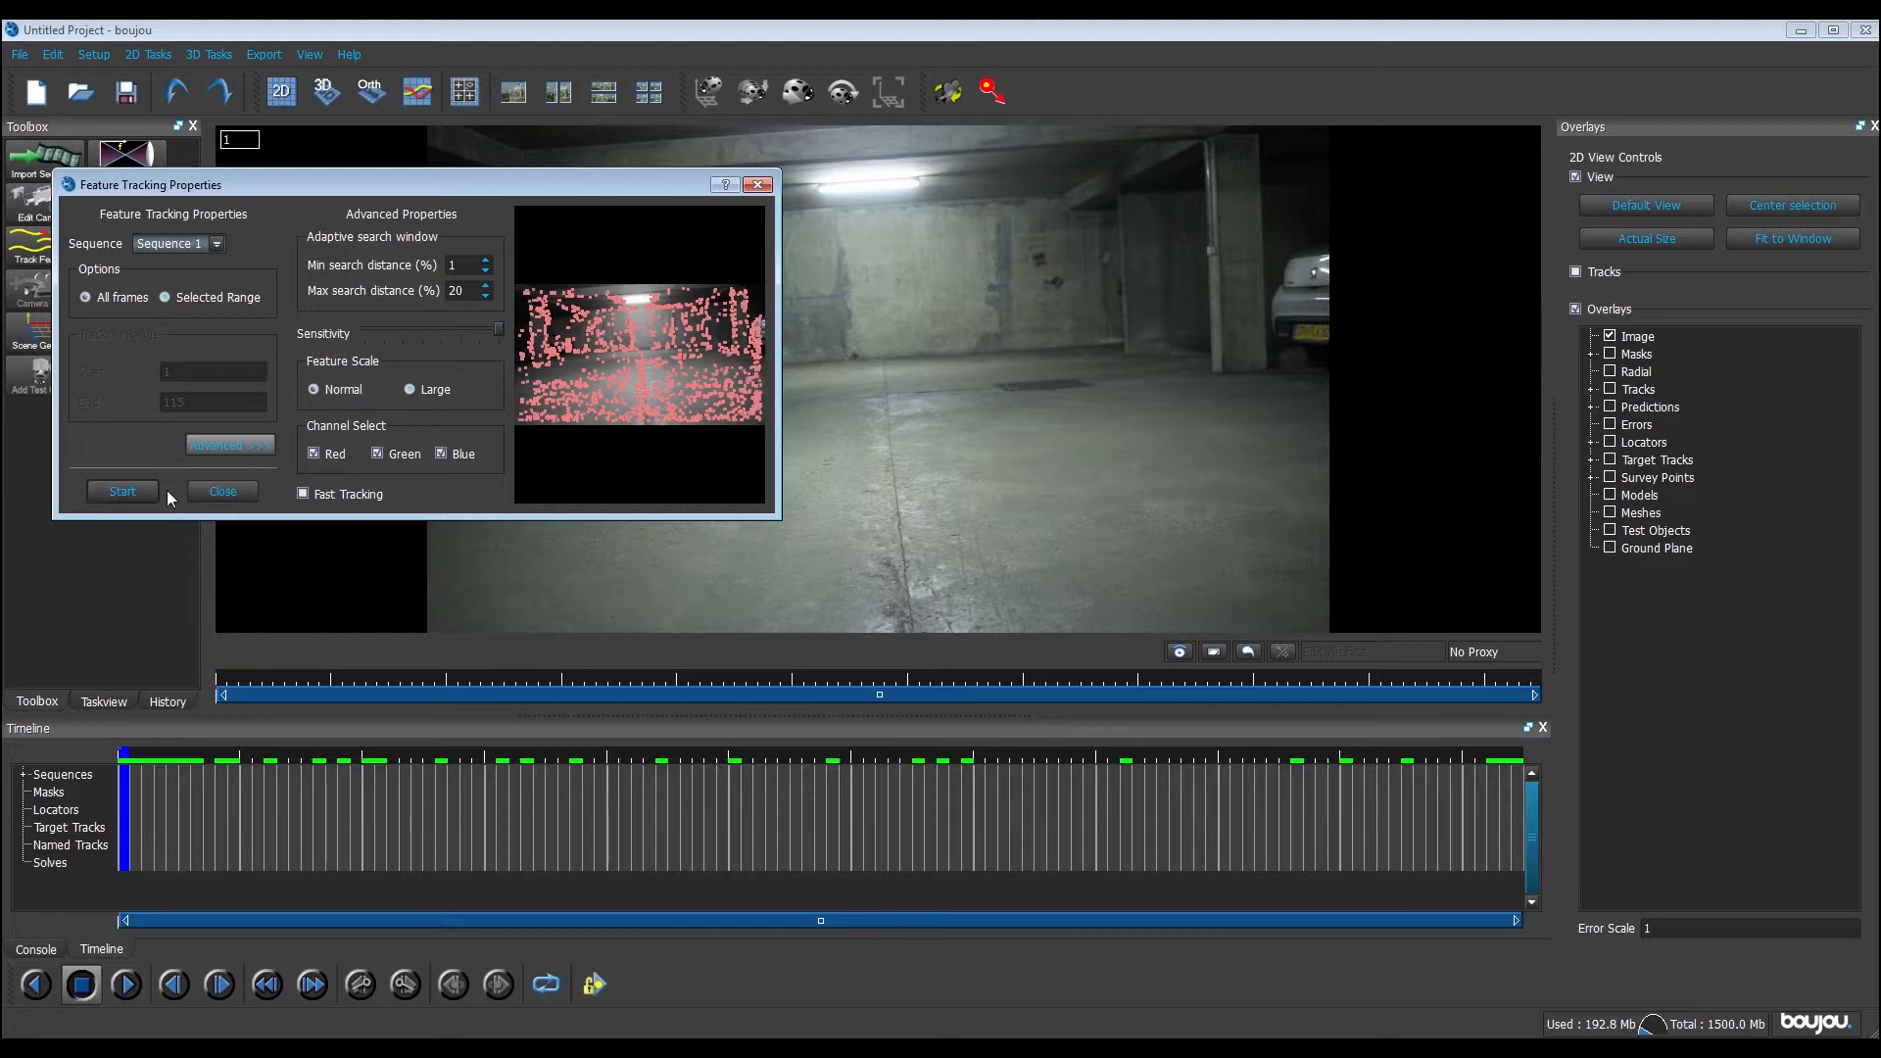
left_click(123, 491)
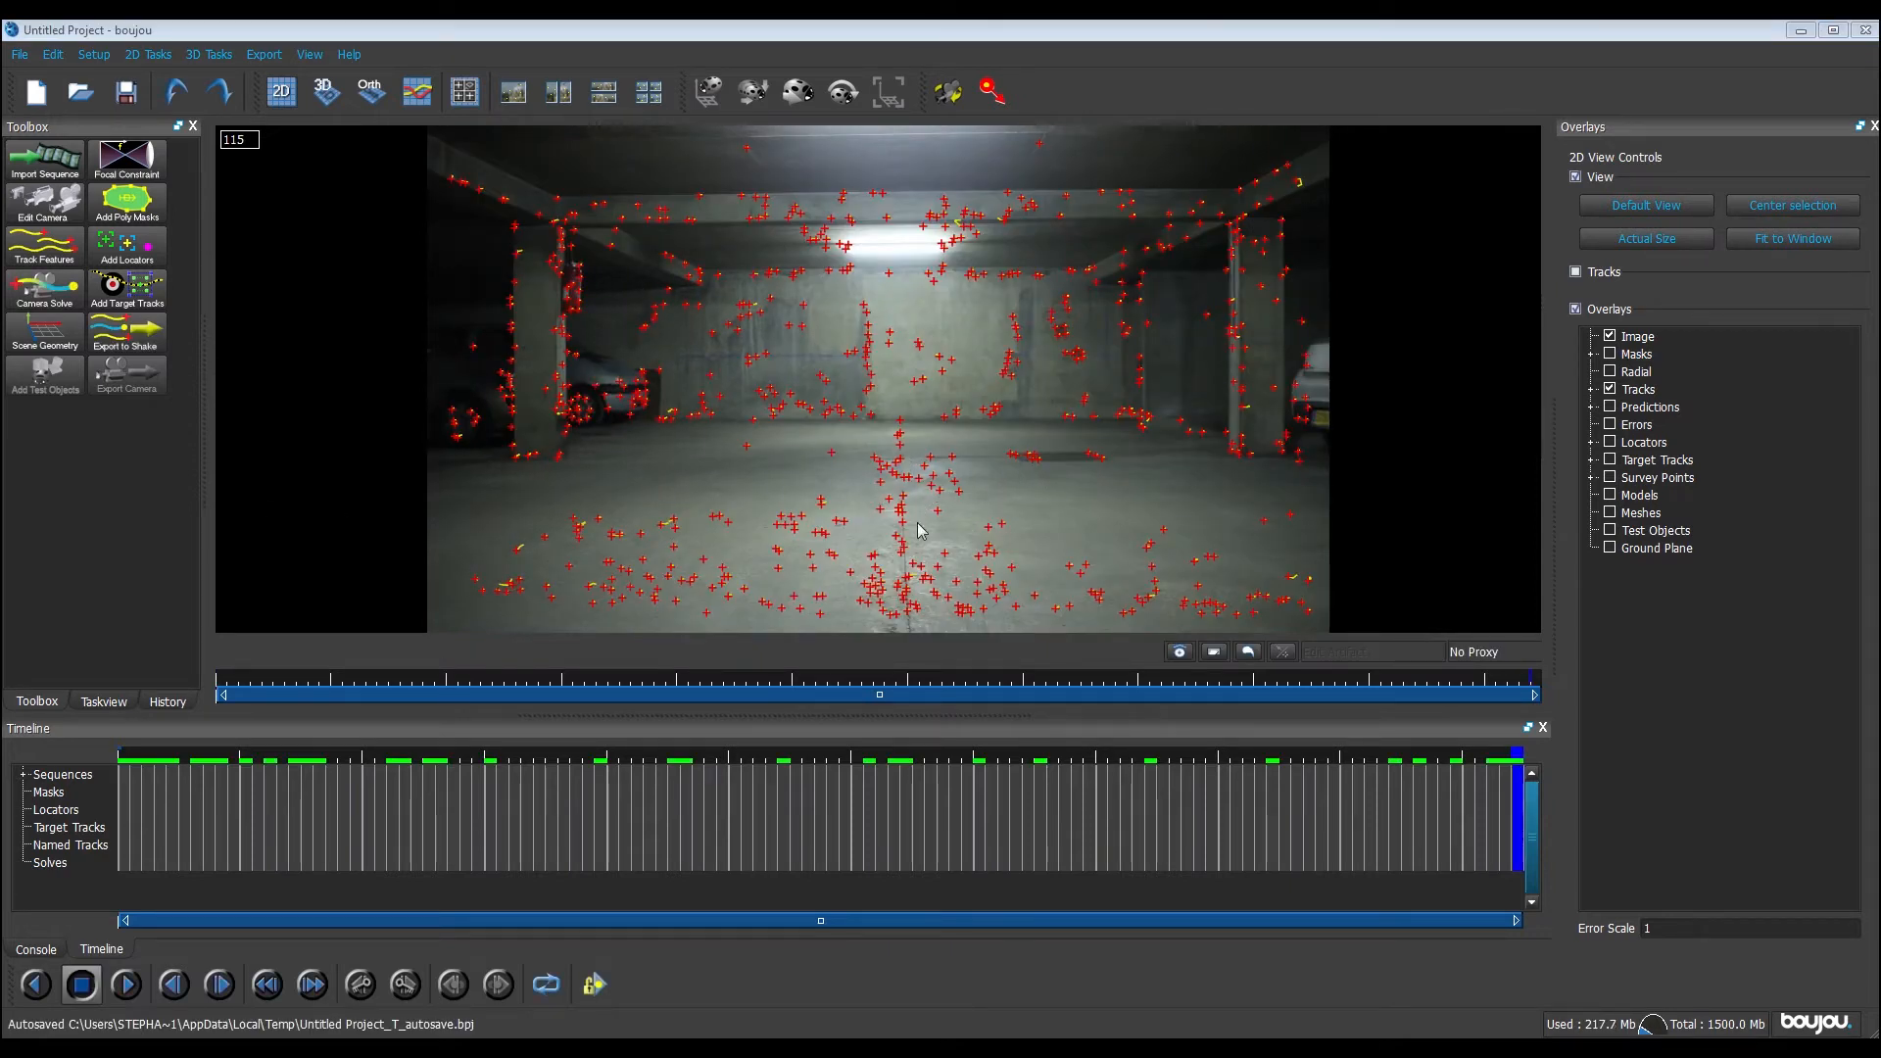
left_click_drag(347, 692, 220, 694)
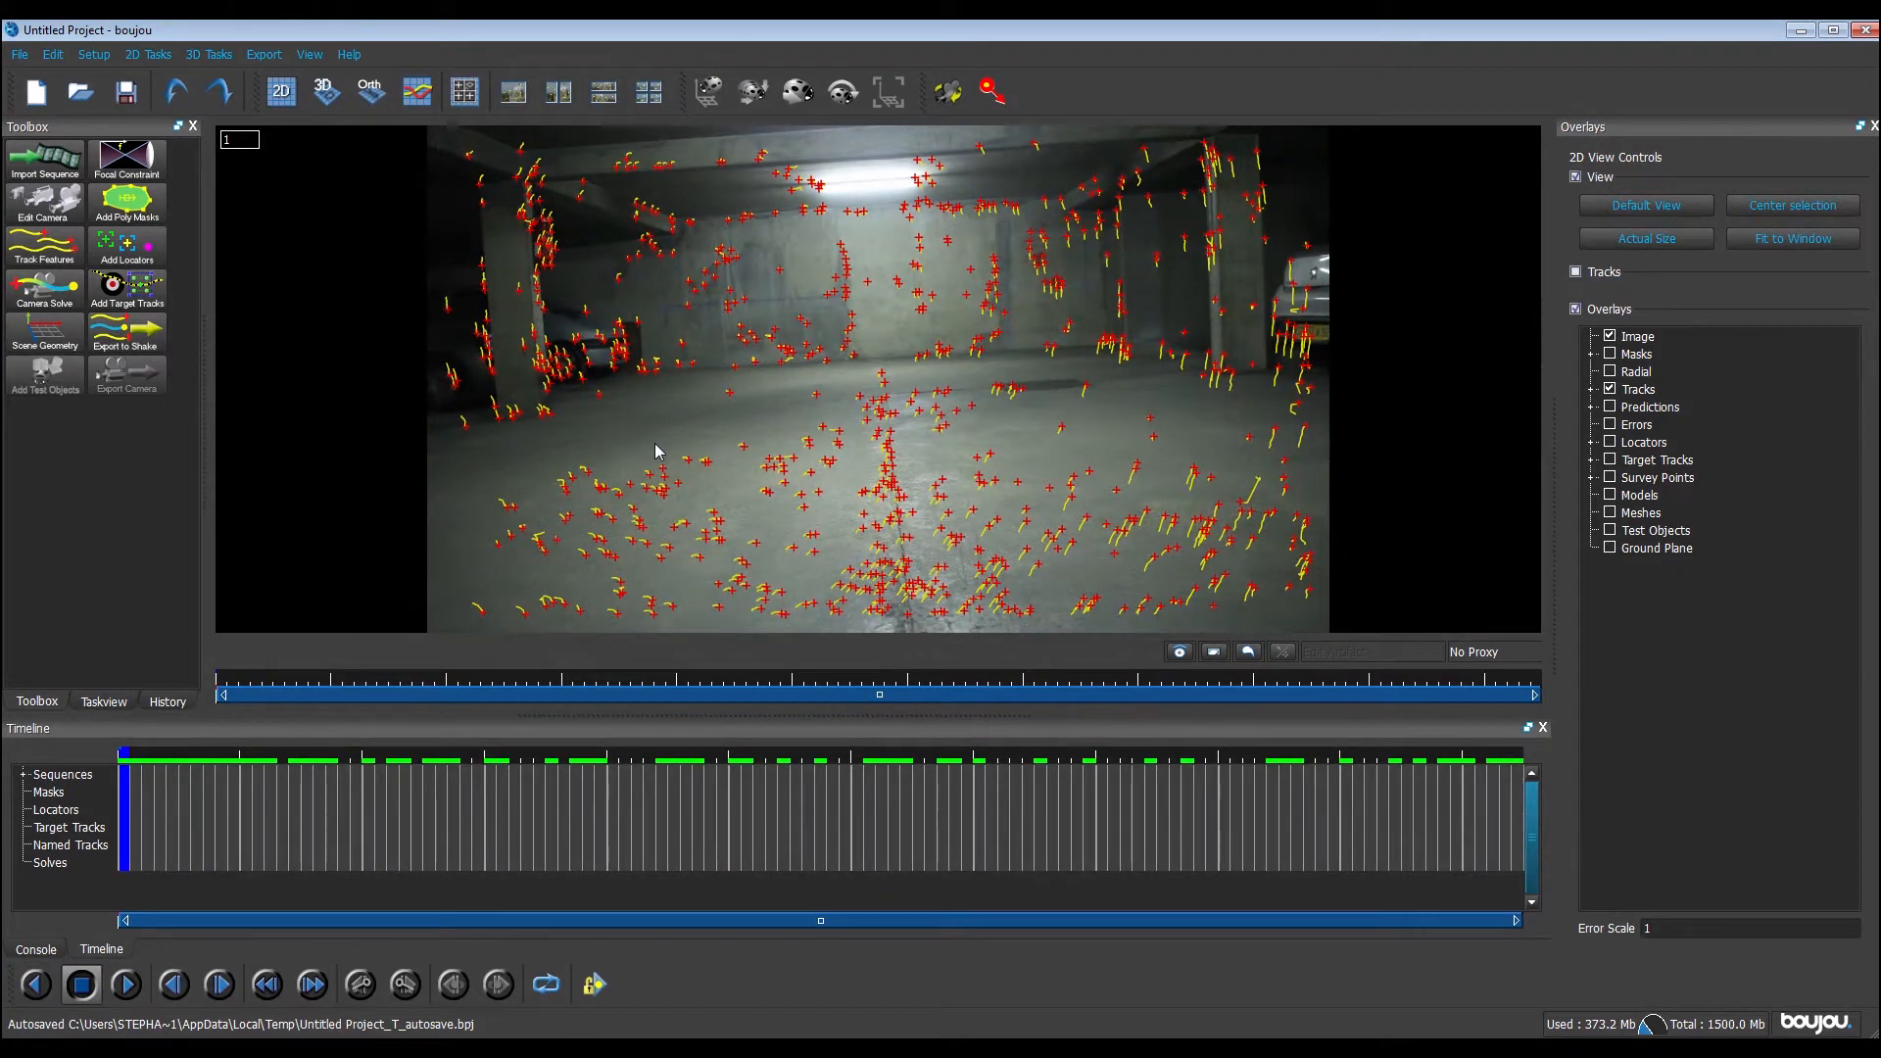
Solve the camera for all frames with camera path smoothness optimization enabled, and review the predictions up to frame 71
left_click(51, 289)
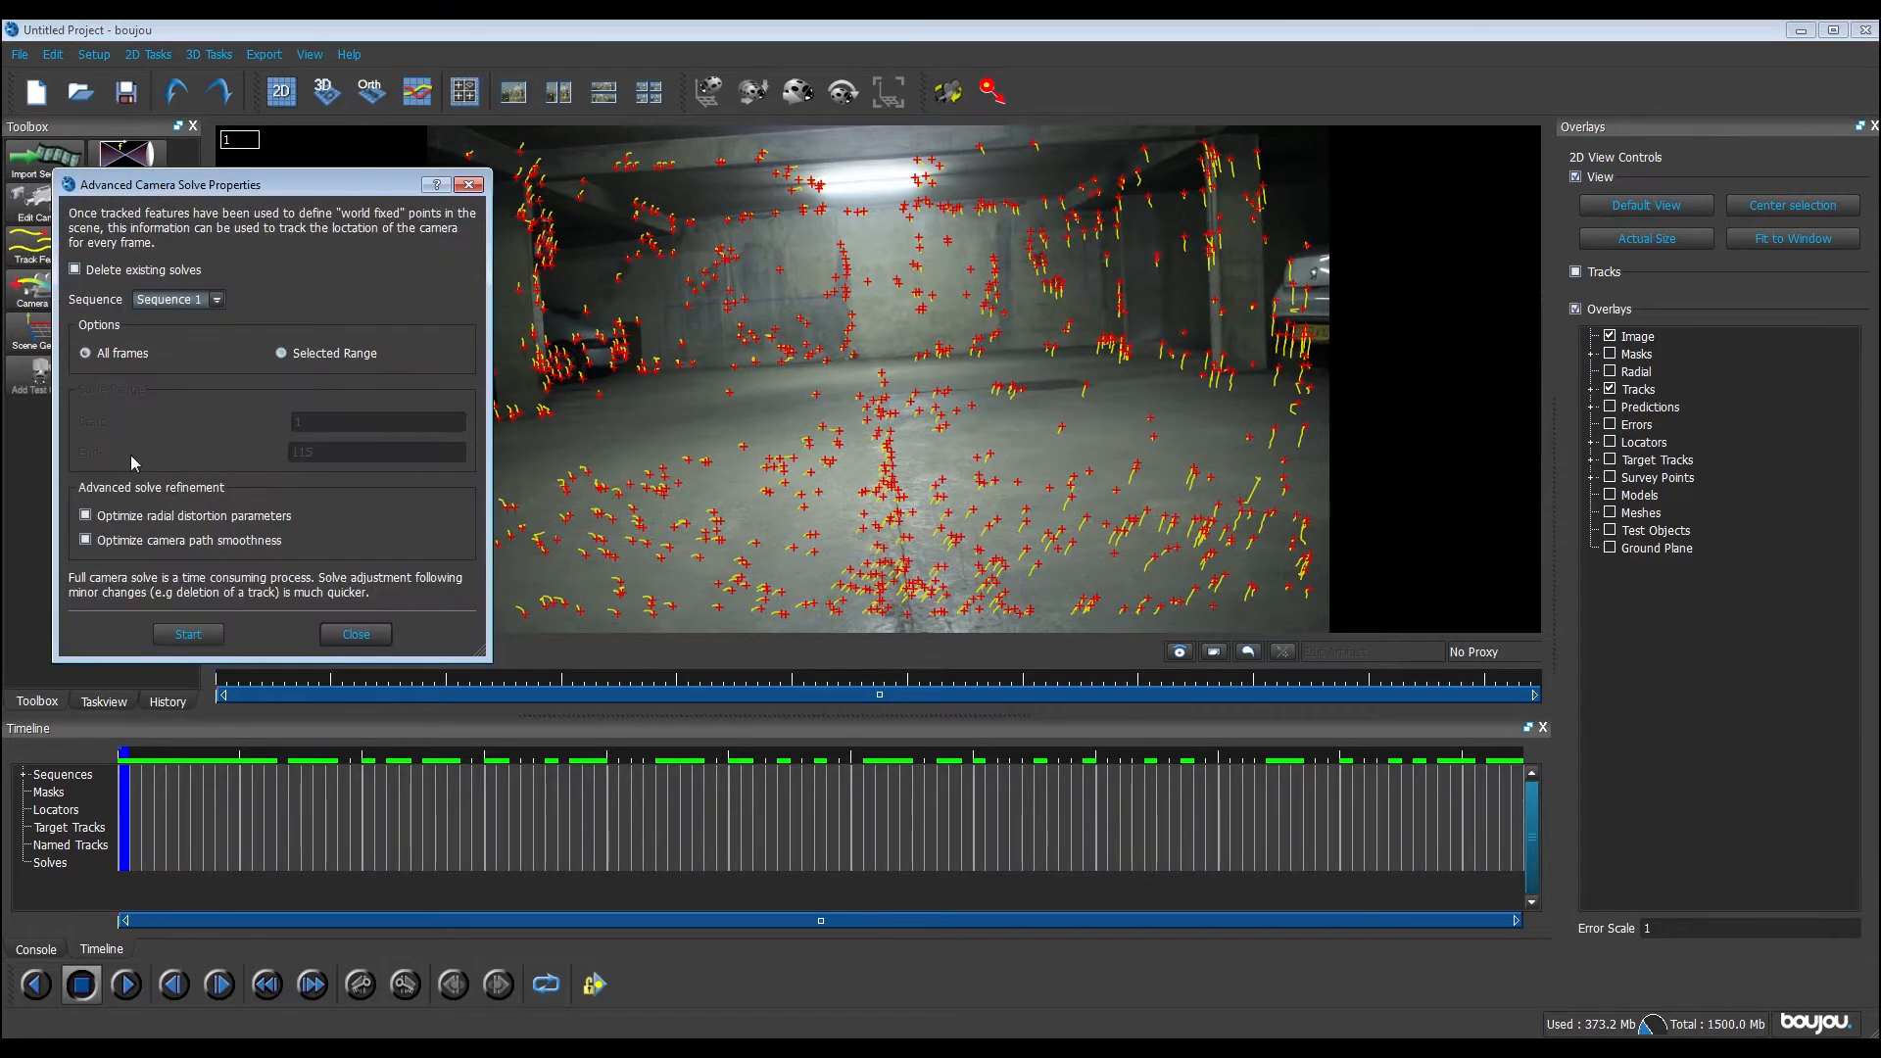
left_click(85, 541)
left_click(218, 636)
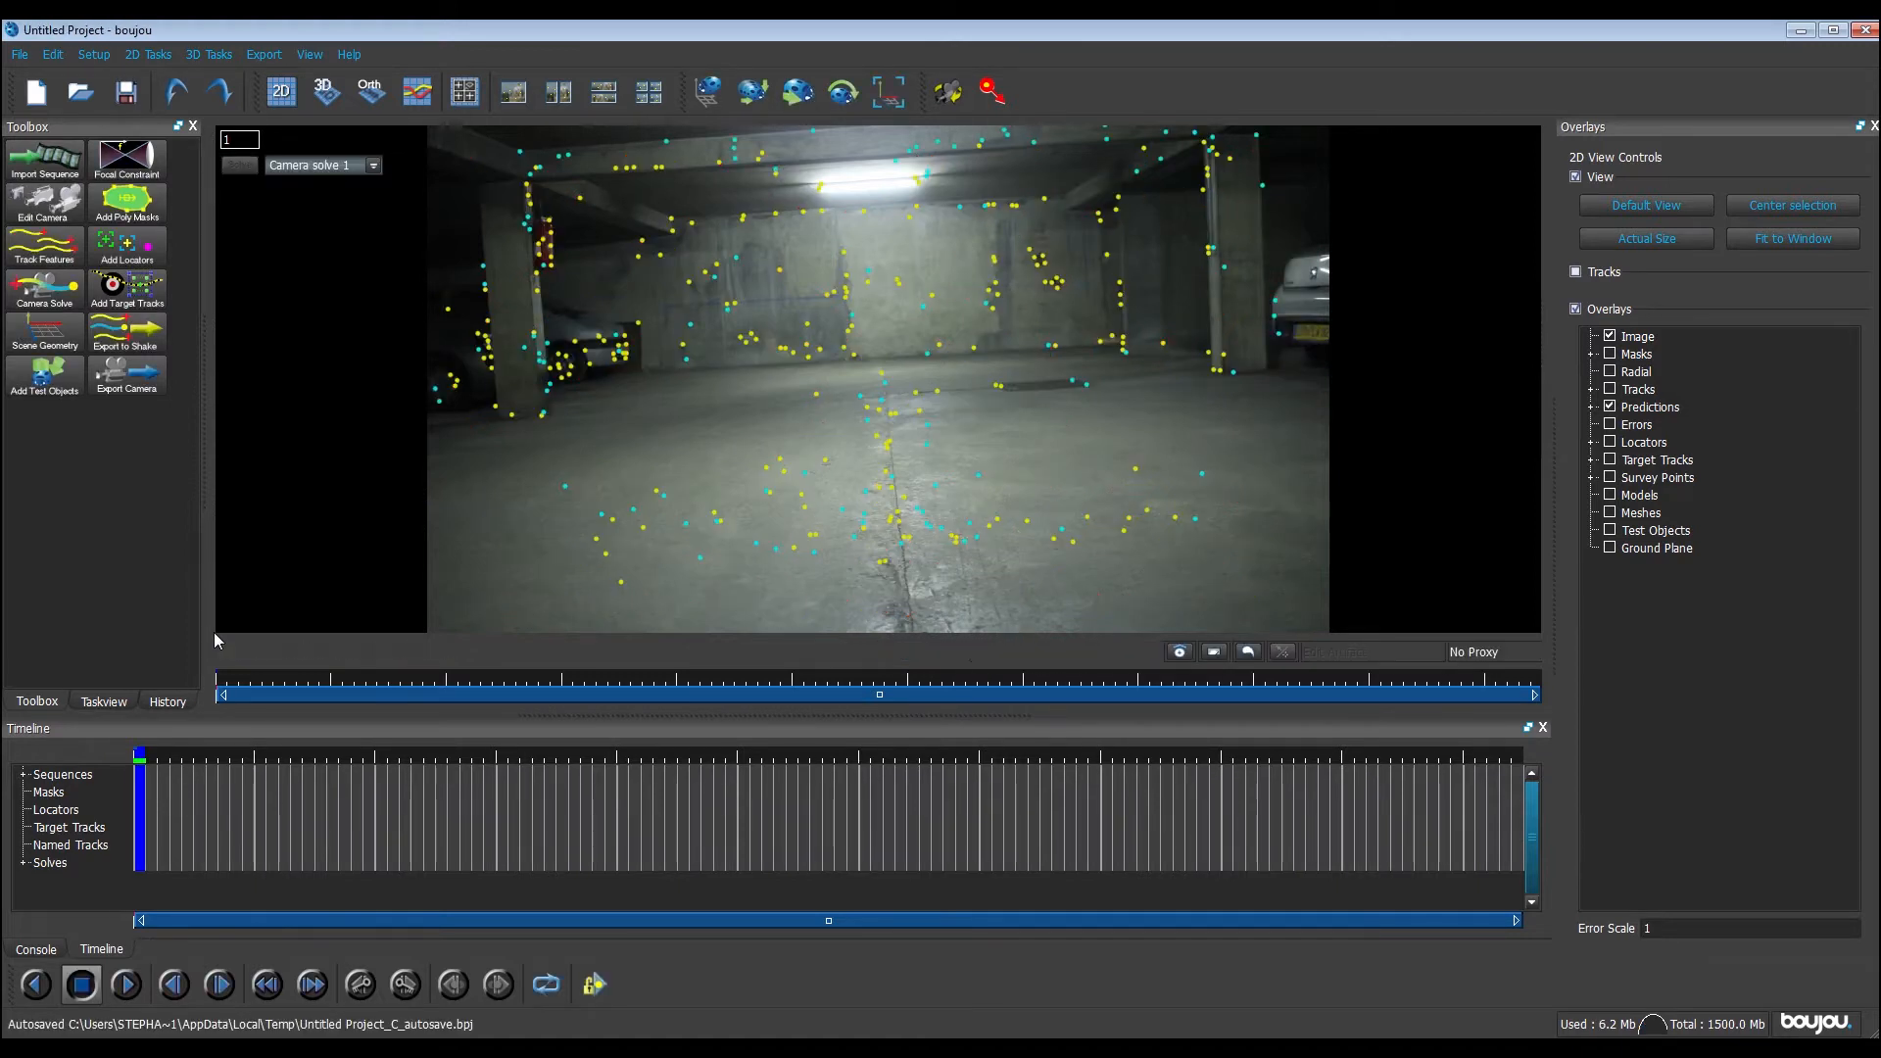
left_click_drag(260, 679, 1422, 438)
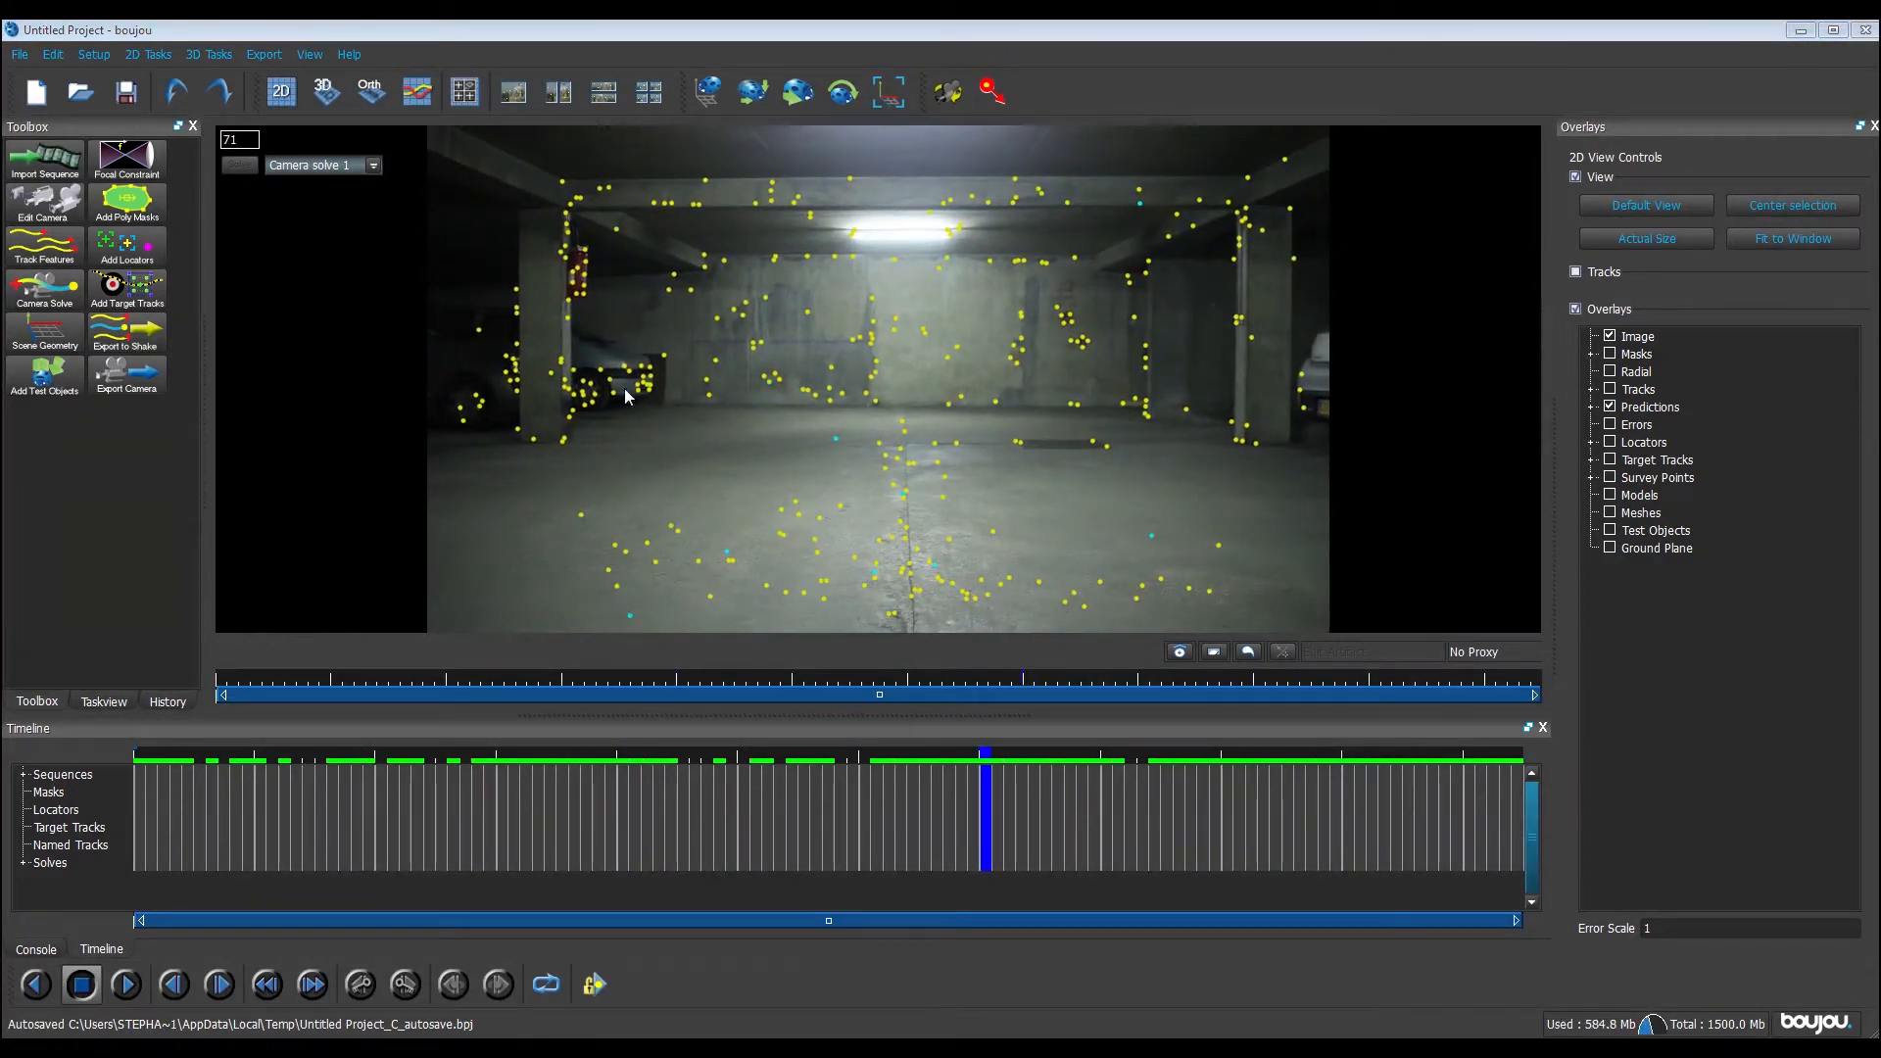
Add an Origin coordinate frame hint in the scene geometry and connect it to track 209 on the floor's central crack
left_click(49, 339)
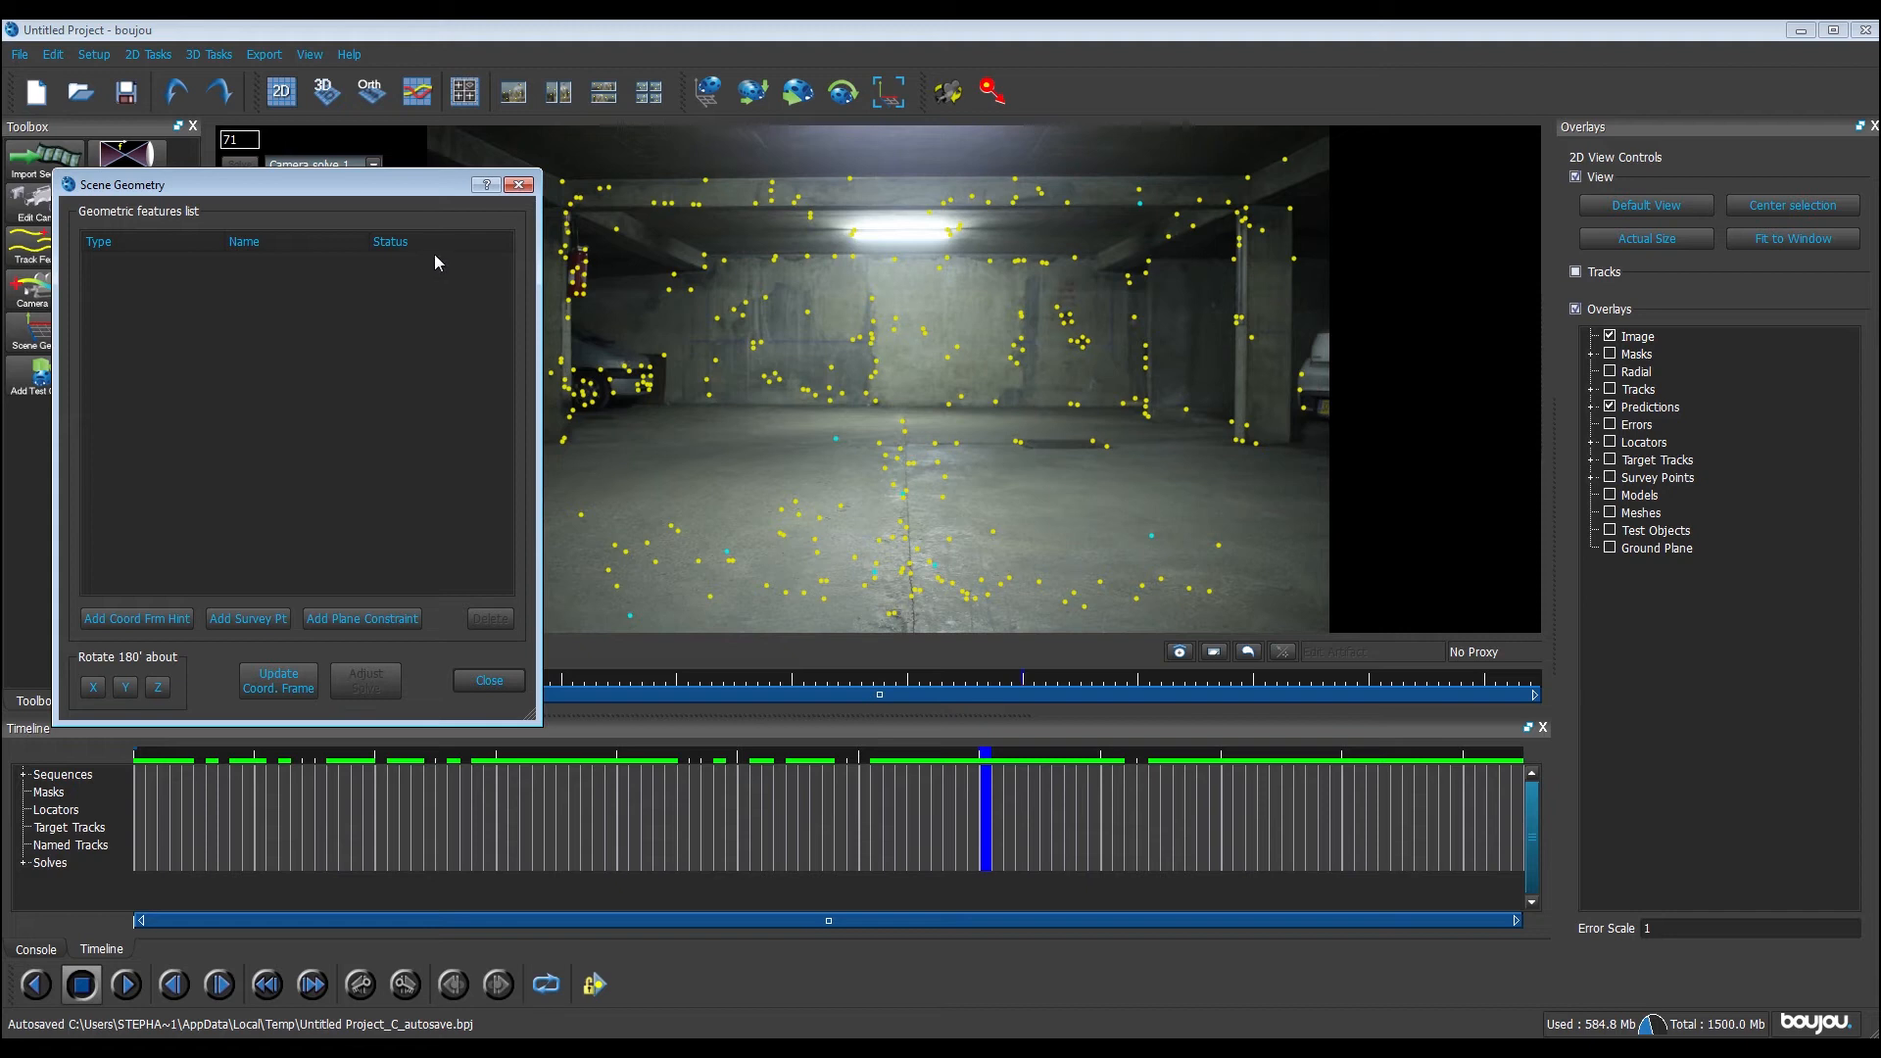
left_click(145, 620)
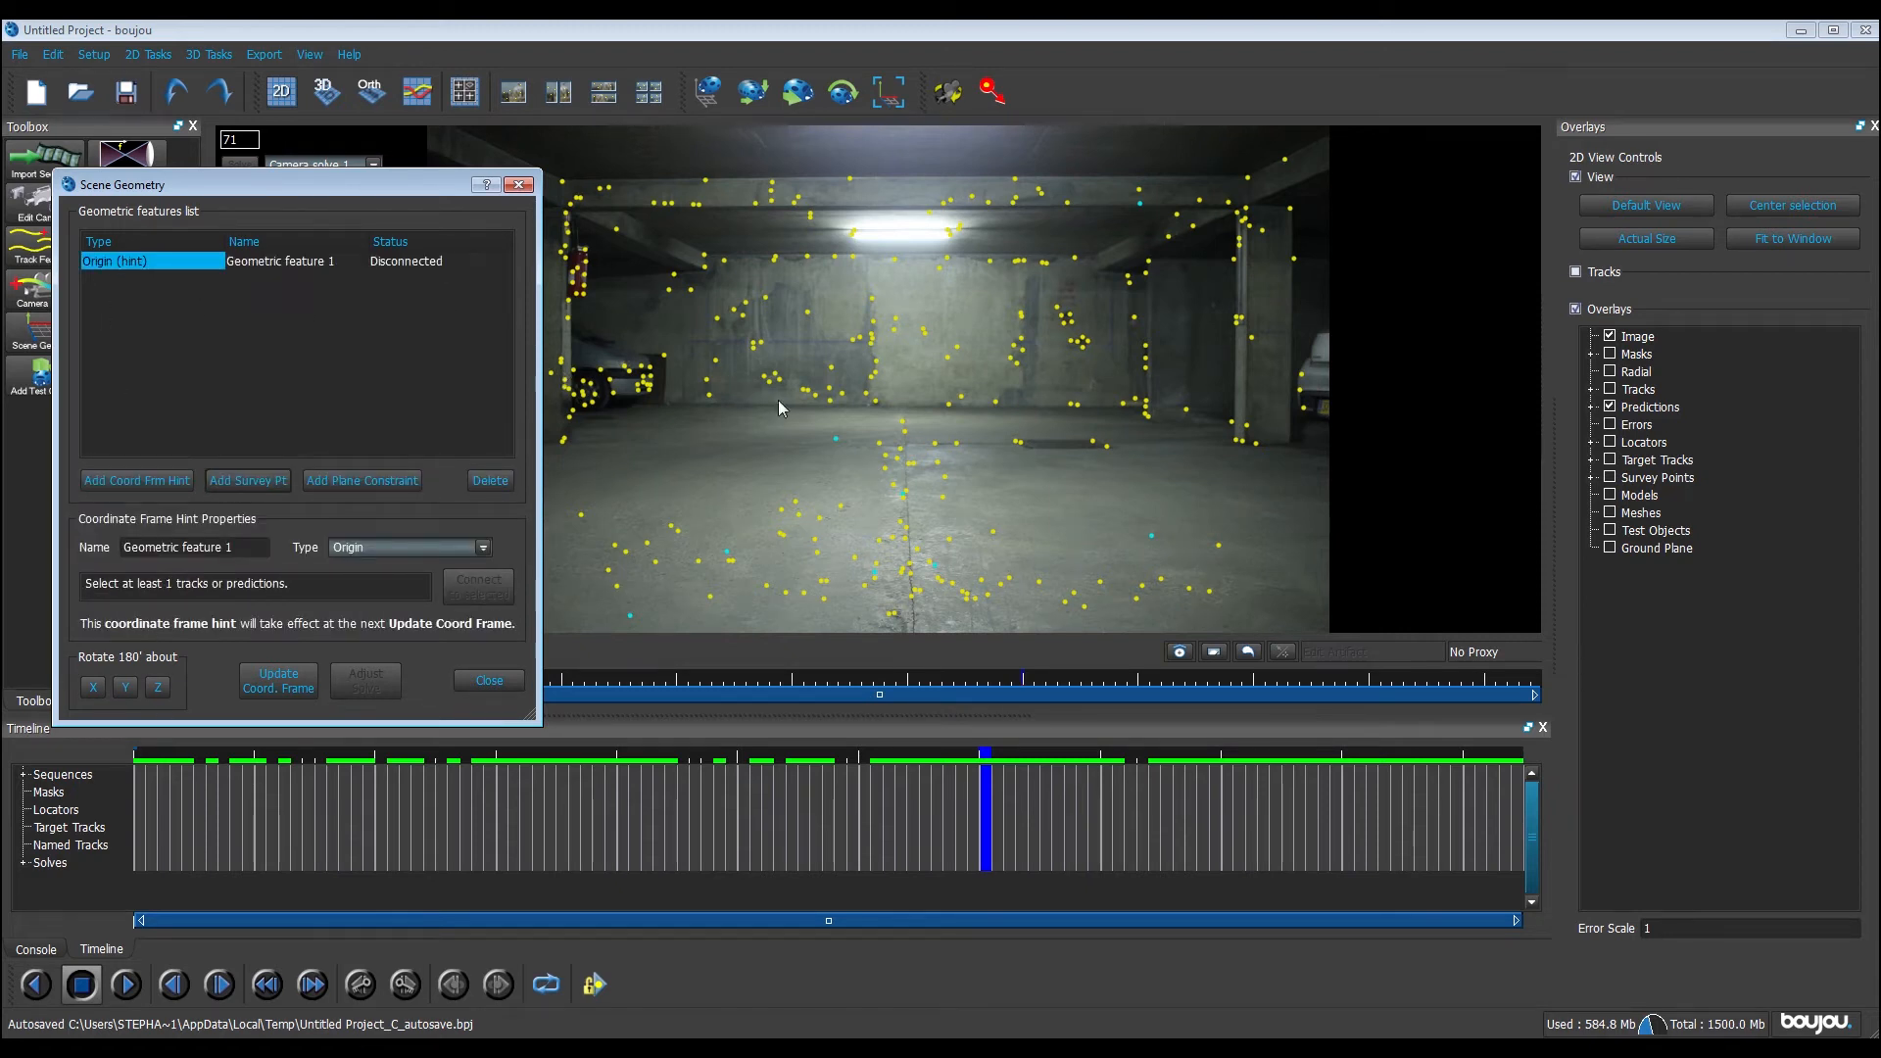
left_click(906, 492)
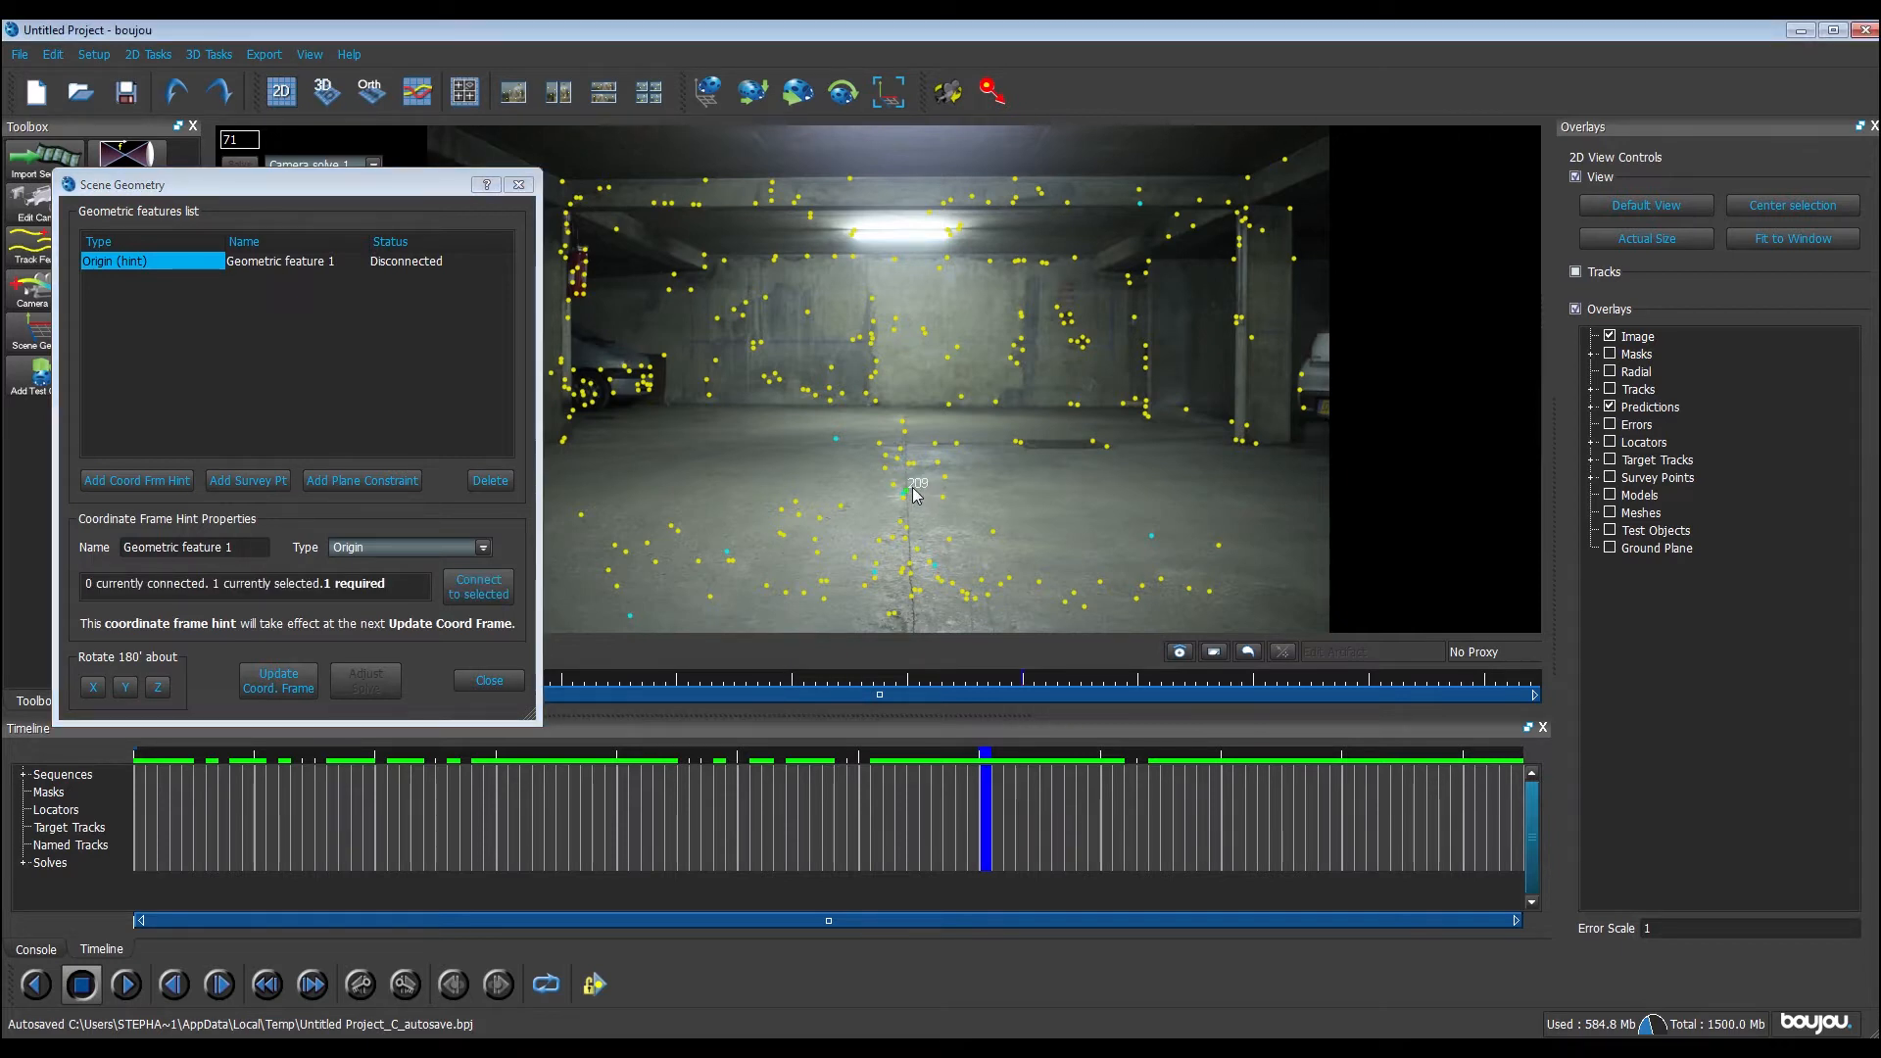
left_click(476, 587)
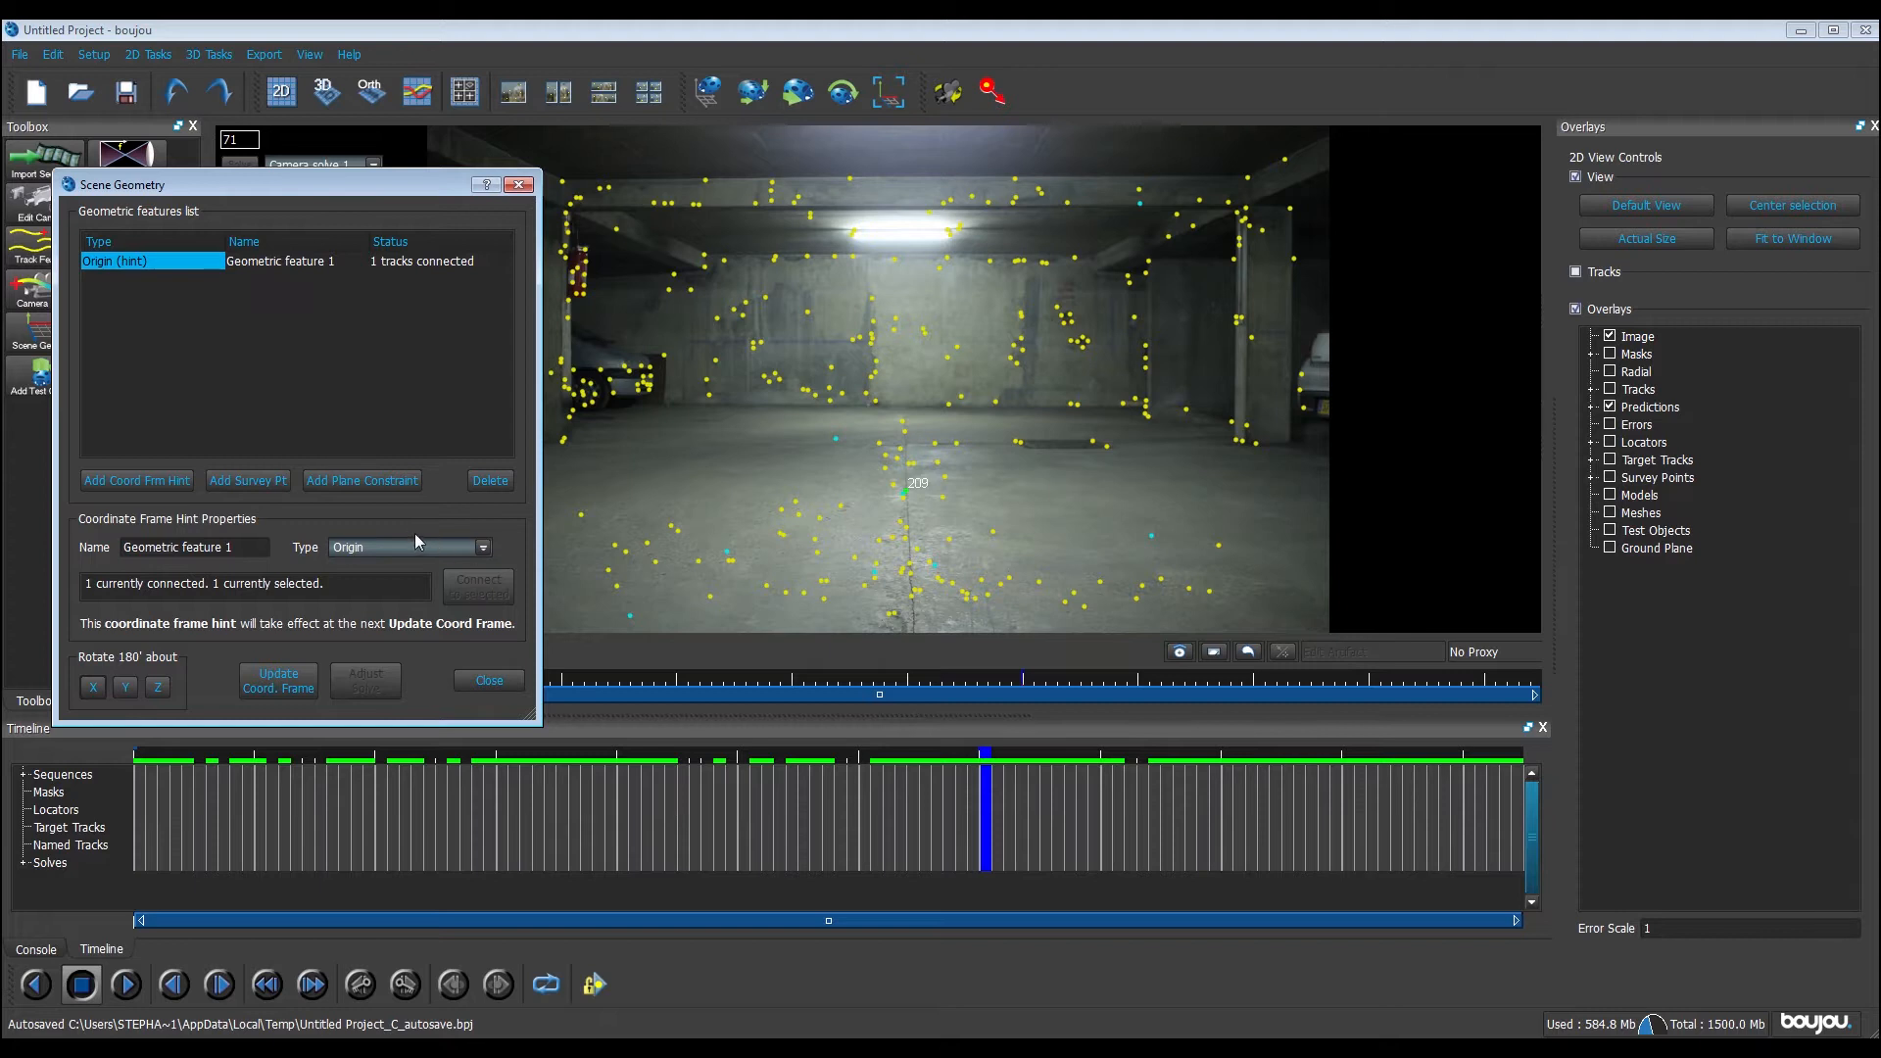
Add an x-axis coordinate frame hint and connect it to tracks 16 and 13 on the floor near the drain
left_click(110, 487)
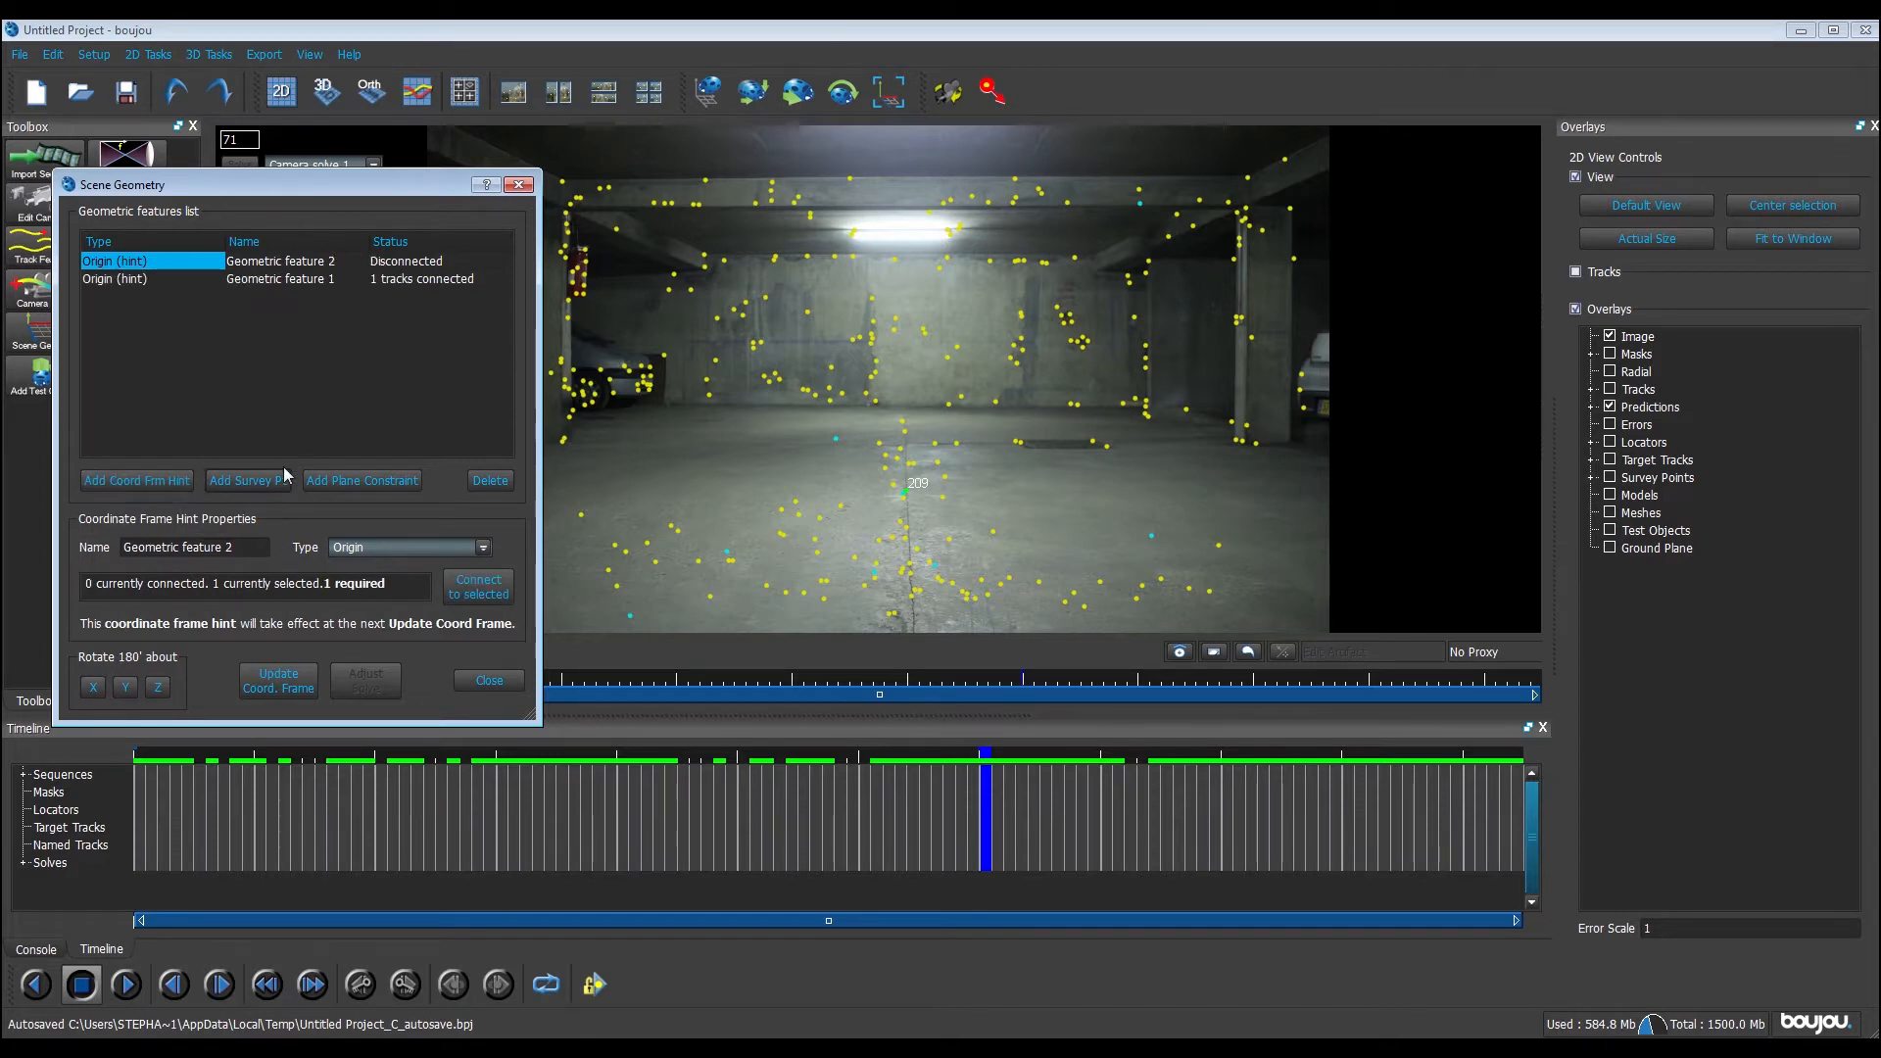
left_click(384, 548)
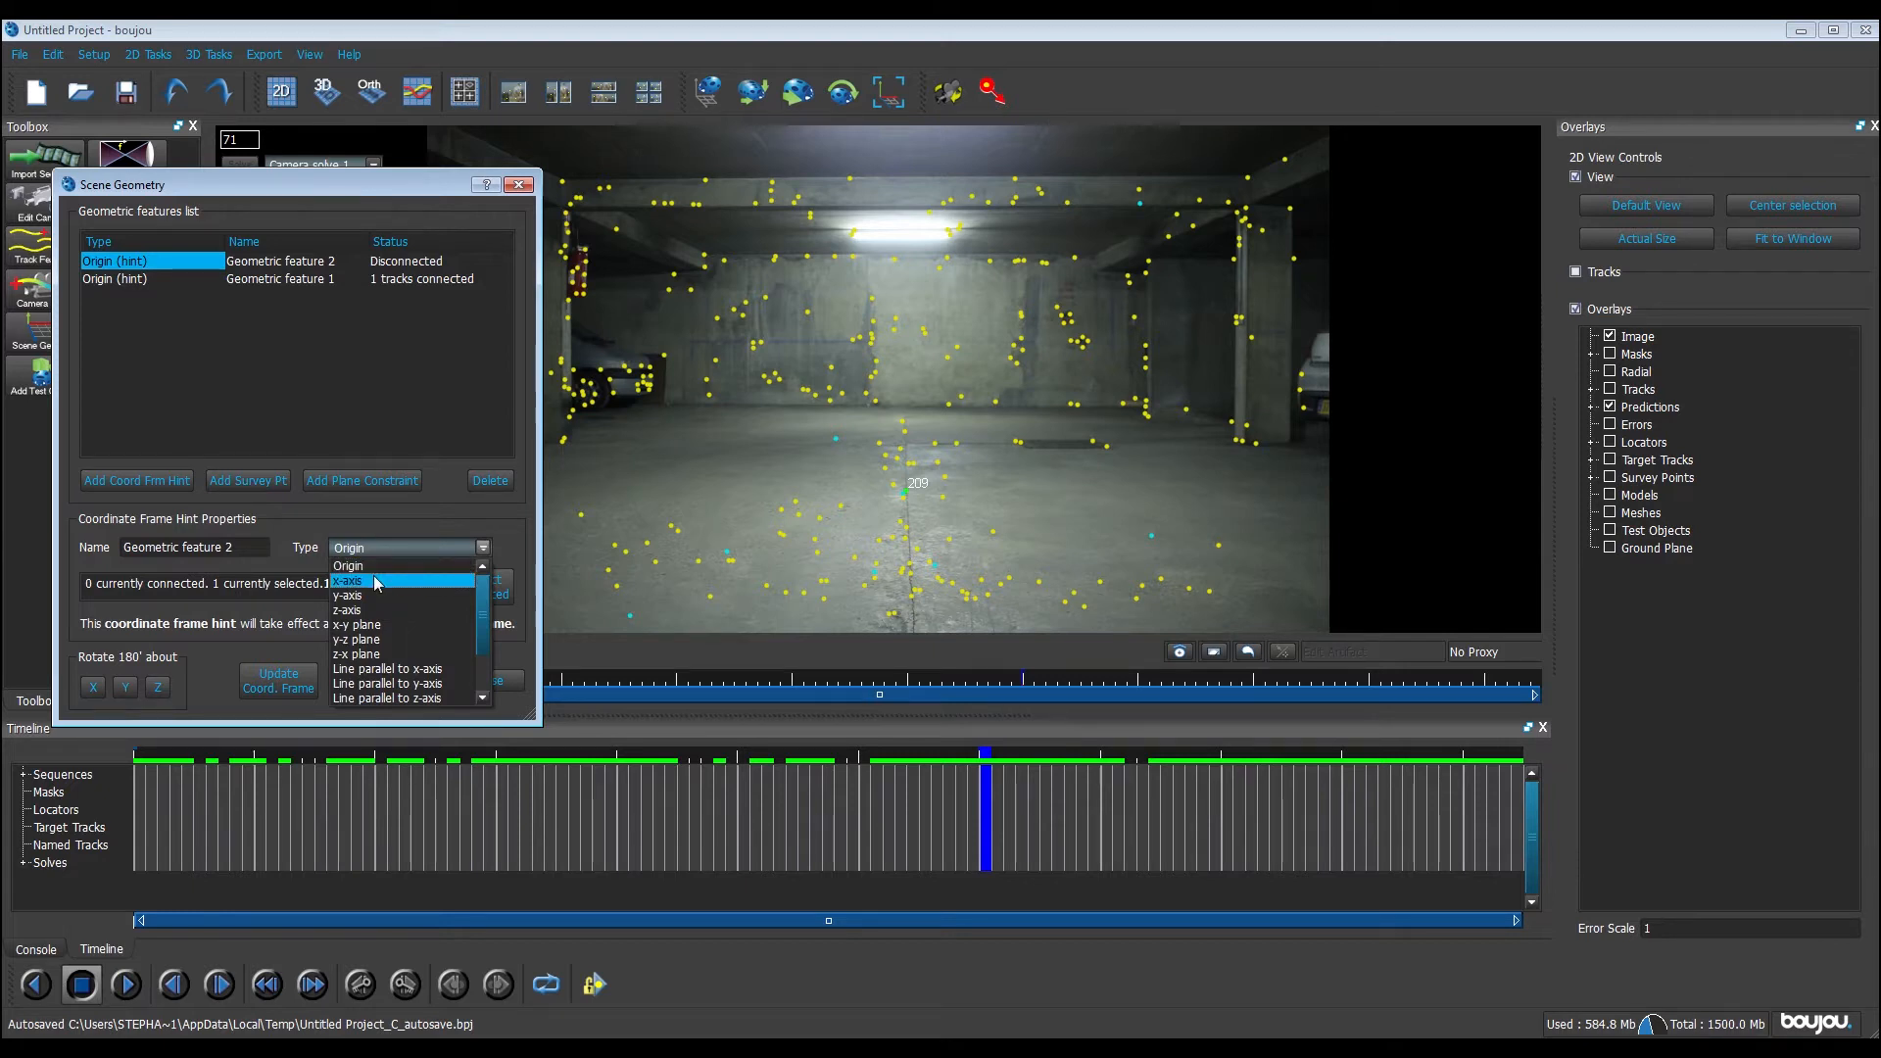
left_click(373, 581)
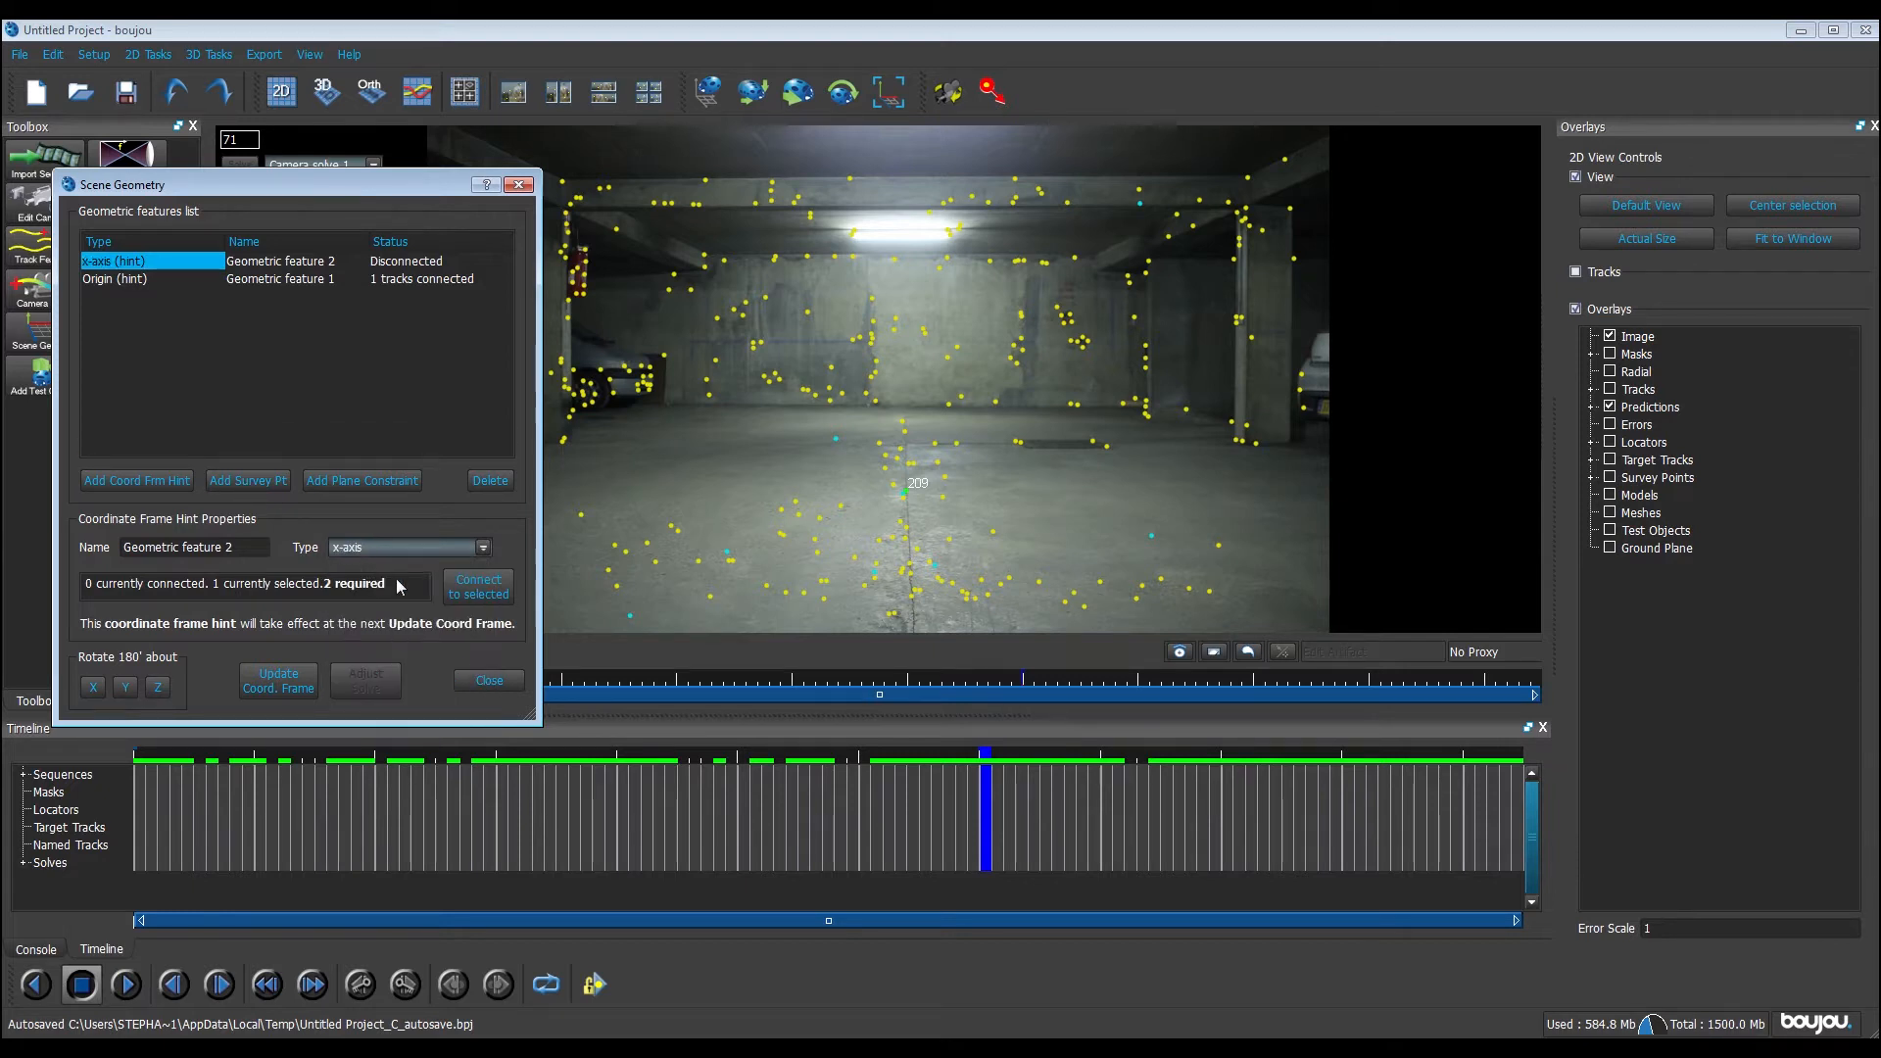
left_click(934, 444)
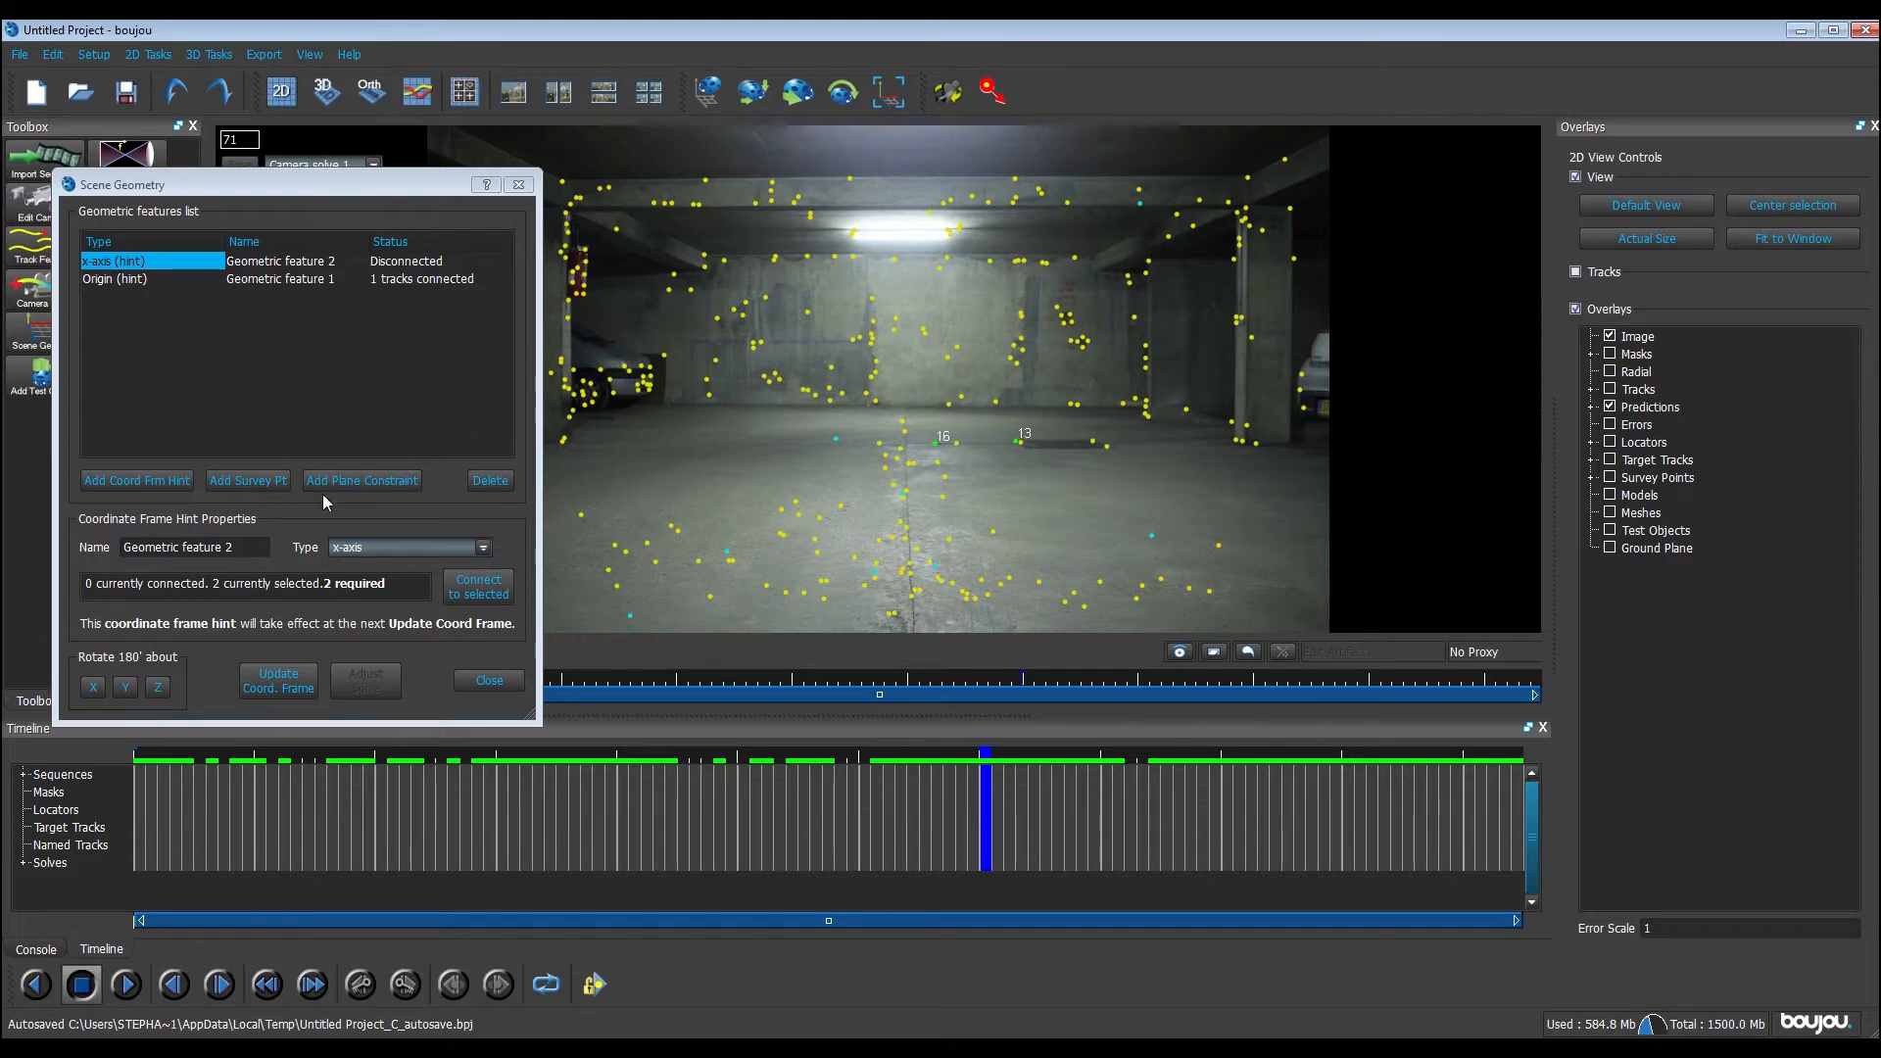
left_click(486, 590)
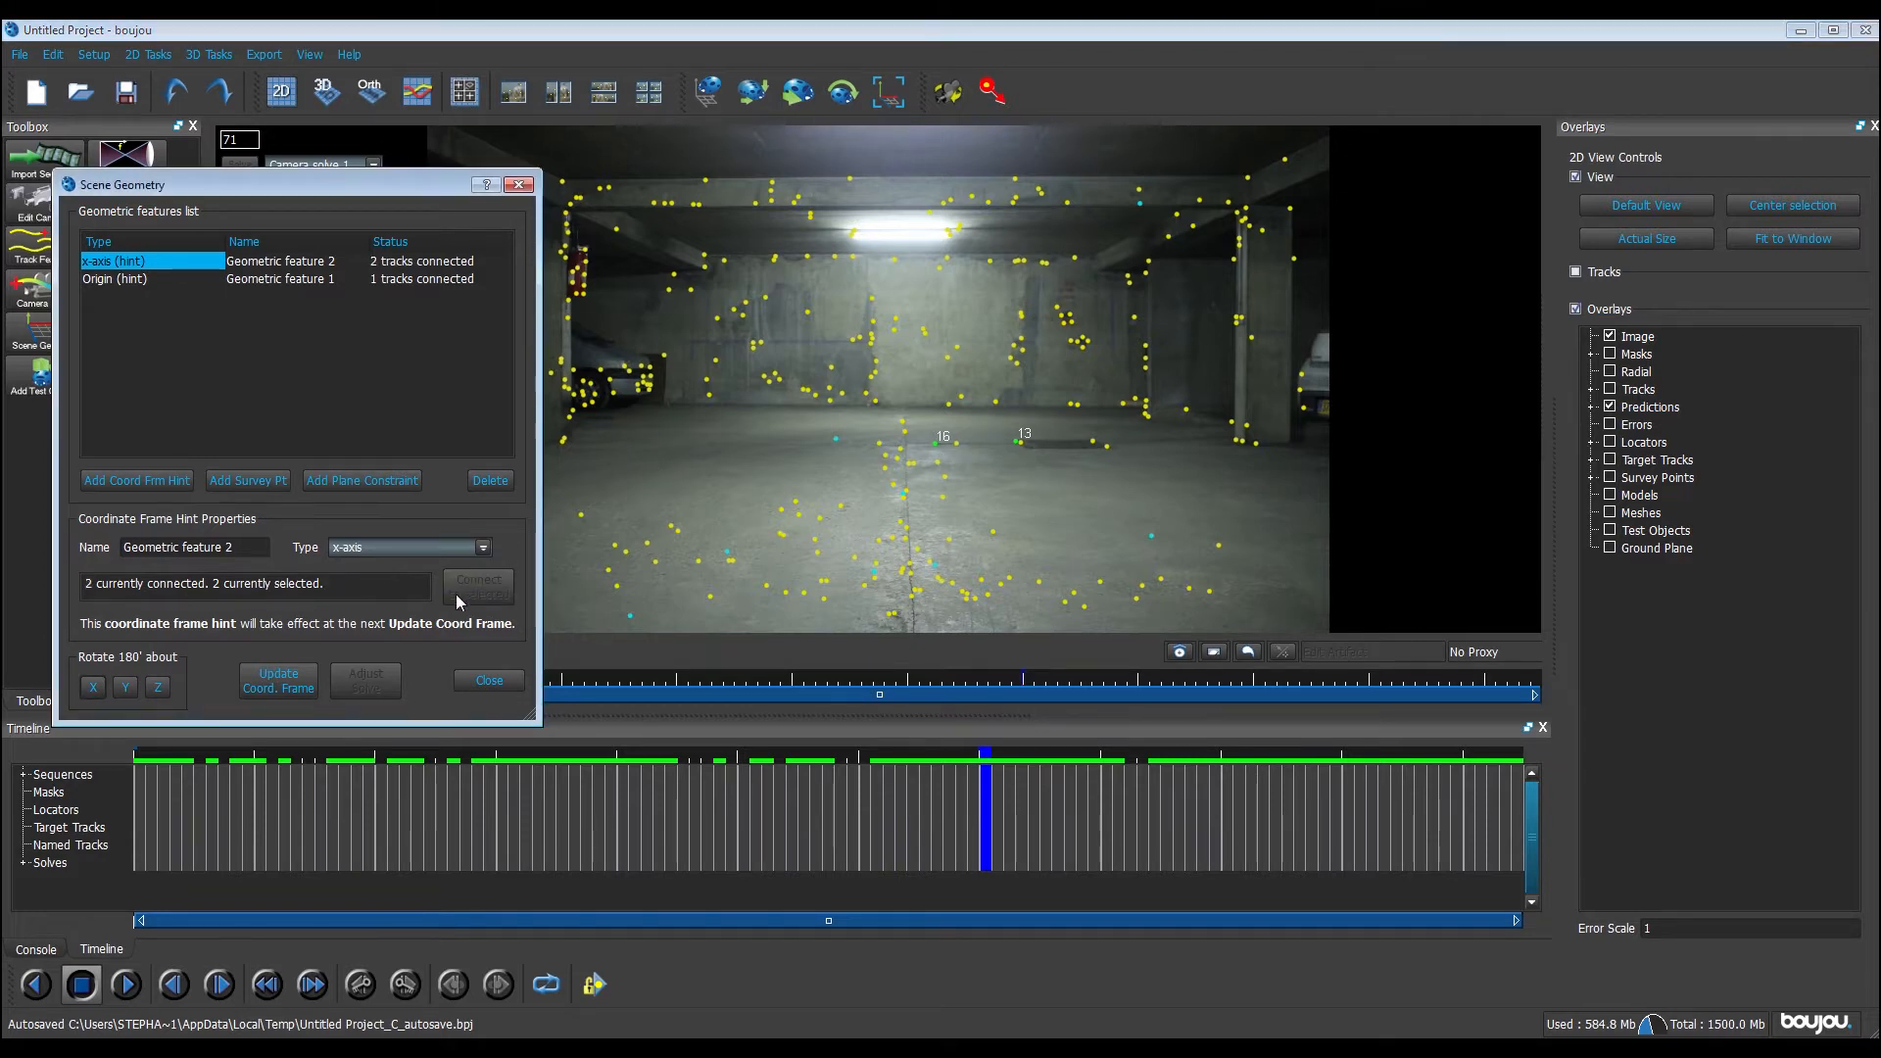
Add a y-axis coordinate frame hint and connect it to two tracks along the floor's central crack in the foreground
left_click(128, 478)
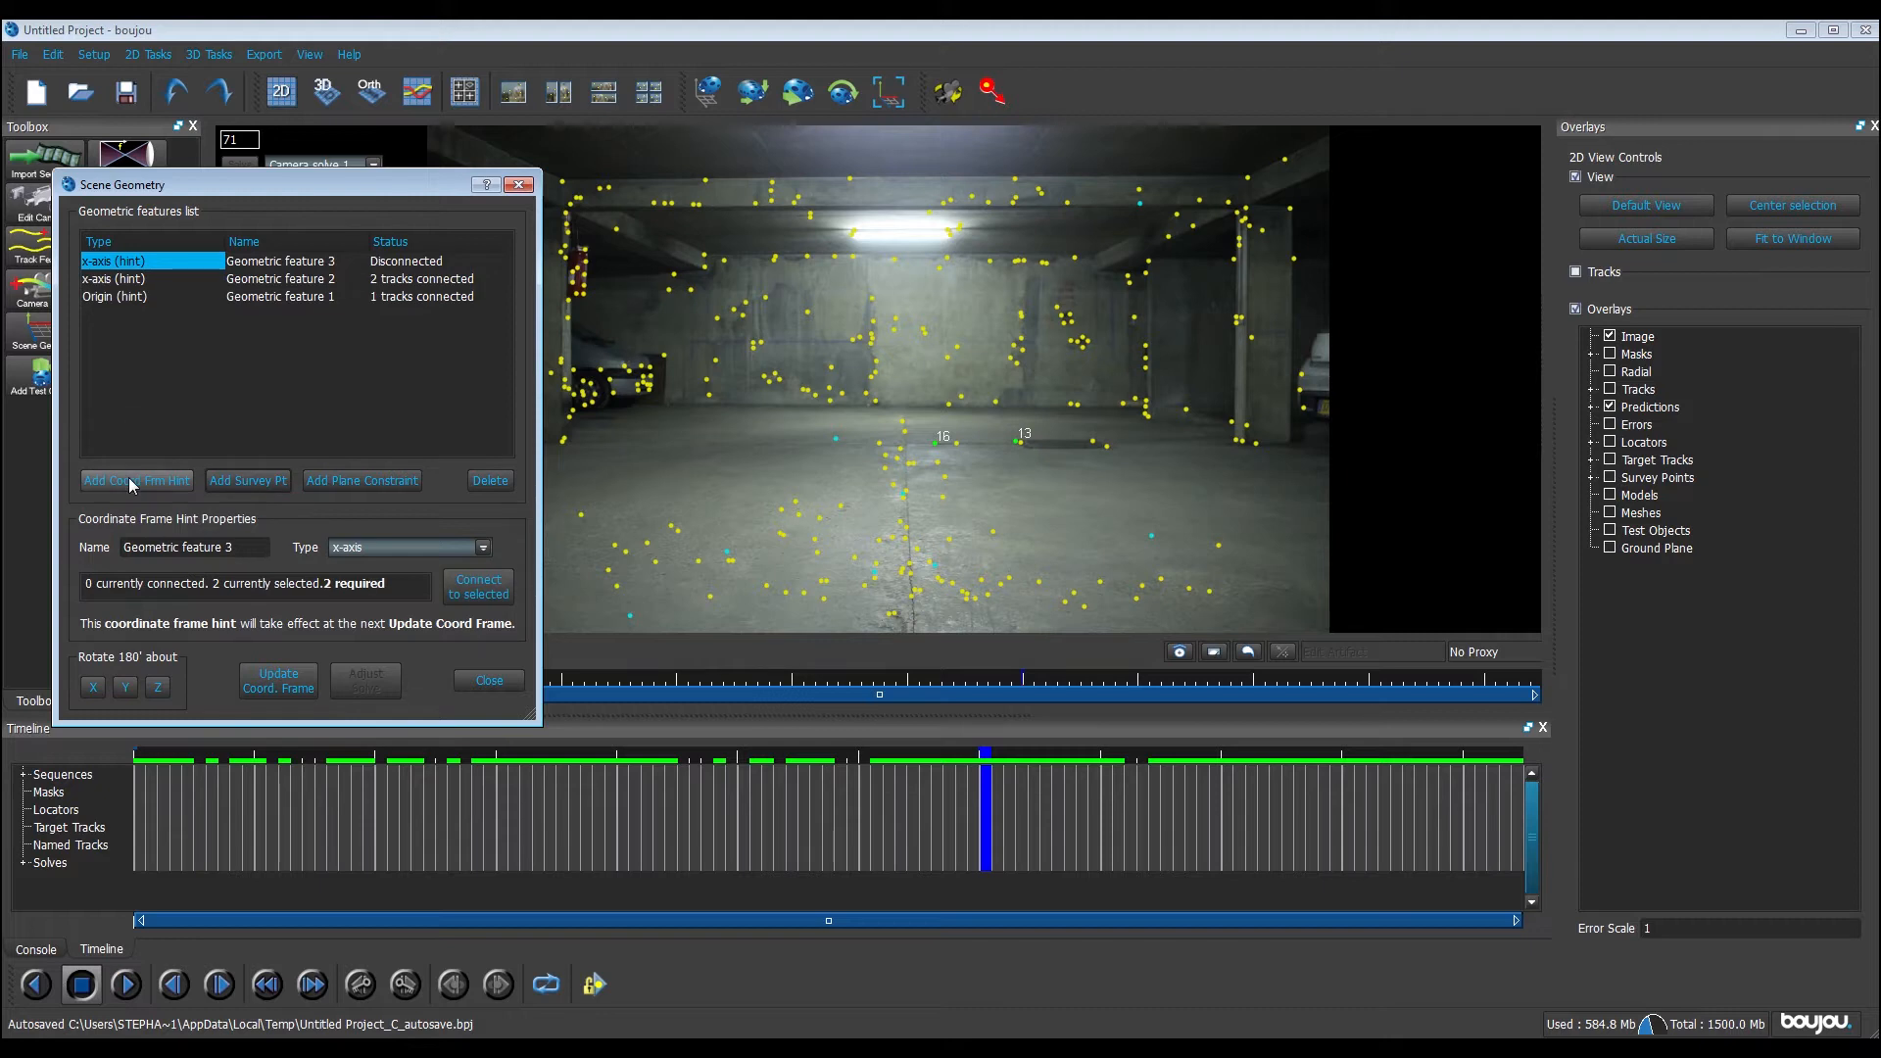
left_click(413, 546)
left_click(392, 592)
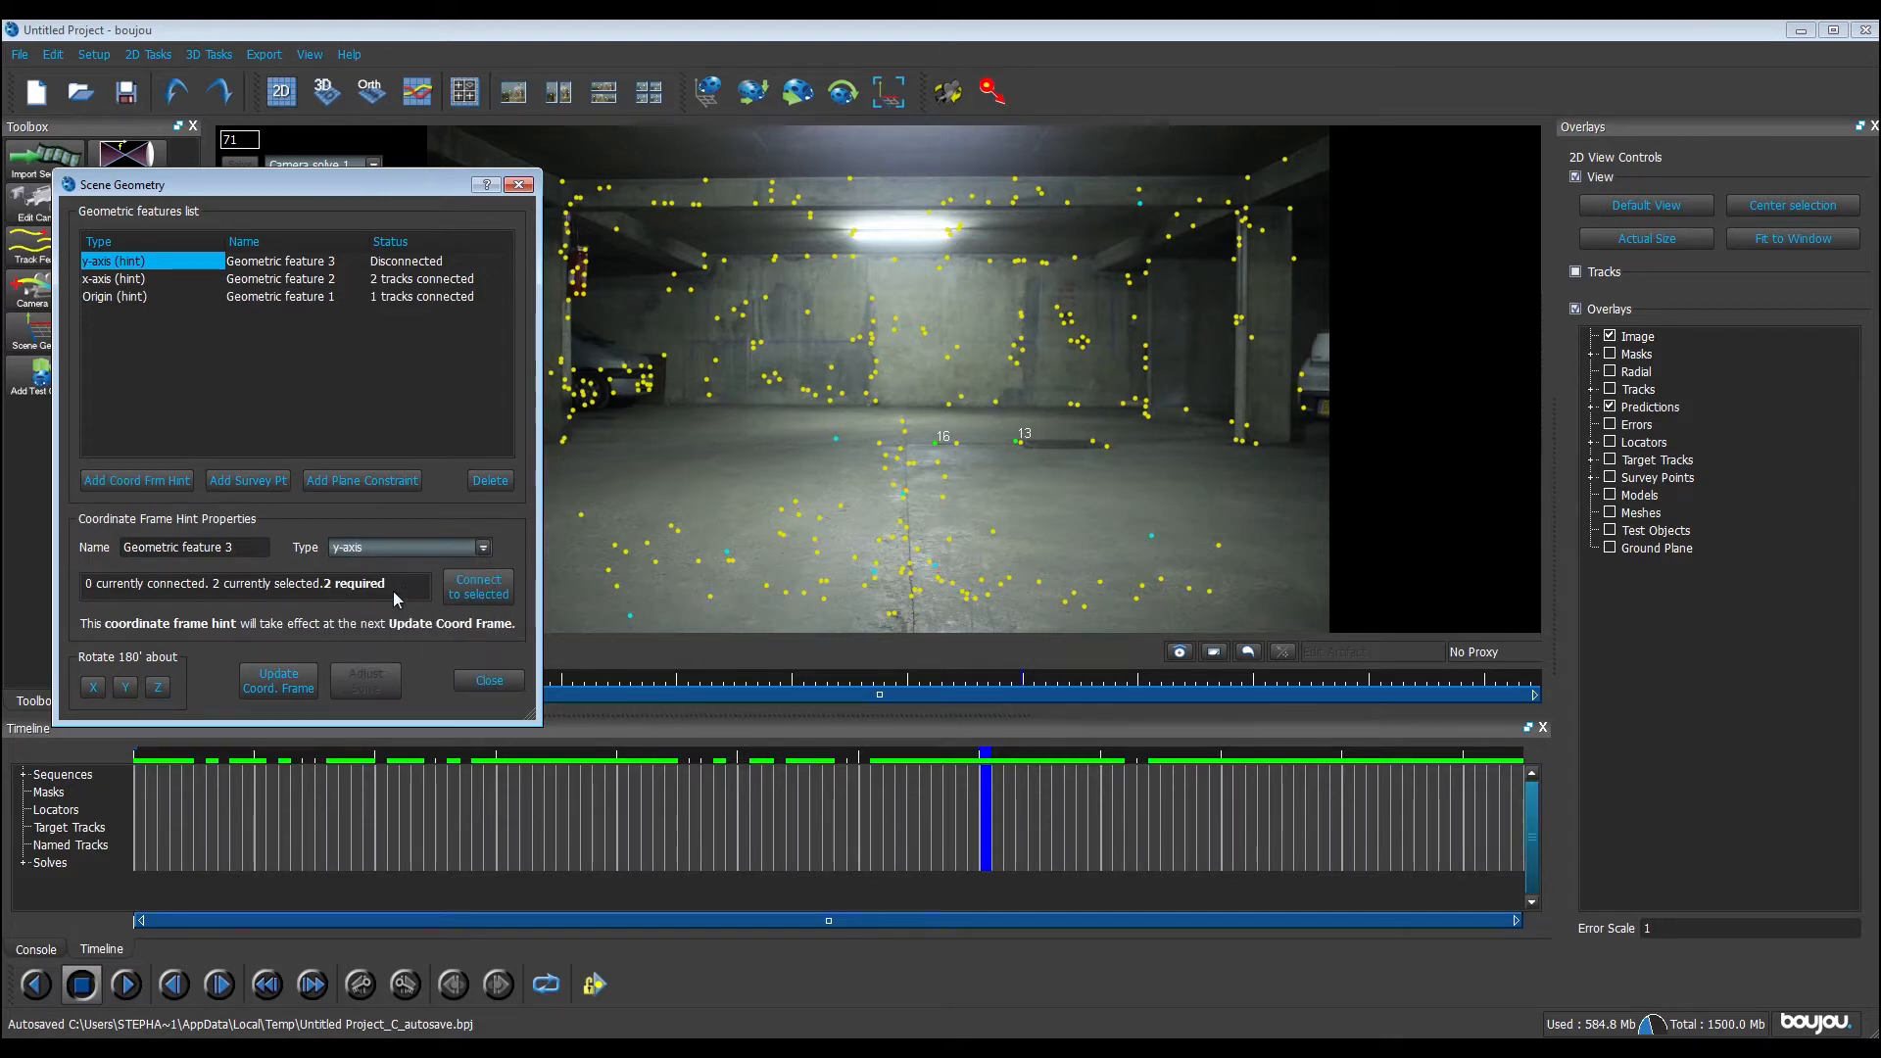
left_click(913, 595)
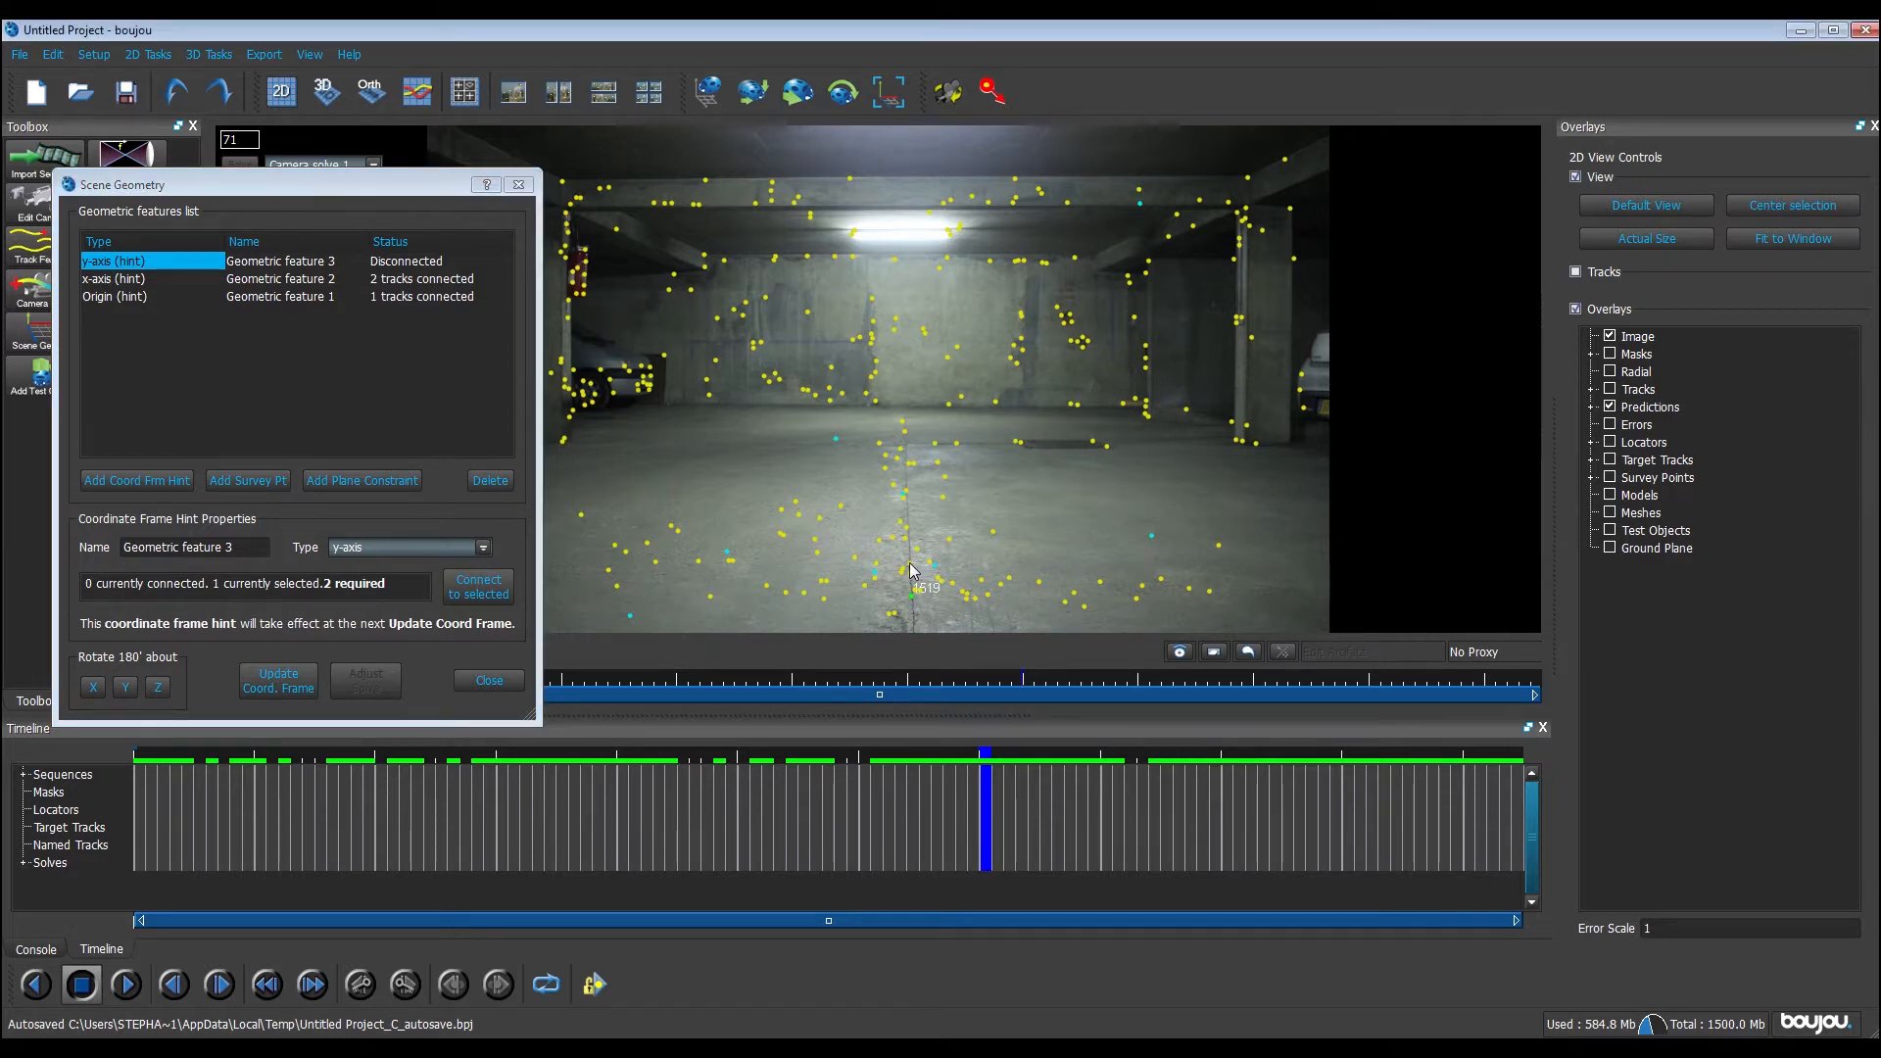
left_click(910, 564, "shift")
left_click(490, 587)
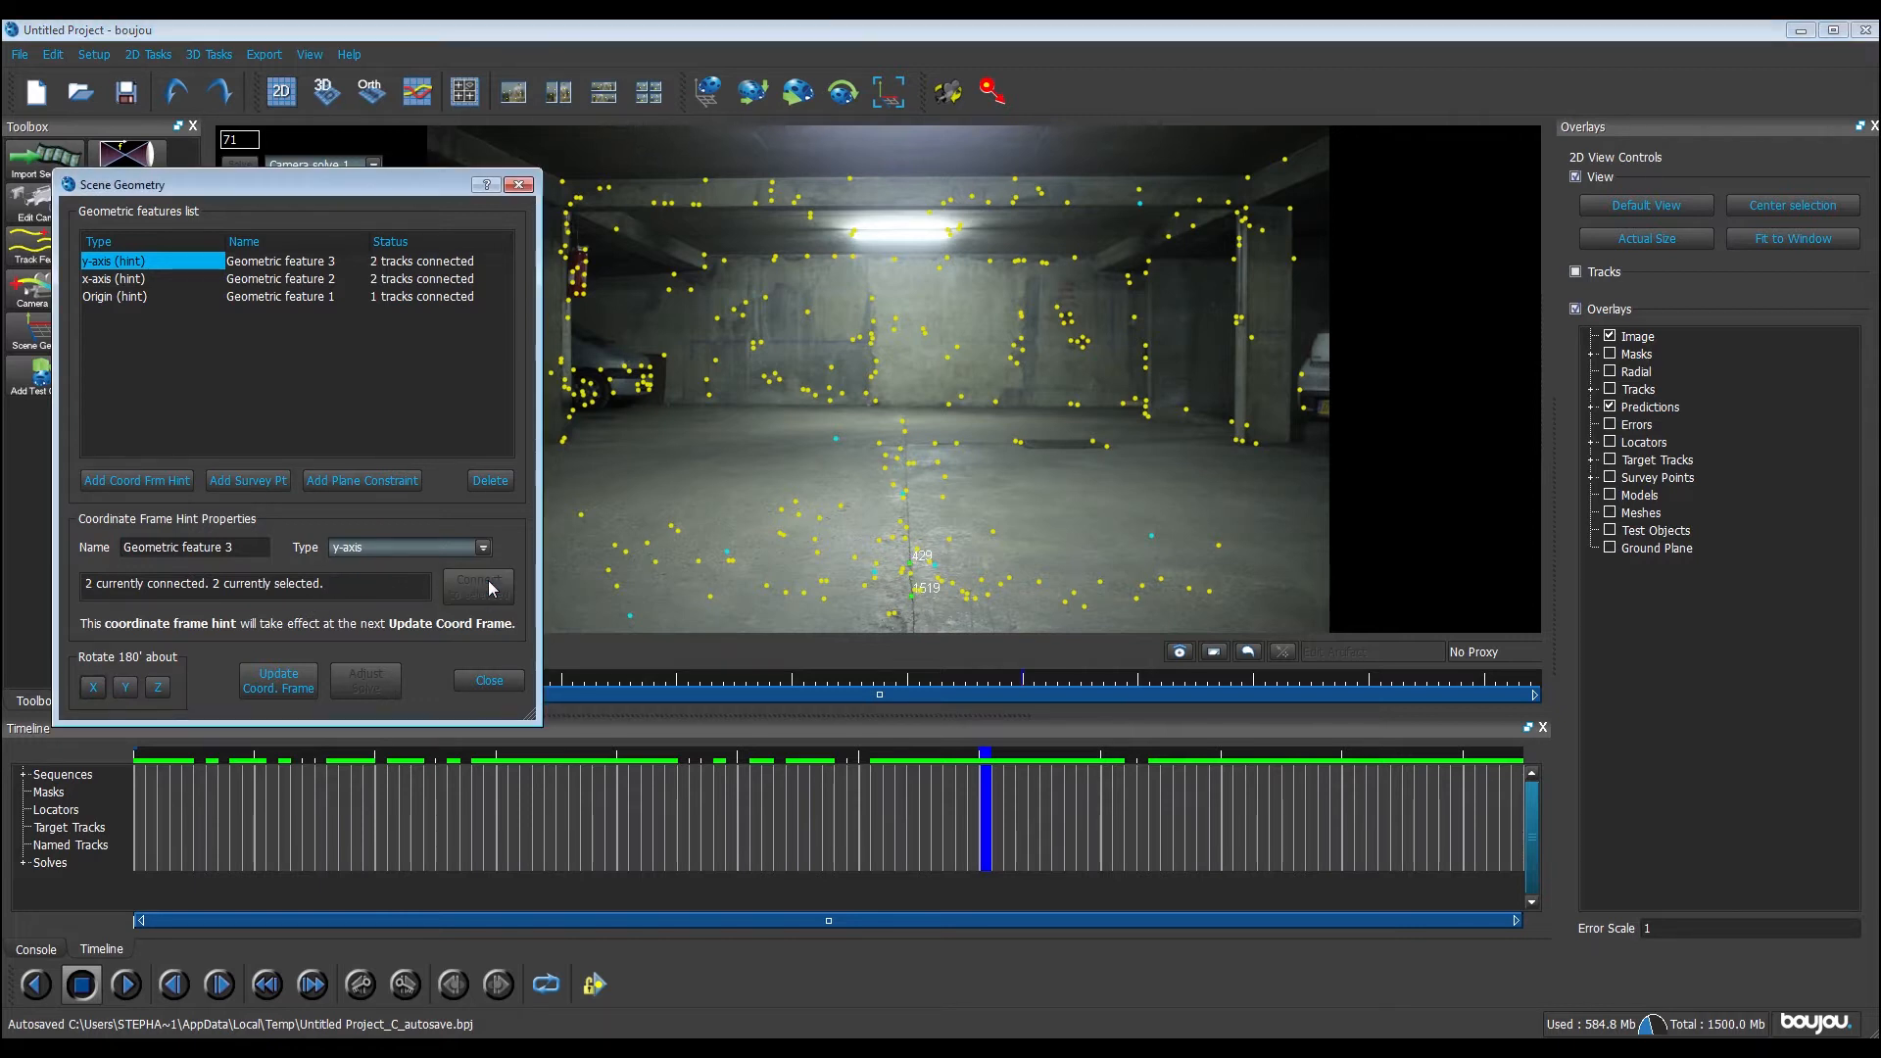
Update the coordinate frame from the hints and check the solved points and camera in the orthographic view before returning to 2D
left_click(284, 679)
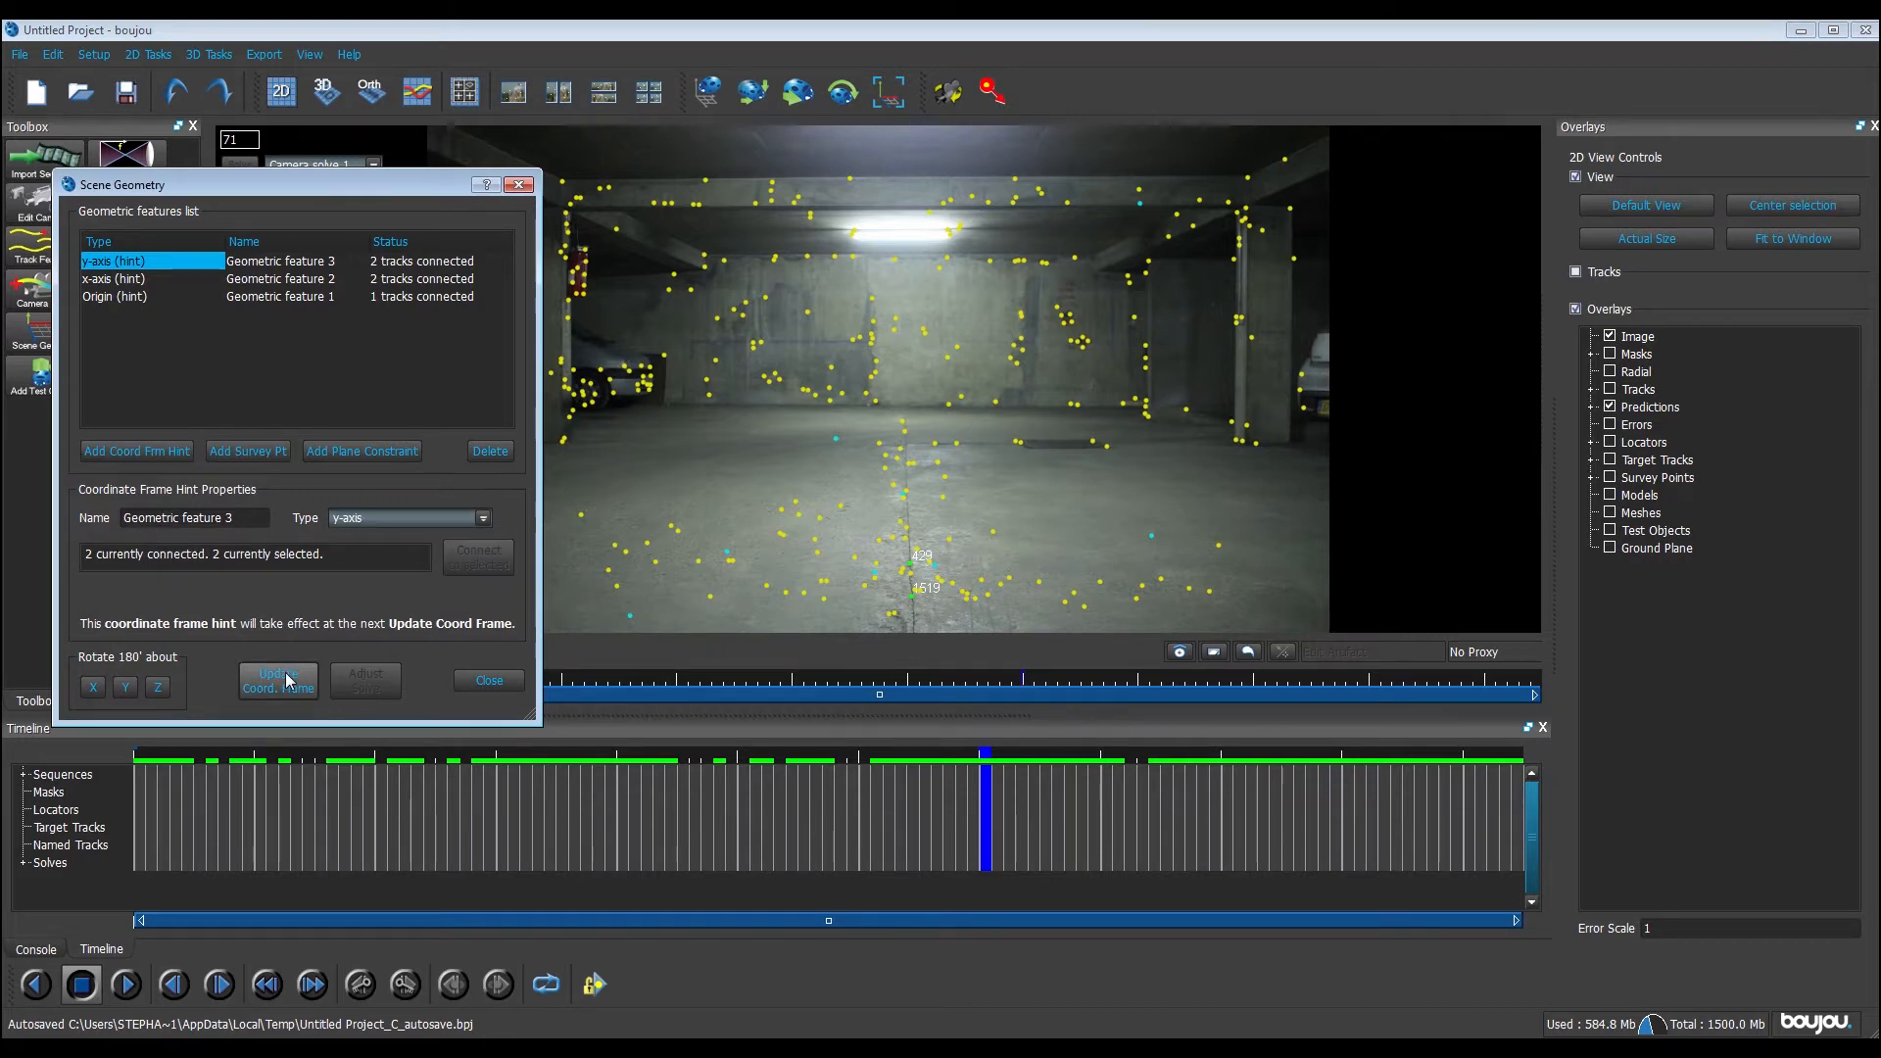
left_click(489, 681)
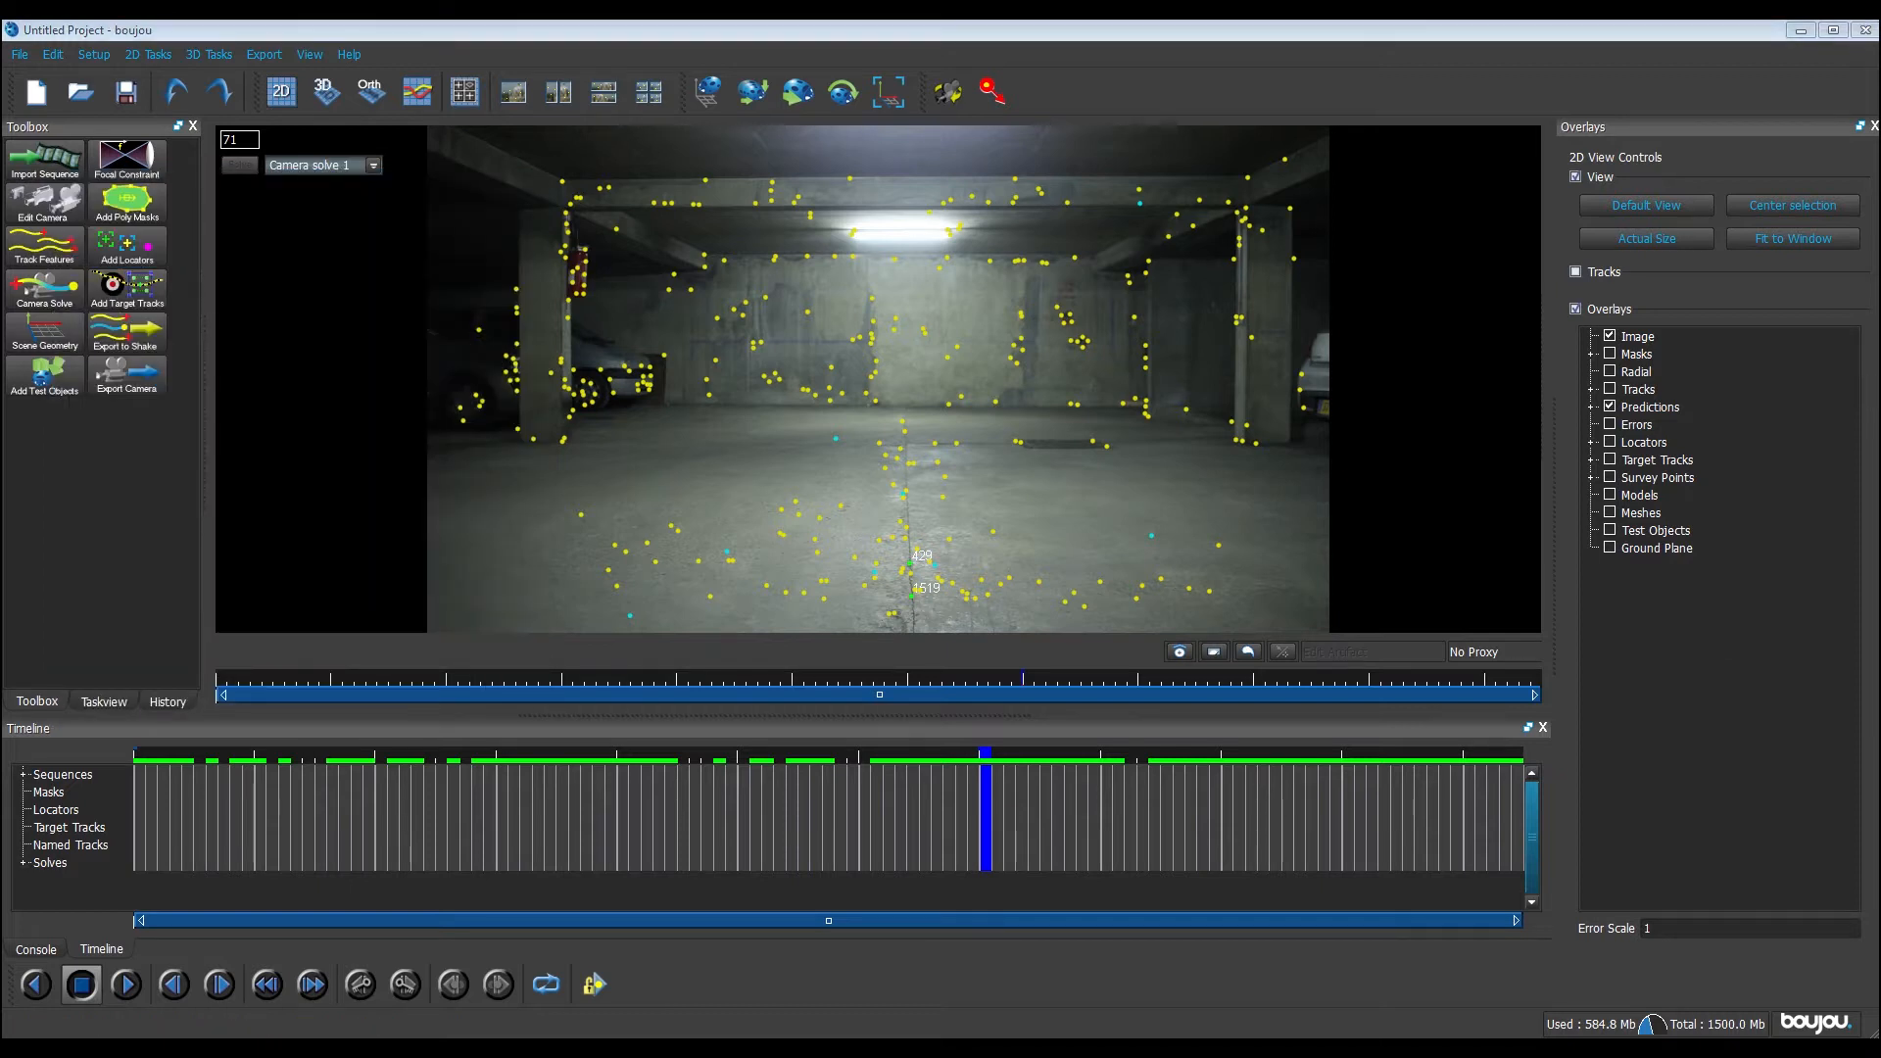
left_click(363, 102)
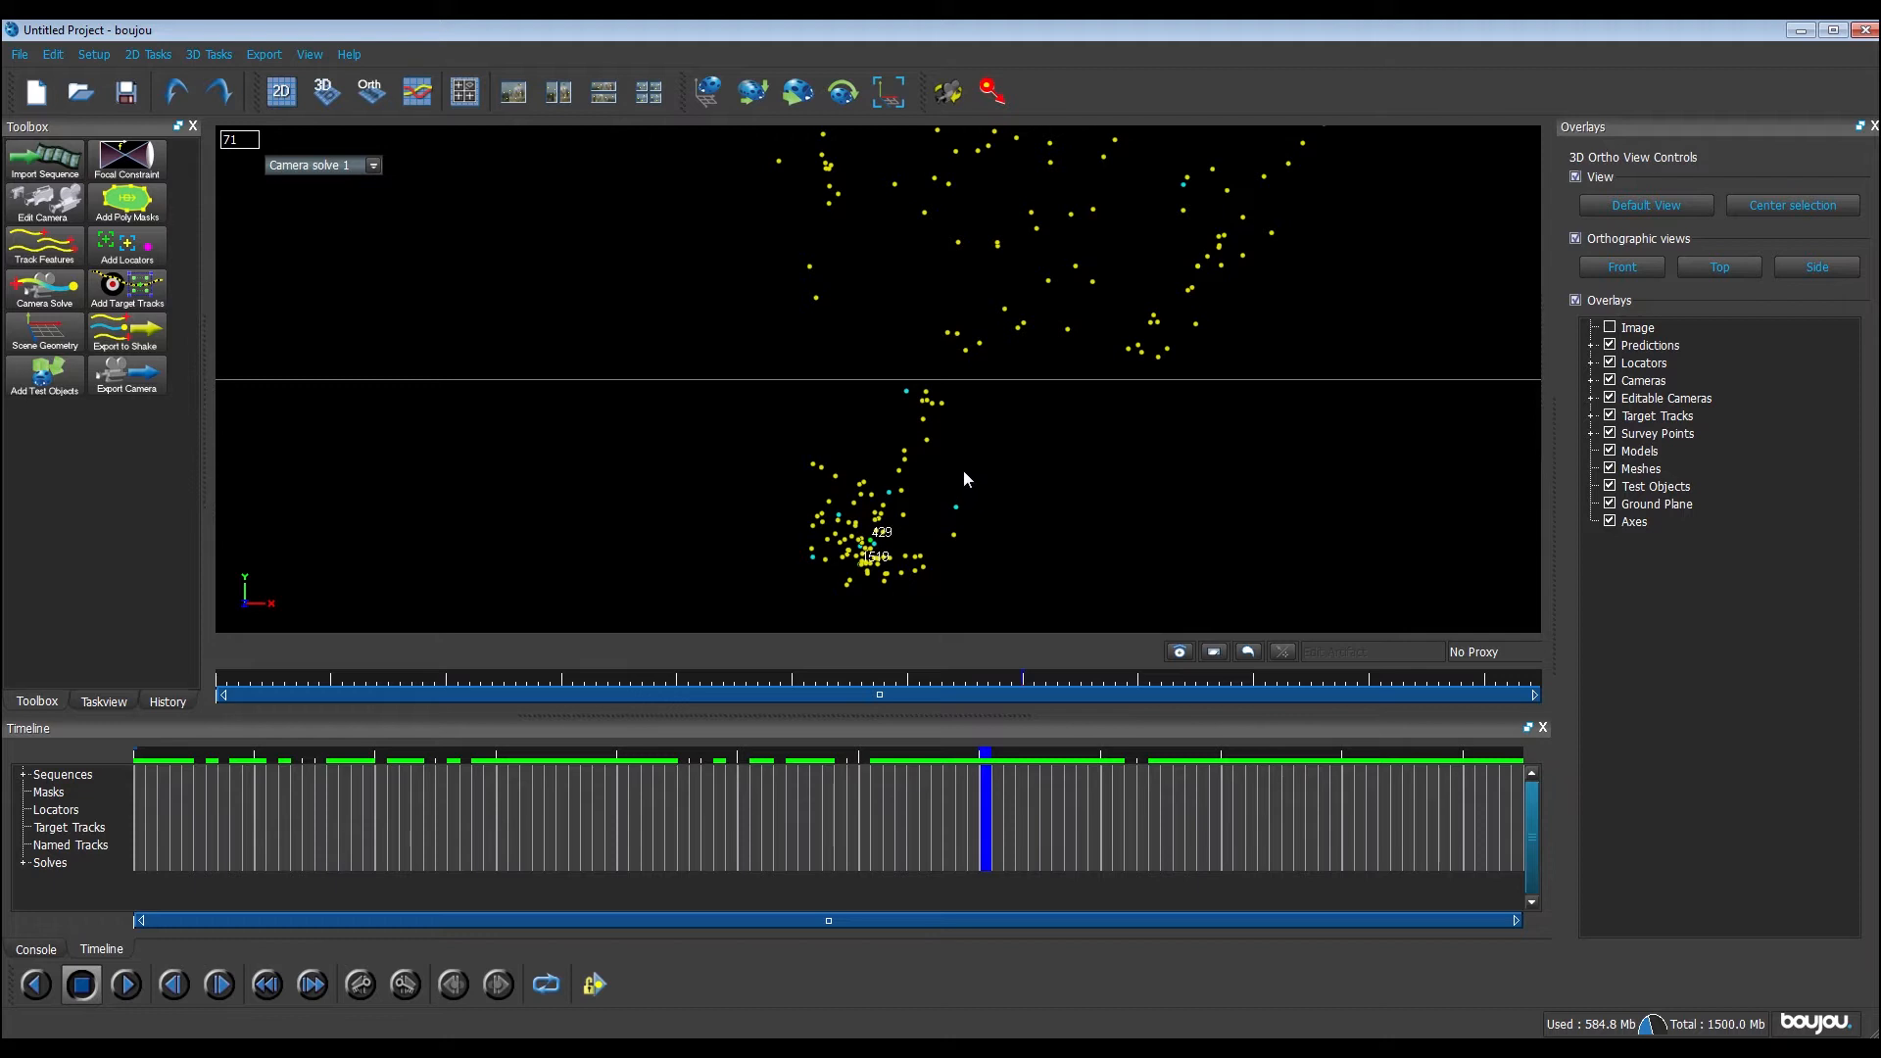
right_click_drag(963, 471, 975, 614)
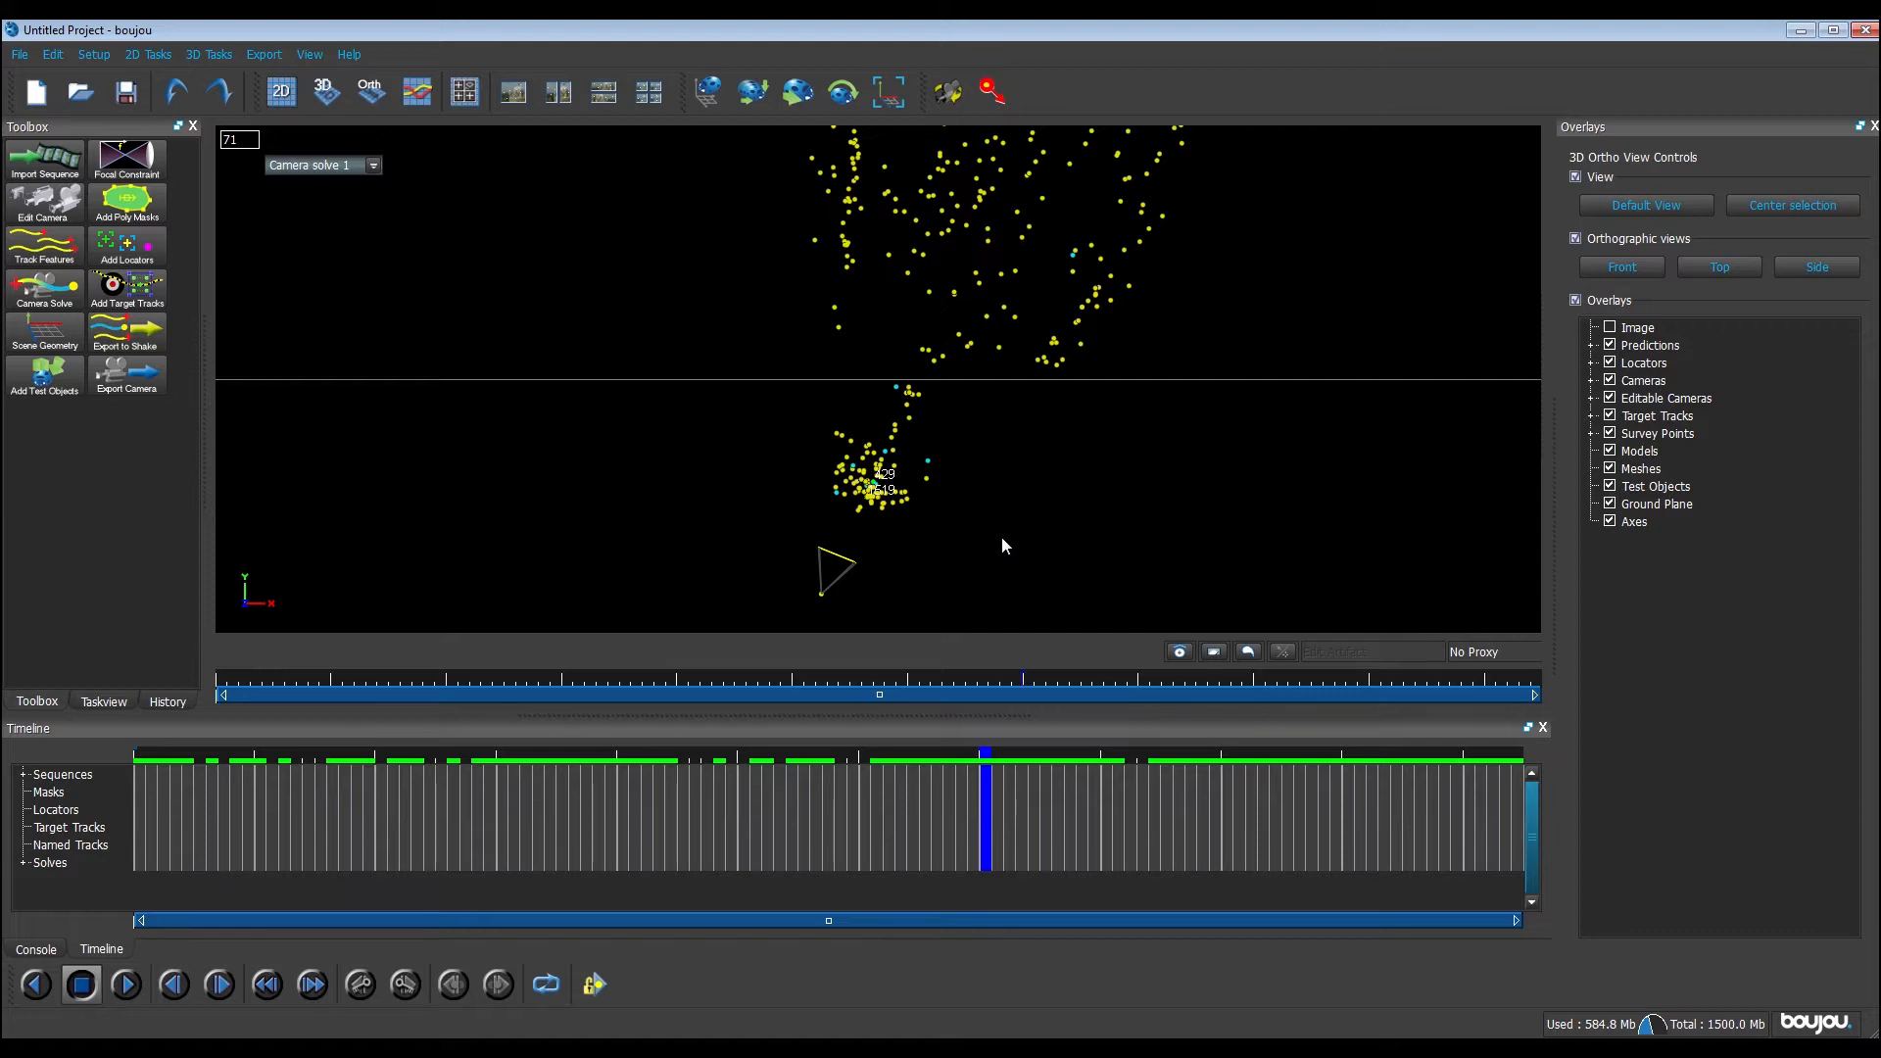
left_click(286, 102)
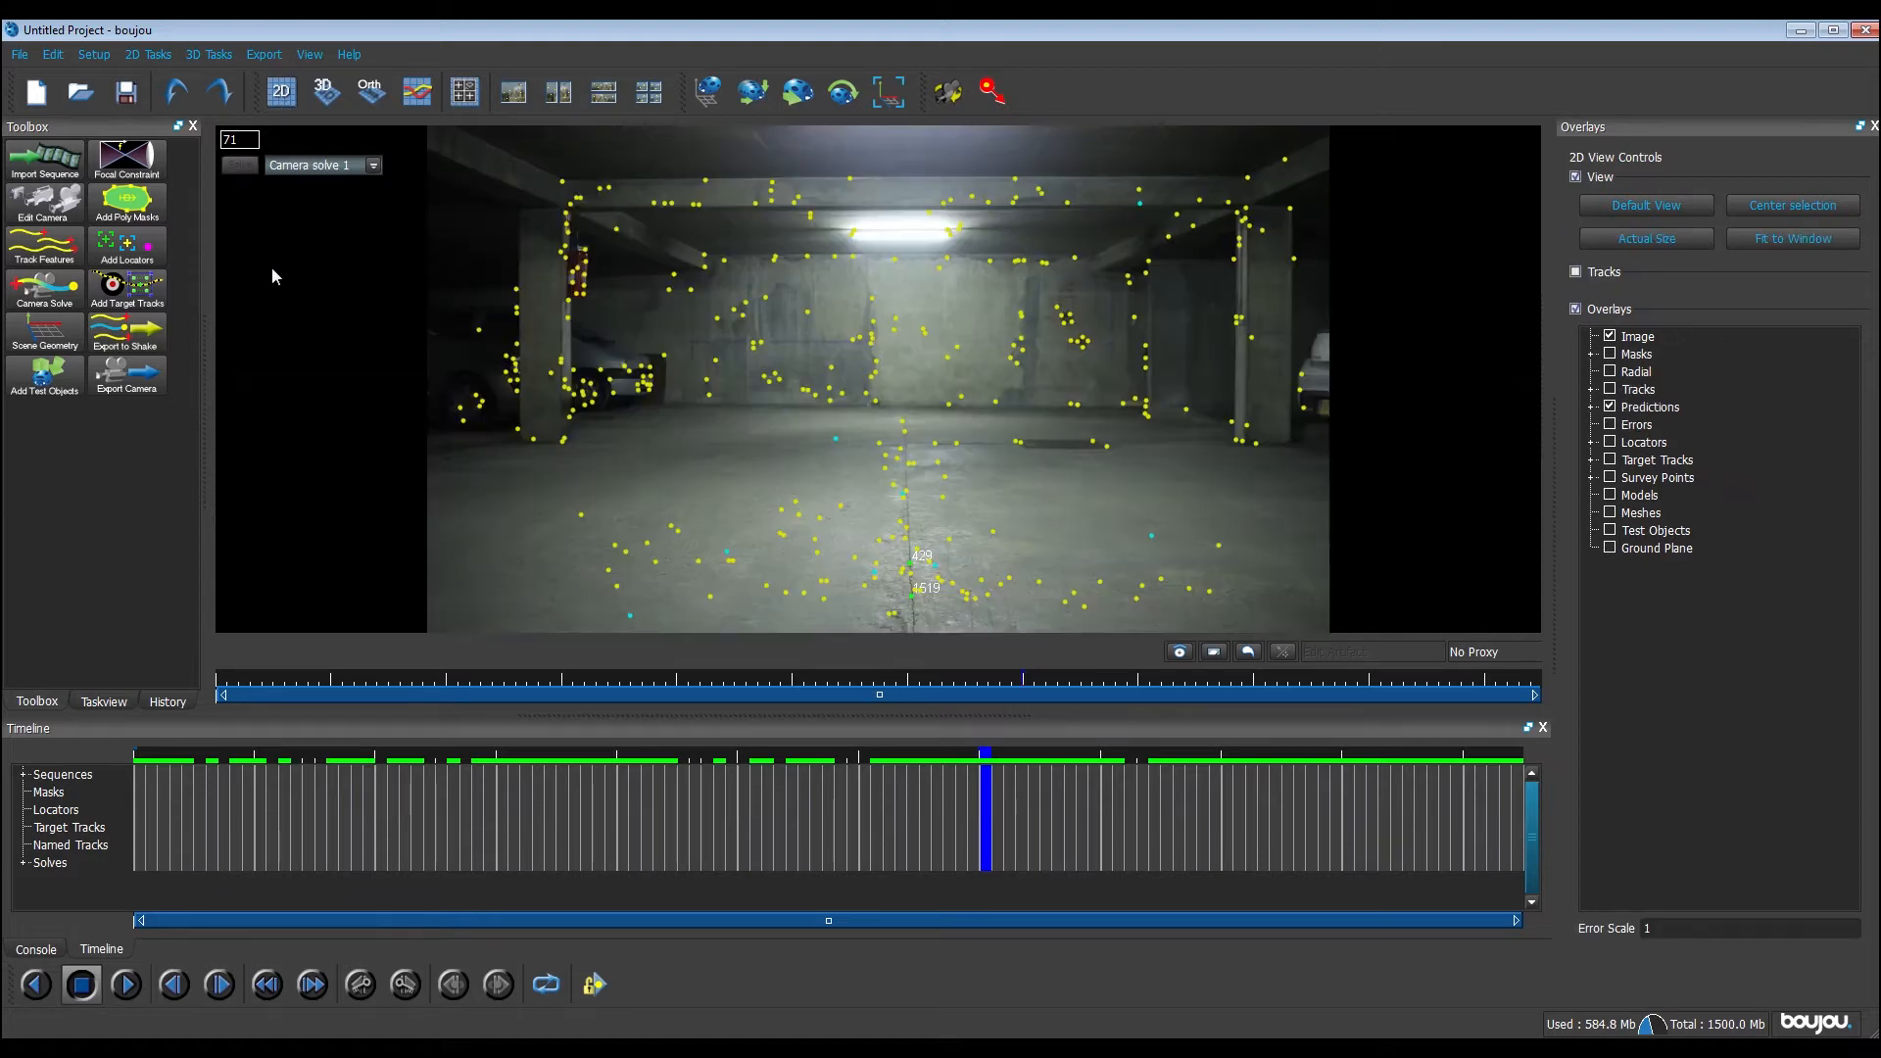
Set up the camera export as 3D Studio Max (*.ms), with Untitled Project.ms in the Mon tuto boujou 3ds max et after effect folder as destination
left_click(135, 380)
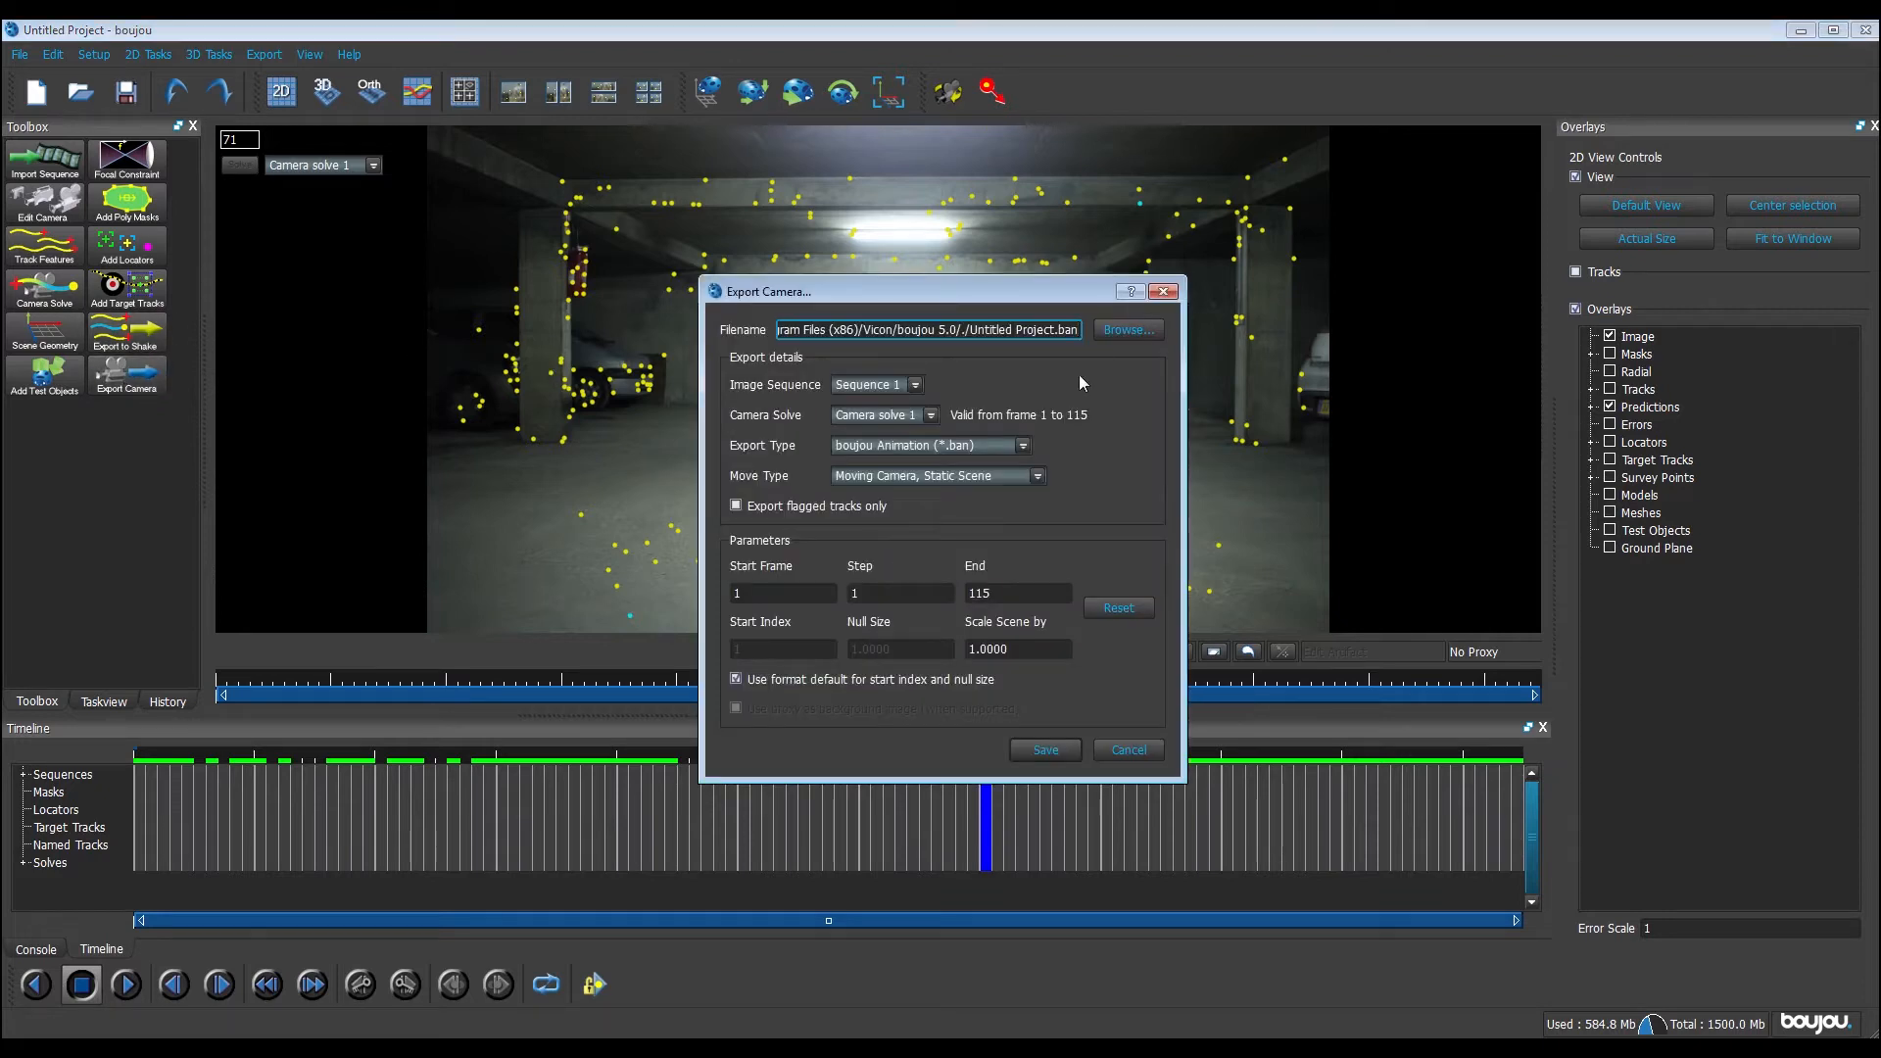
left_click(872, 446)
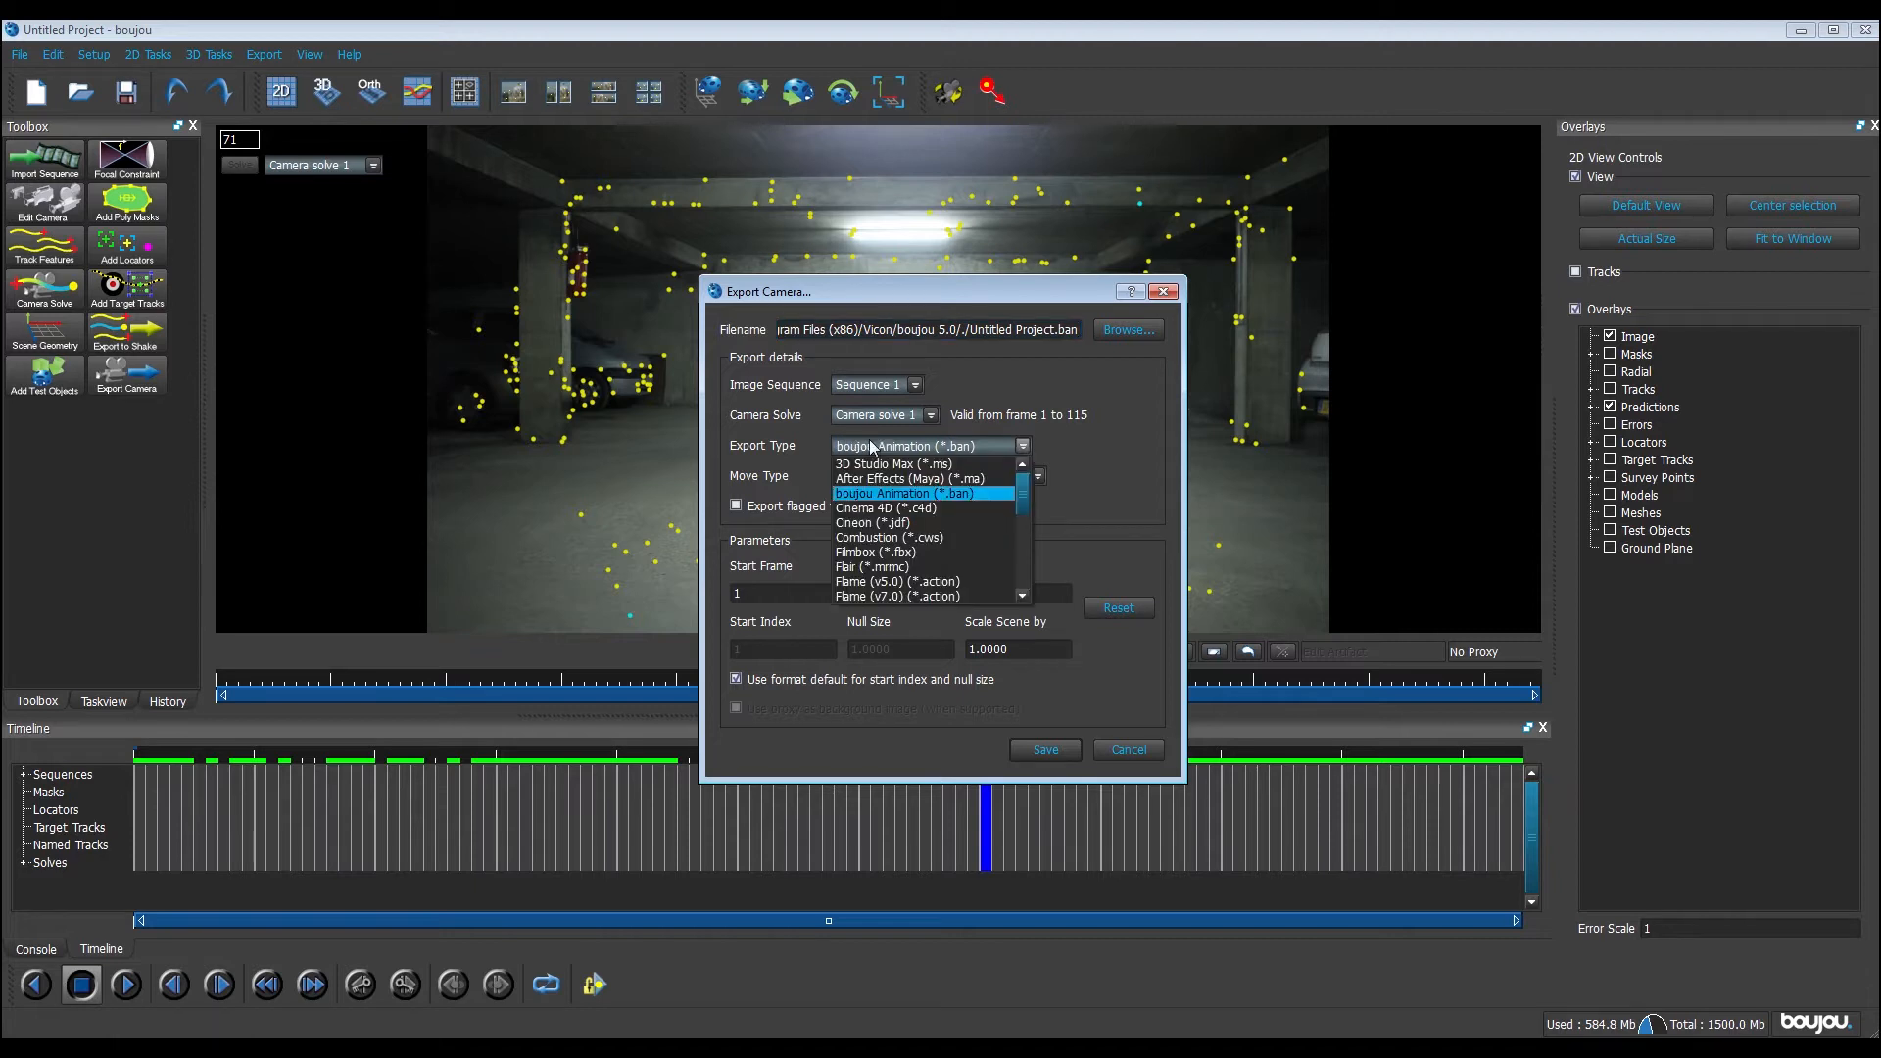
left_click(953, 465)
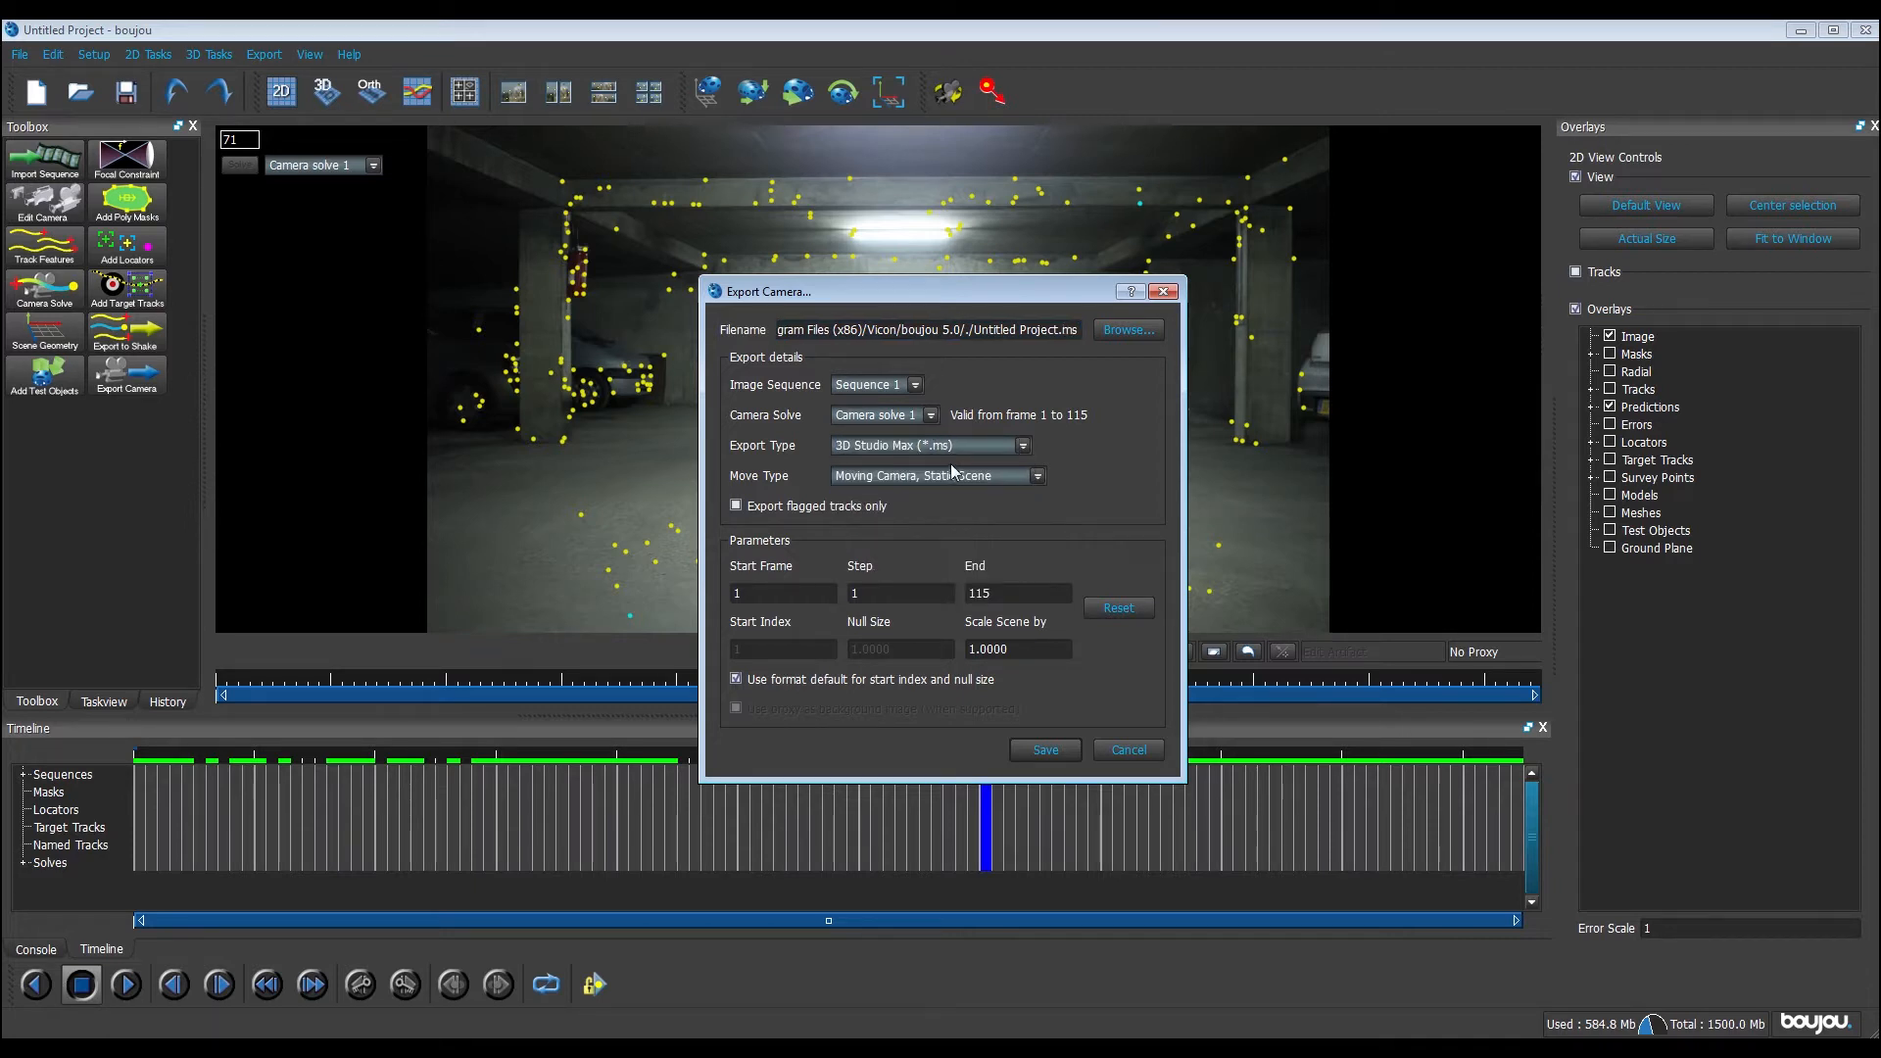
left_click(1117, 331)
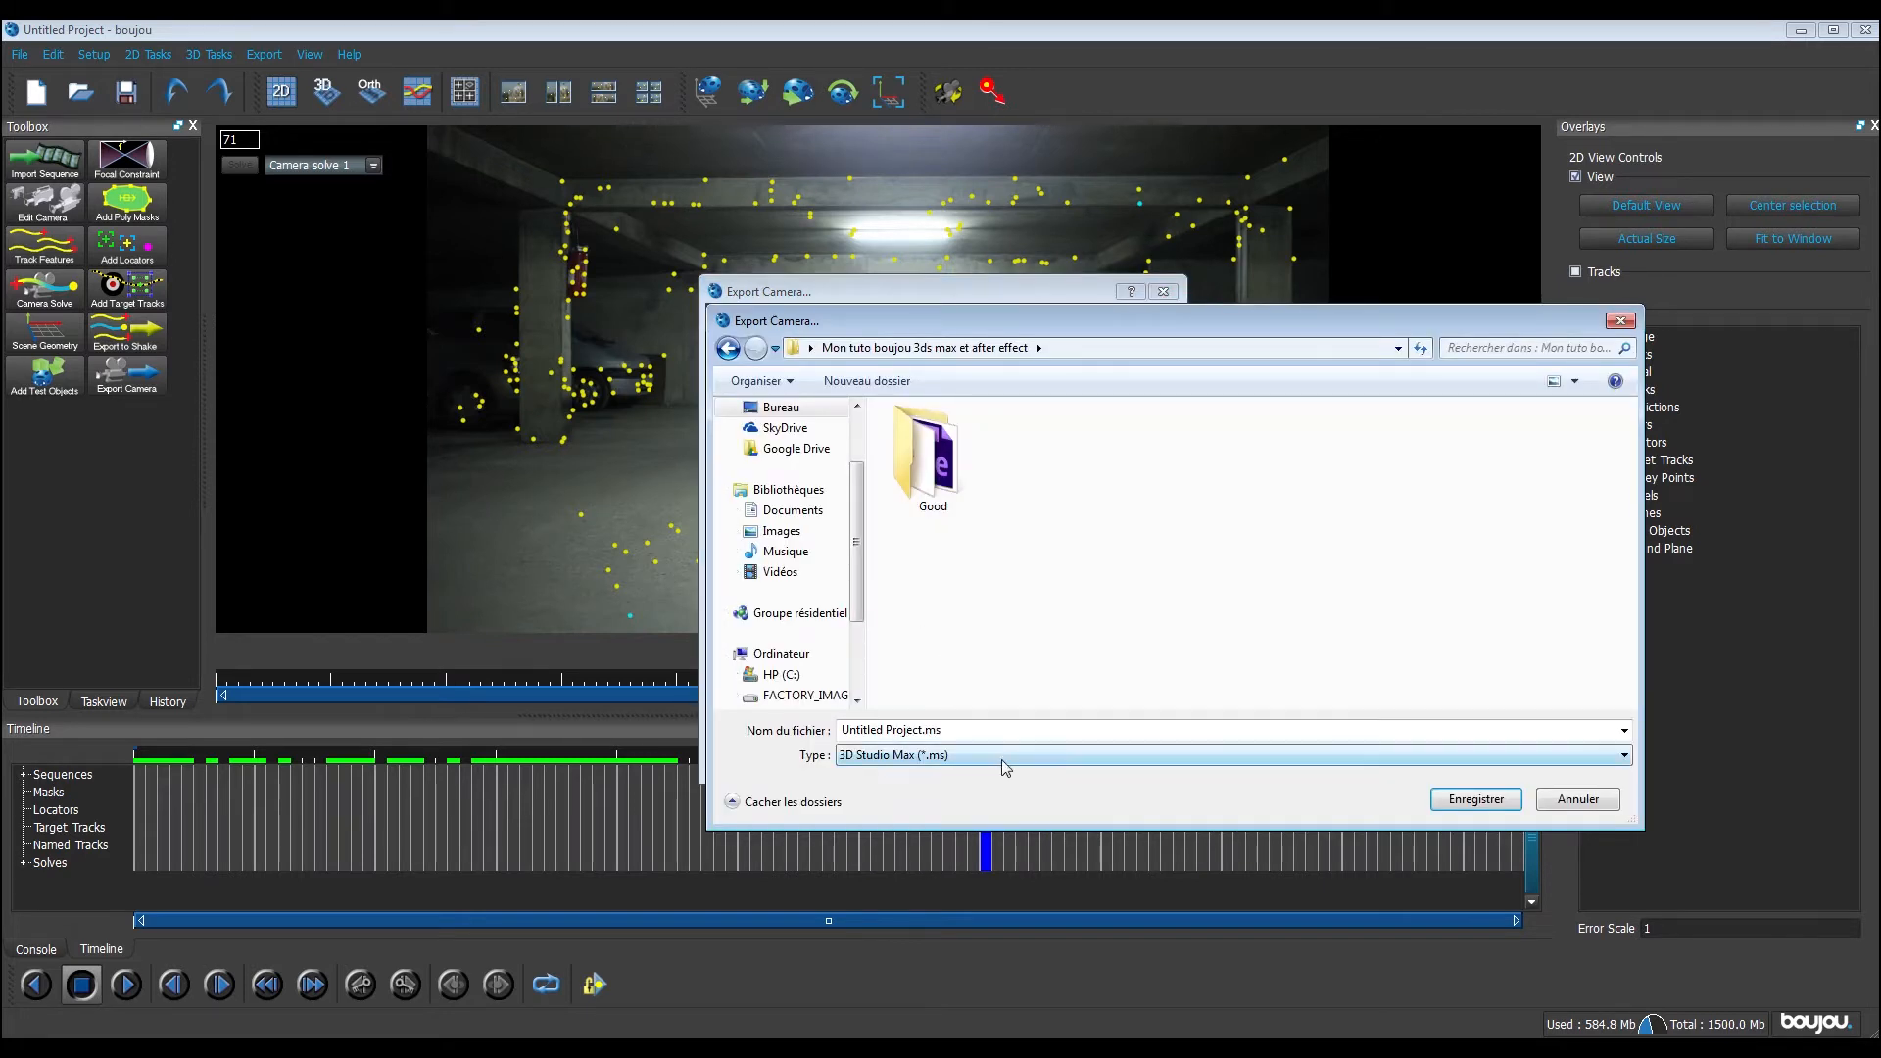
left_click(1475, 798)
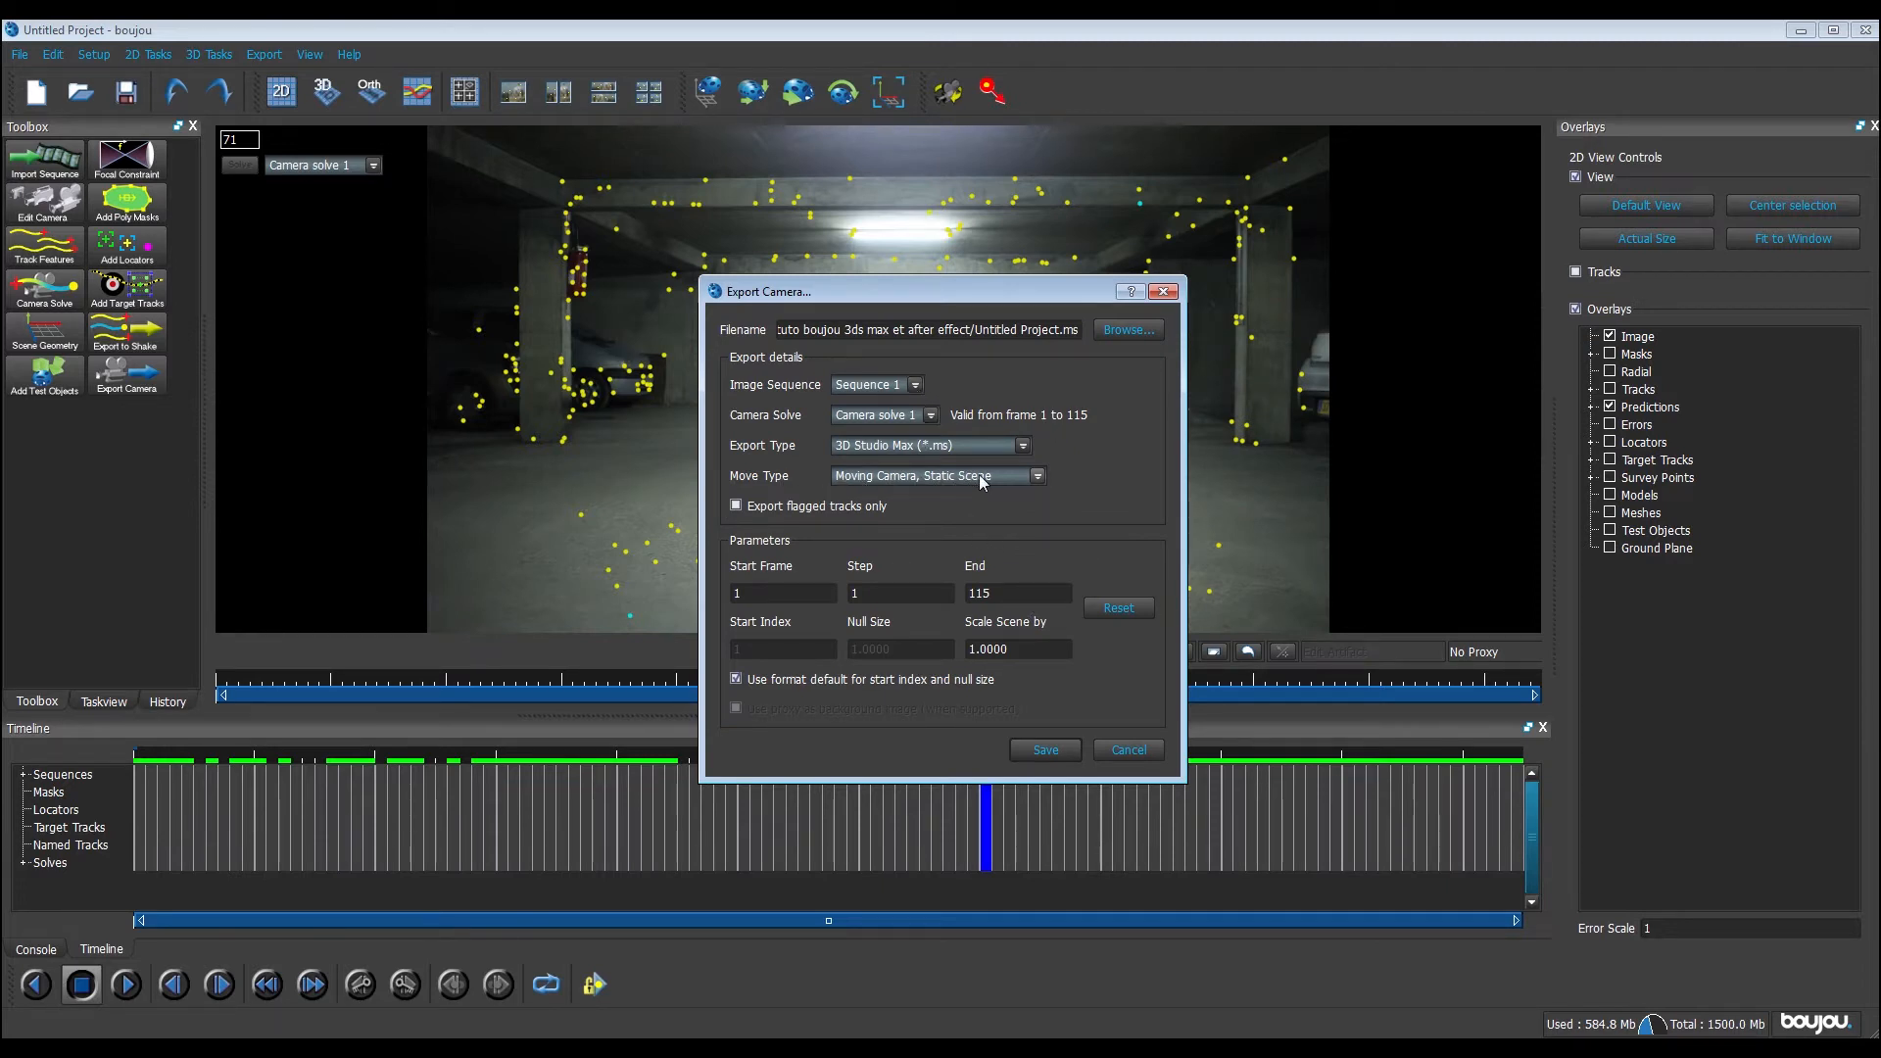
Set the export's scene scale to 100 and save the camera file
left_click_drag(1046, 652, 946, 659)
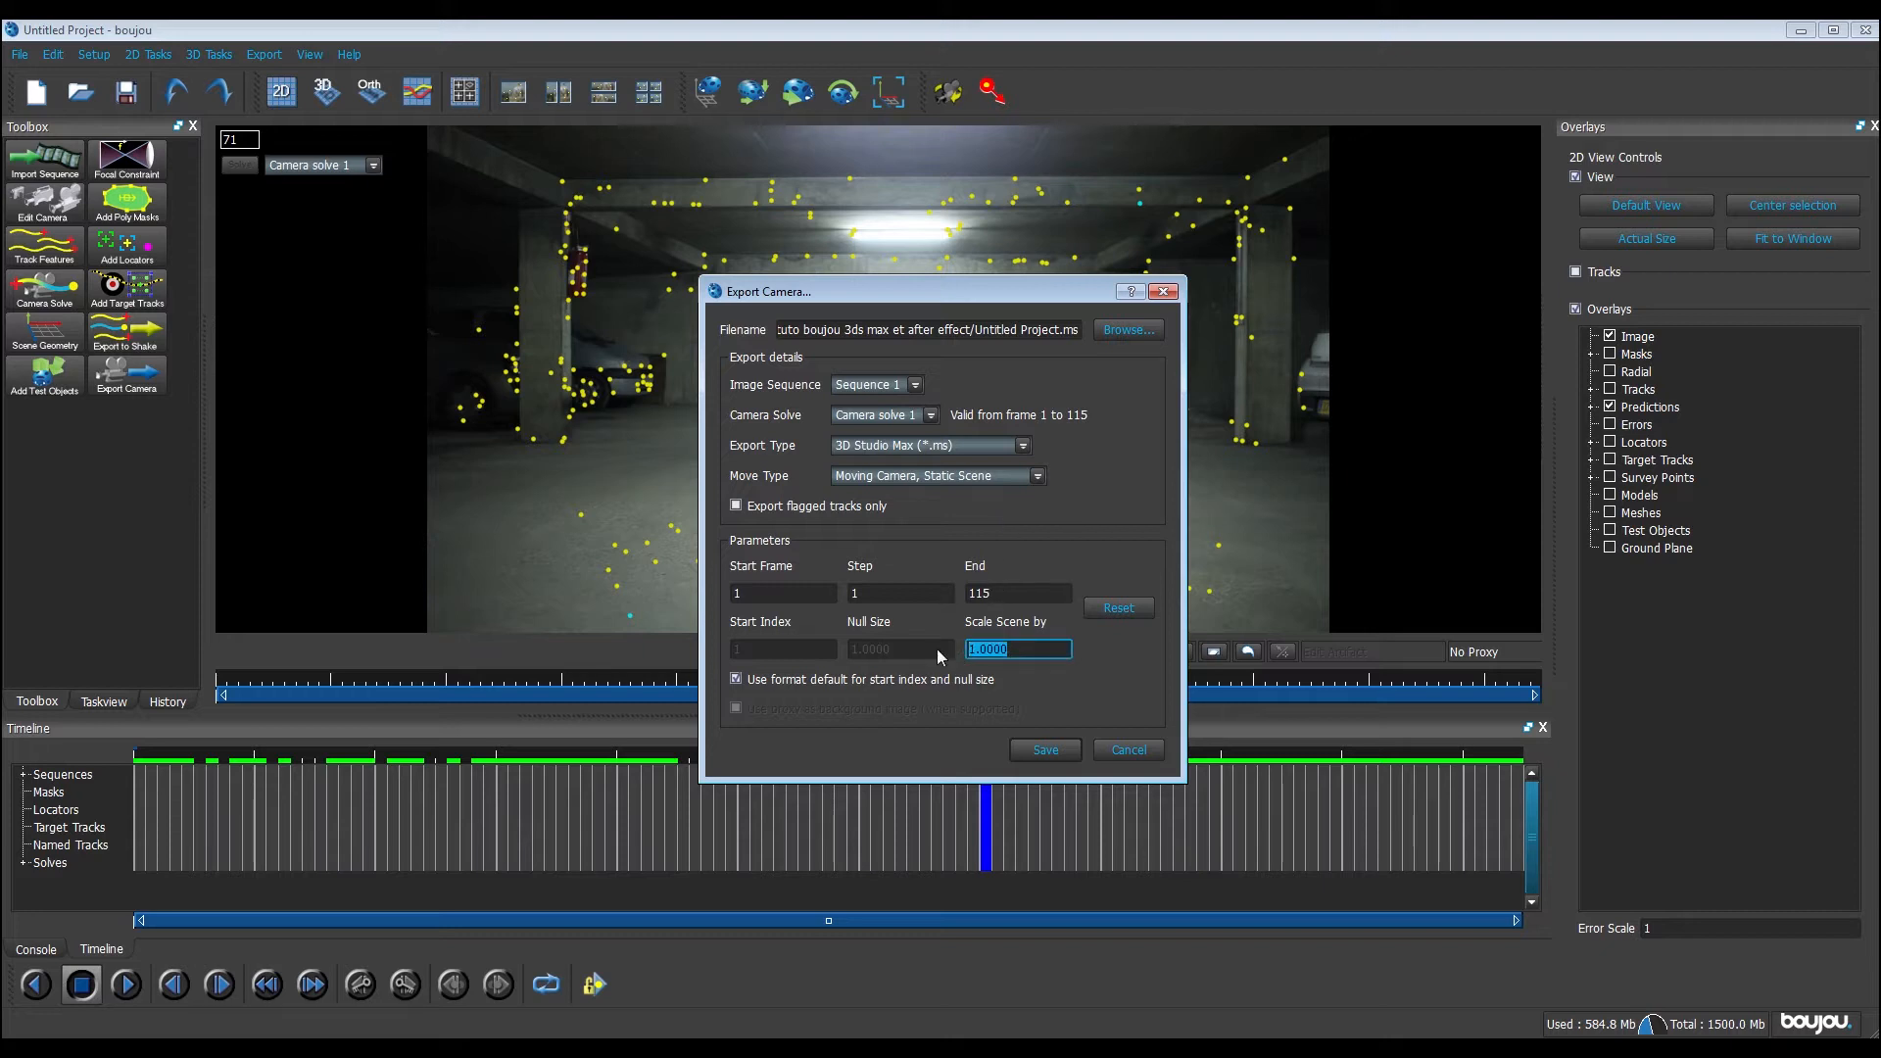
type("100")
left_click(1057, 749)
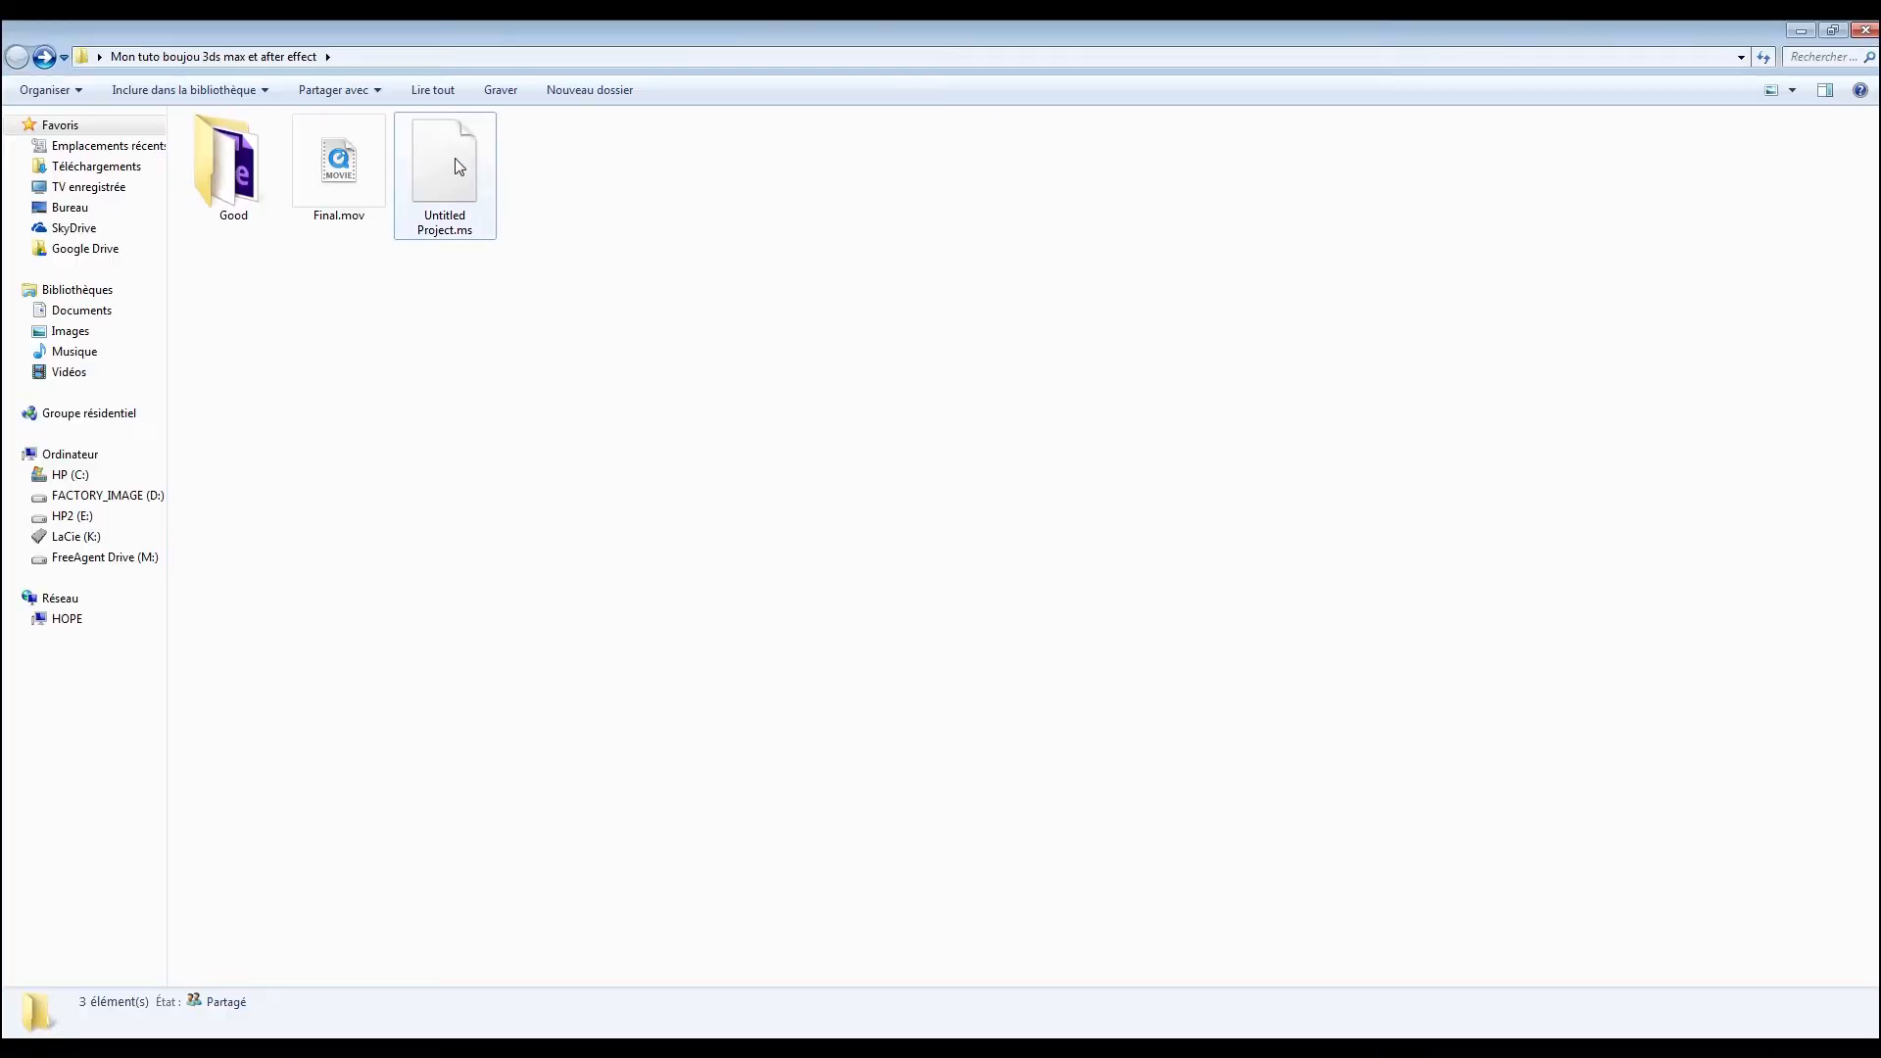
Switch to 3ds Max and try to load the exported Untitled Project.ms script from the project folder into the Perspective view
left_click_drag(454, 170, 1283, 771)
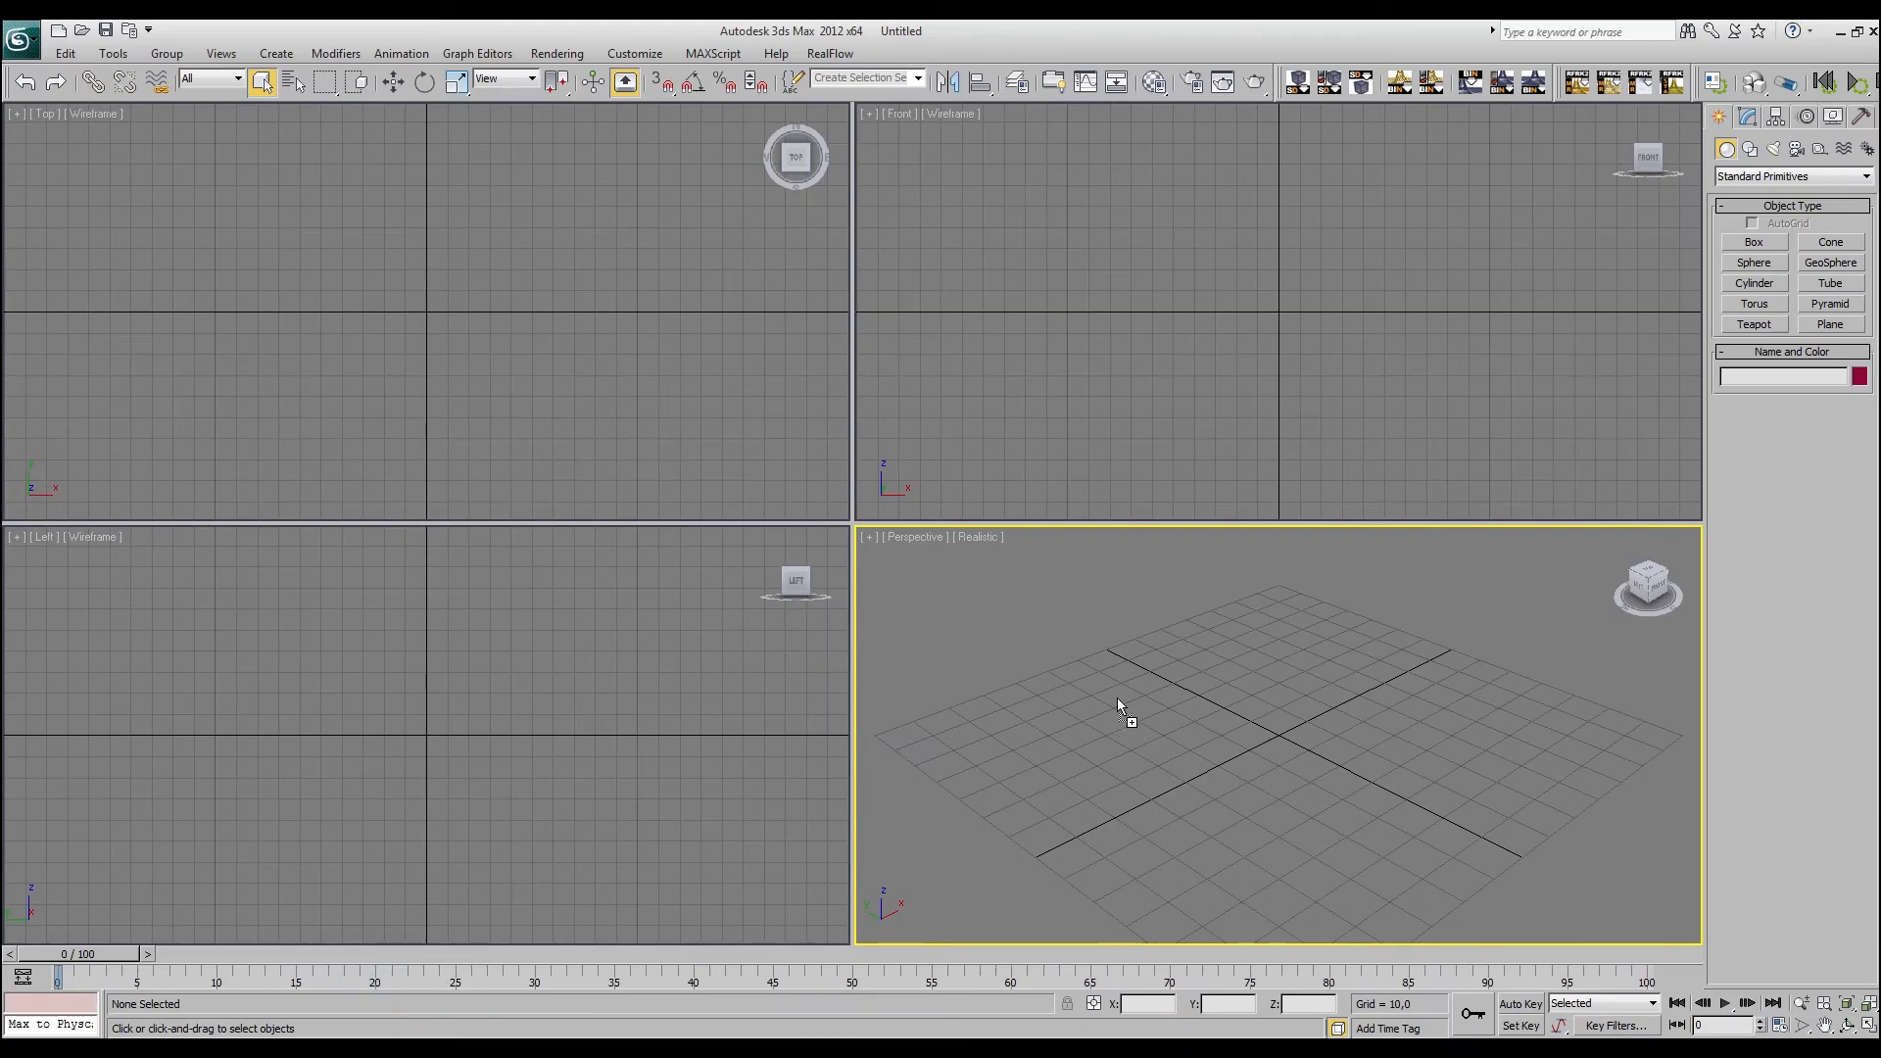
left_click_drag(1117, 697, 1117, 697)
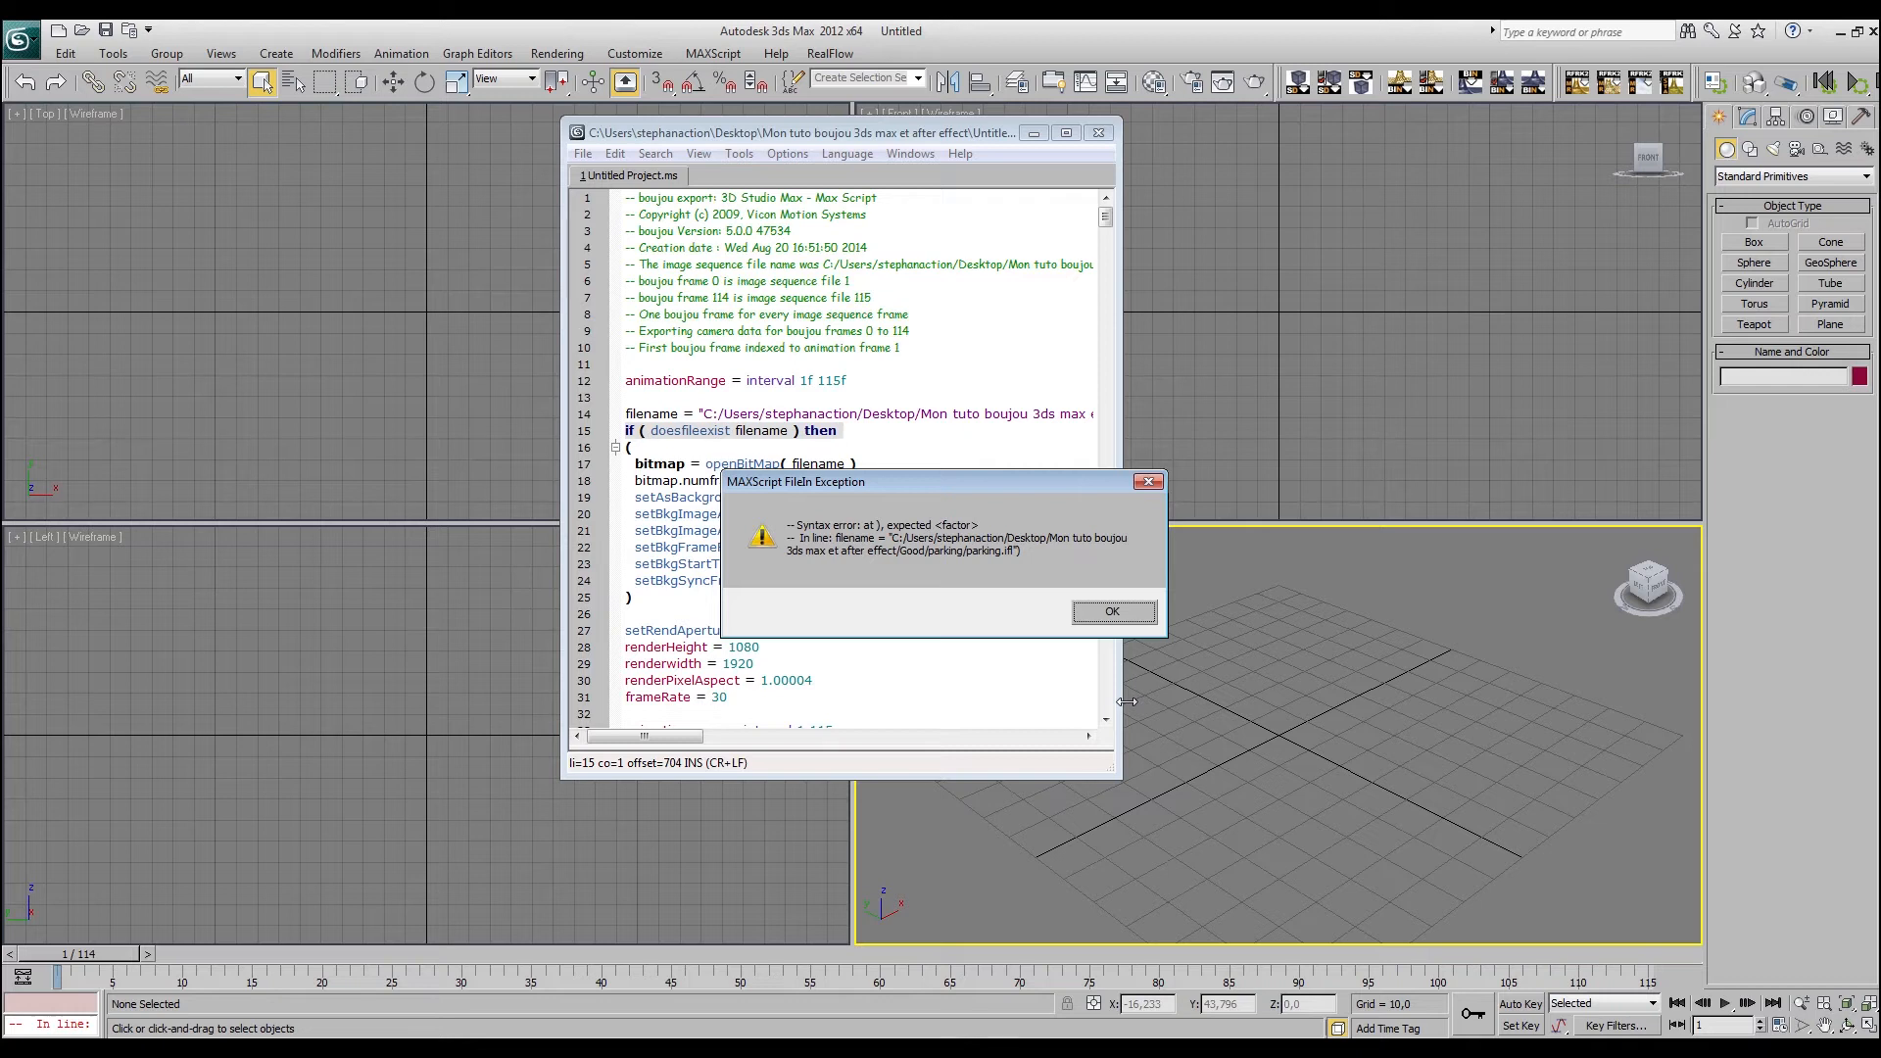
left_click(1113, 614)
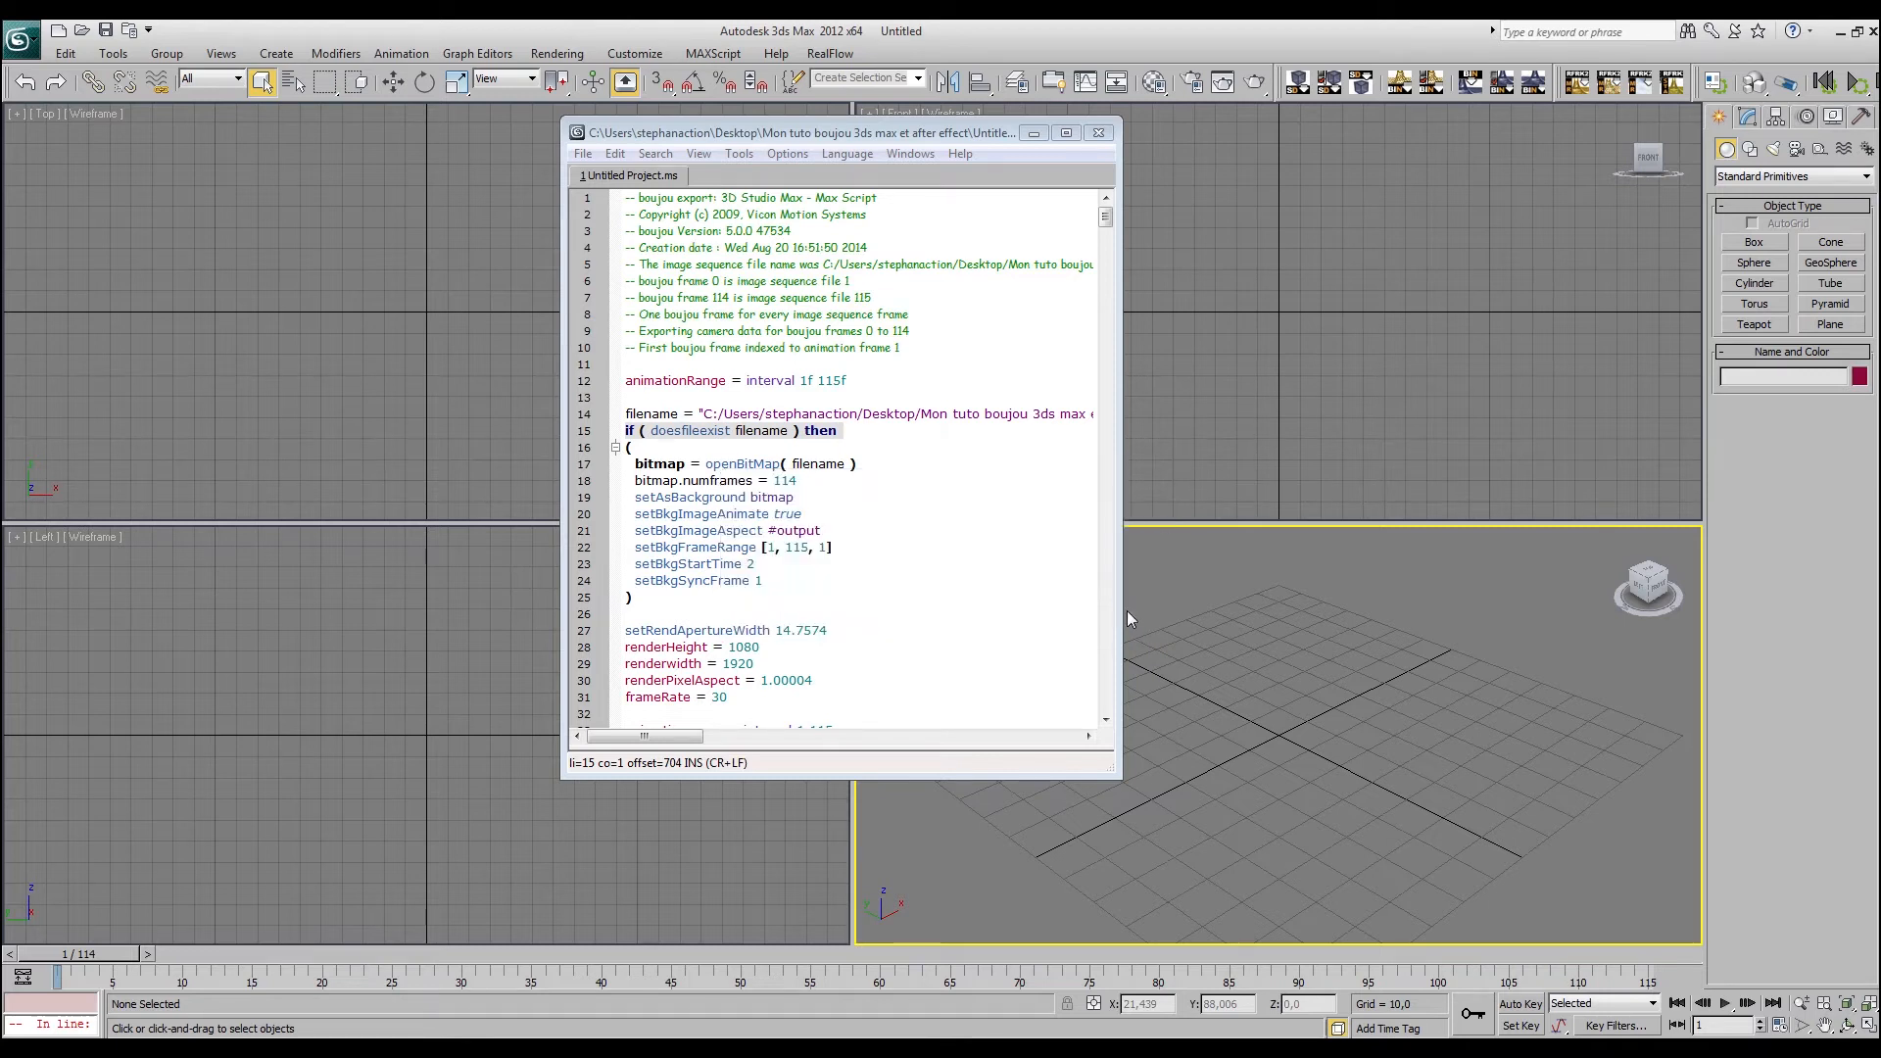
Insert an opening parenthesis before the file path on line 14 and comment out the bitmap.numframes and setAsBackground lines with --
left_click(707, 419)
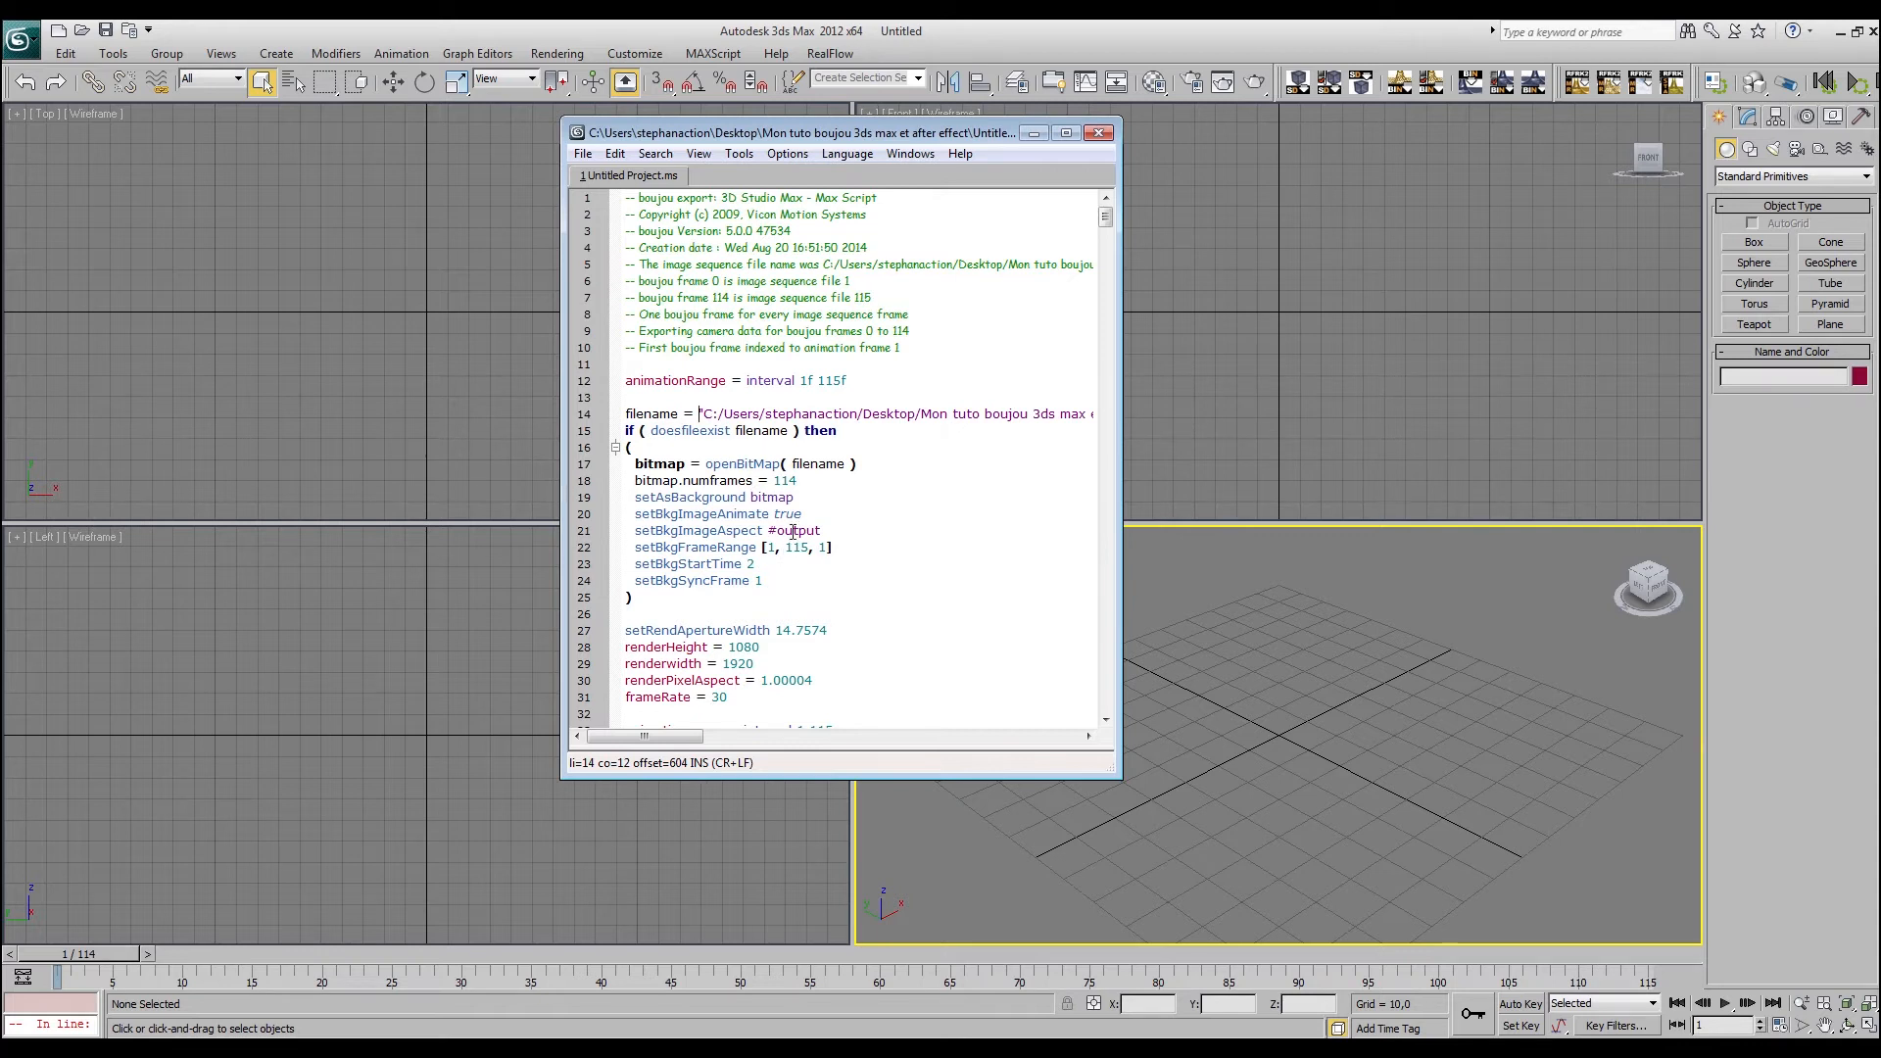
type("(")
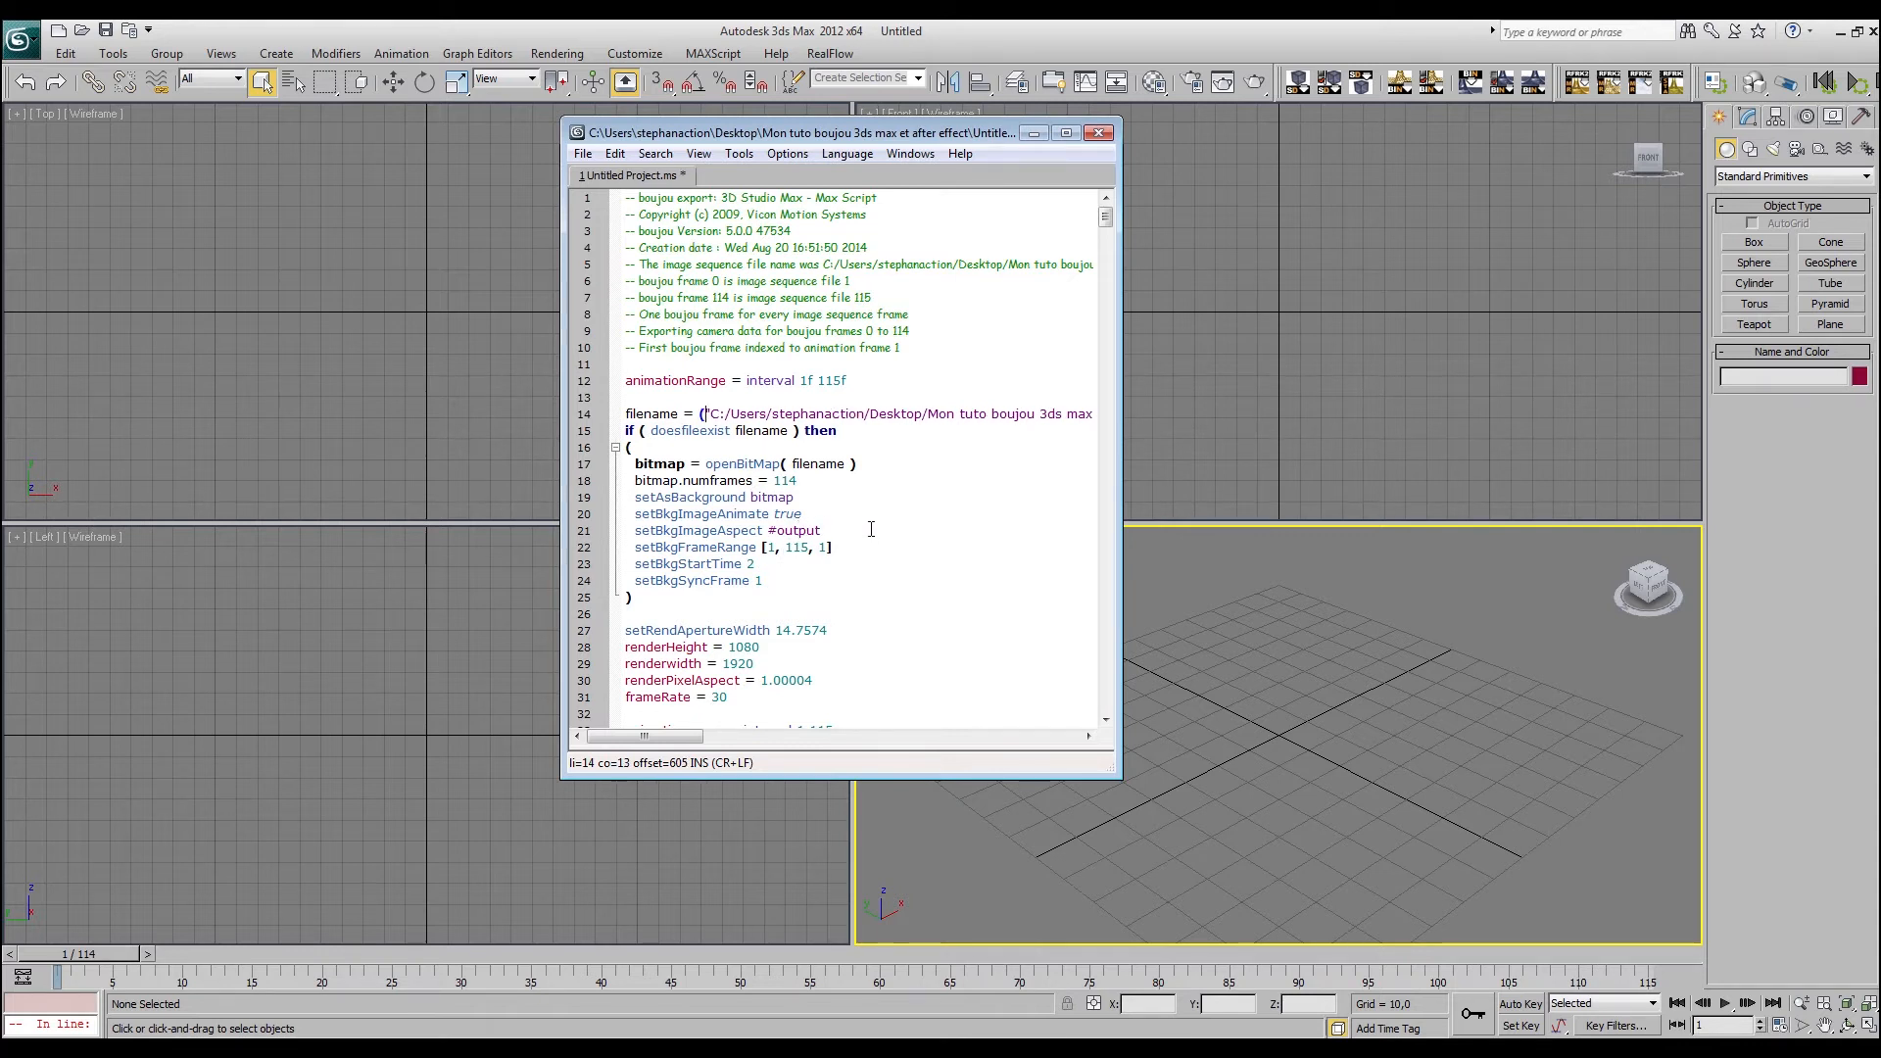
left_click(636, 482)
type("--")
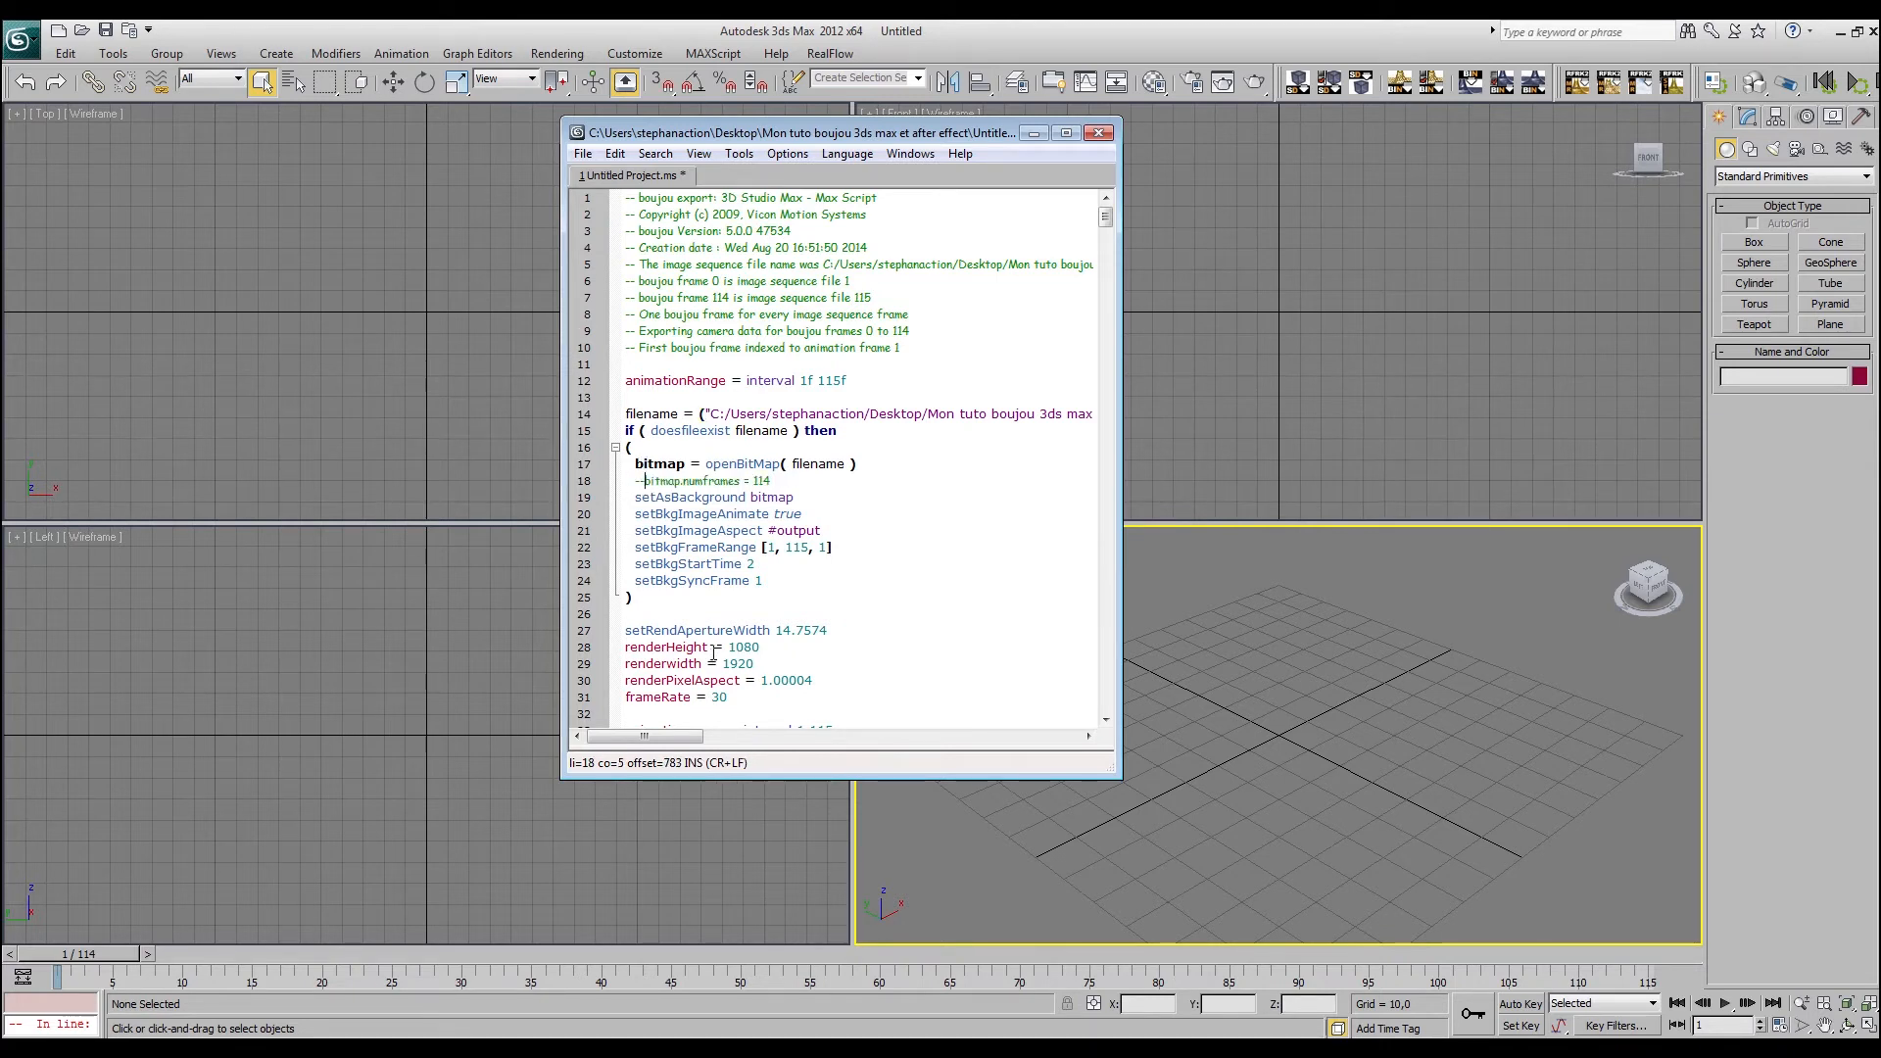
type("--")
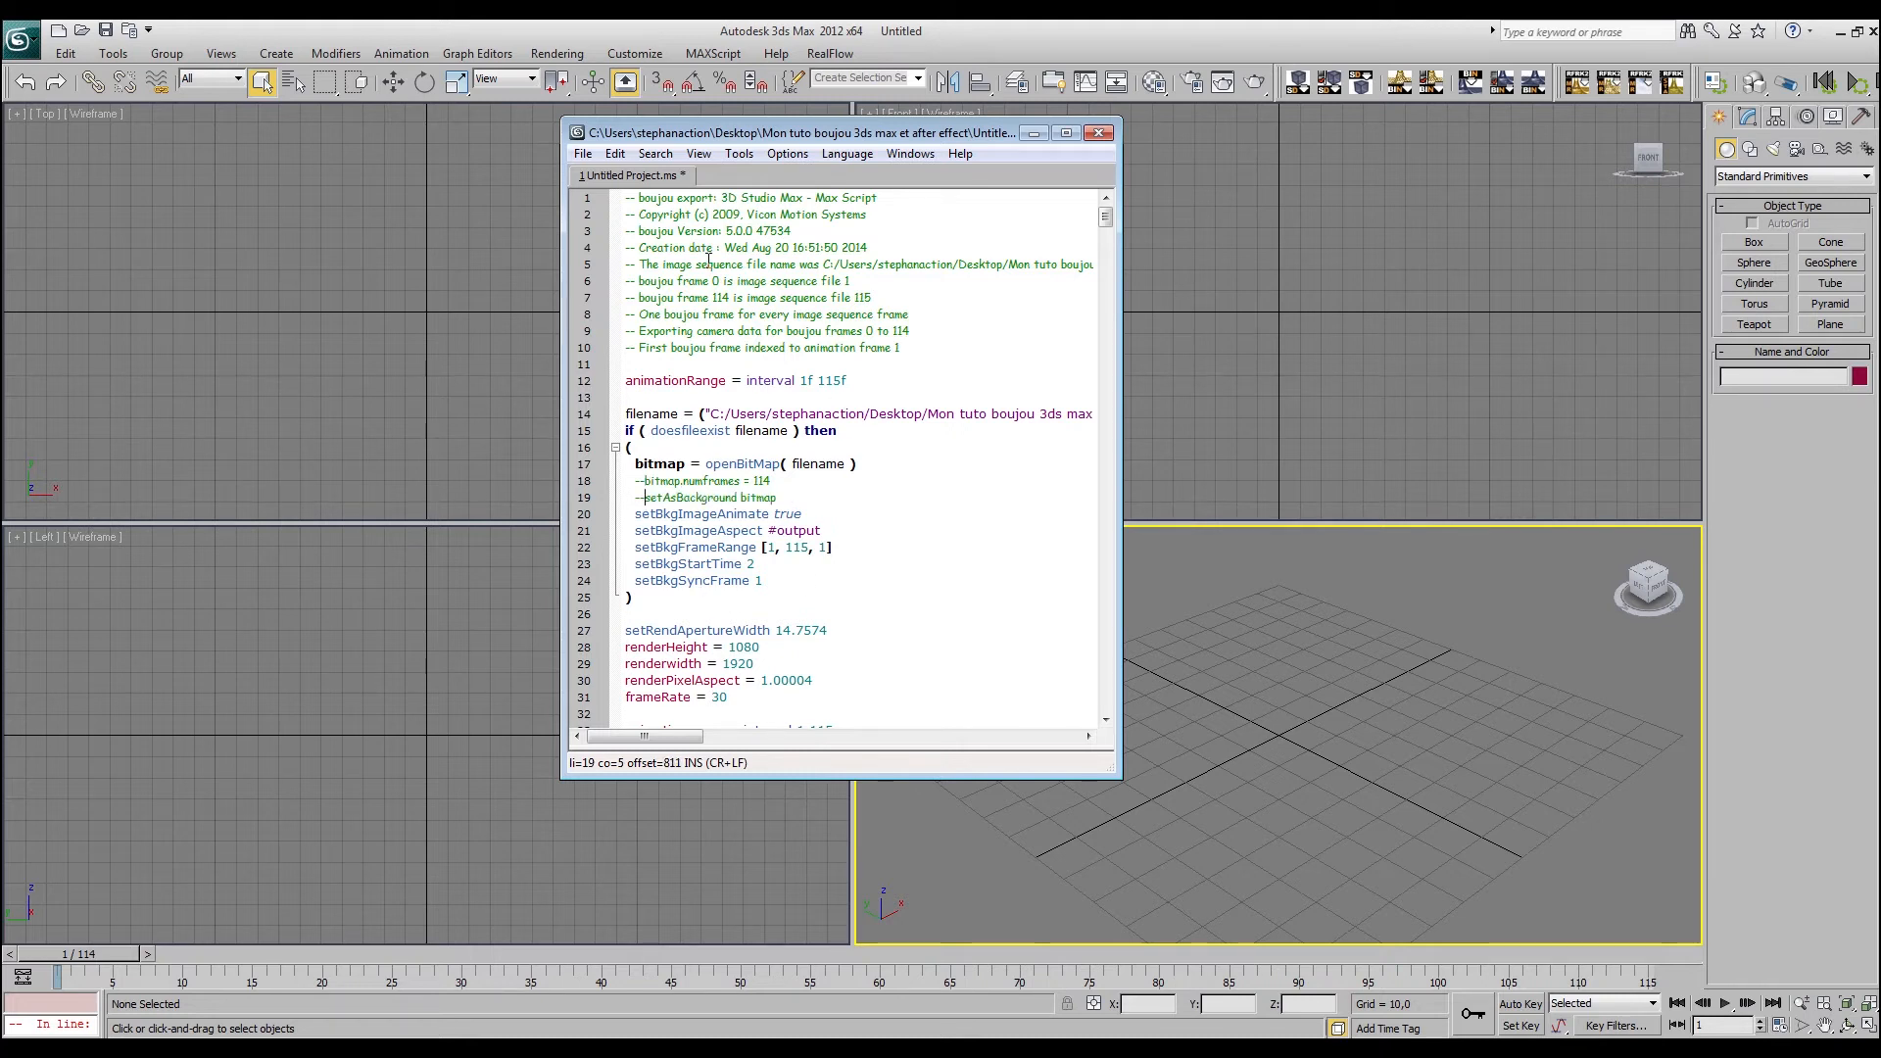
Save the corrected script over the existing Untitled Project.ms
left_click(583, 154)
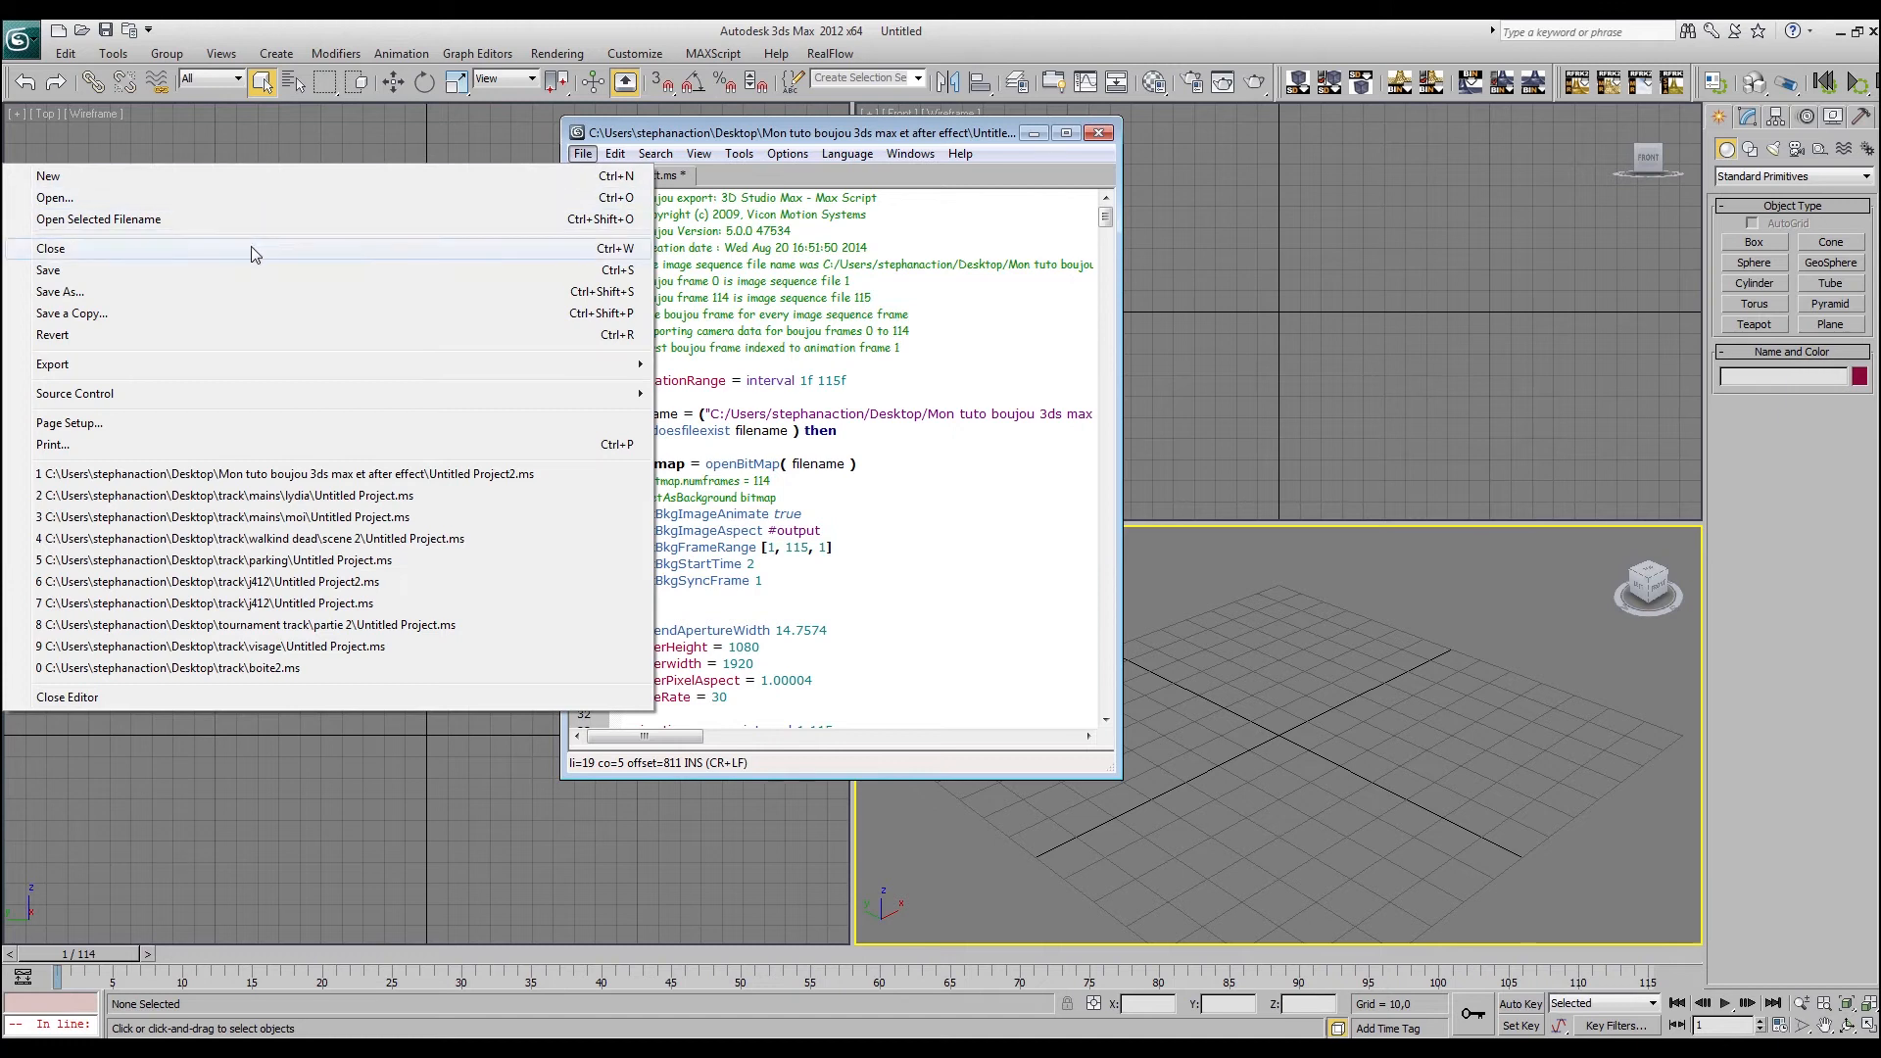
left_click(193, 293)
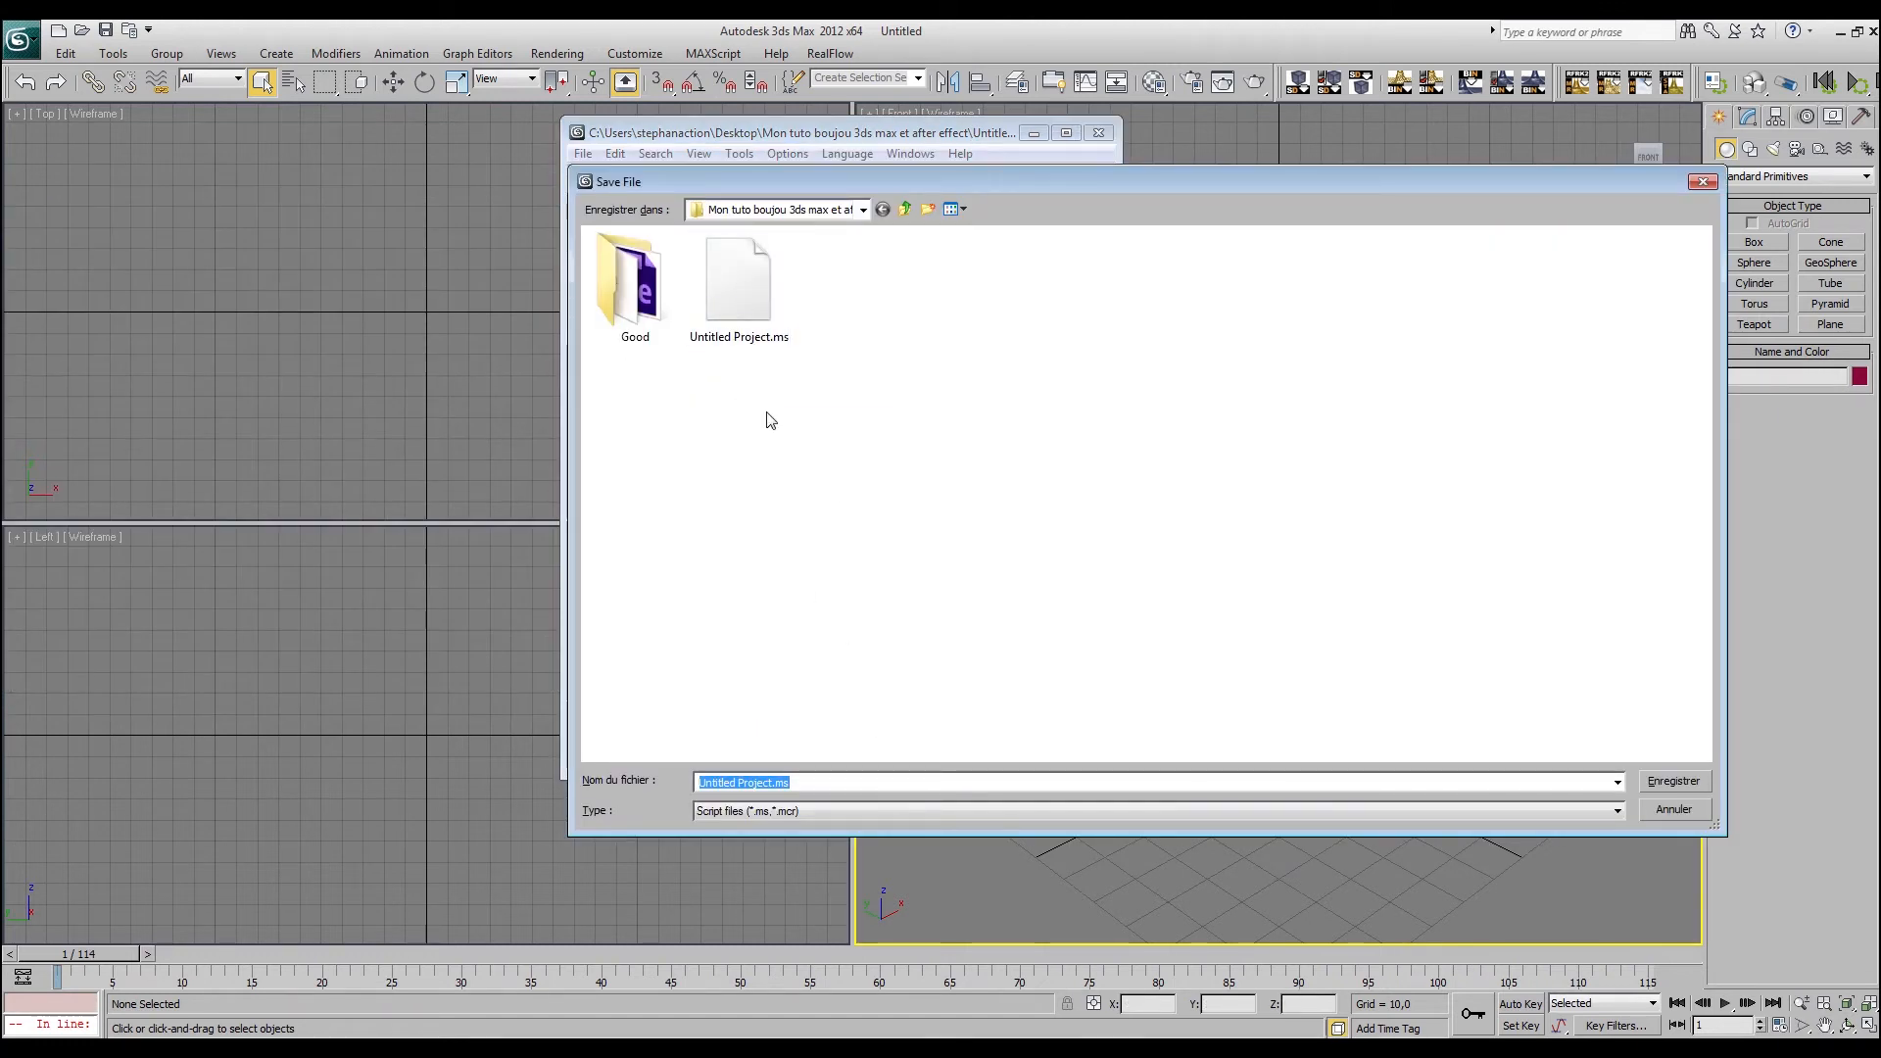
left_click(1680, 782)
left_click(1013, 608)
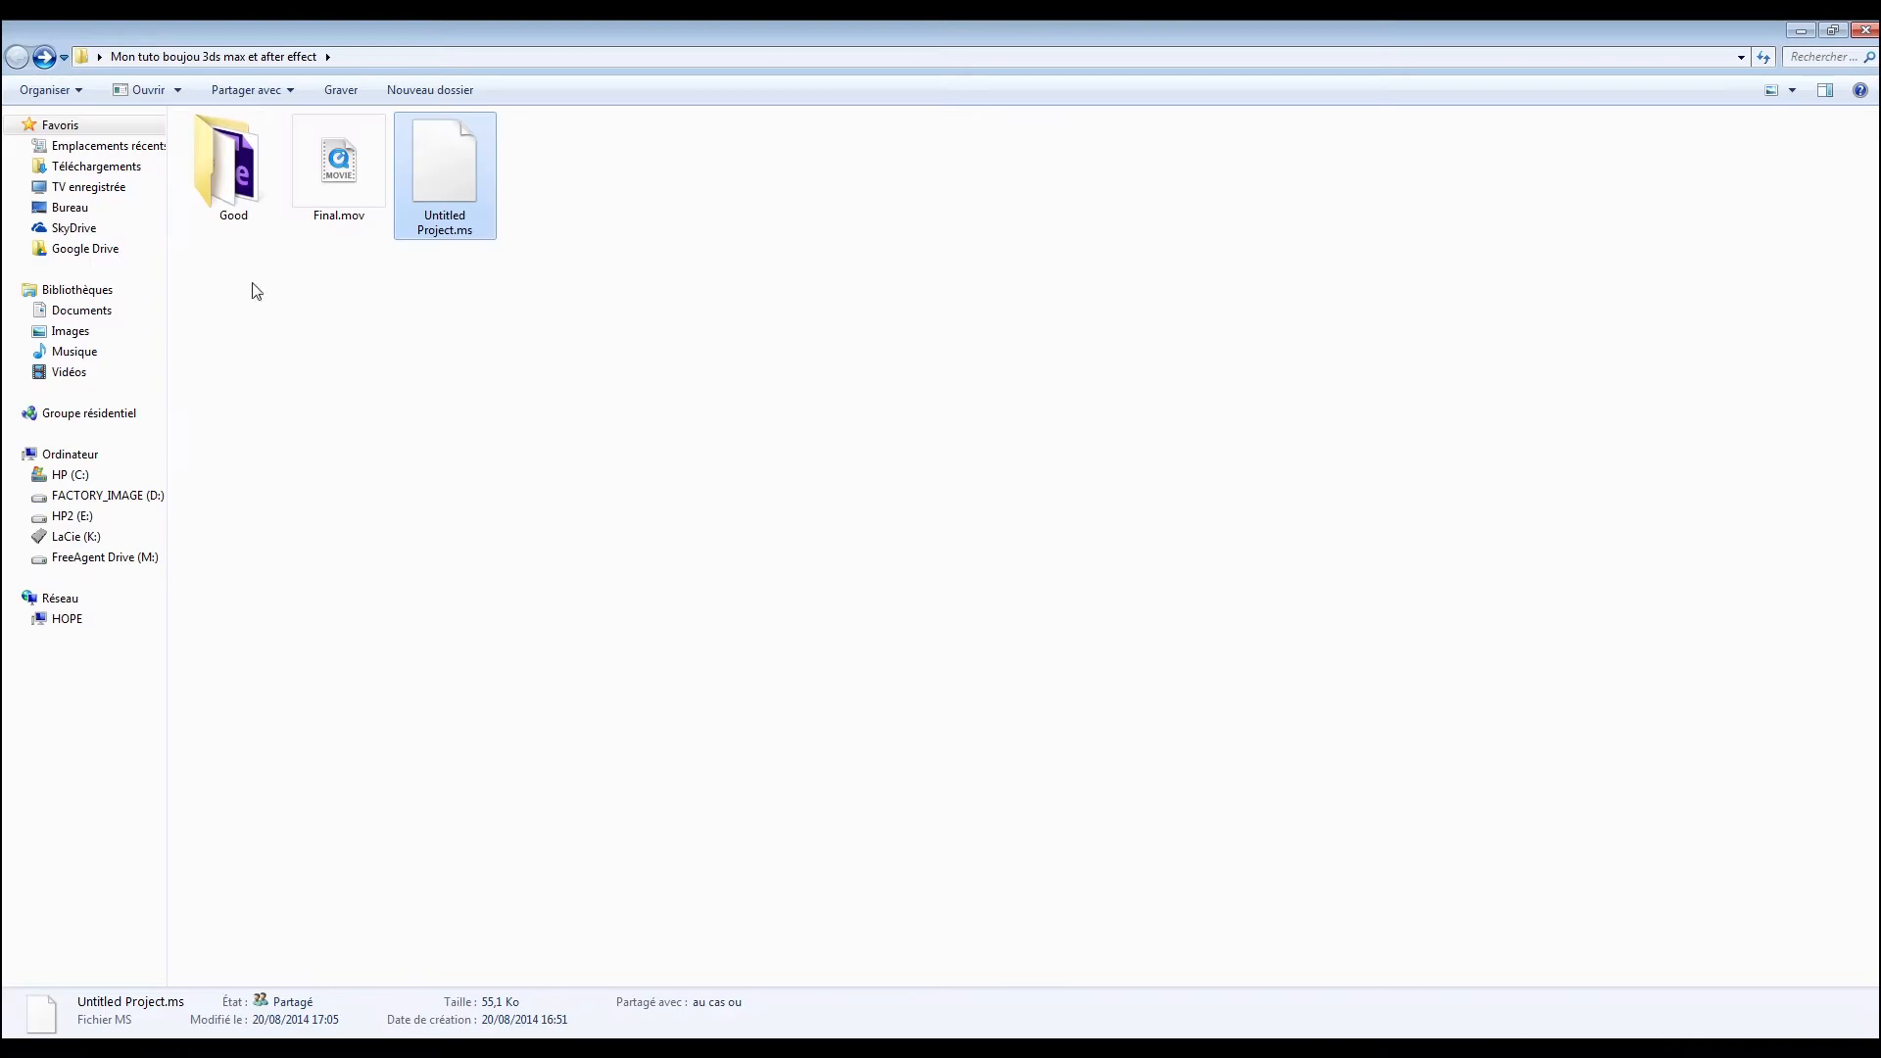
Load the corrected Untitled Project.ms script into the scene and switch the Perspective viewport to Camera_1
left_click_drag(442, 174, 1238, 758)
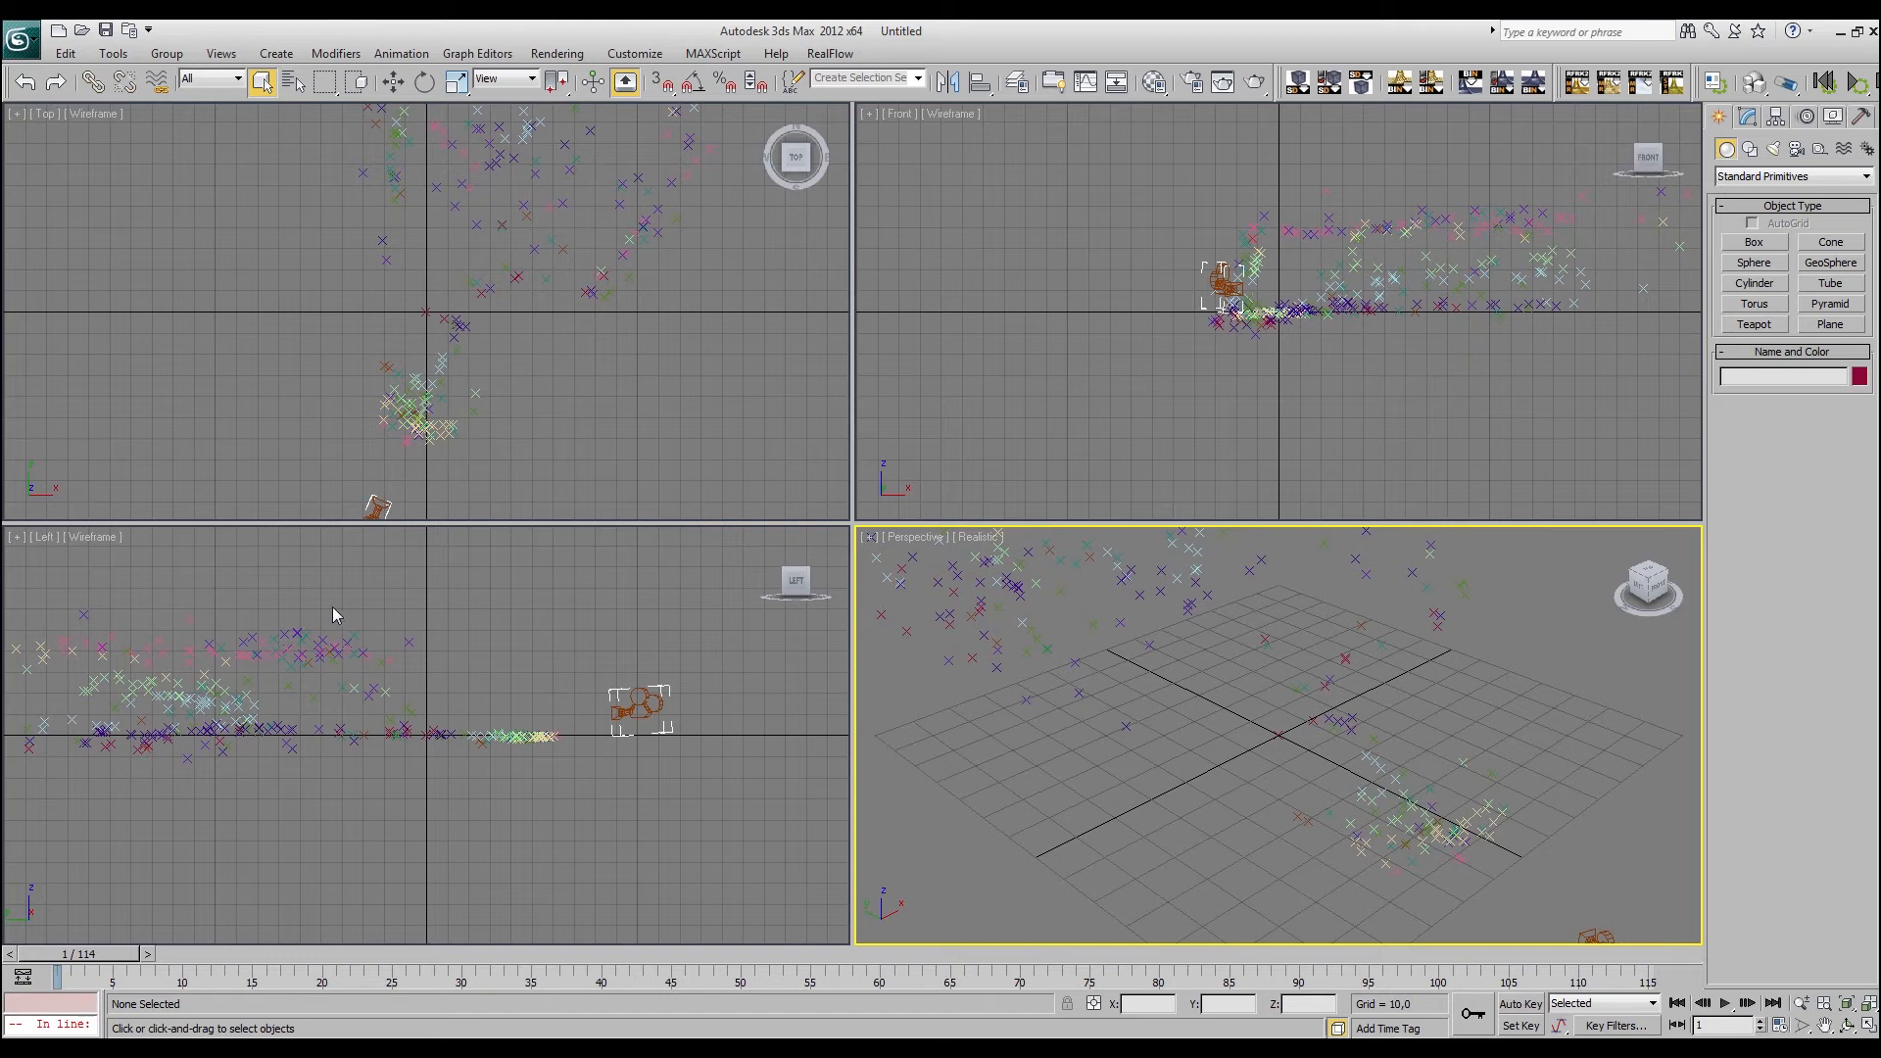
left_click(930, 546)
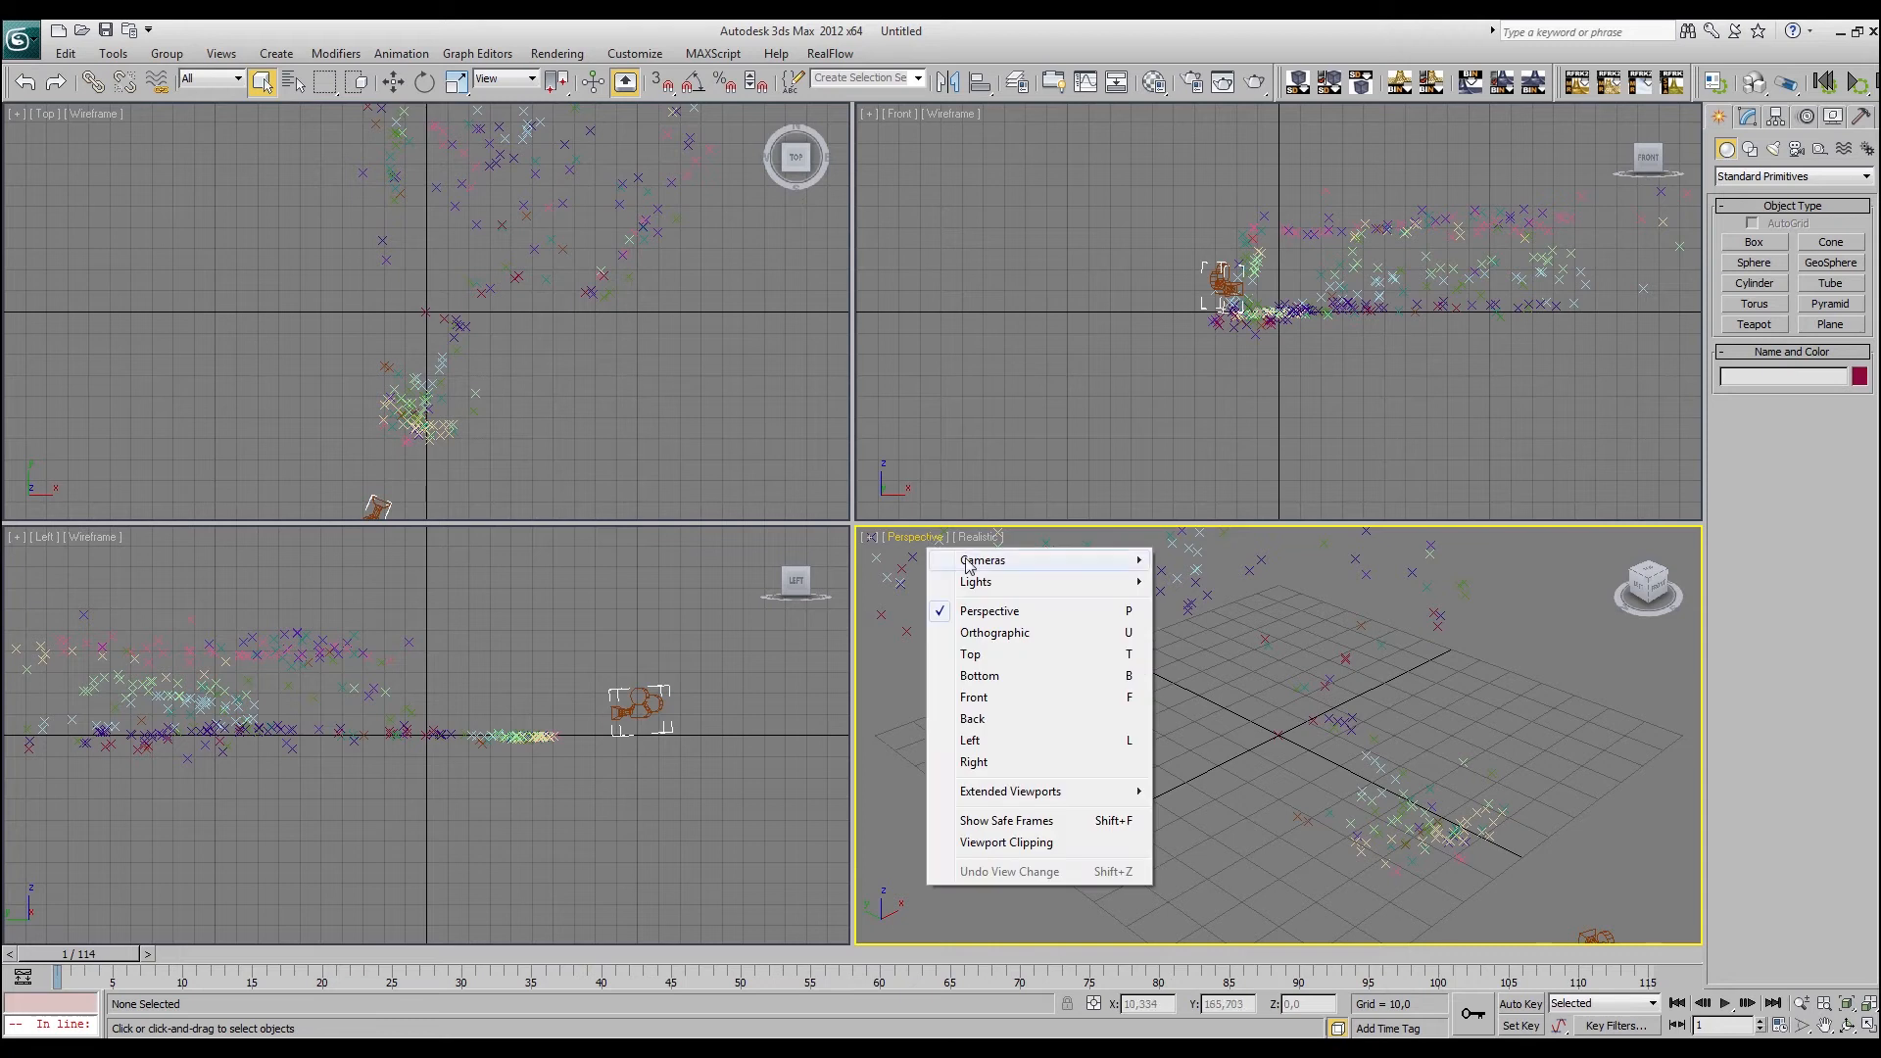
mouse_move(956, 564)
left_click(860, 560)
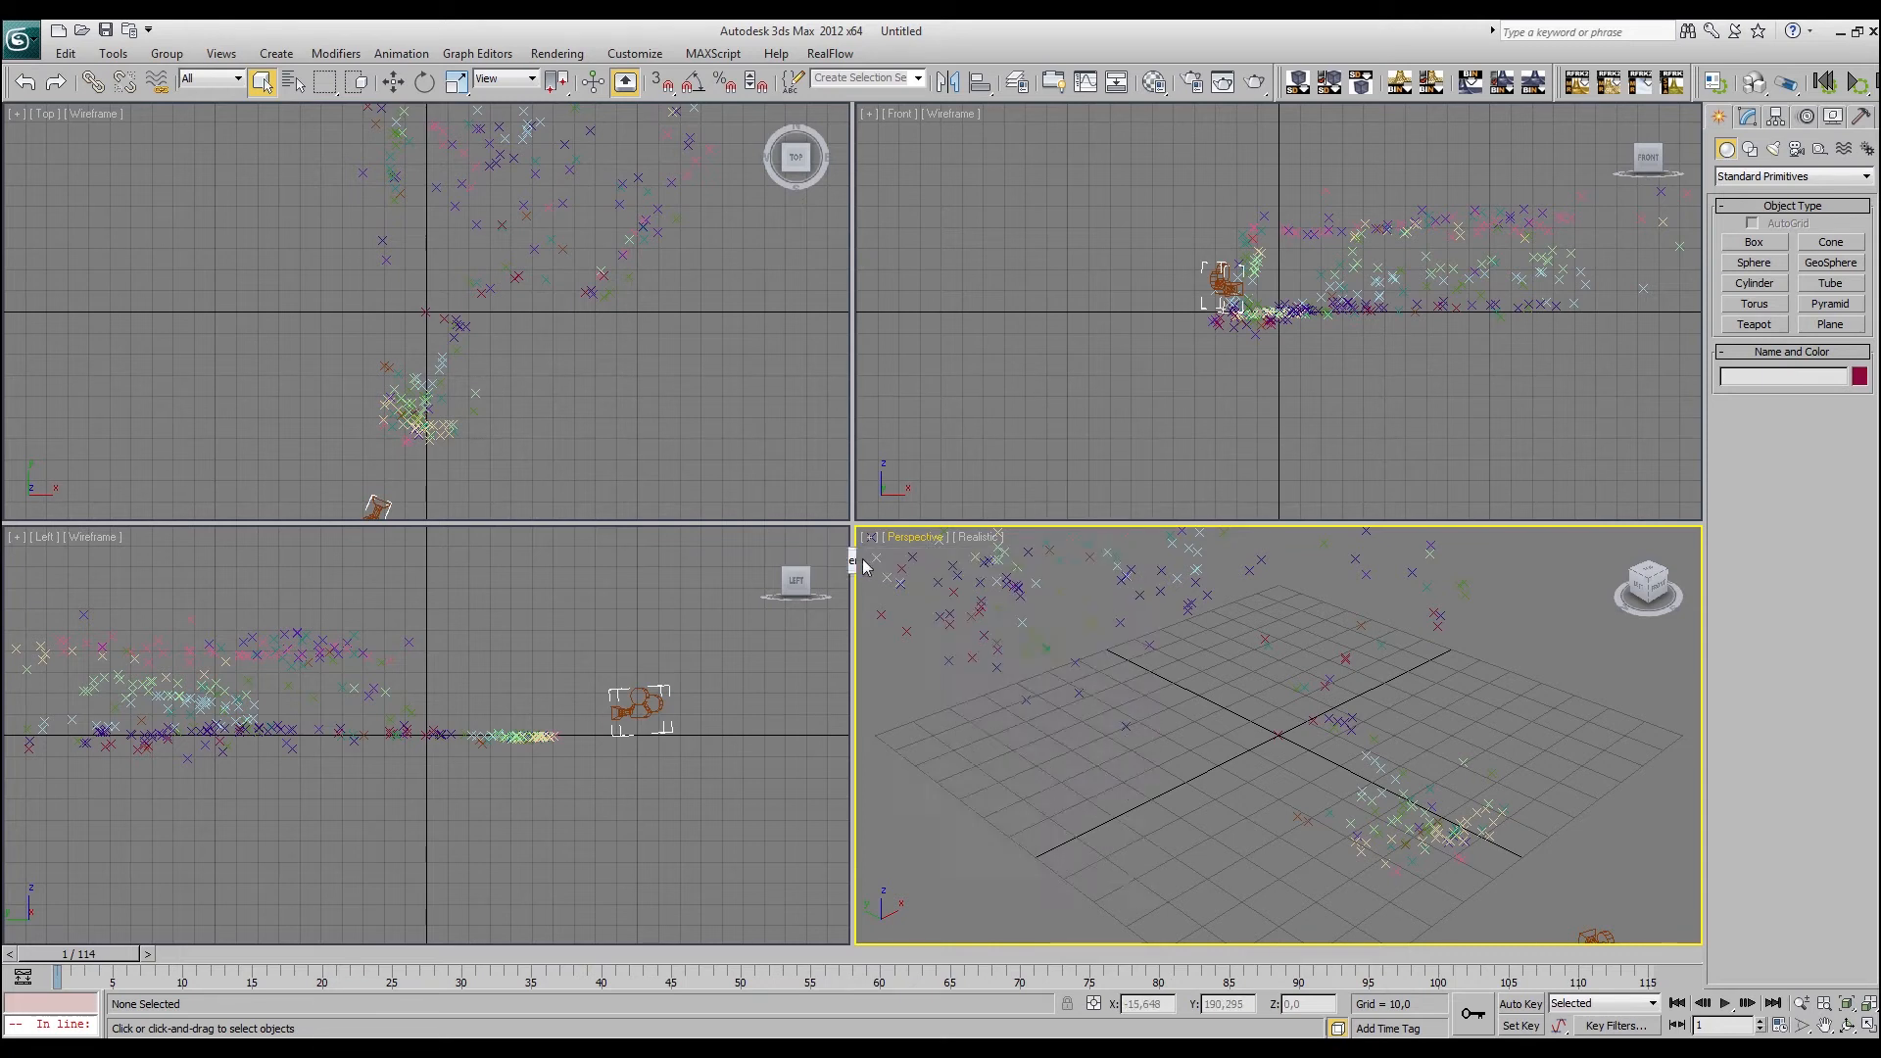
Scrub through the animation to check the tracked camera's movement and return to frame 1
left_click_drag(86, 955, 298, 1024)
left_click_drag(295, 953, 1123, 970)
key("e")
key("Home")
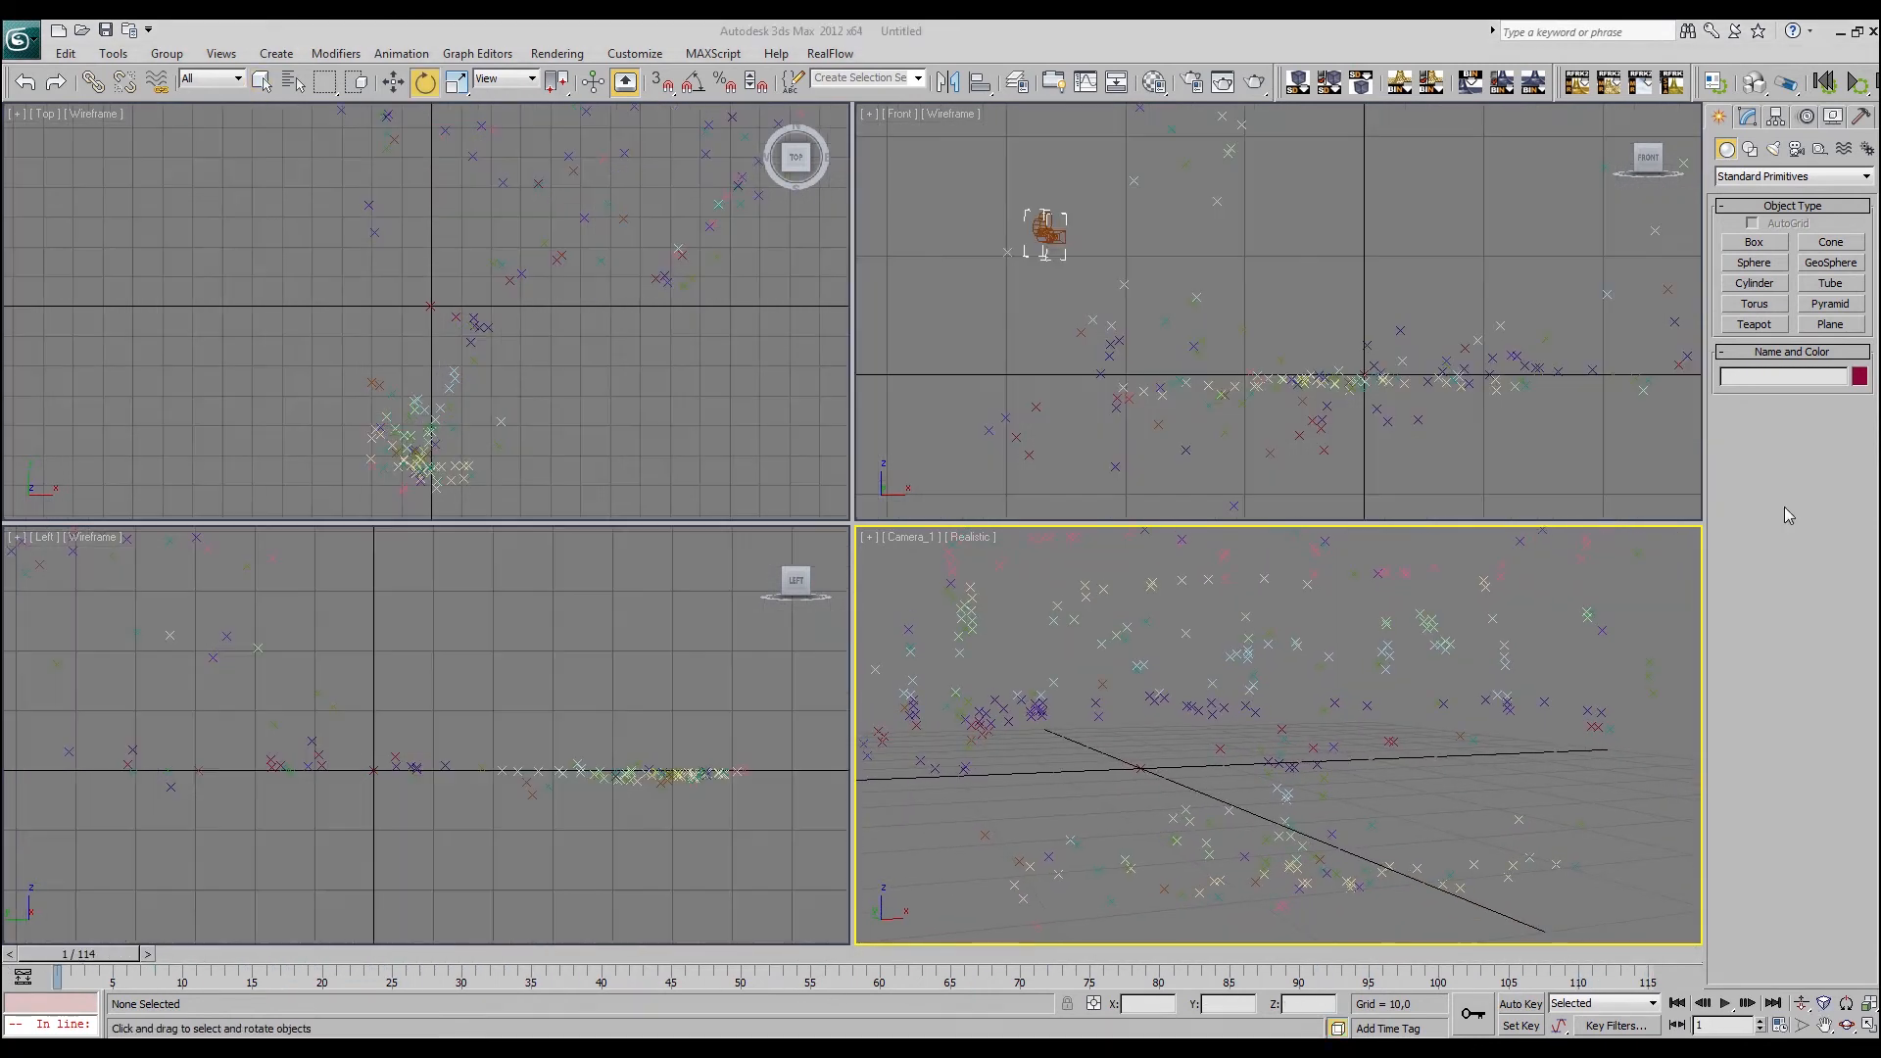
Merge only Object01, the smurf model, from smurf 3d.max into the scene
left_click(37, 45)
mouse_move(88, 306)
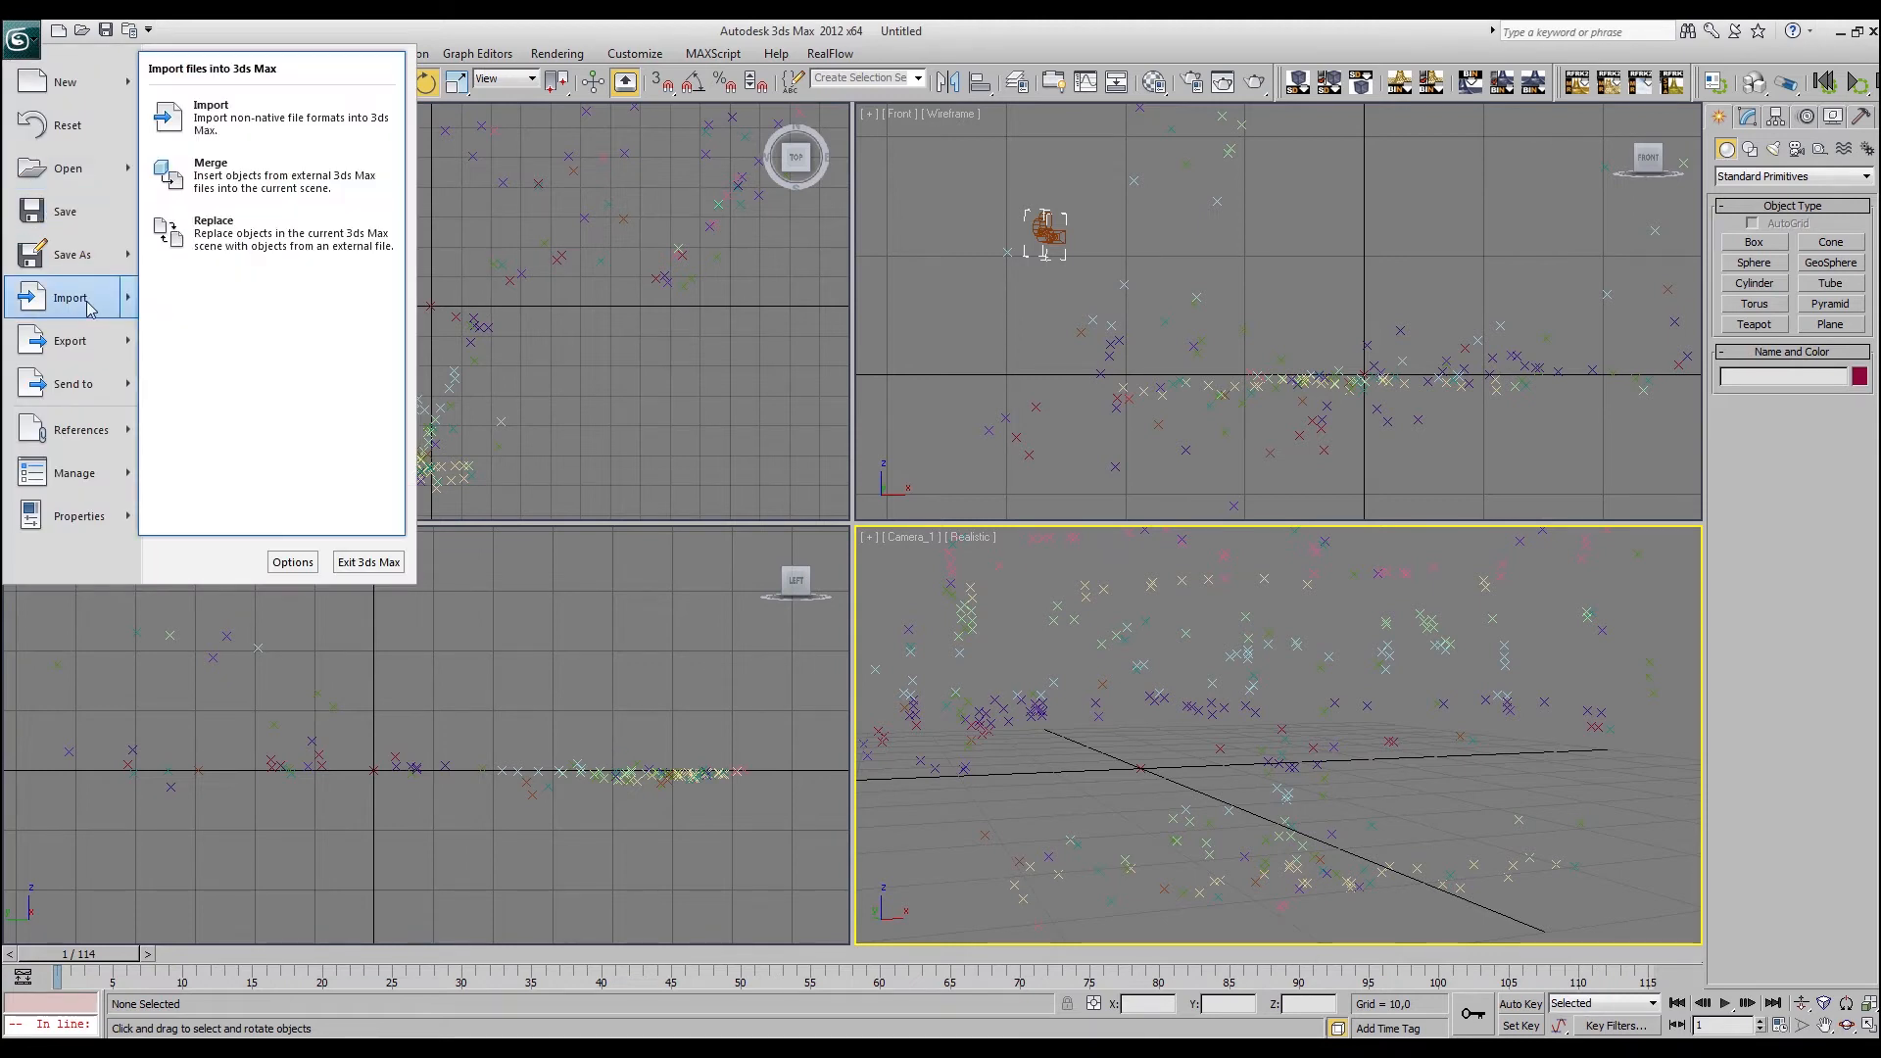
left_click(239, 184)
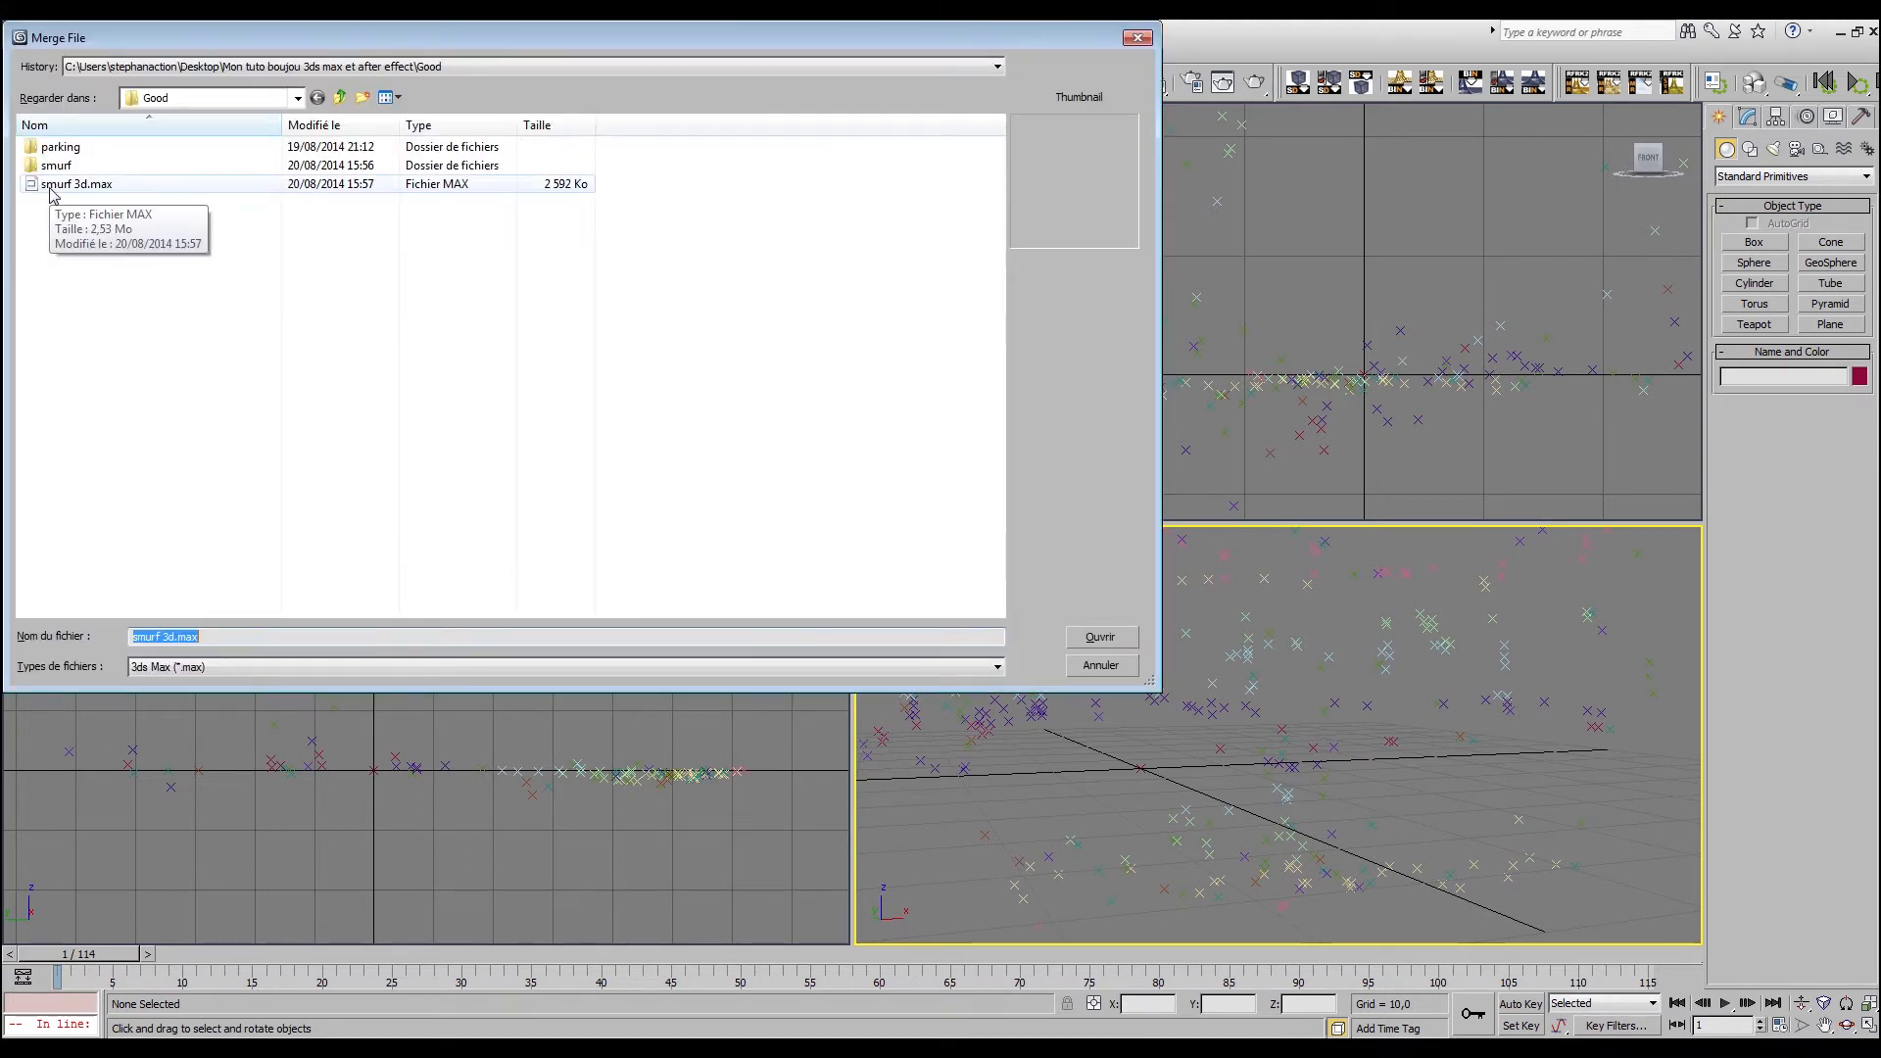
double_click(50, 186)
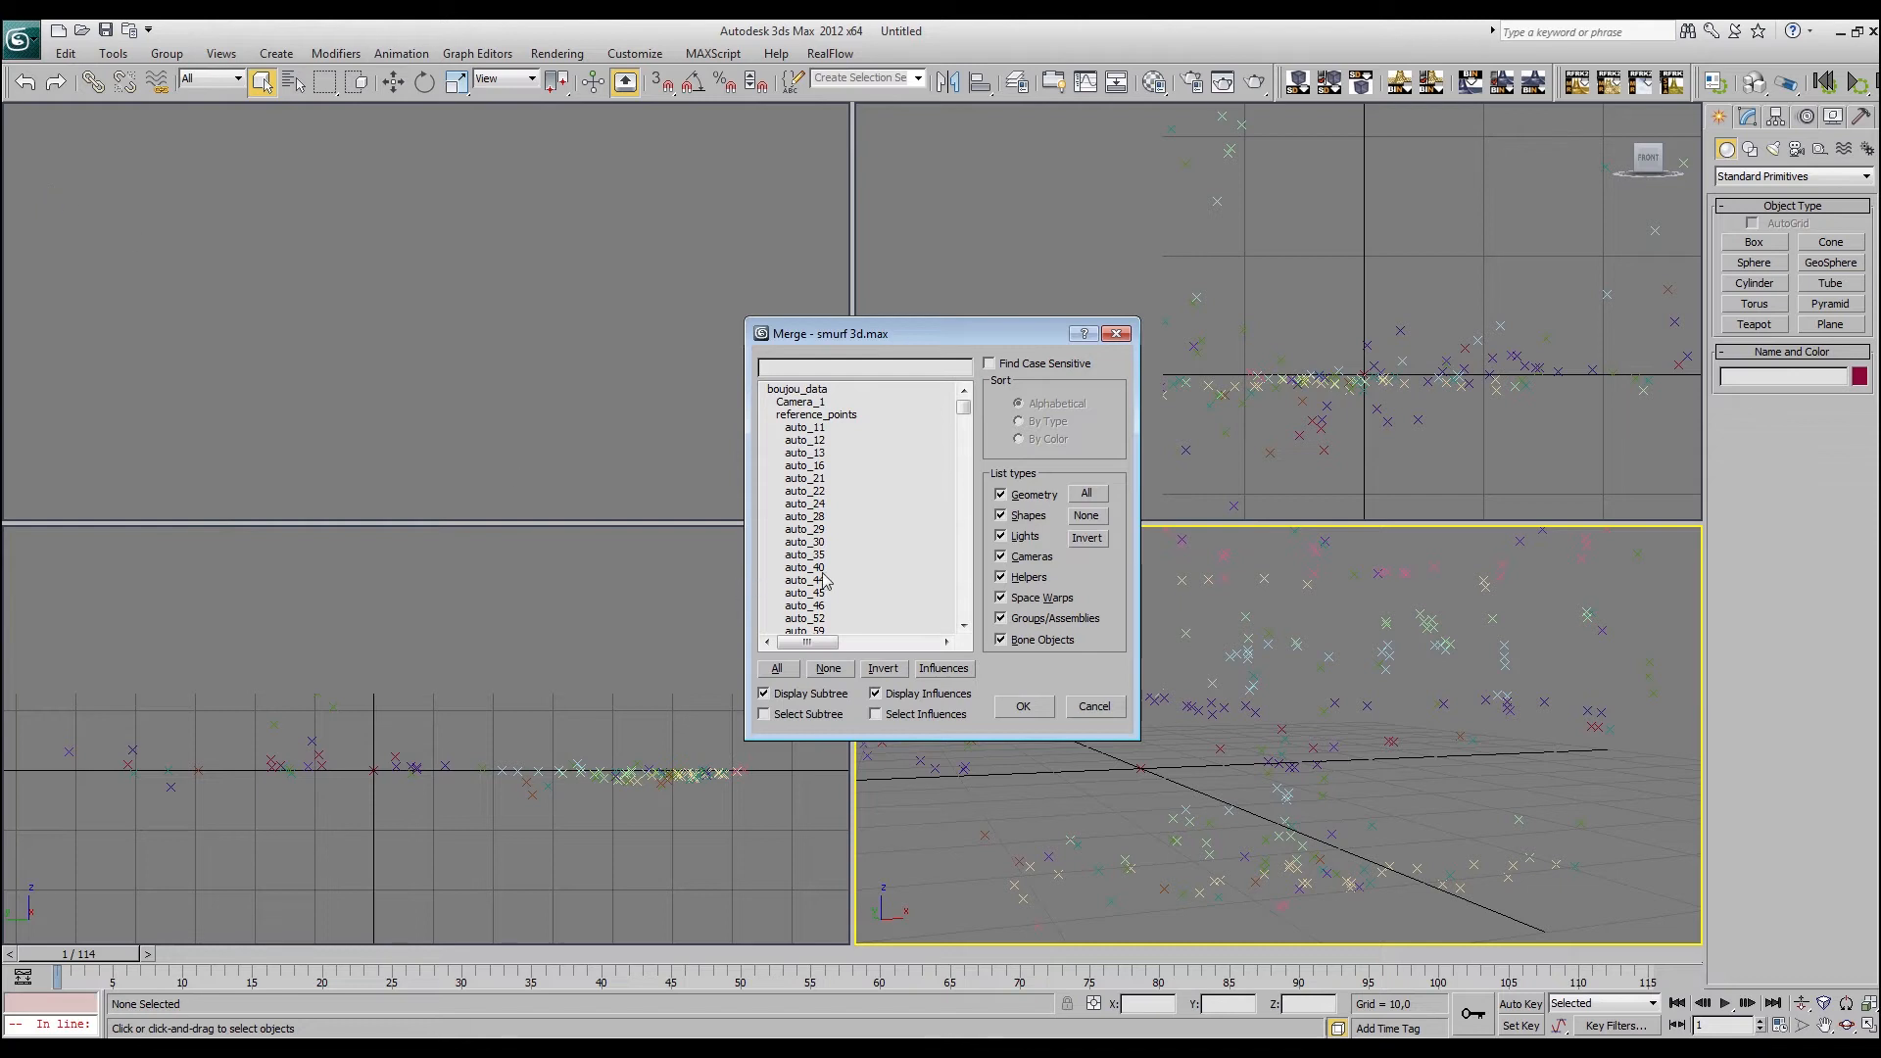
left_click_drag(965, 407, 966, 620)
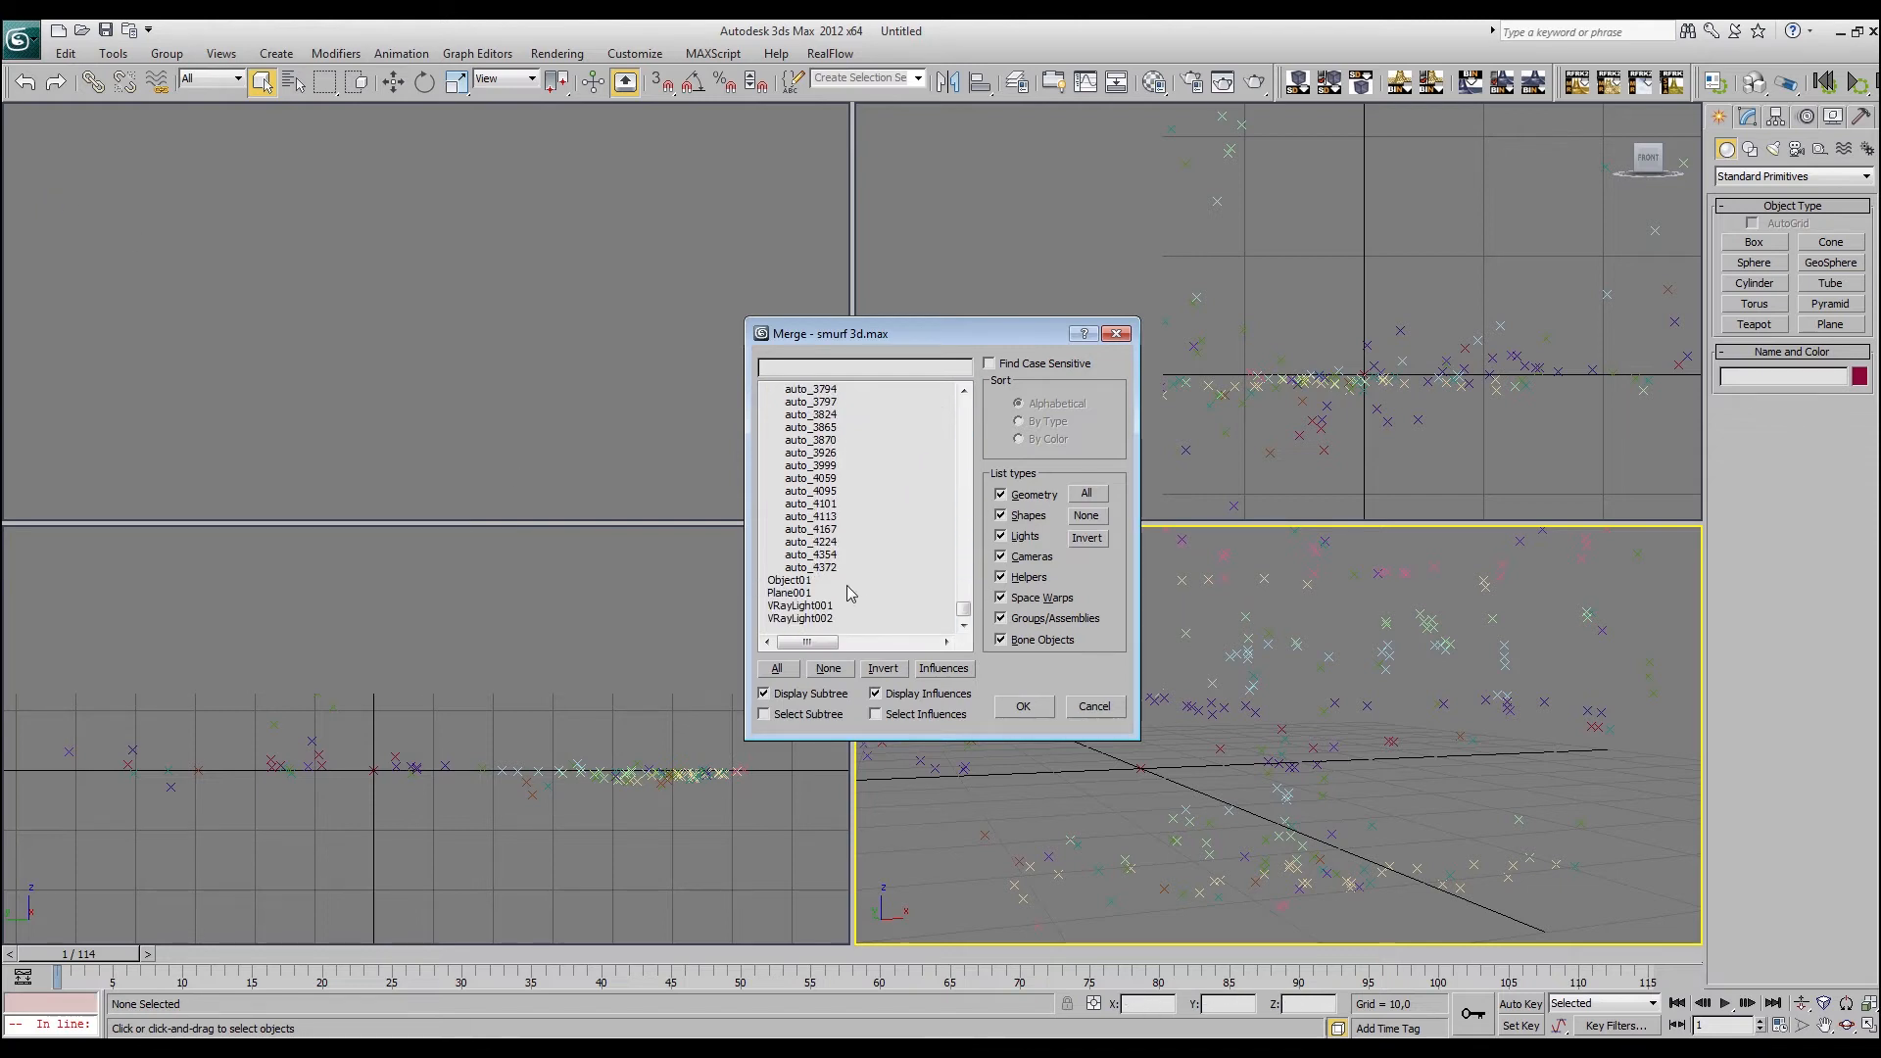
double_click(805, 582)
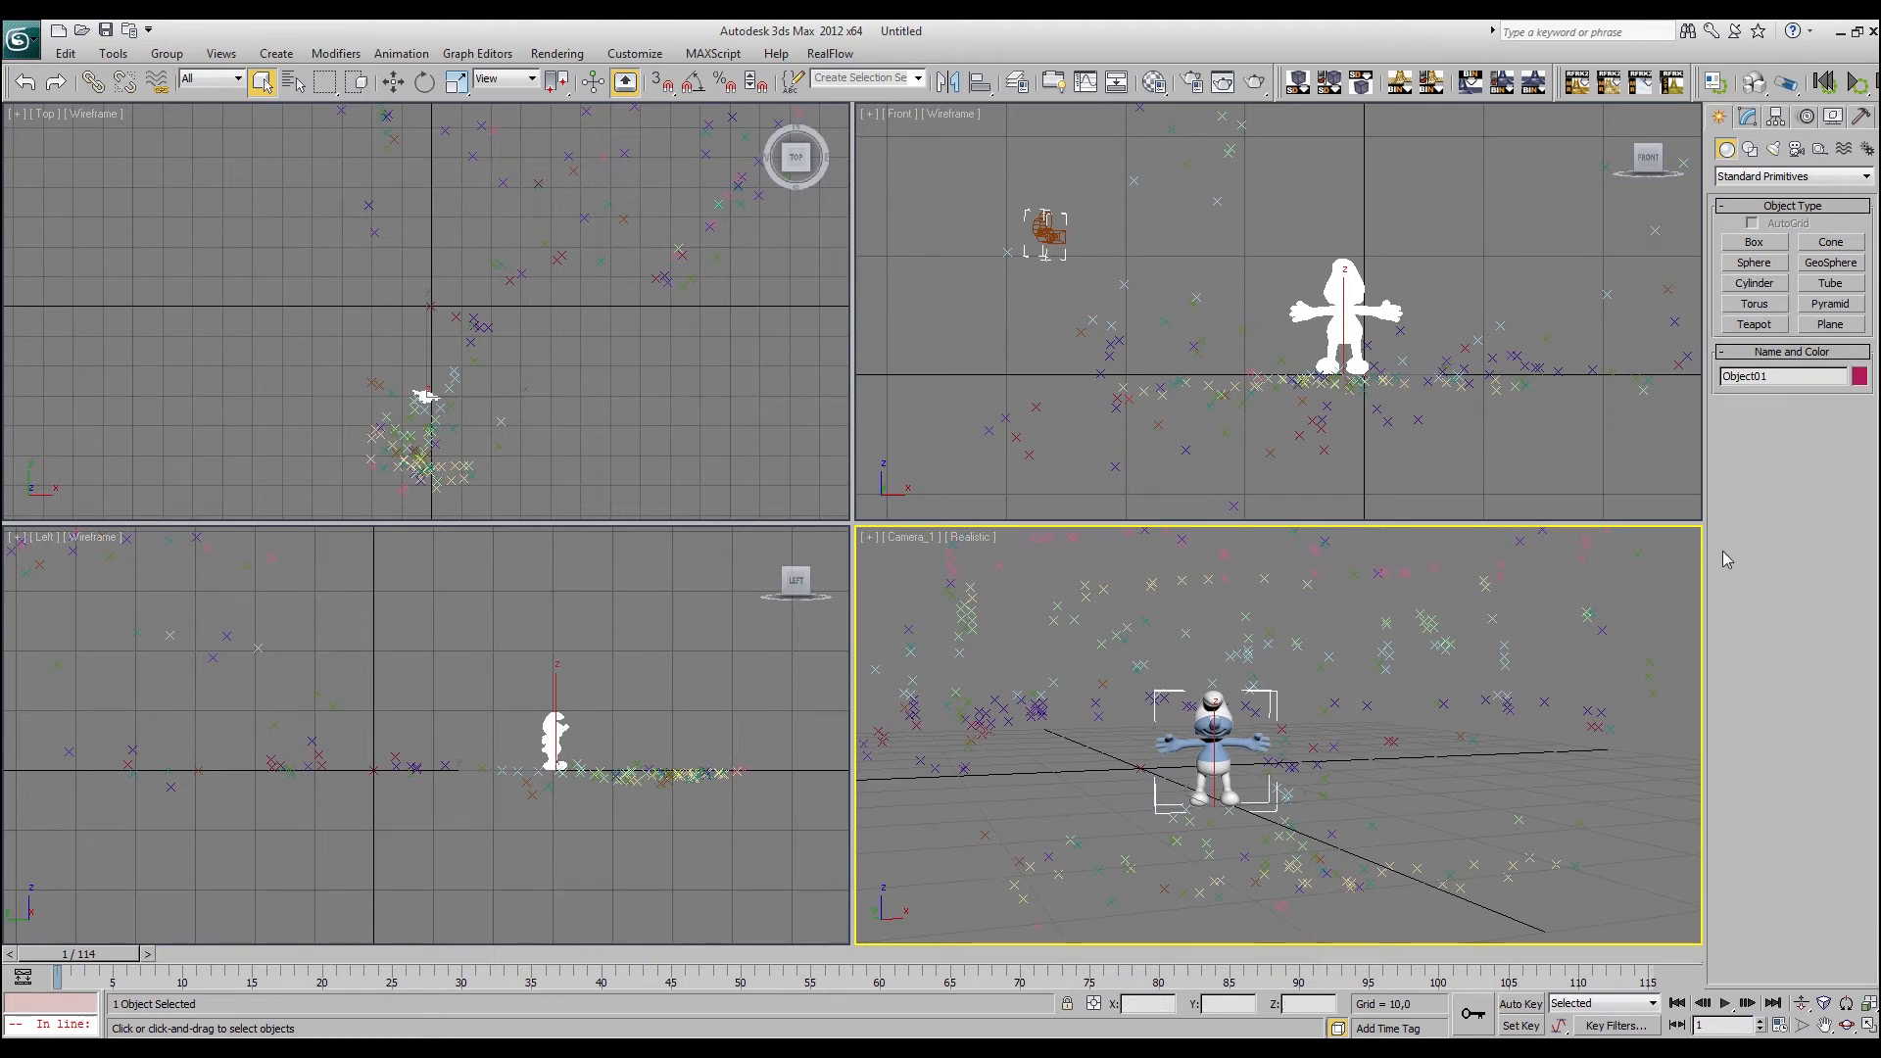
Create a plane VRayLight around the smurf in the Front view, about 6.07 half-length by 5.17 half-width
left_click(1775, 149)
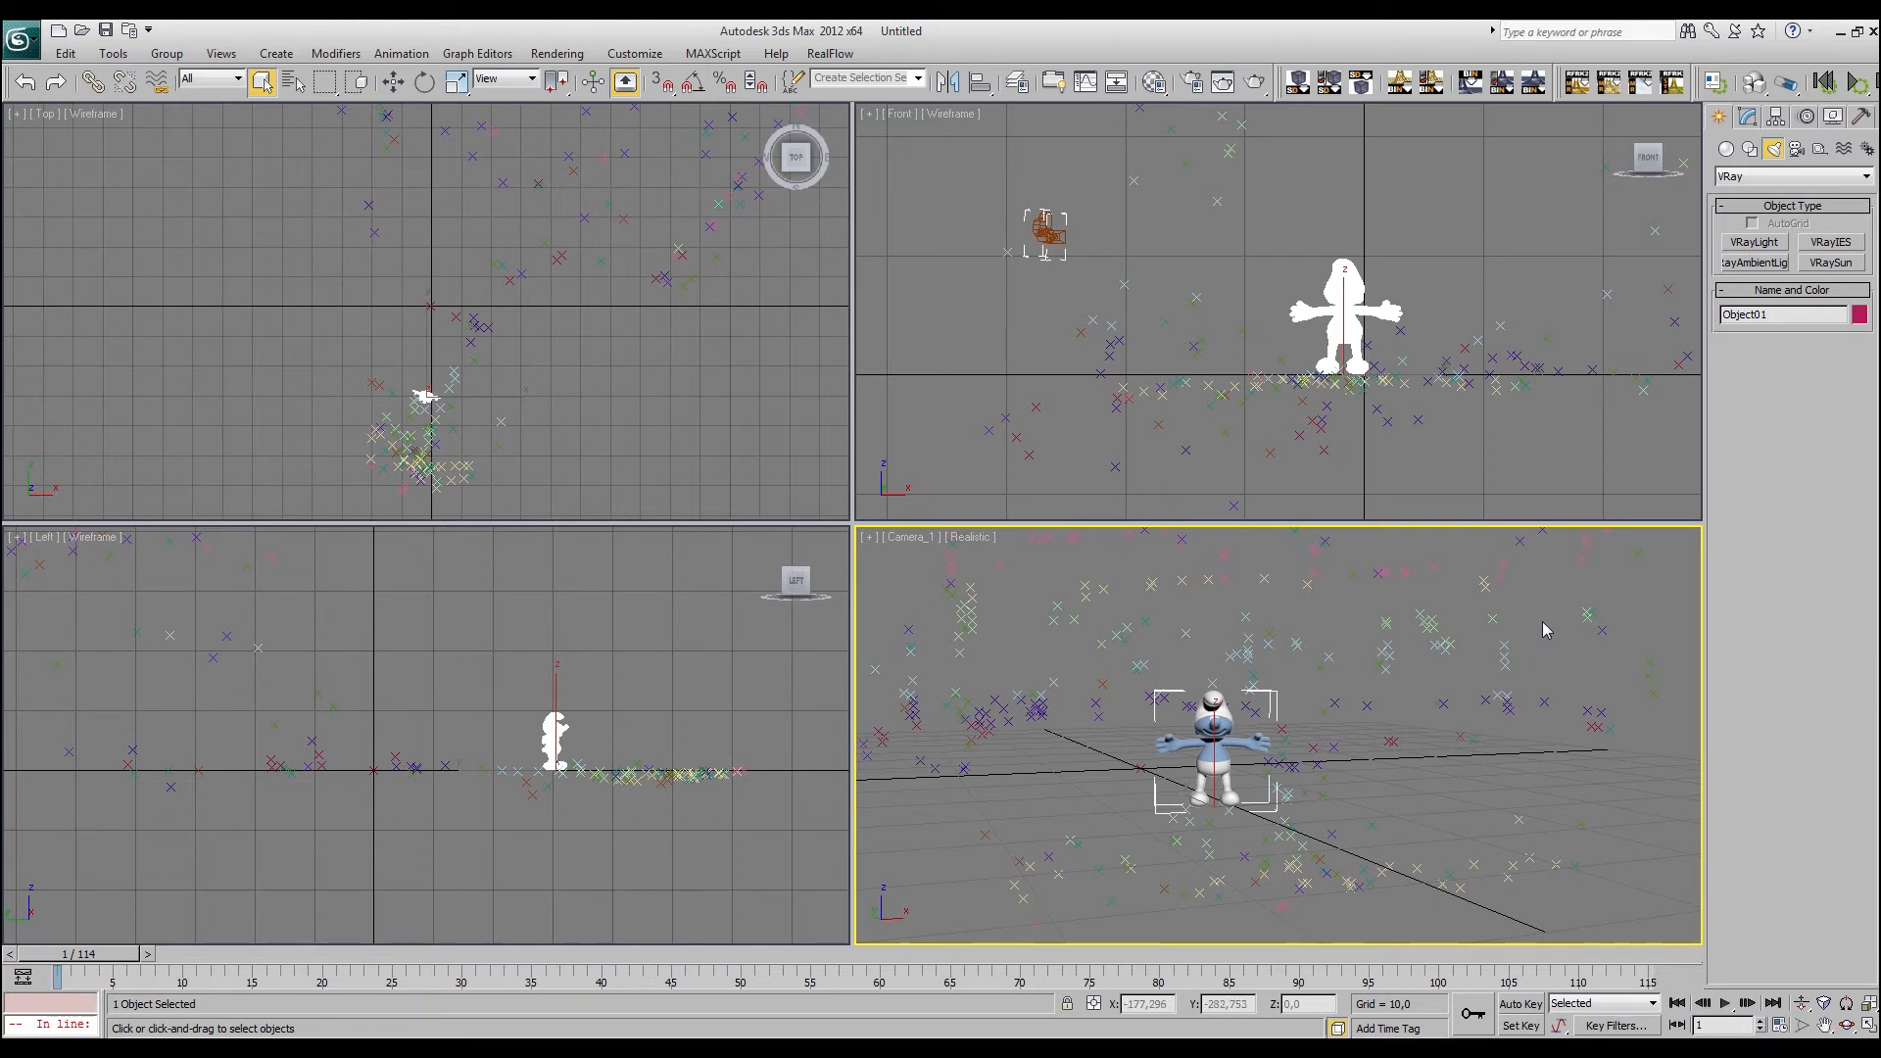
left_click(1757, 245)
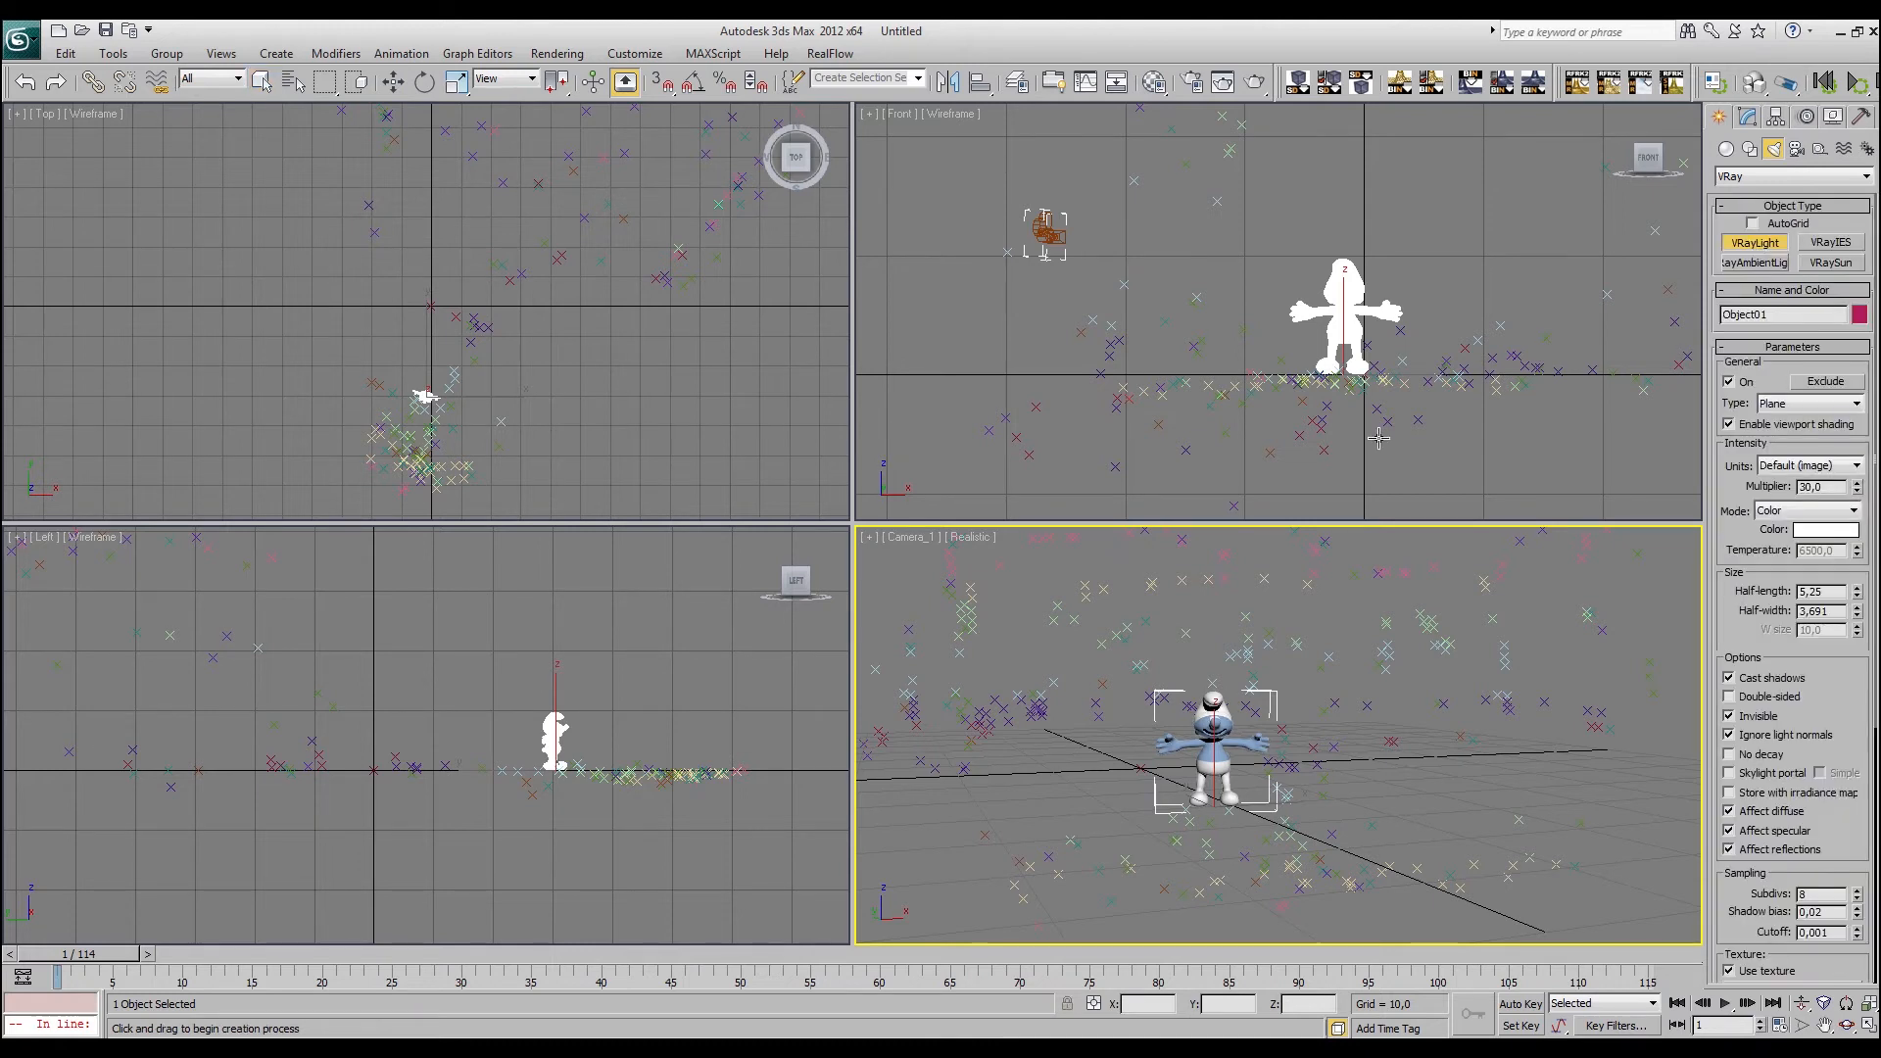
left_click_drag(1295, 261, 1454, 399)
left_click(471, 296)
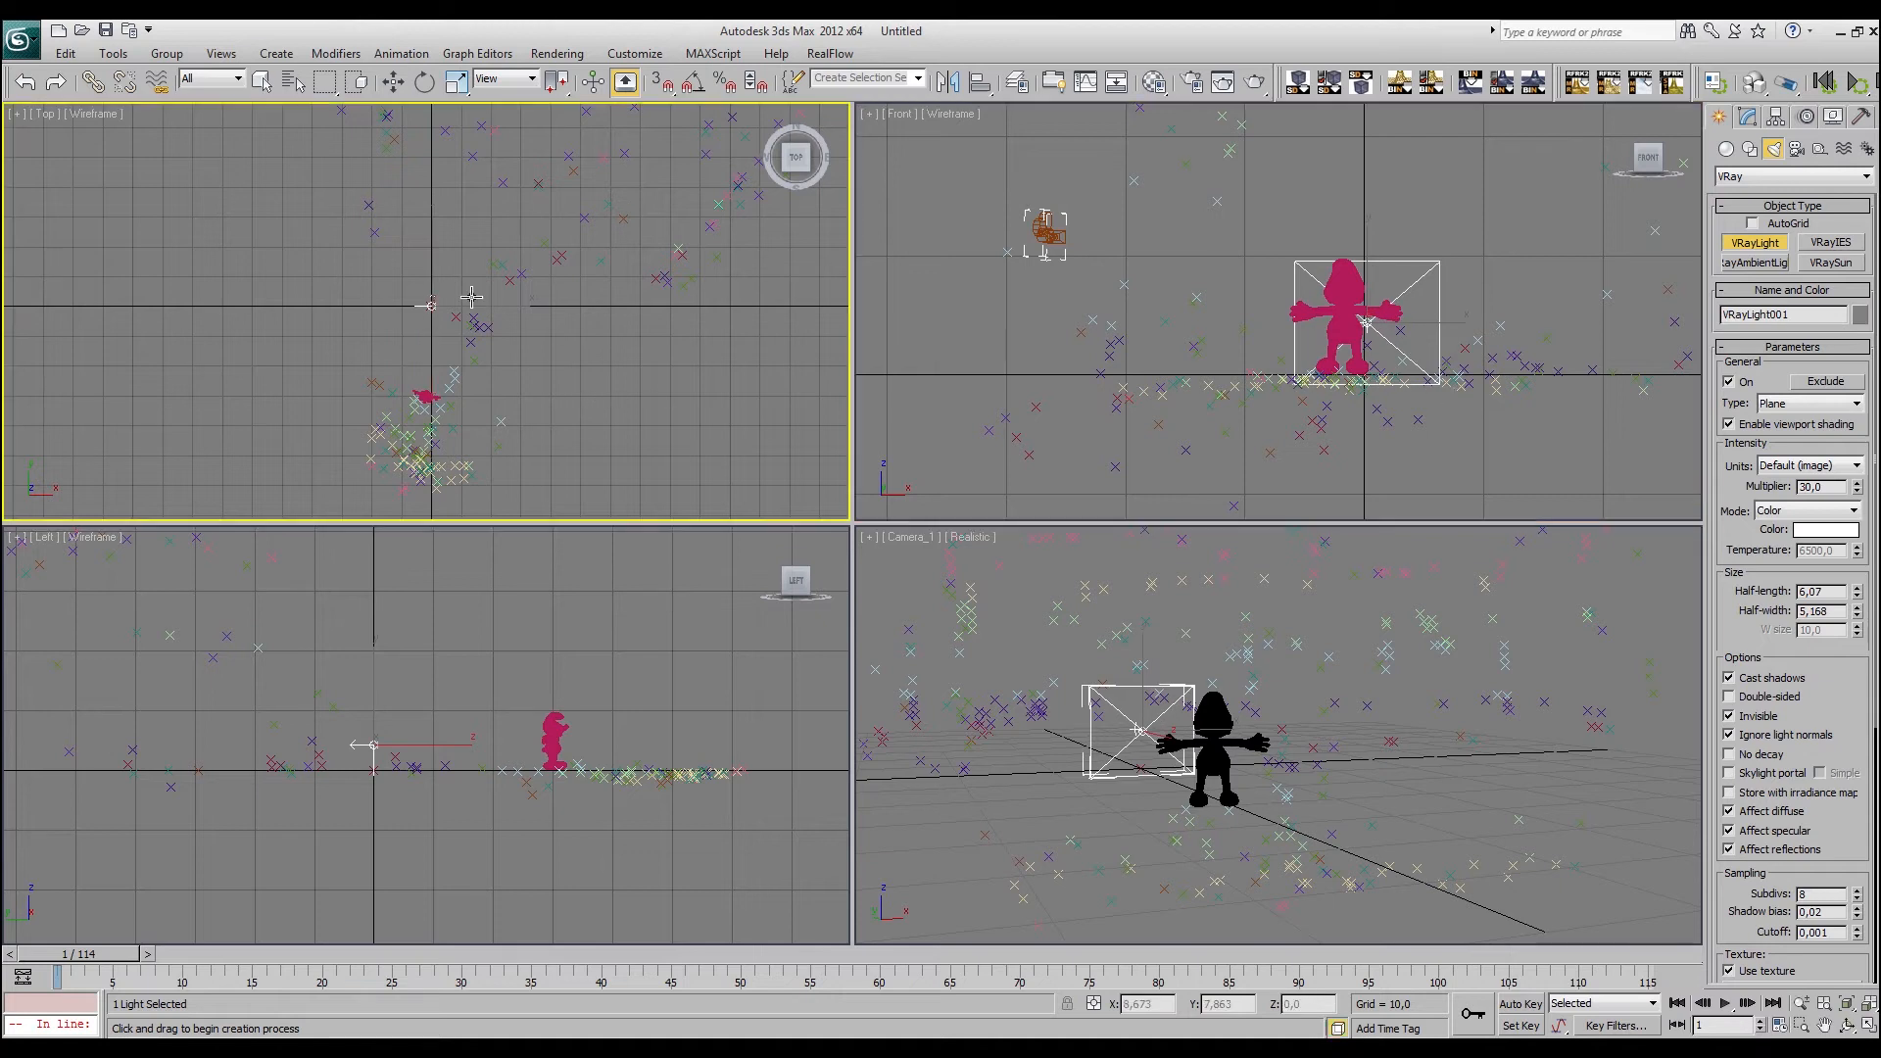
right_click(472, 304)
Move the VRayLight to about X -46, Y -66, in front and to one side of the smurf, and raise it above head height
left_click(482, 312)
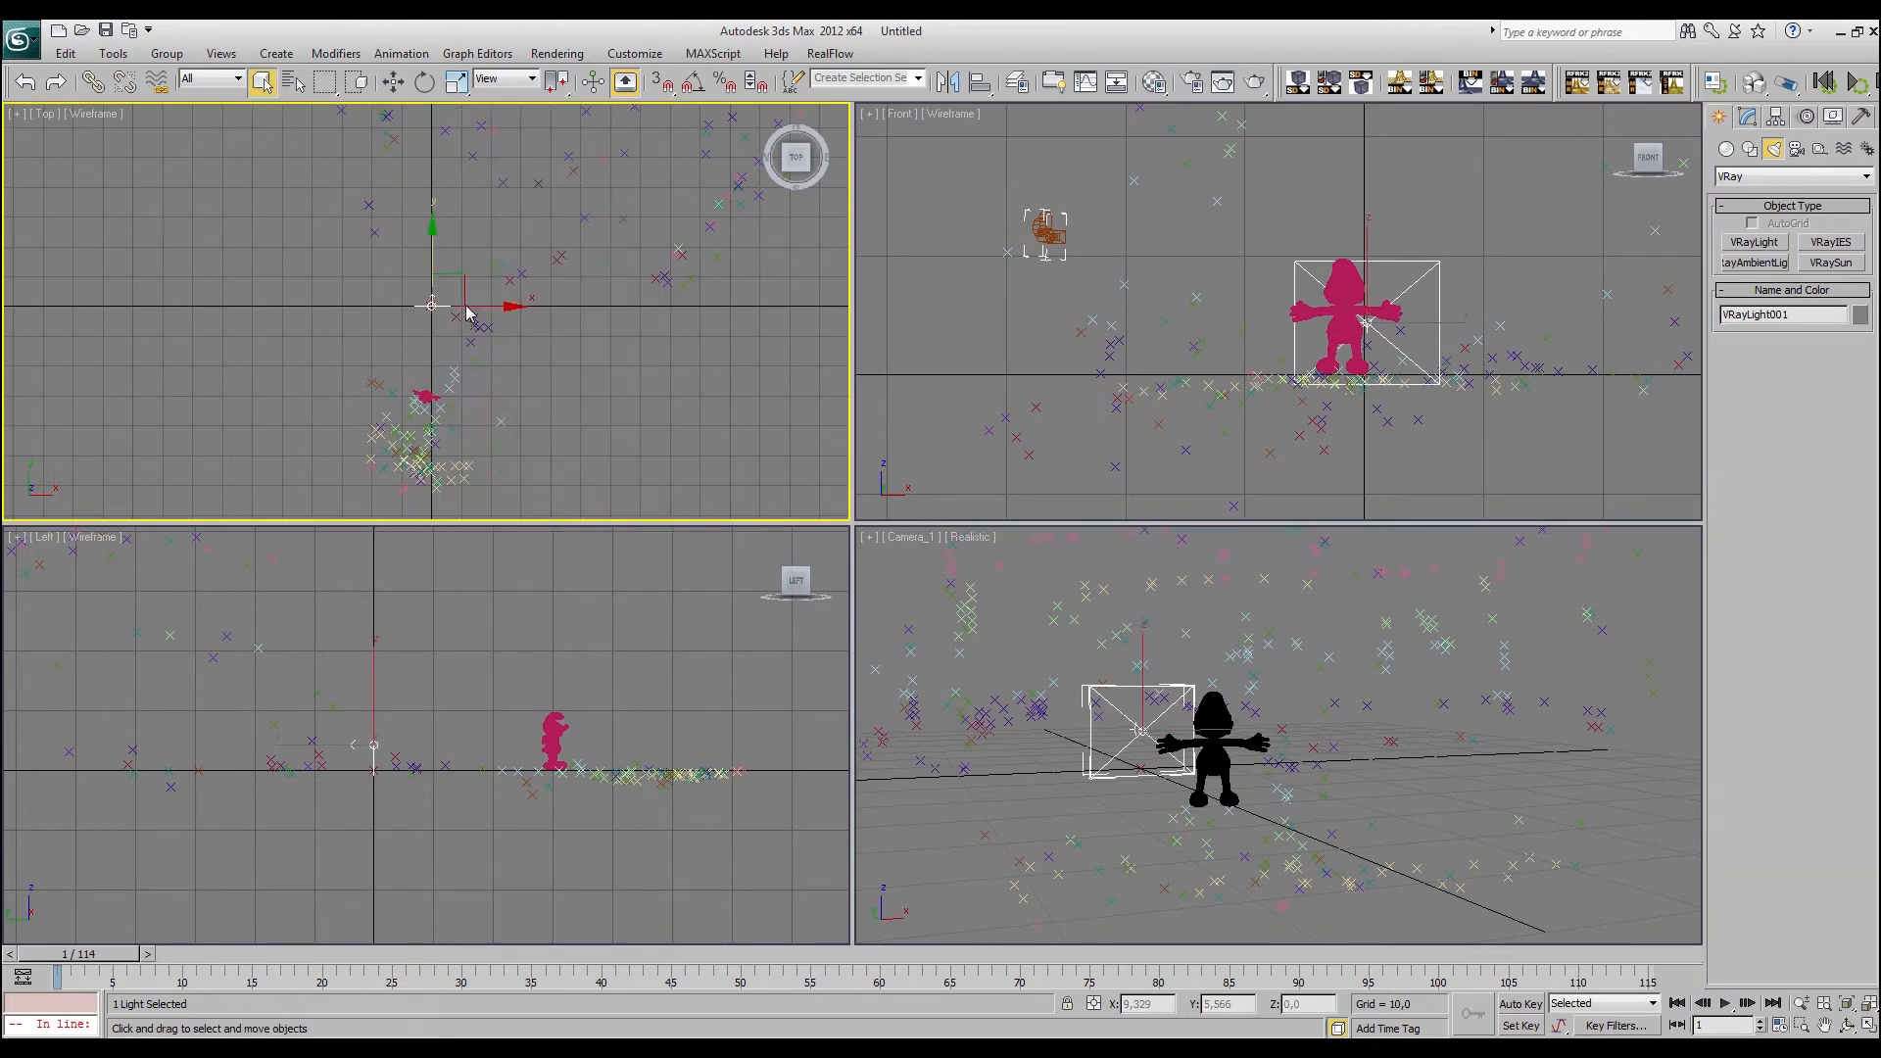
left_click_drag(480, 306, 341, 498)
right_click(744, 693)
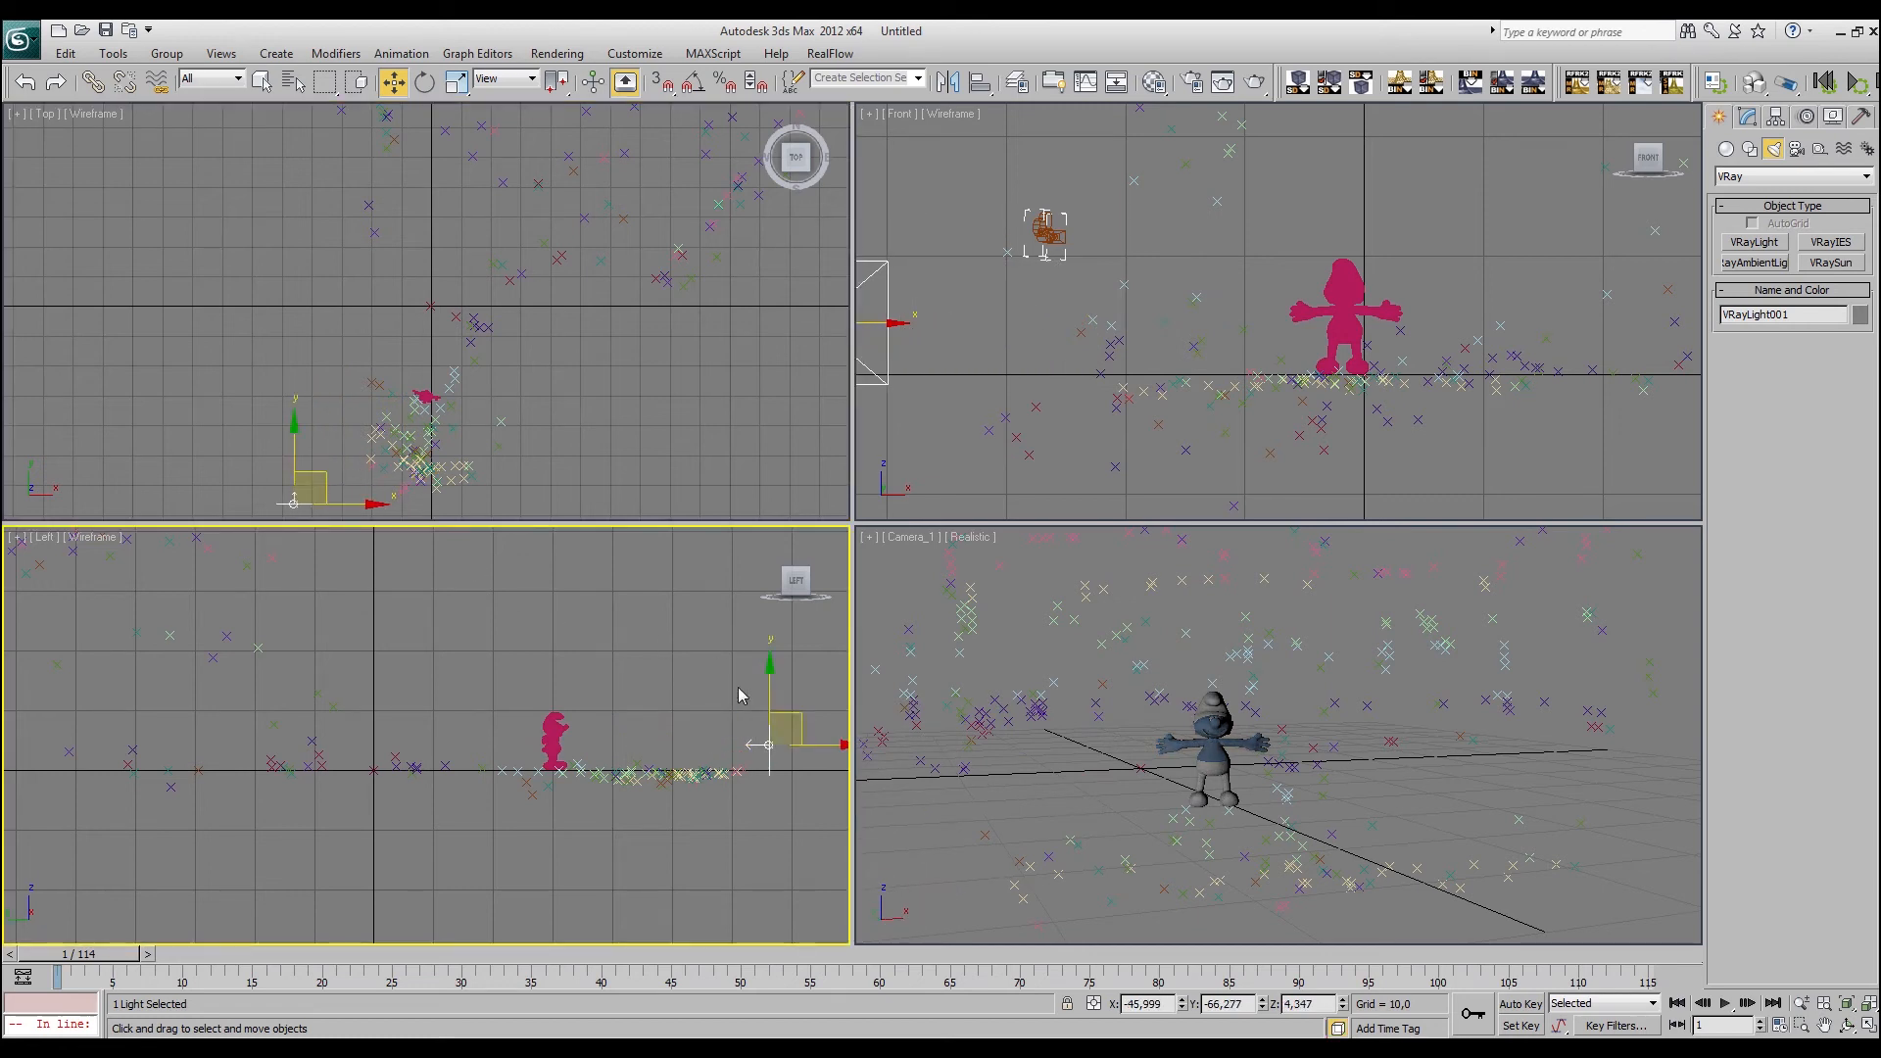
left_click_drag(781, 698, 785, 611)
Rotate the VRayLight to about X 69, Y 0, Z -40 so it points down at the smurf
right_click(484, 344)
middle_click_drag(483, 344, 490, 282)
right_click(710, 703)
right_click(766, 705)
left_click(782, 740)
key("w")
key("e")
left_click_drag(849, 717, 864, 680)
right_click(344, 399)
left_click_drag(386, 415, 382, 506)
left_click(1750, 118)
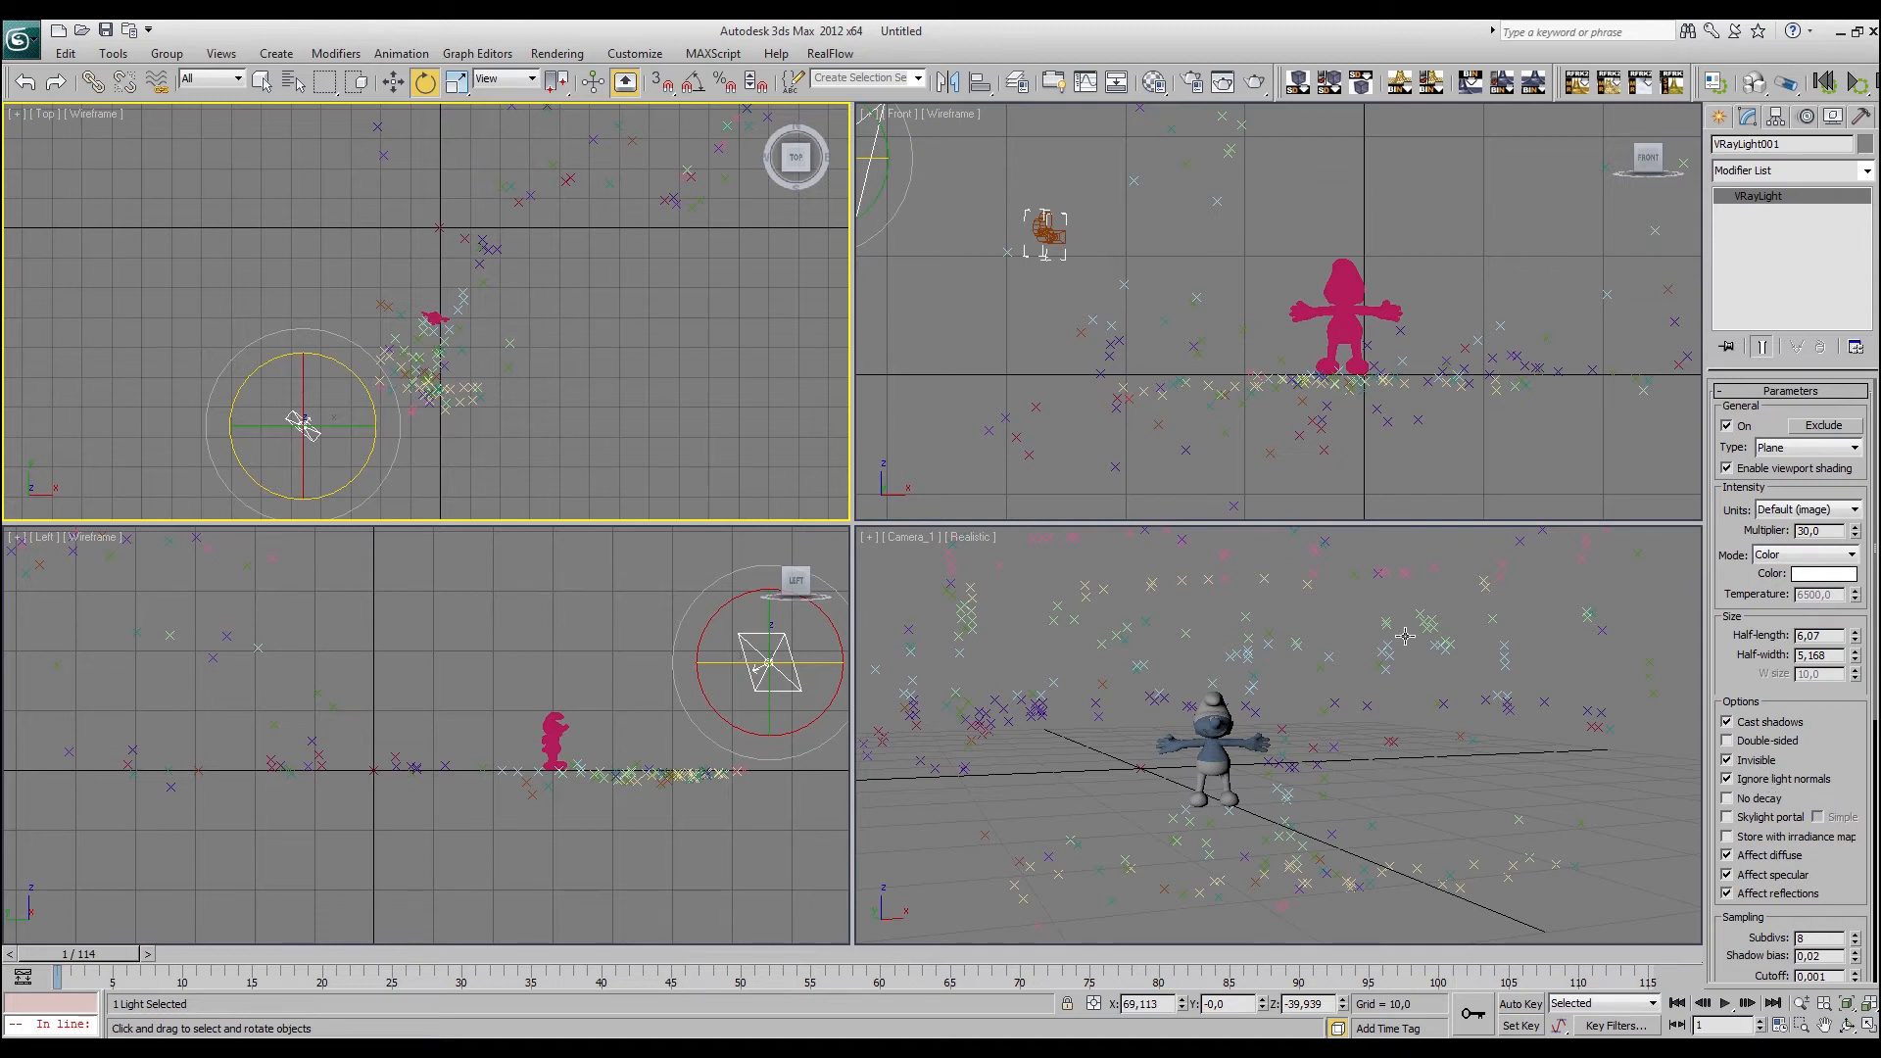
Create a second plane VRayLight over the smurf's lower body in the Front view, about 4.68 half-length by 3.32 half-width
left_click(1721, 116)
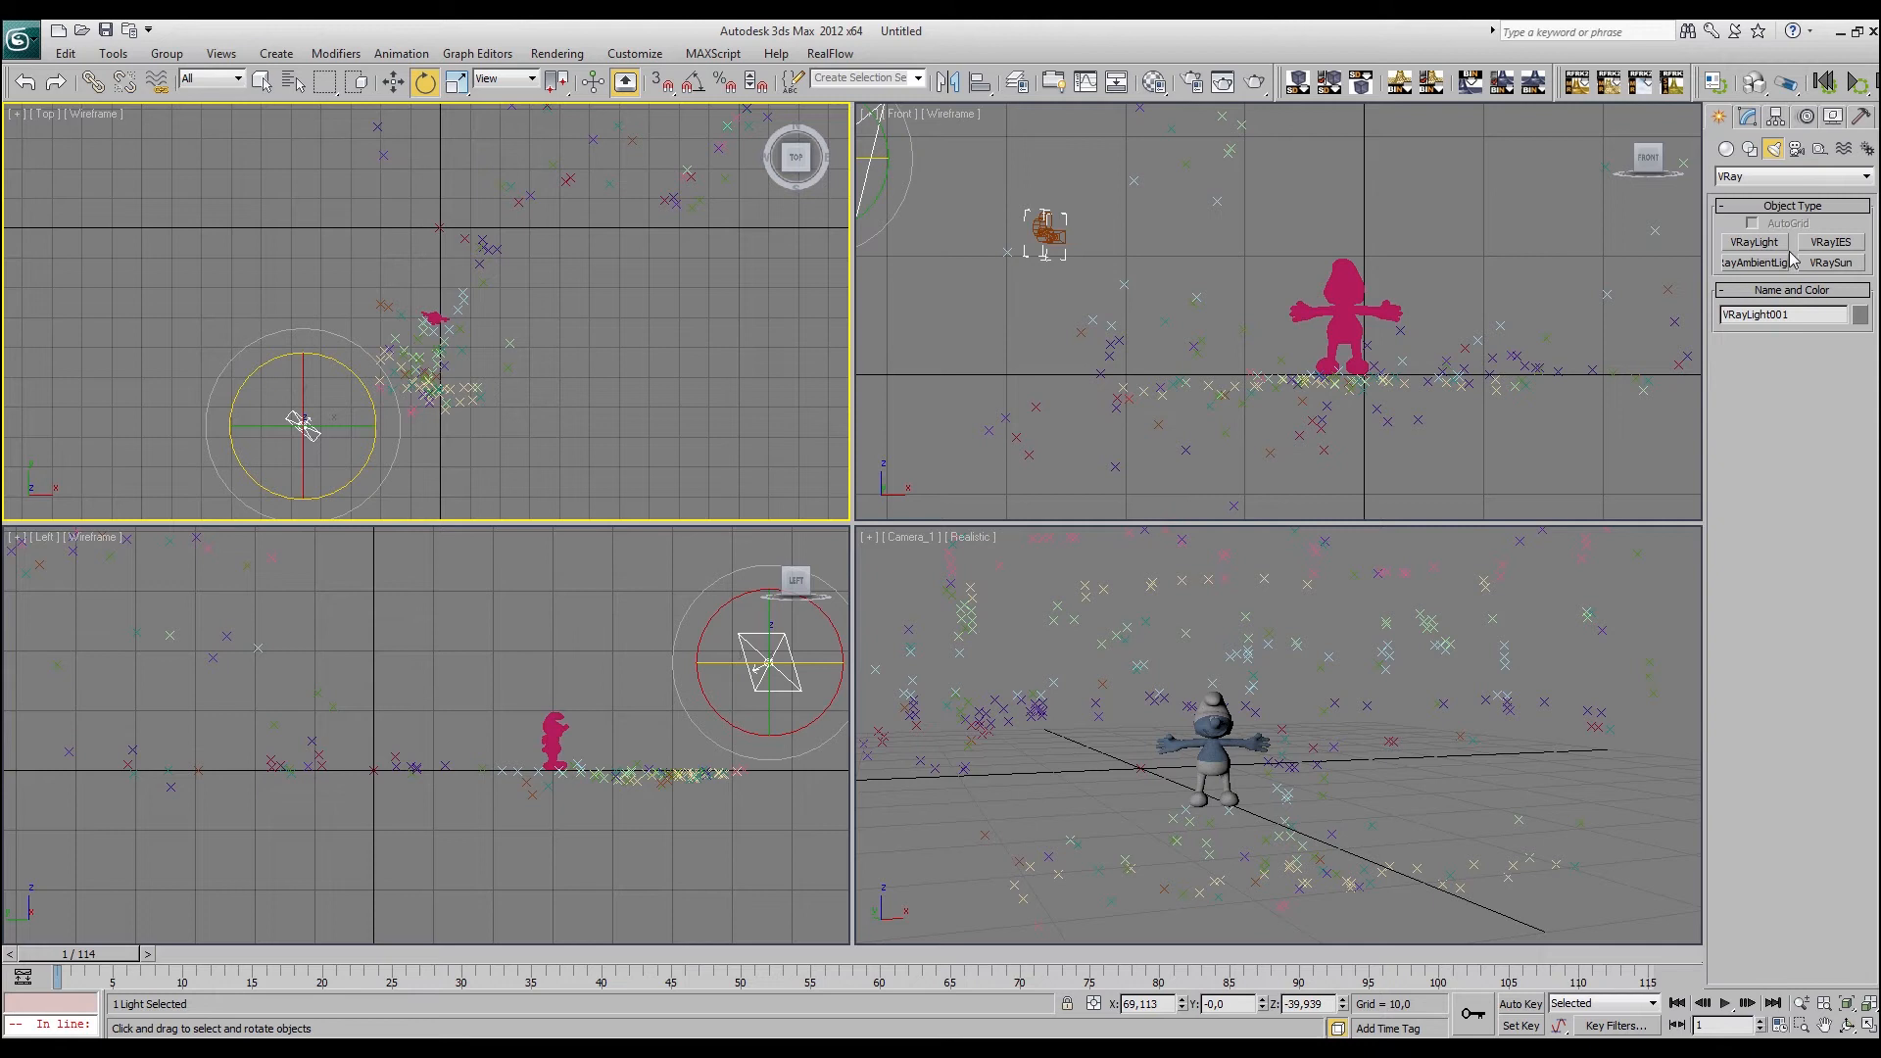
left_click(1781, 245)
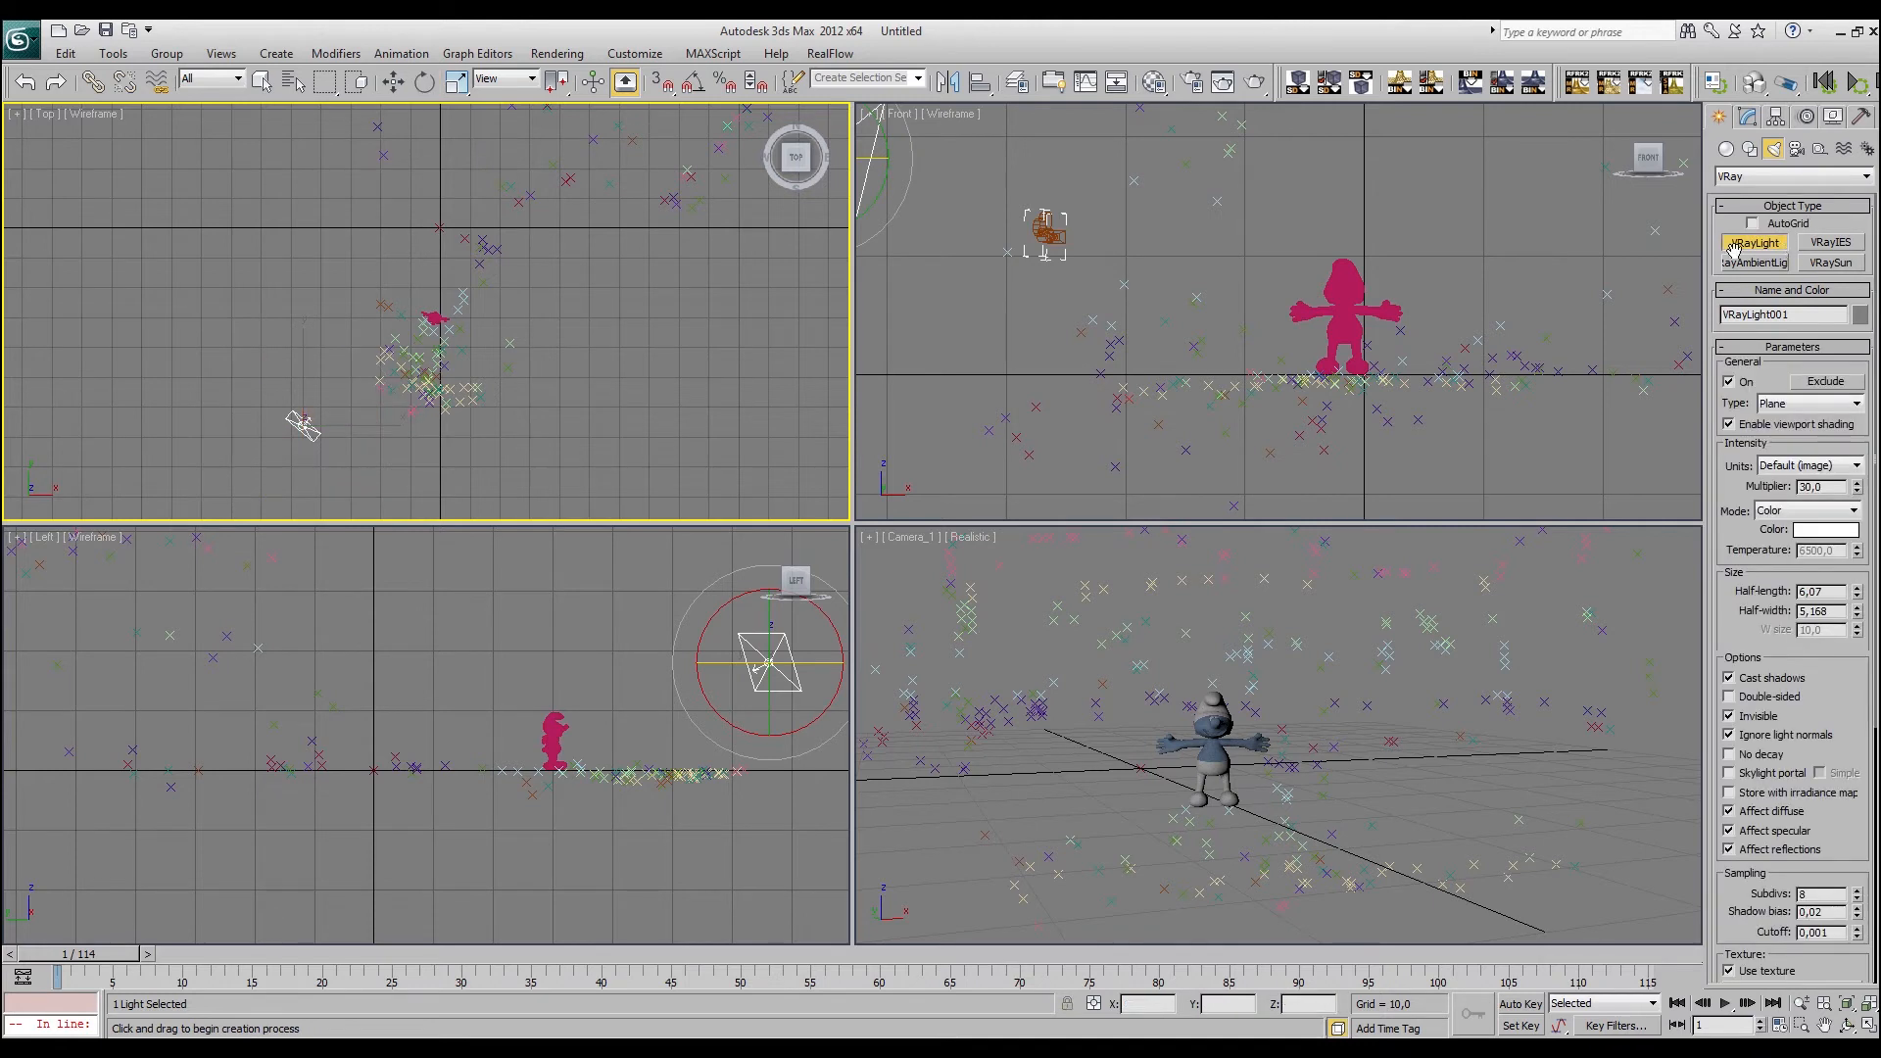
left_click(1283, 301)
left_click_drag(1402, 383, 1395, 381)
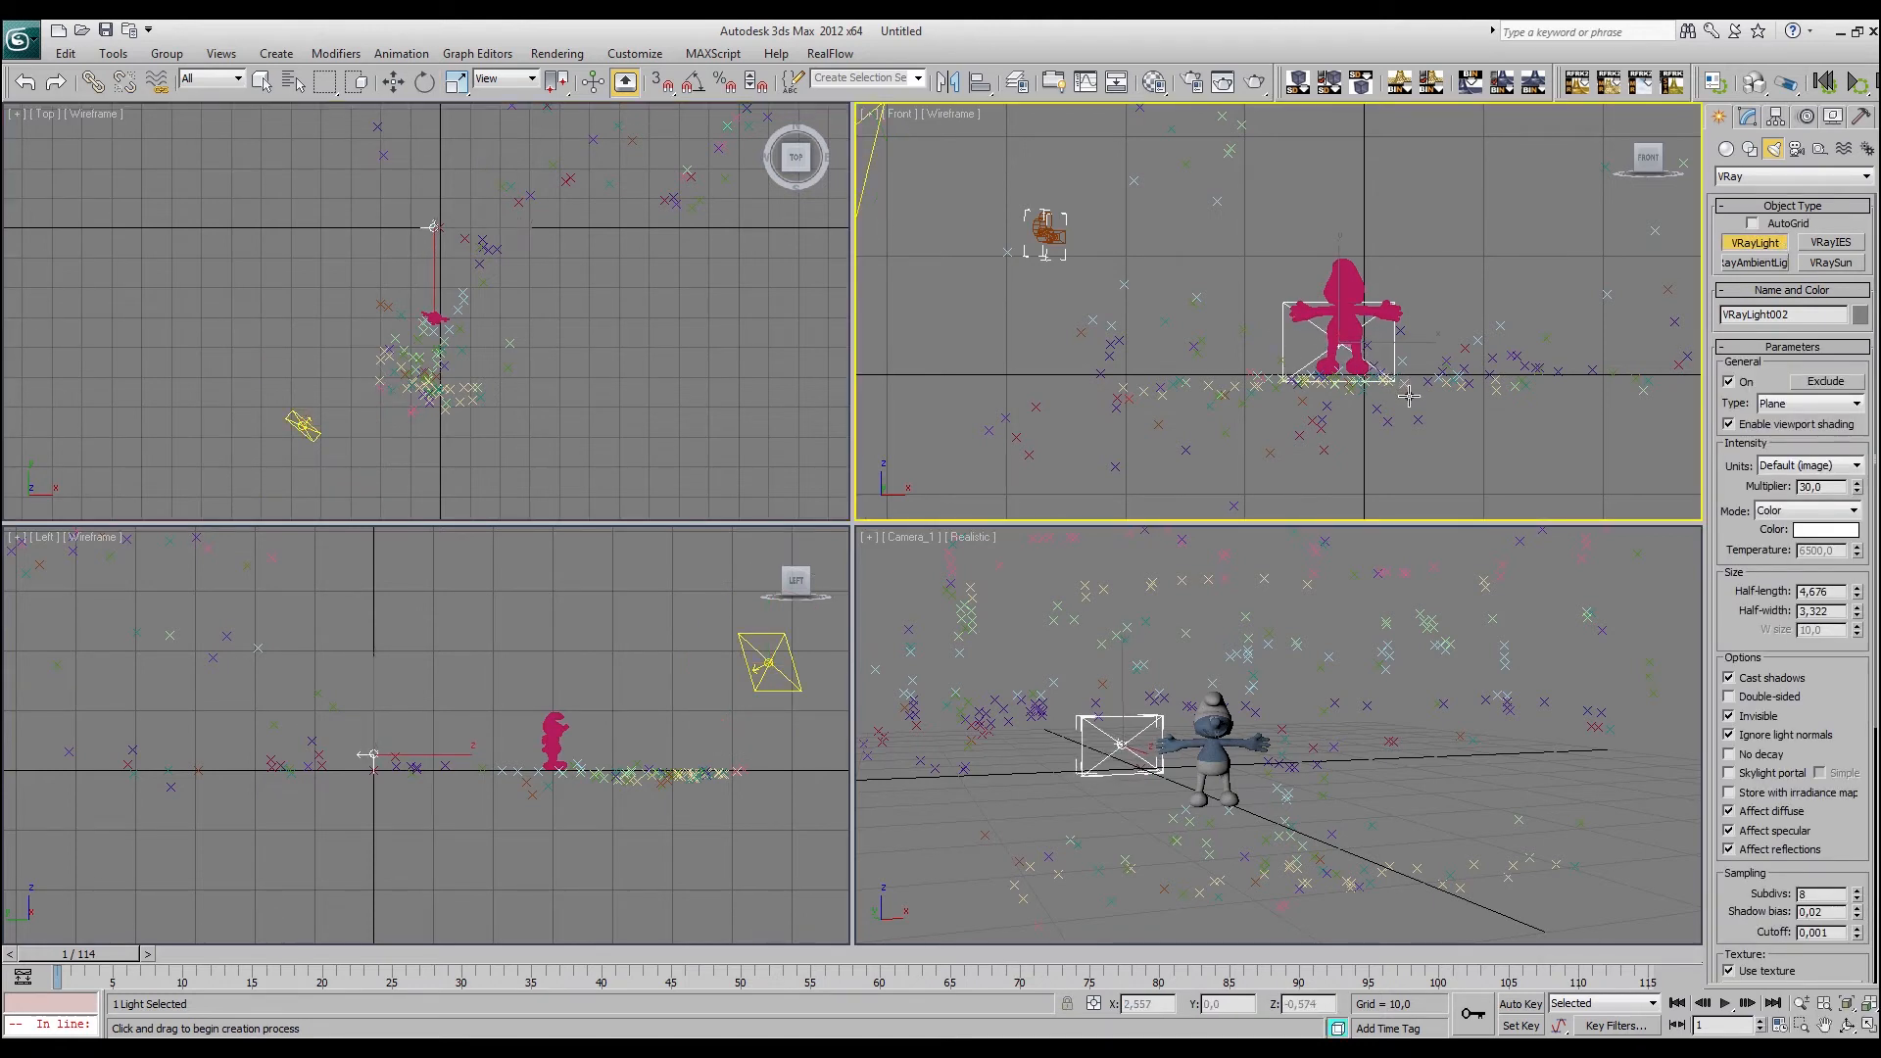
Turn the second VRayLight in the Top view to about Z 175 so it faces the smurf's back
right_click(518, 265)
key("e")
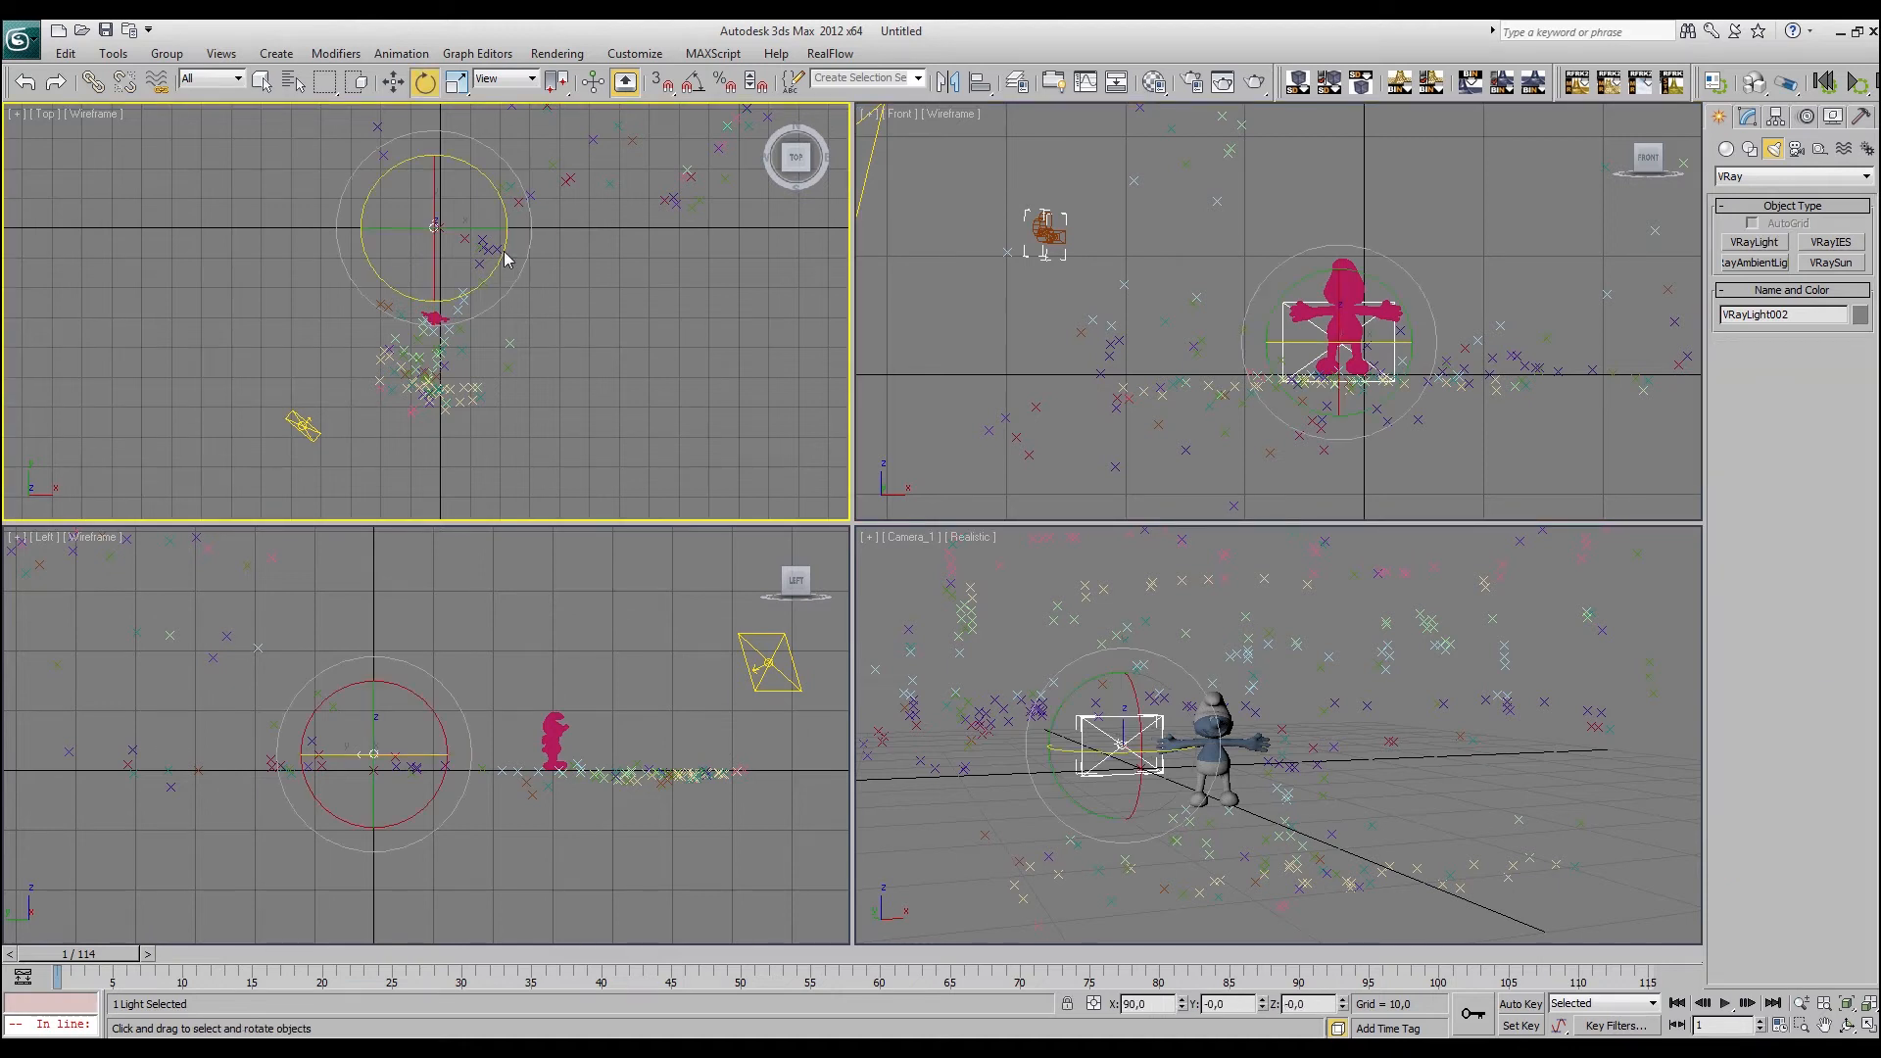
left_click_drag(519, 277, 468, 929)
Raise the second VRayLight above the smurf's head in the Left view, to about Z 18
right_click(539, 654)
right_click(360, 730)
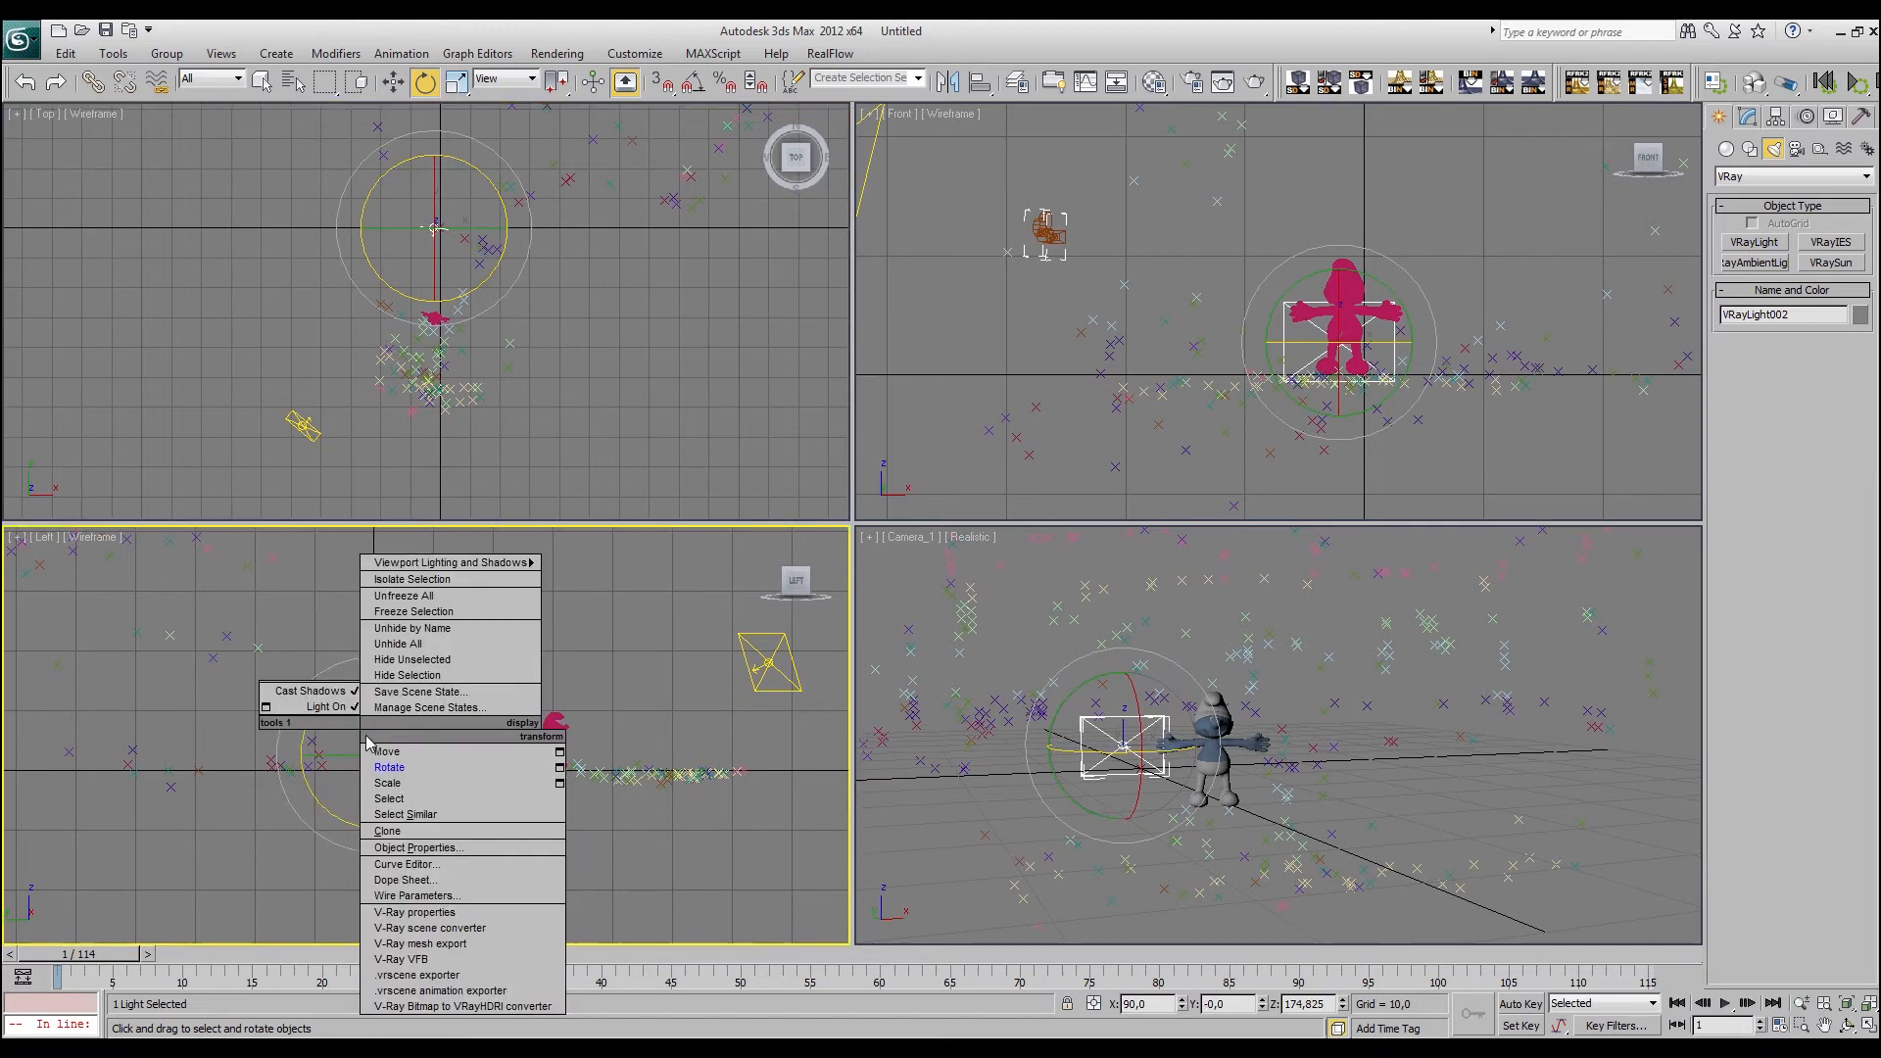
left_click(385, 750)
left_click_drag(392, 703, 428, 607)
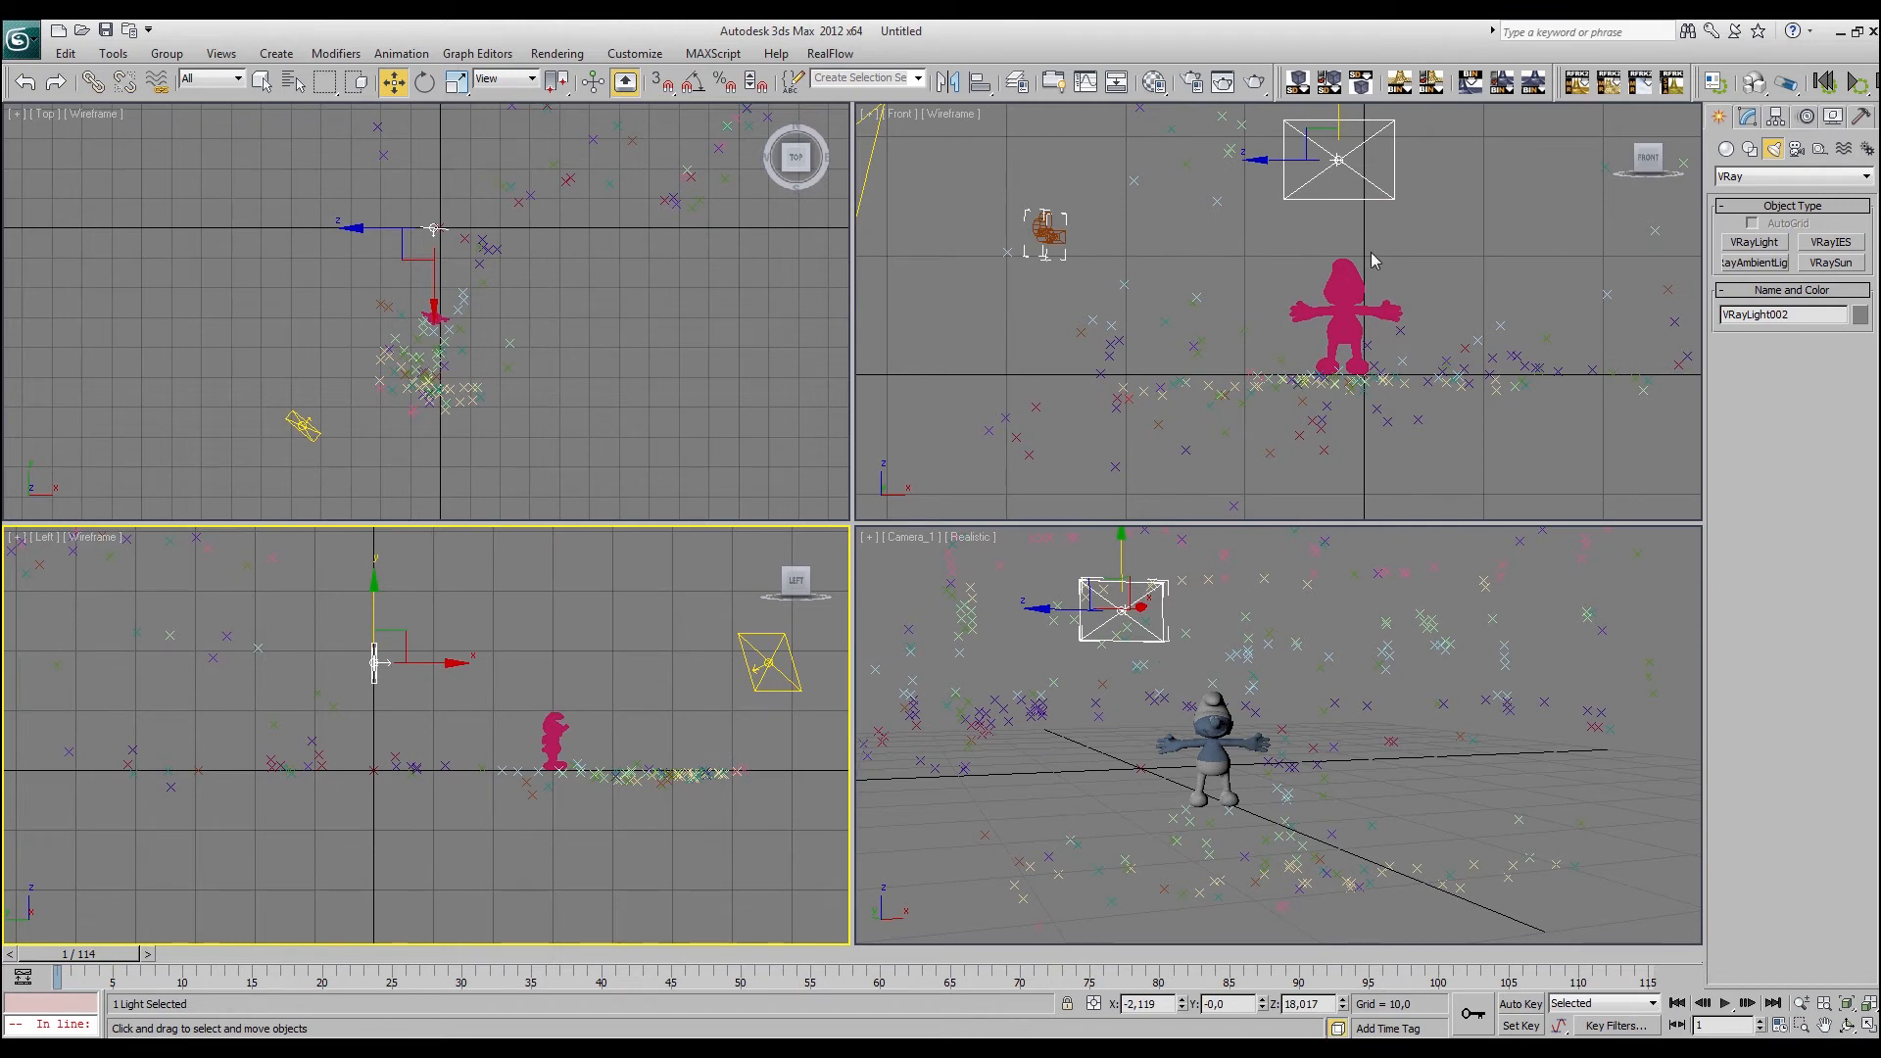
Tilt the second VRayLight down toward the smurf in the Left view, to about X 62, Y -2.4, Z 175
right_click(404, 610)
left_click(464, 649)
left_click_drag(459, 702, 449, 757)
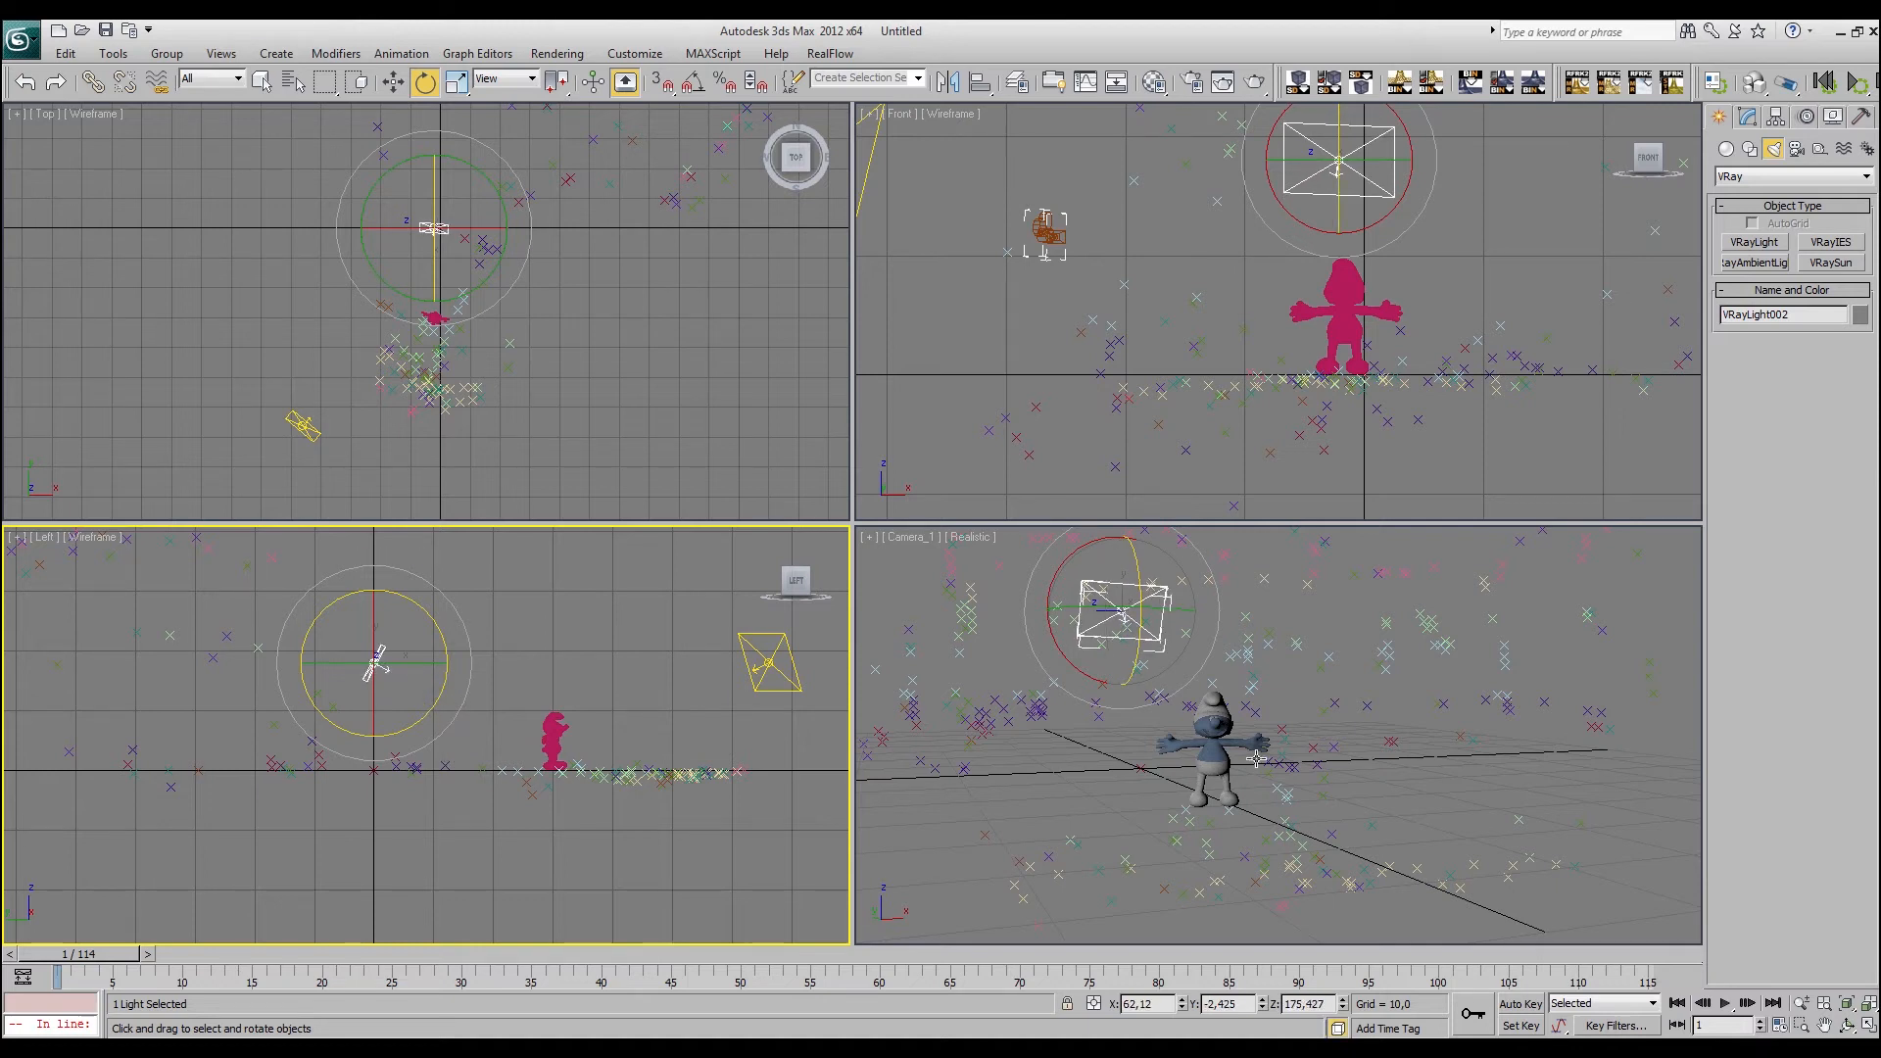
left_click(1740, 115)
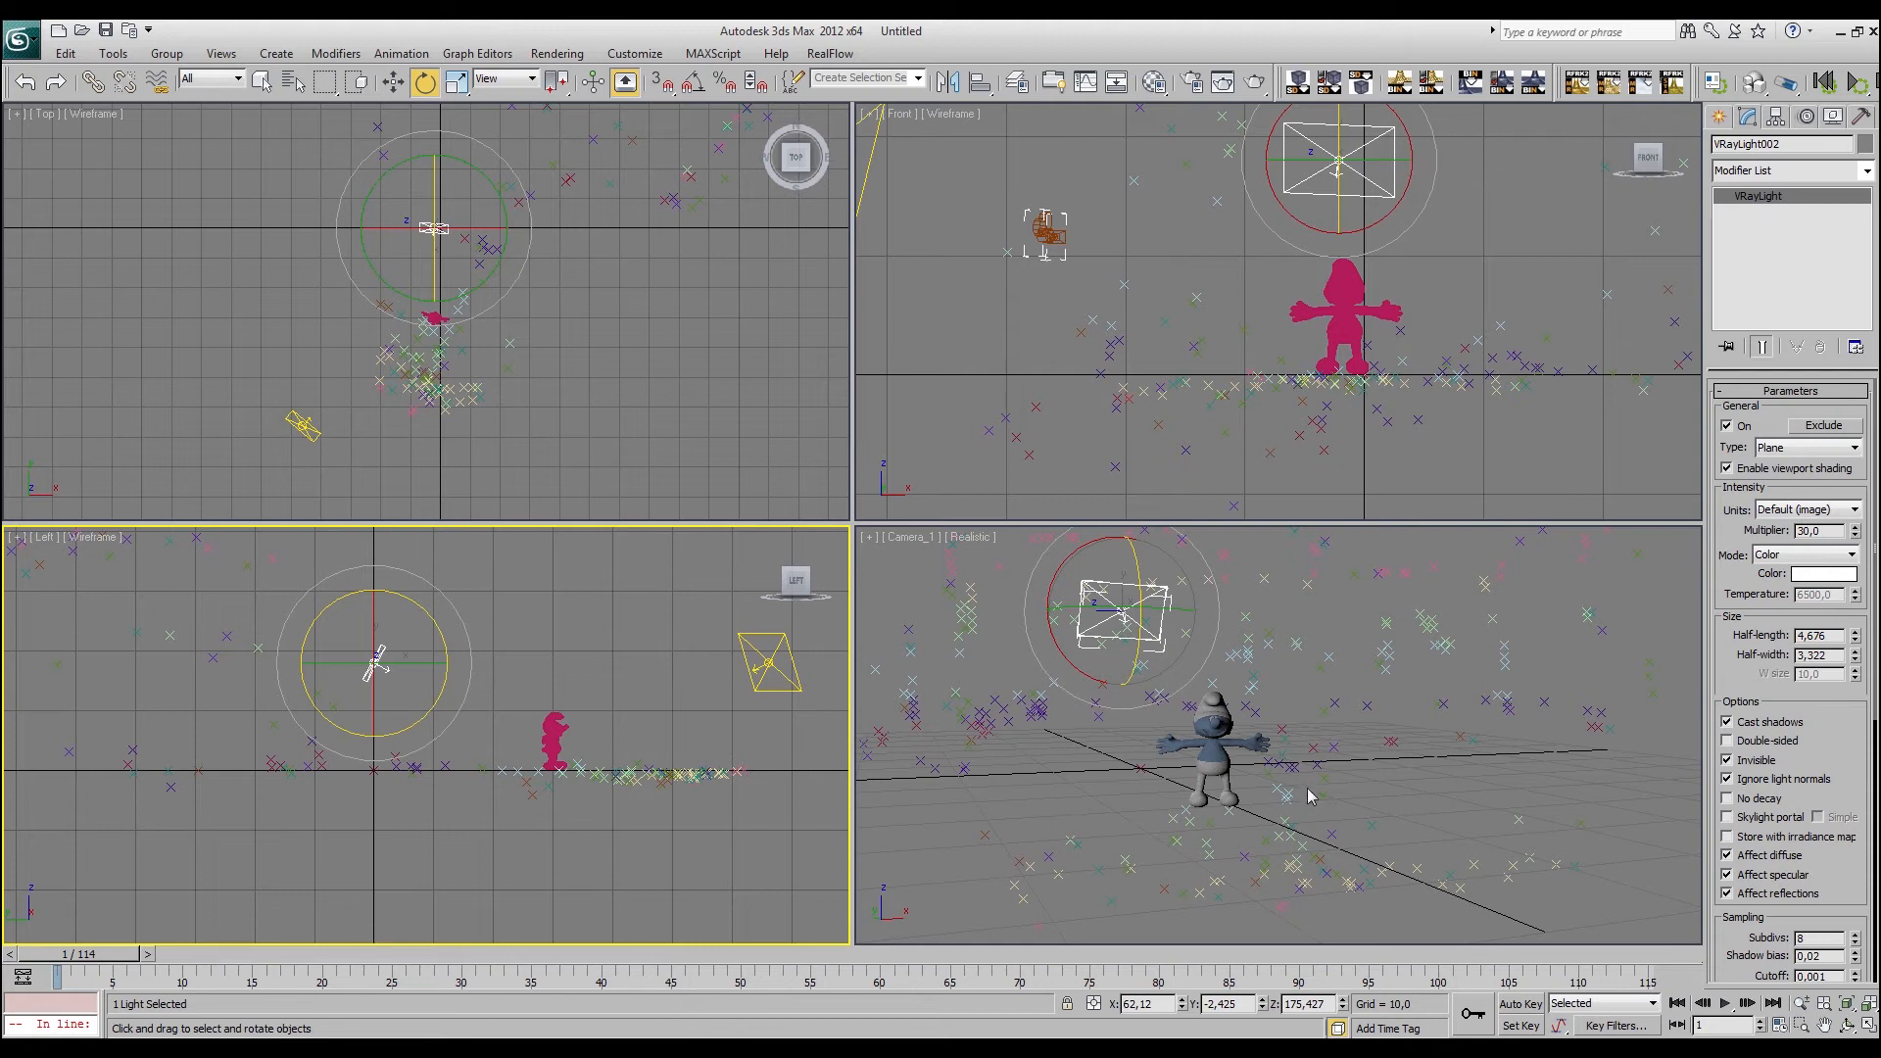
left_click(1720, 117)
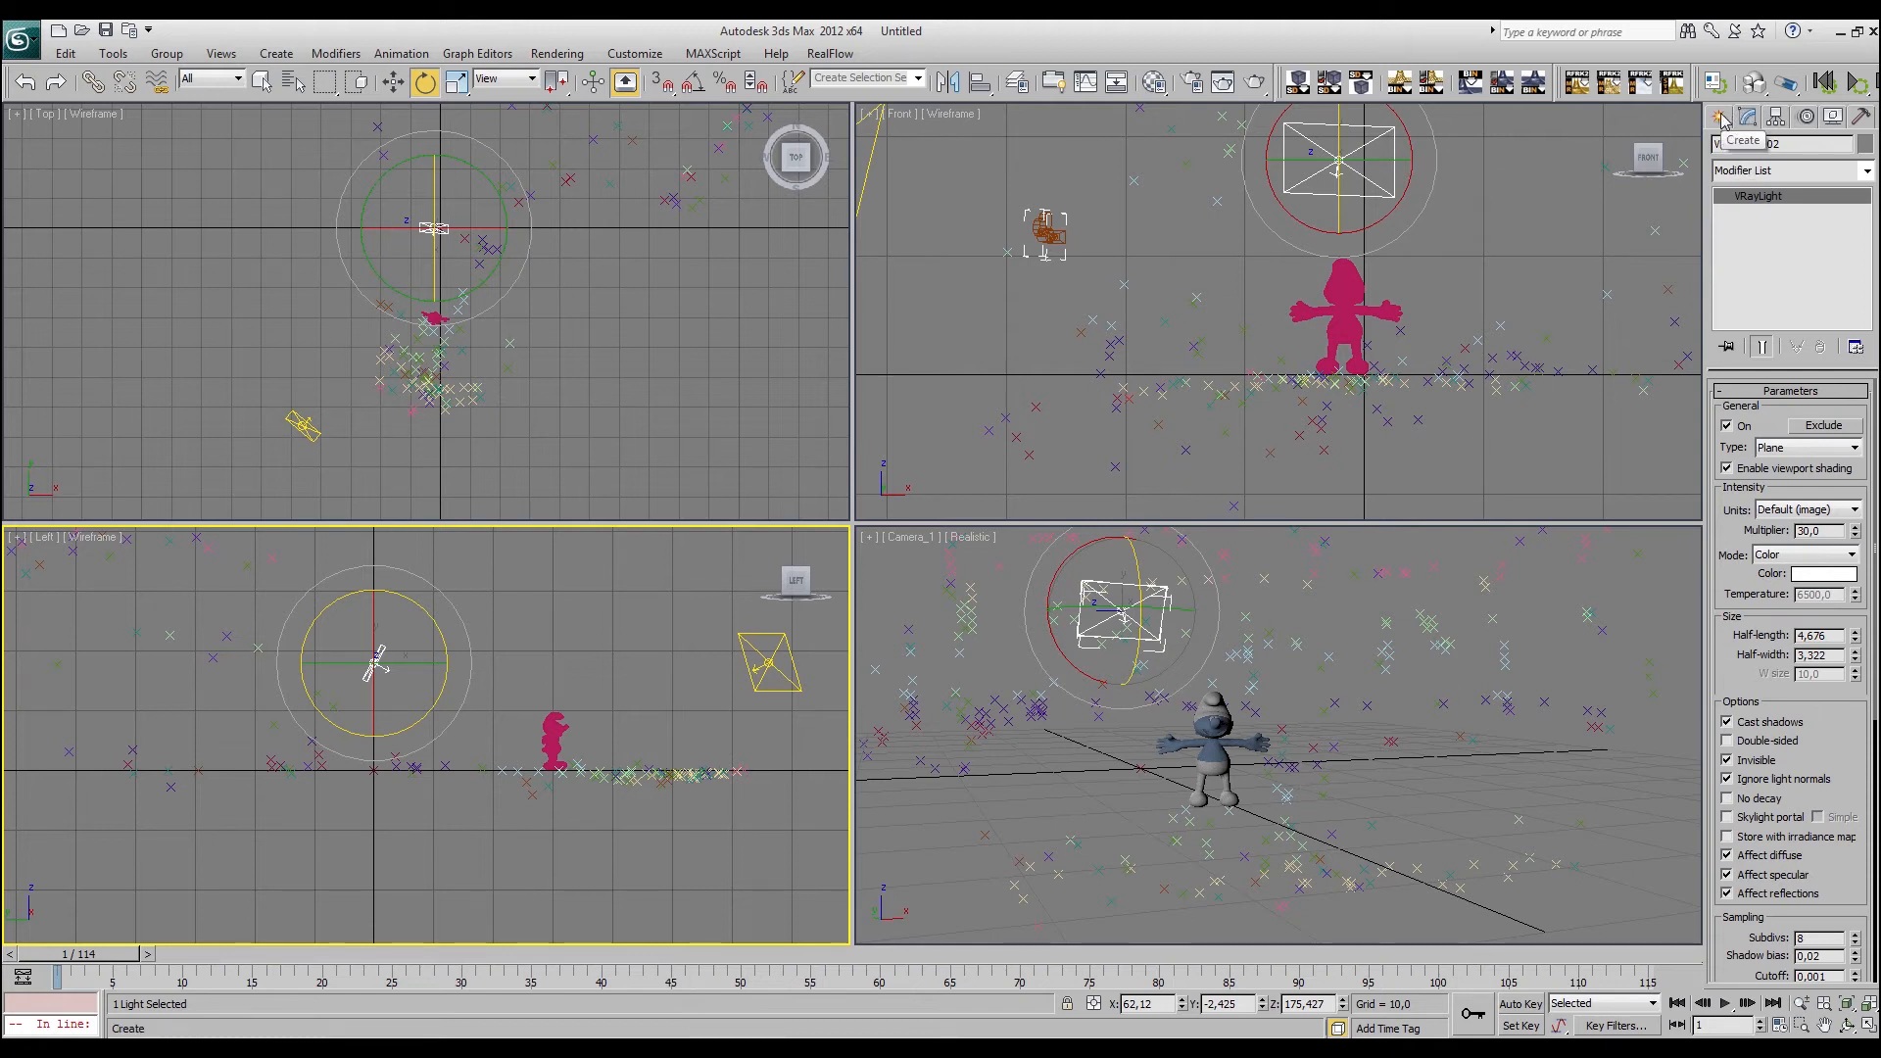
Examine the background and environment map settings of the scene
right_click(1404, 730)
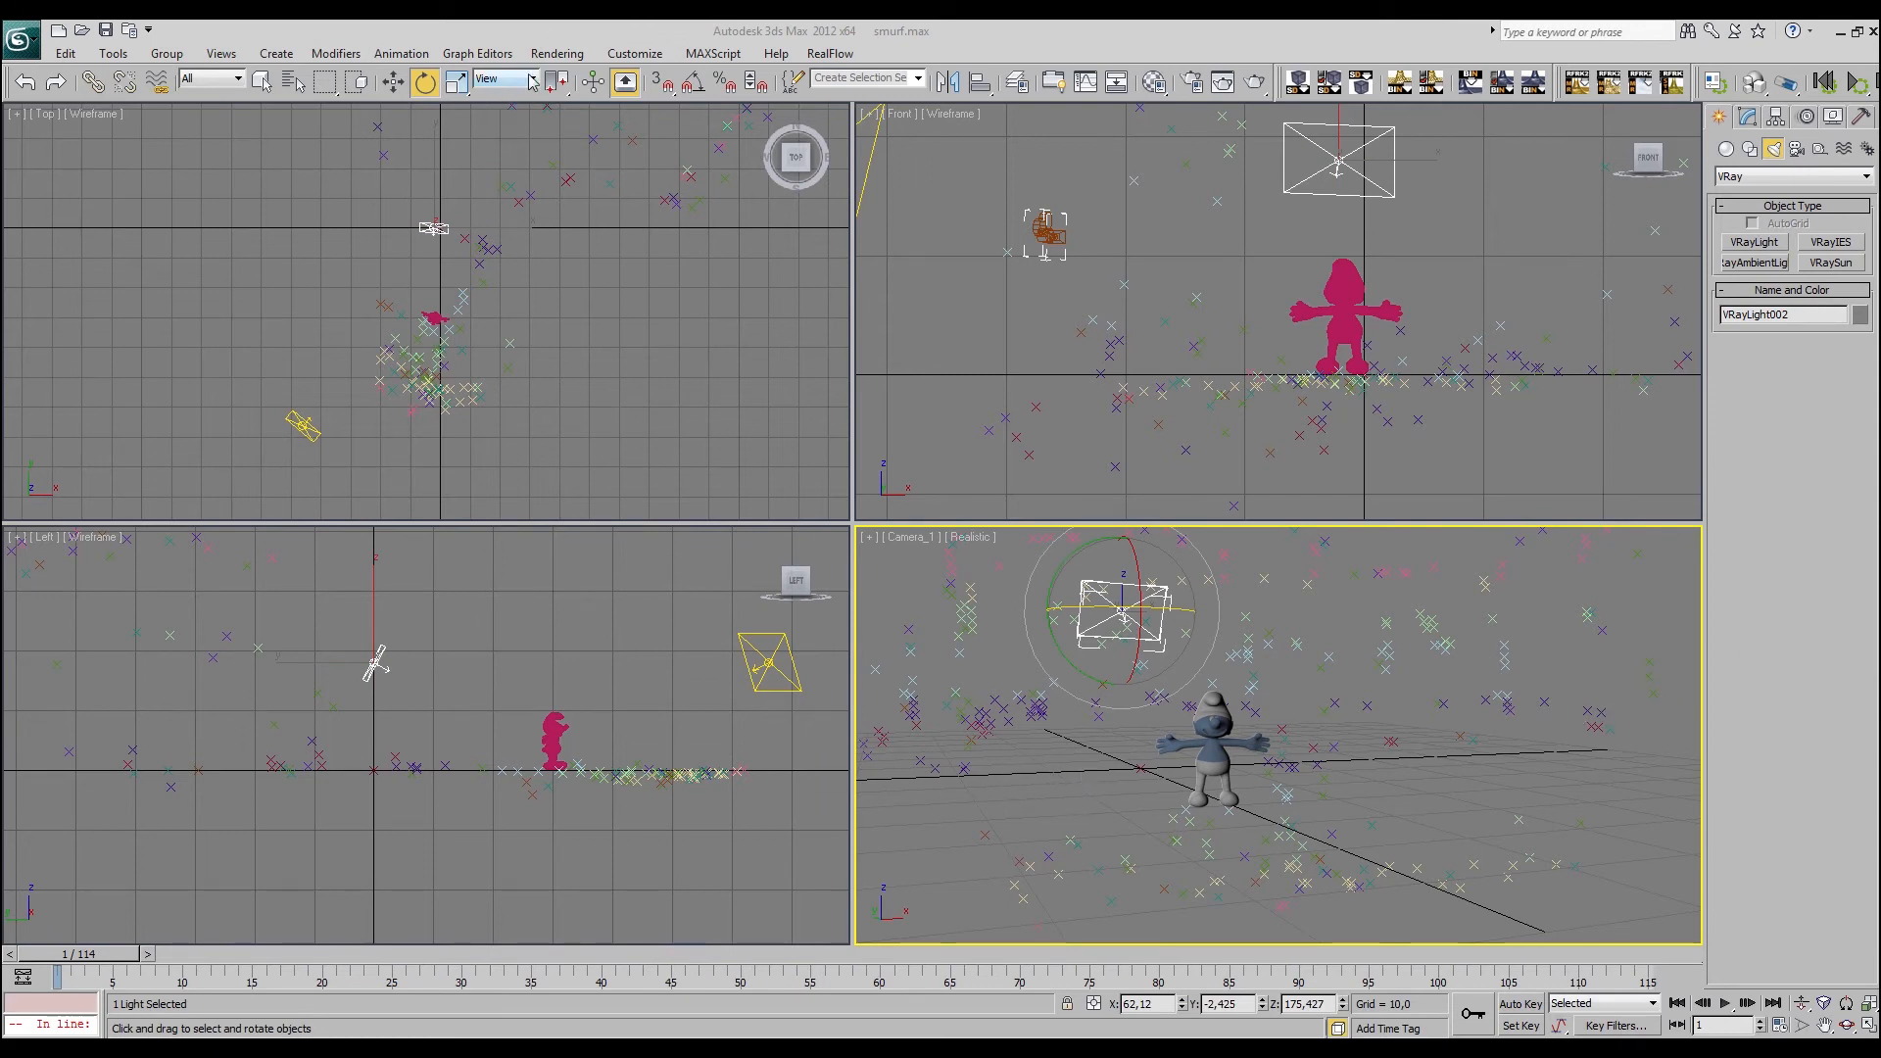
left_click(556, 53)
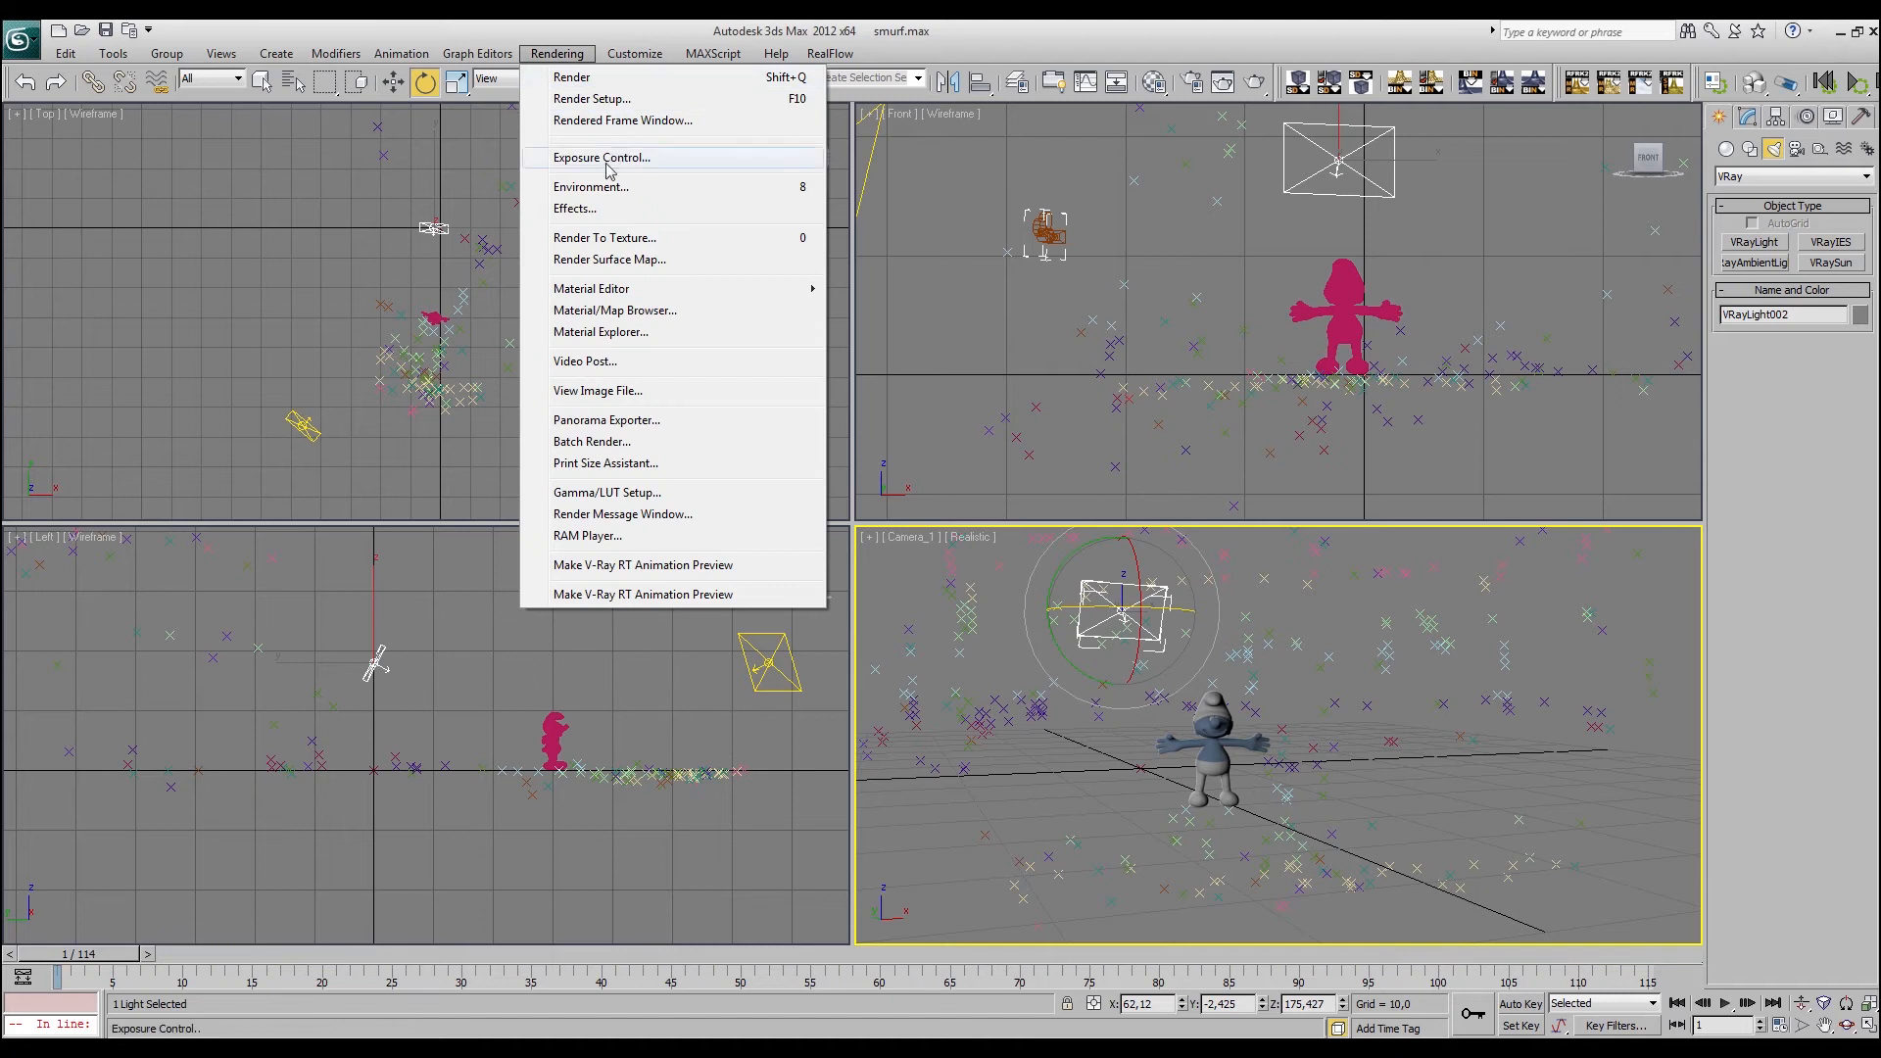
left_click(598, 187)
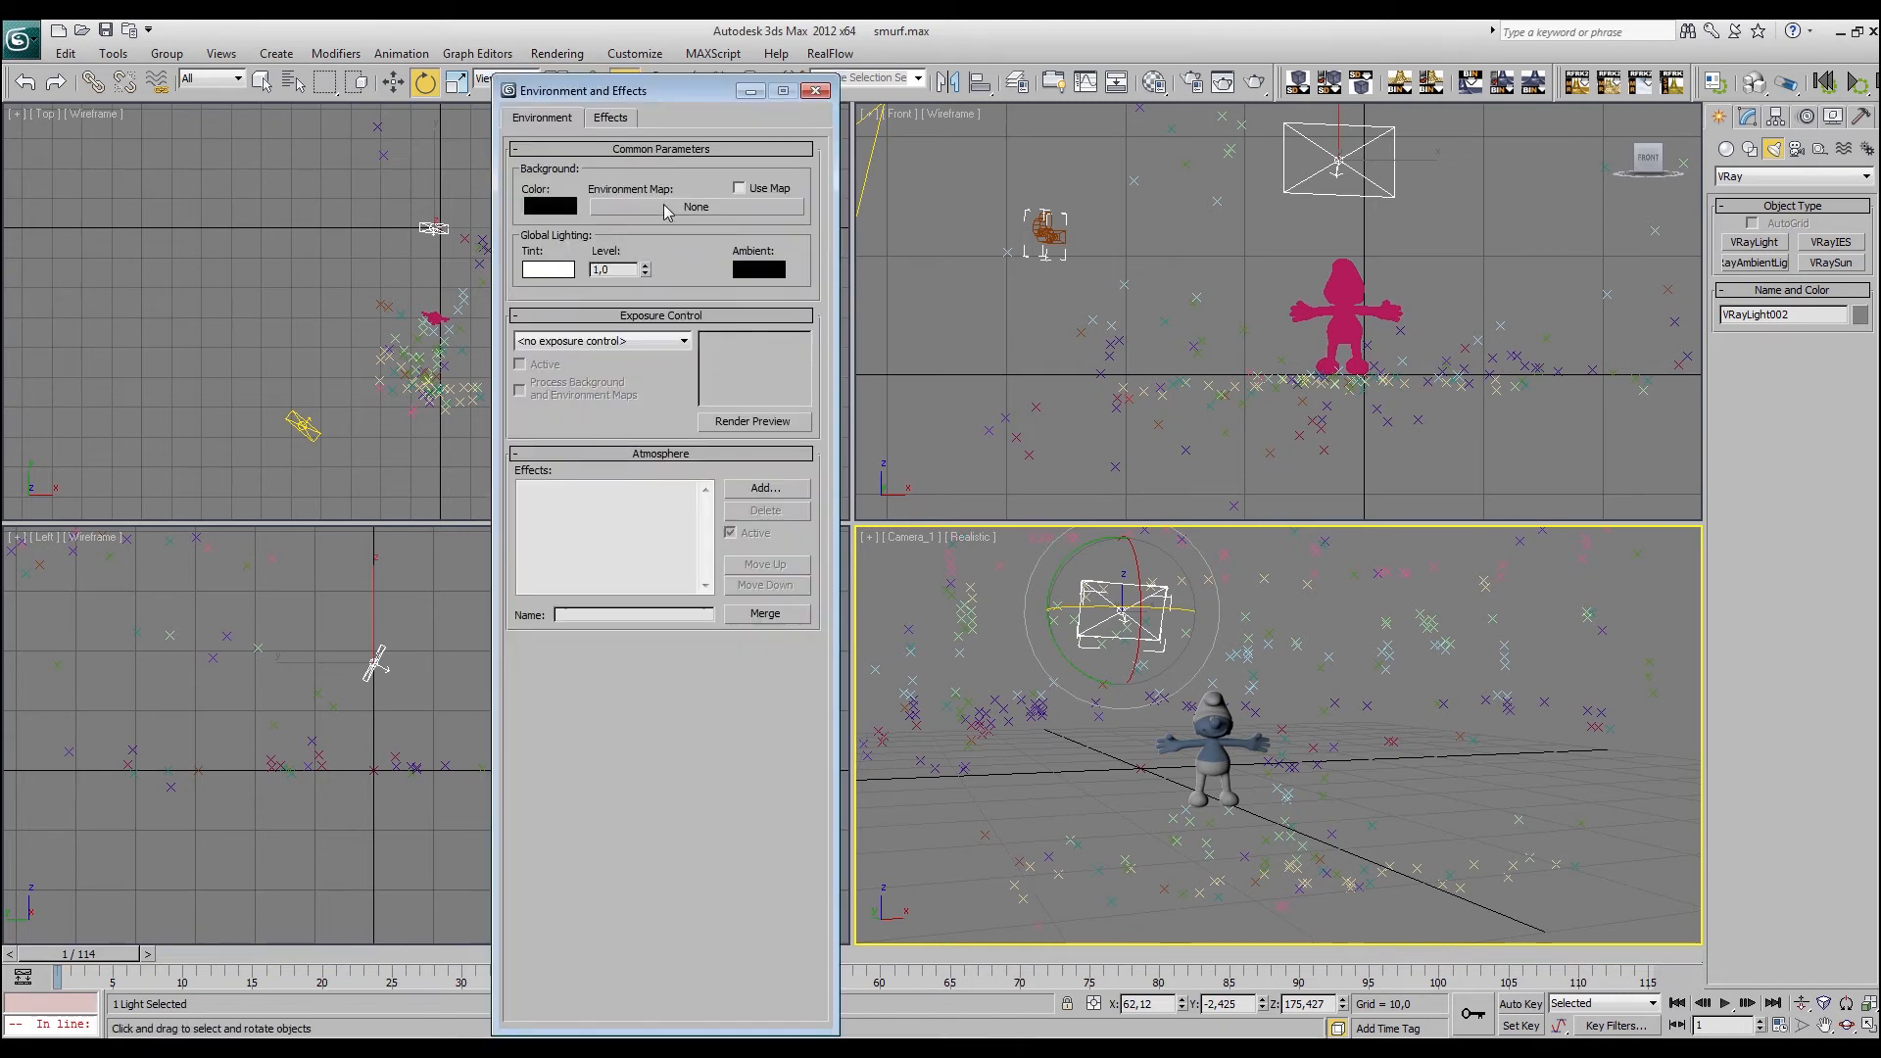
left_click(814, 90)
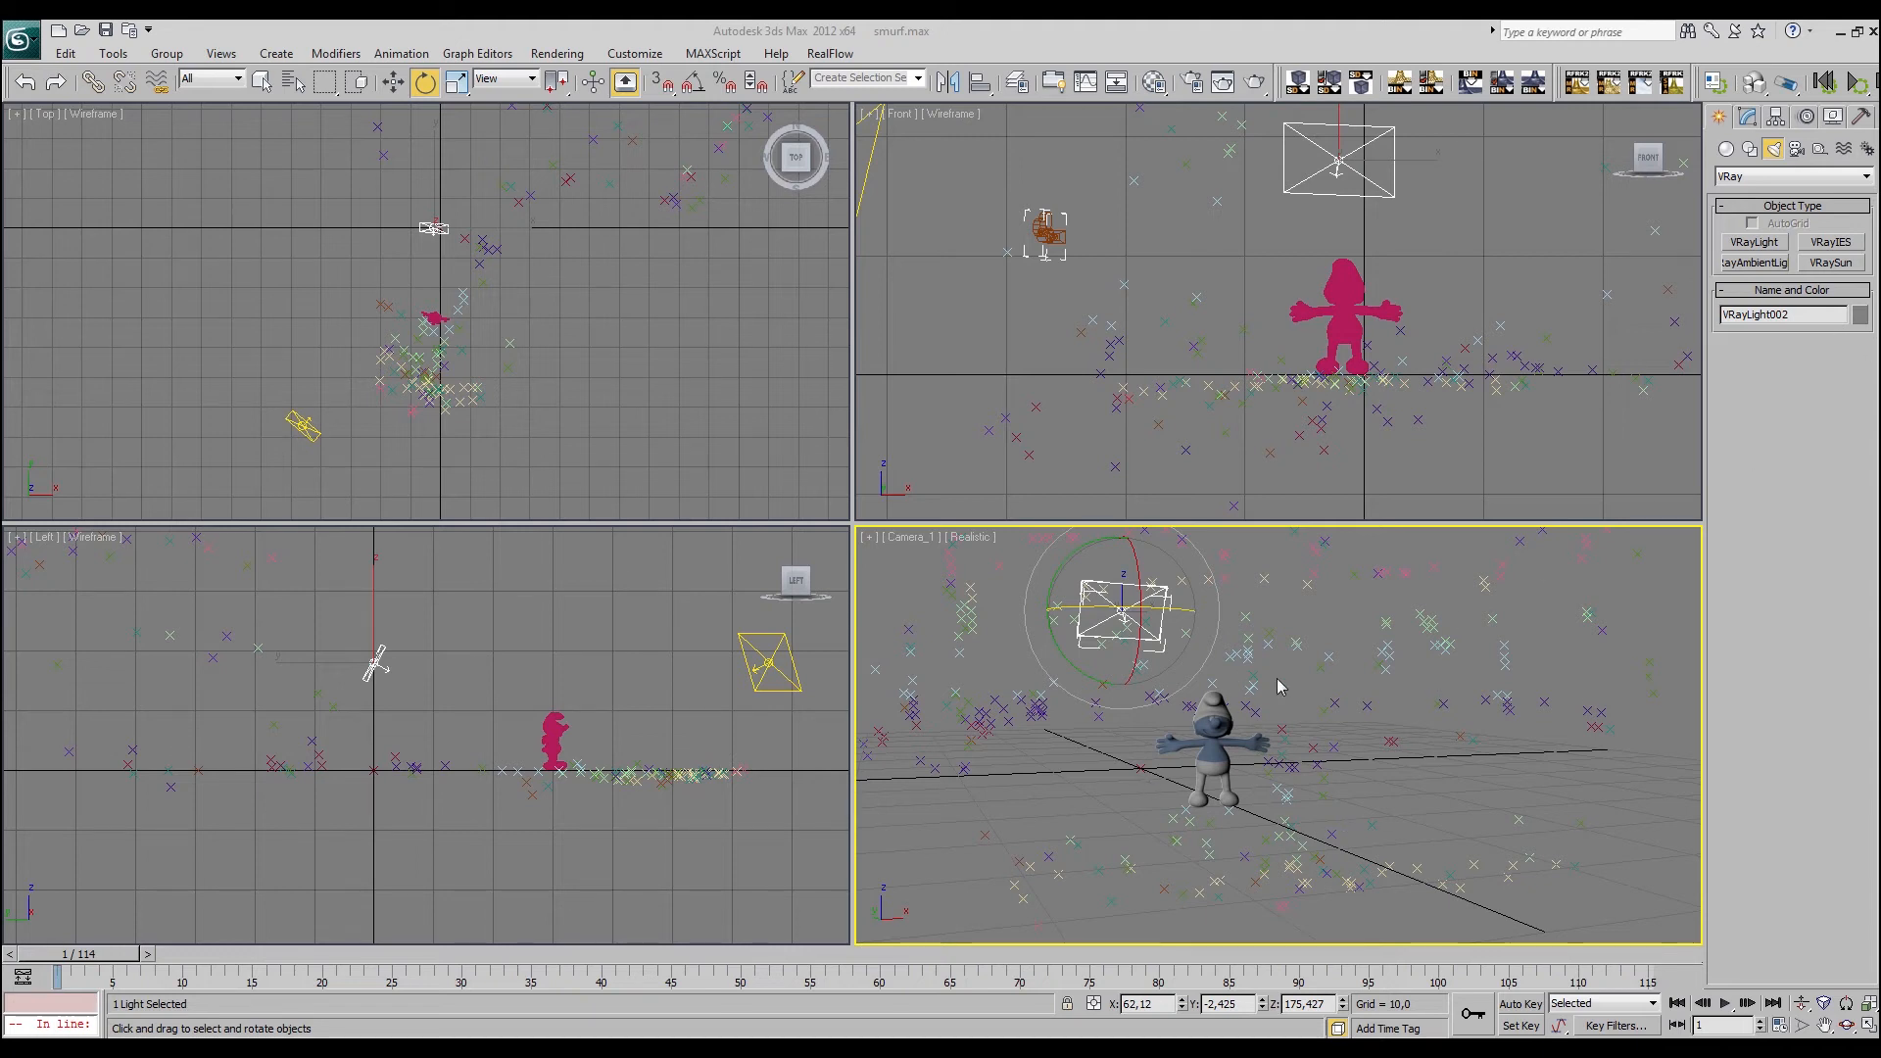
Create a ground plane under the smurf in the Top view, about 77.4 long by 54.8 wide
left_click(1725, 149)
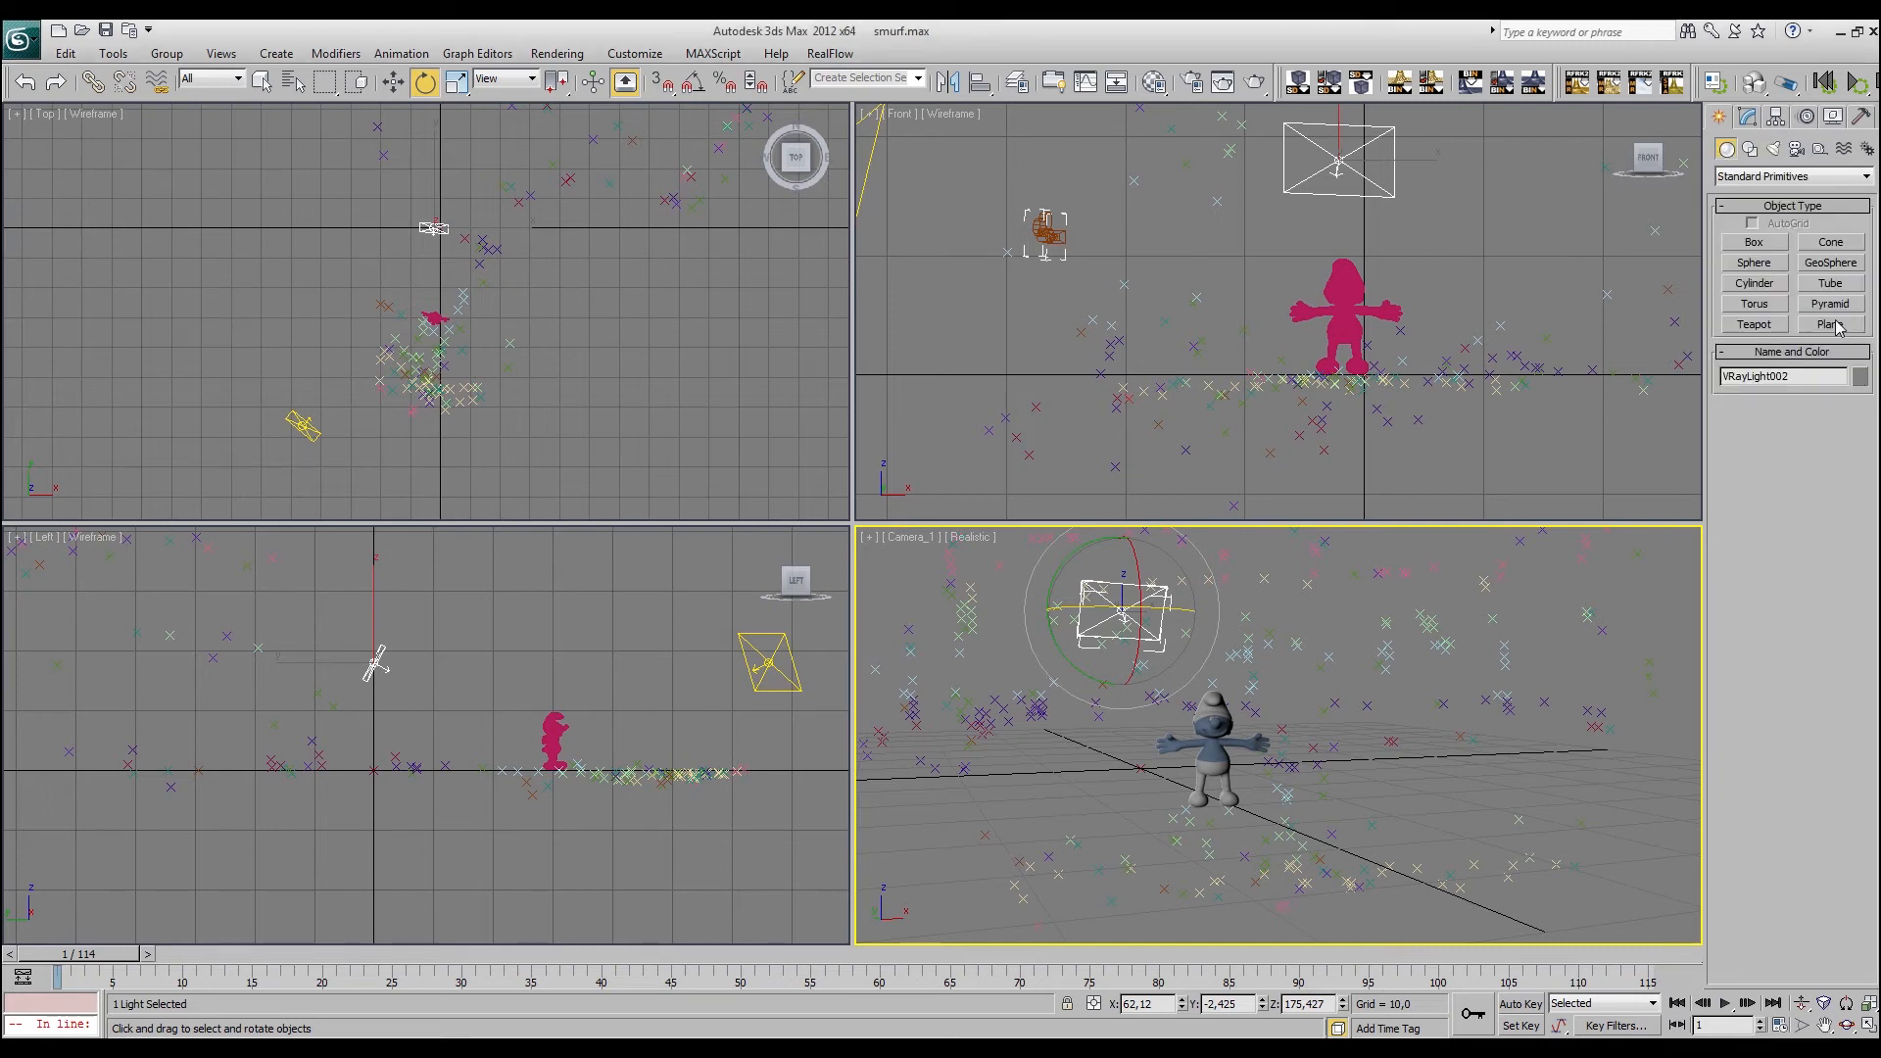
left_click(1834, 325)
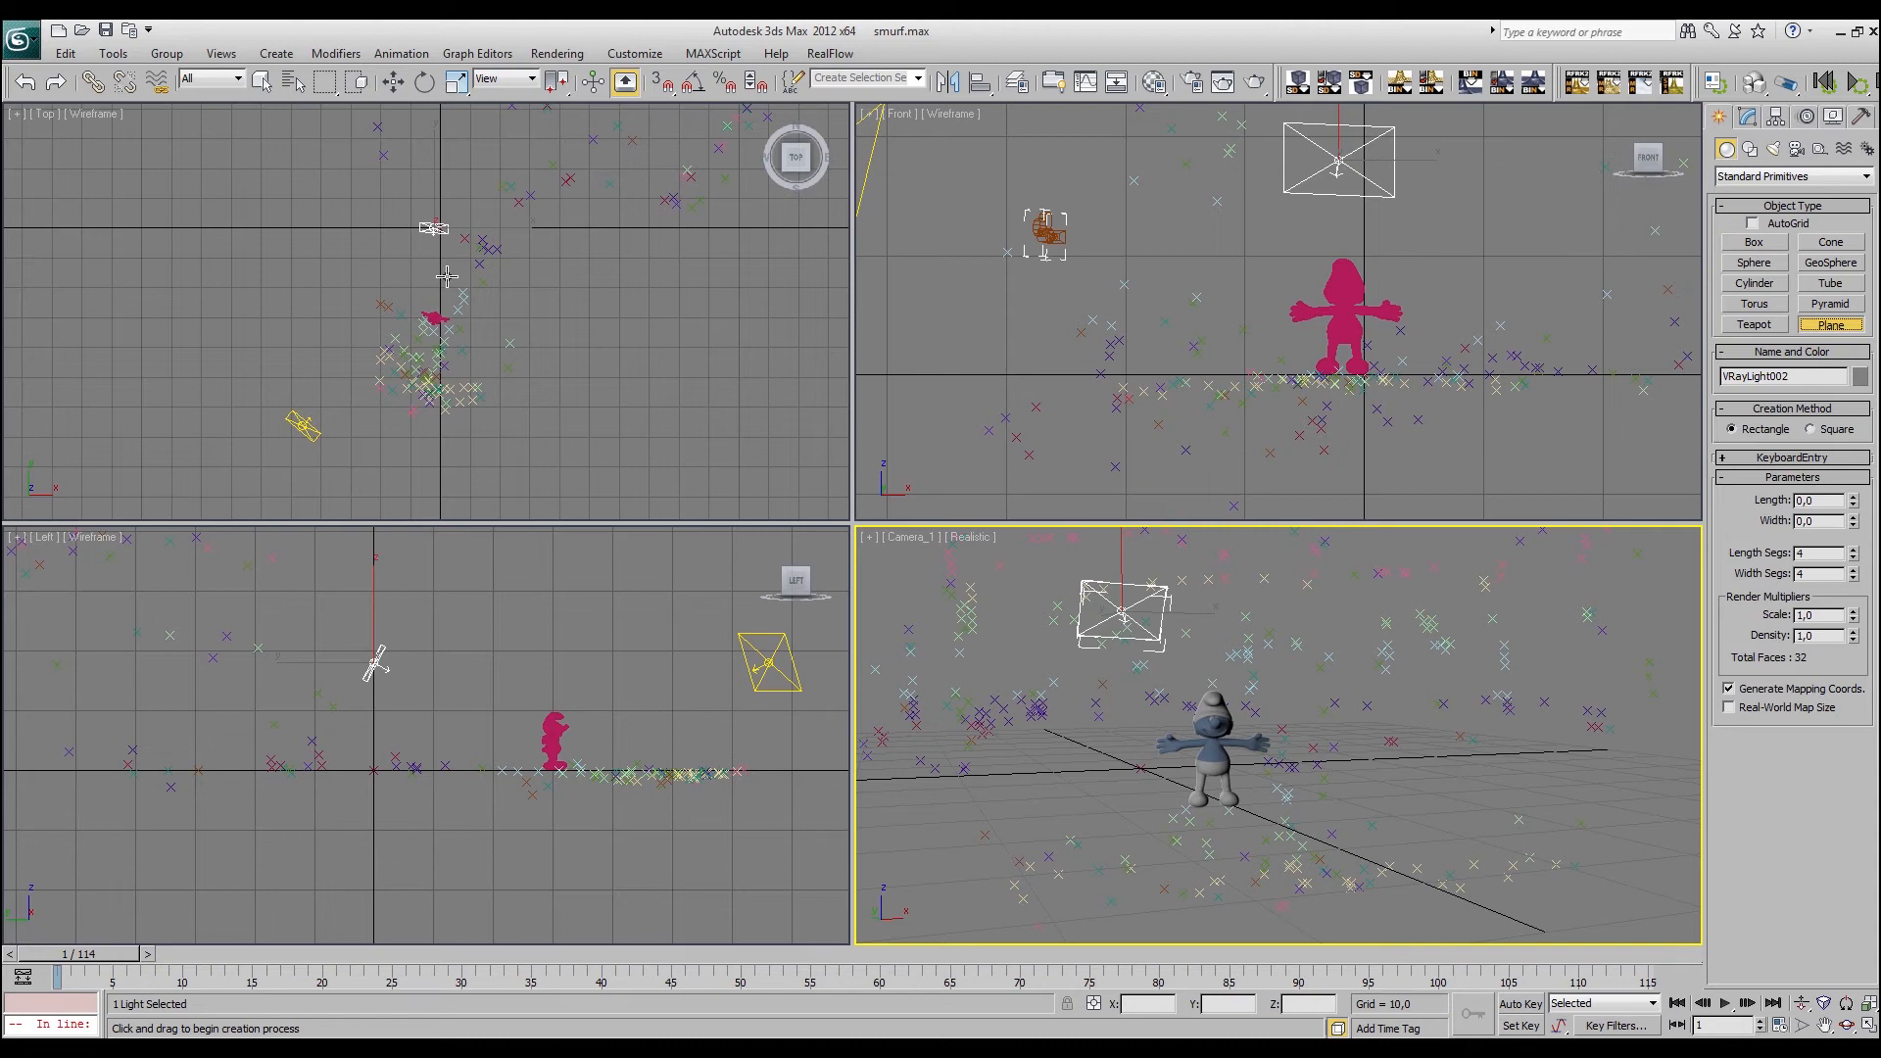
left_click_drag(380, 211, 557, 457)
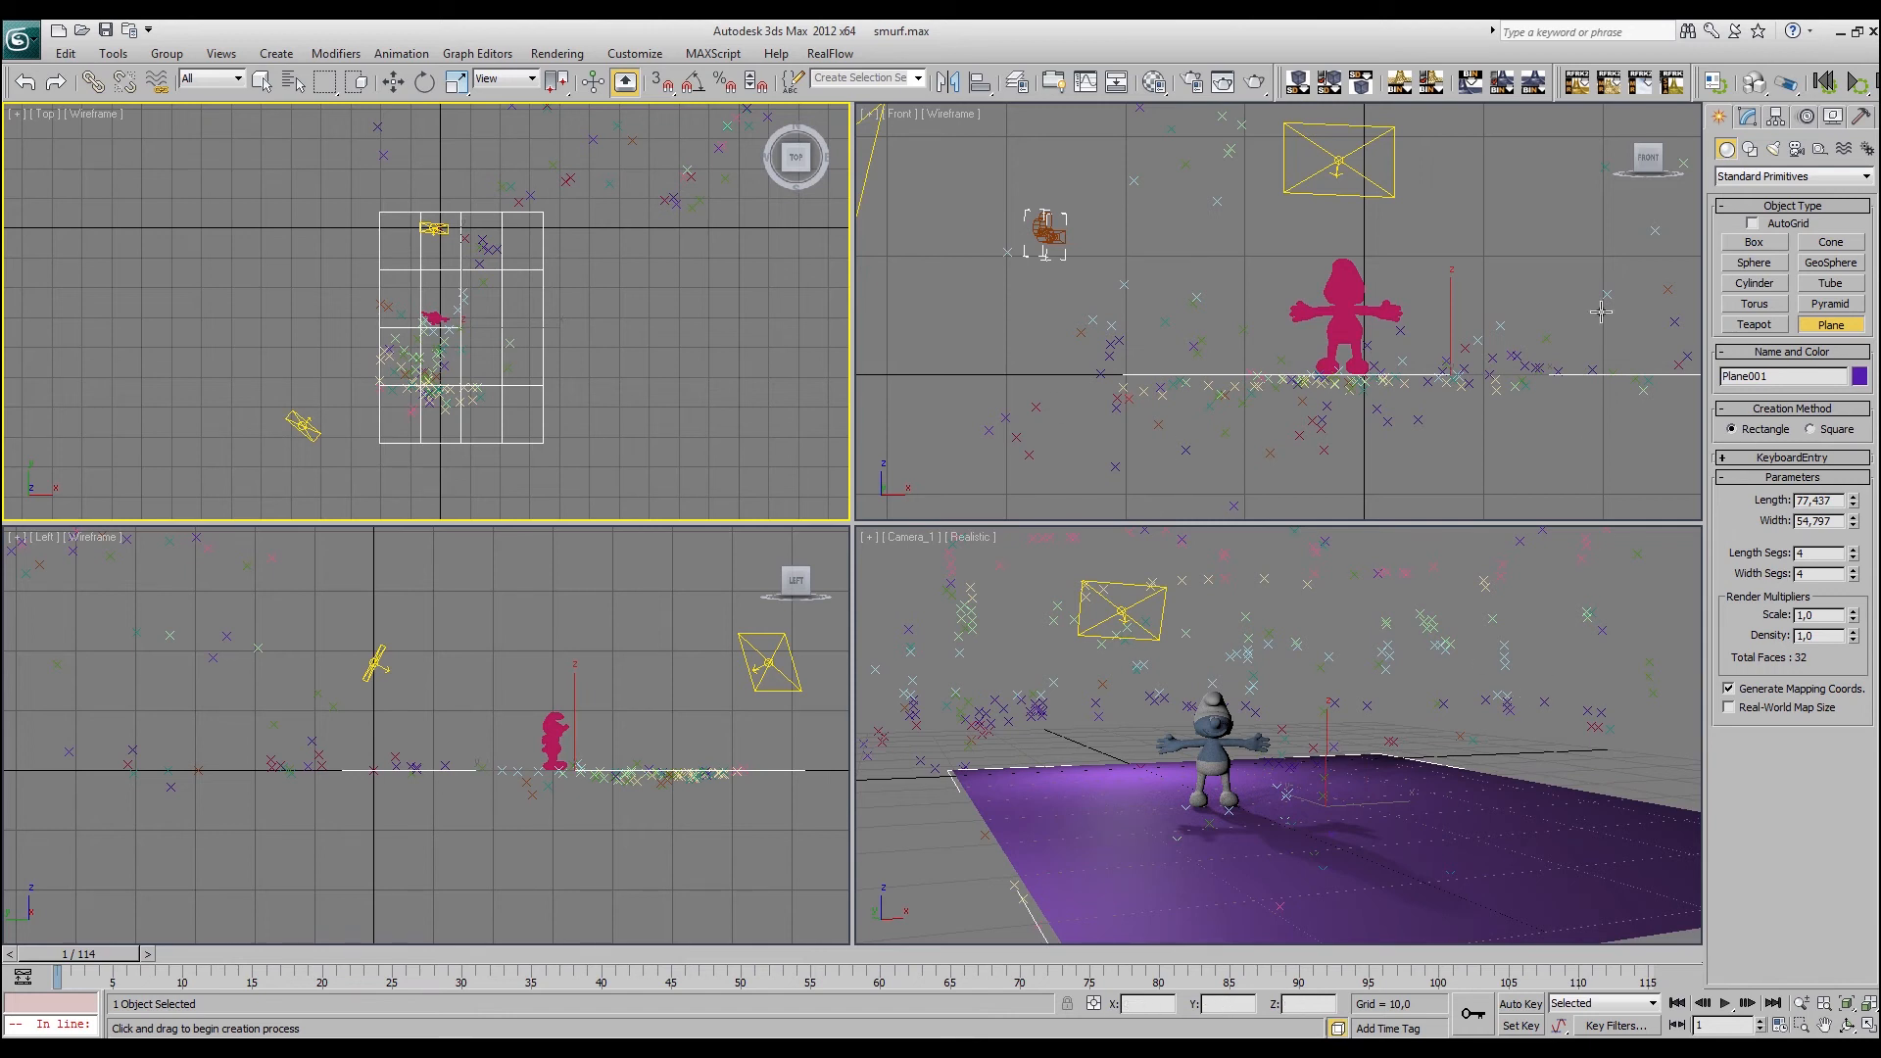
Change the first material slot from Standard to a VRayMtlWrapper, discarding the old material
left_click(1155, 83)
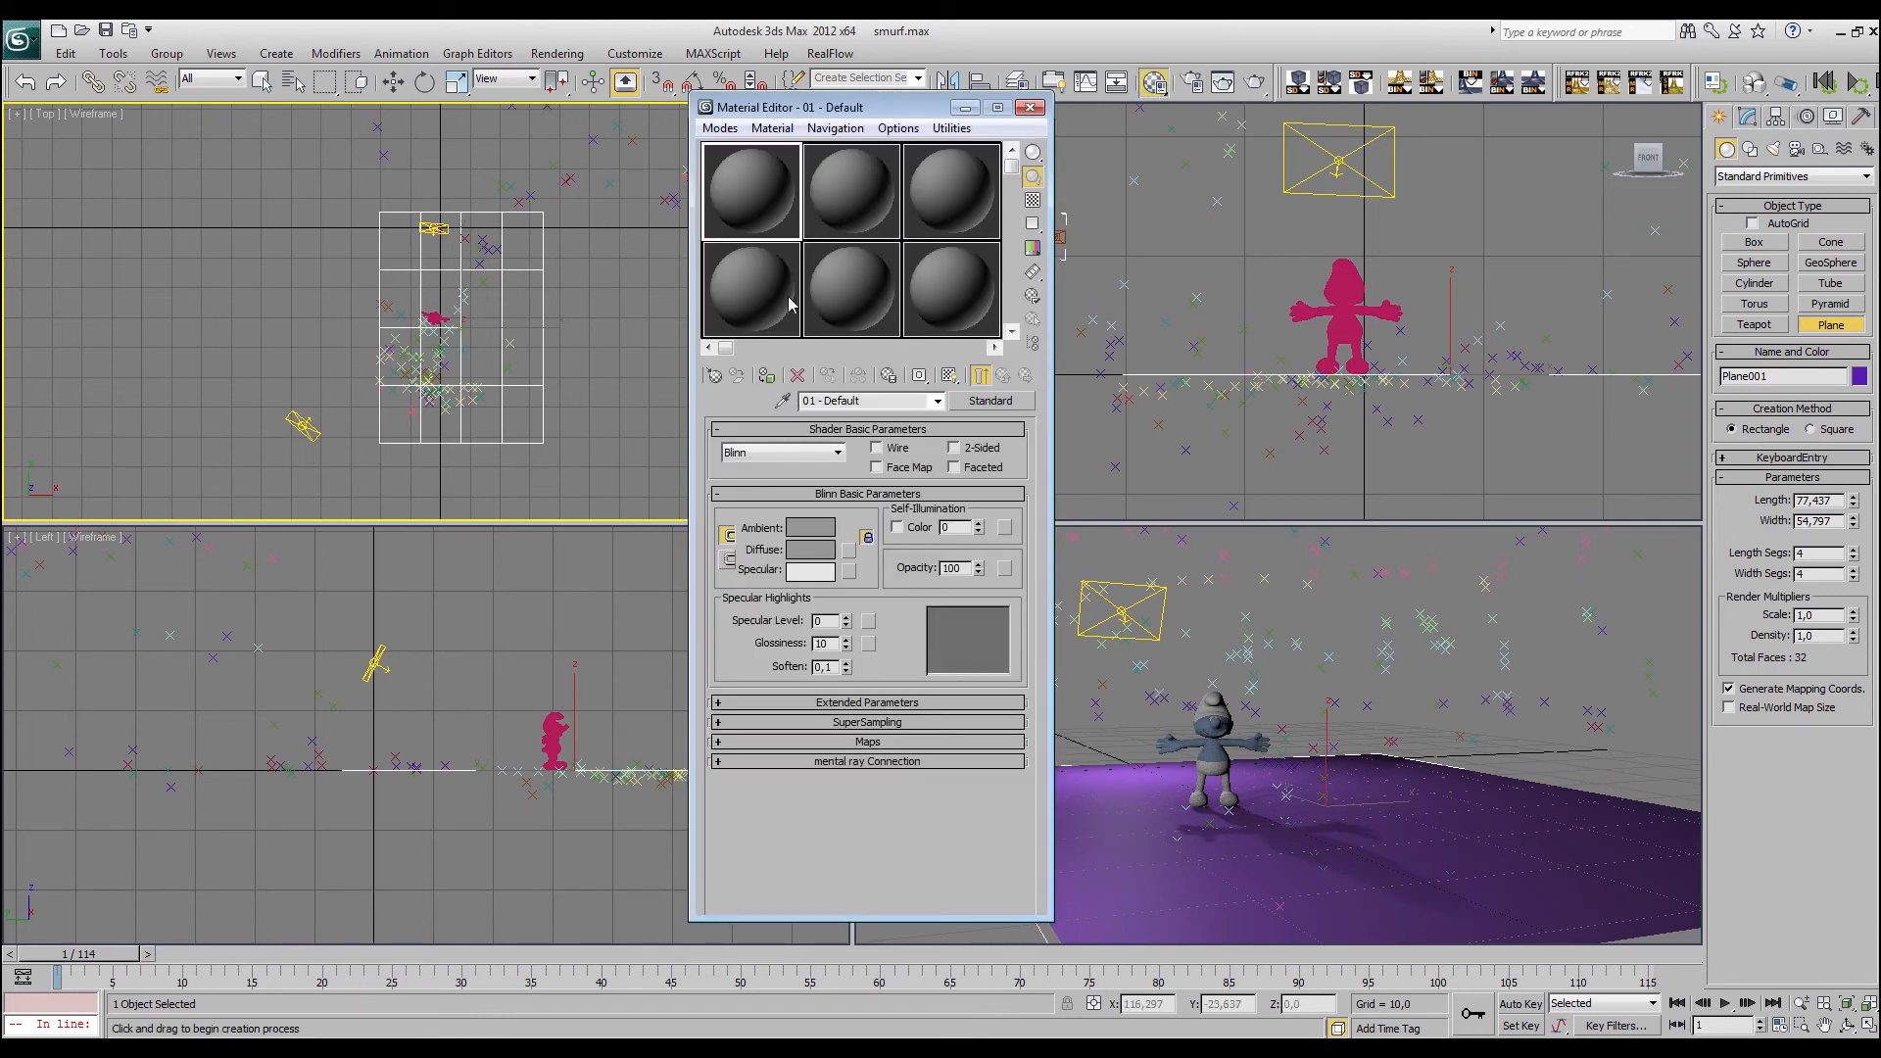
left_click(991, 400)
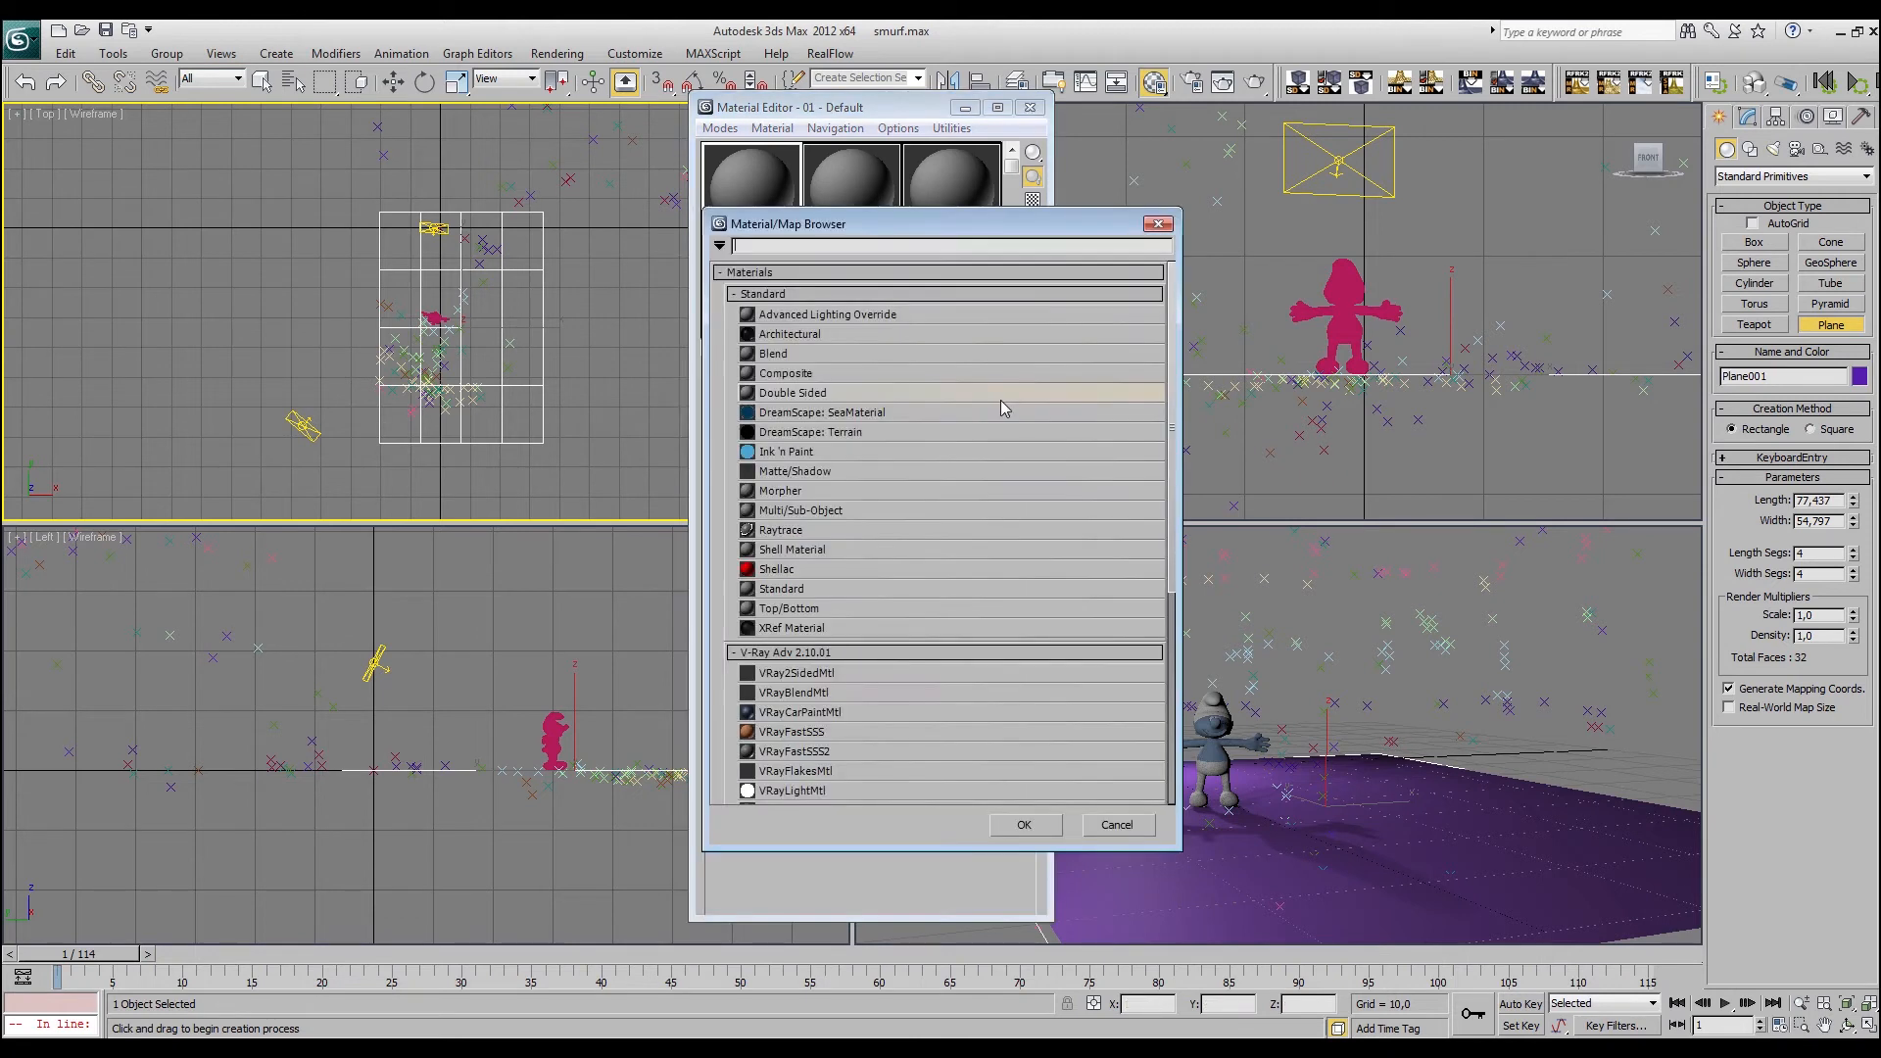
scroll(889, 695, "down", 4)
scroll(890, 697, "down", 1)
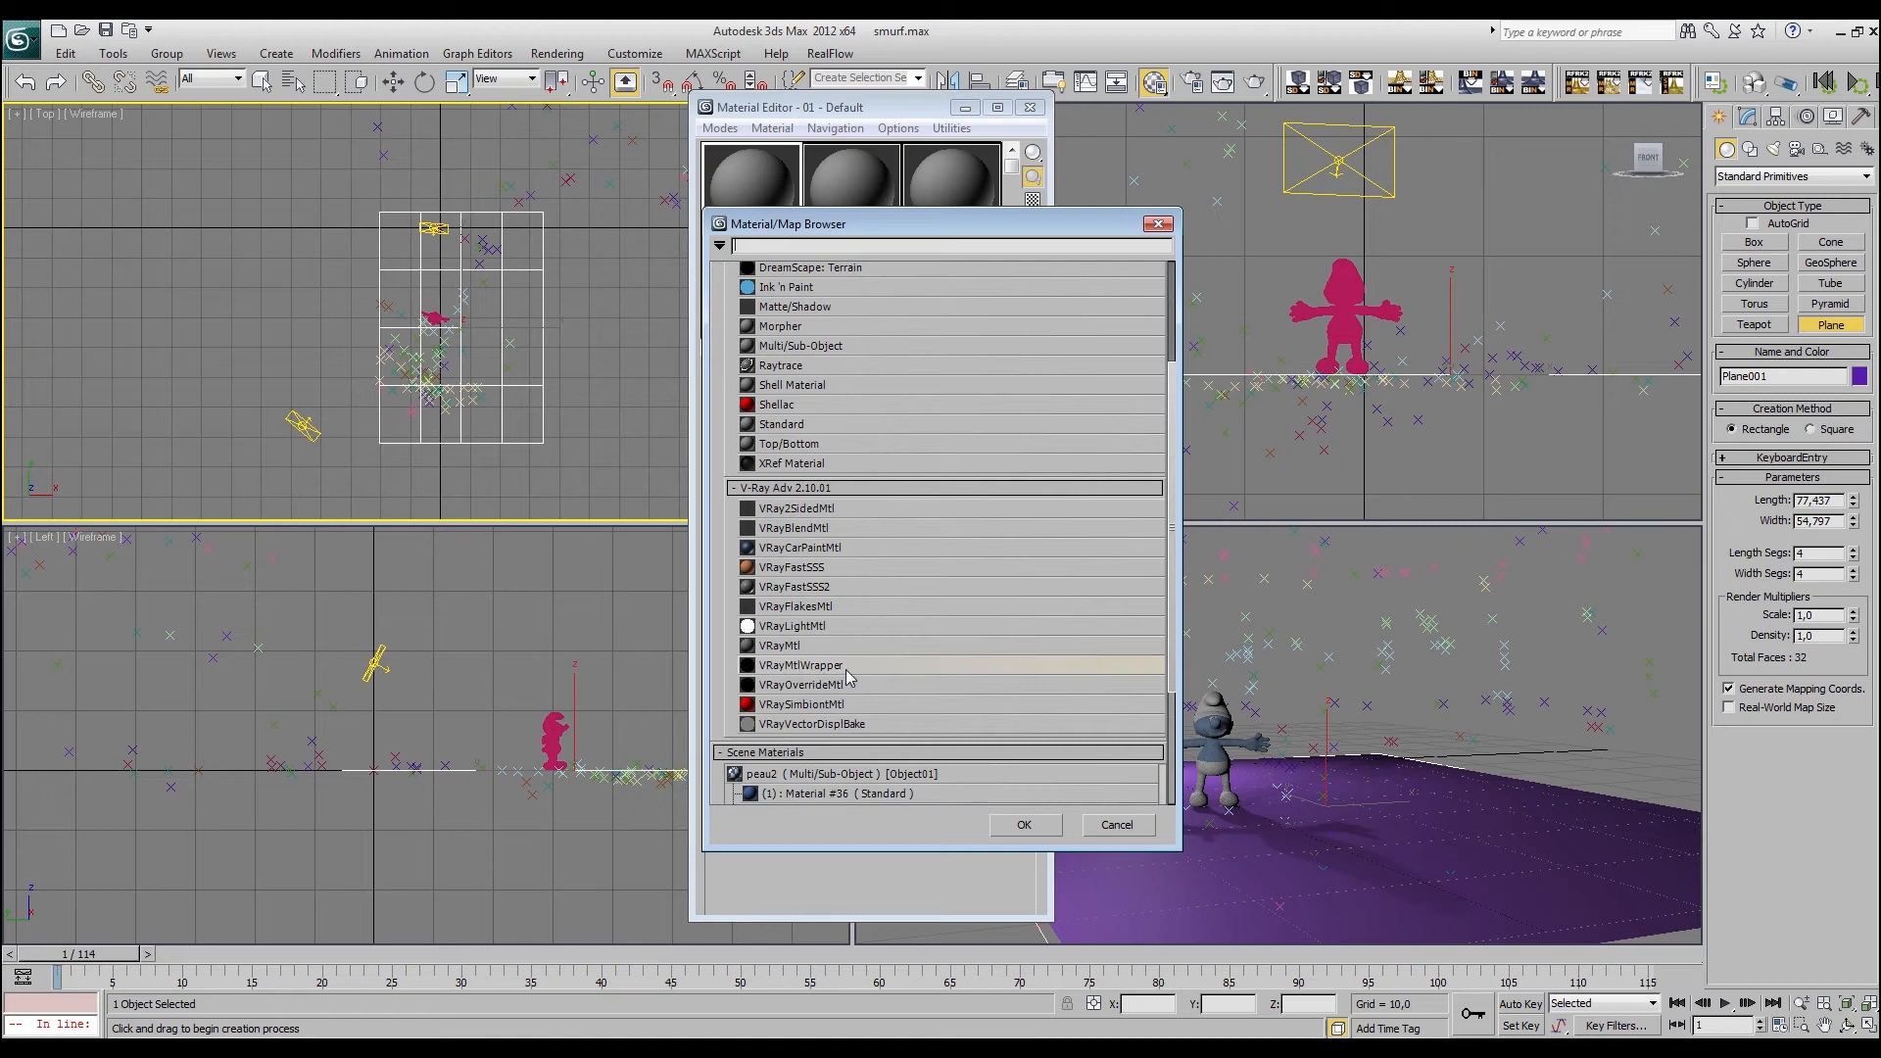
double_click(855, 674)
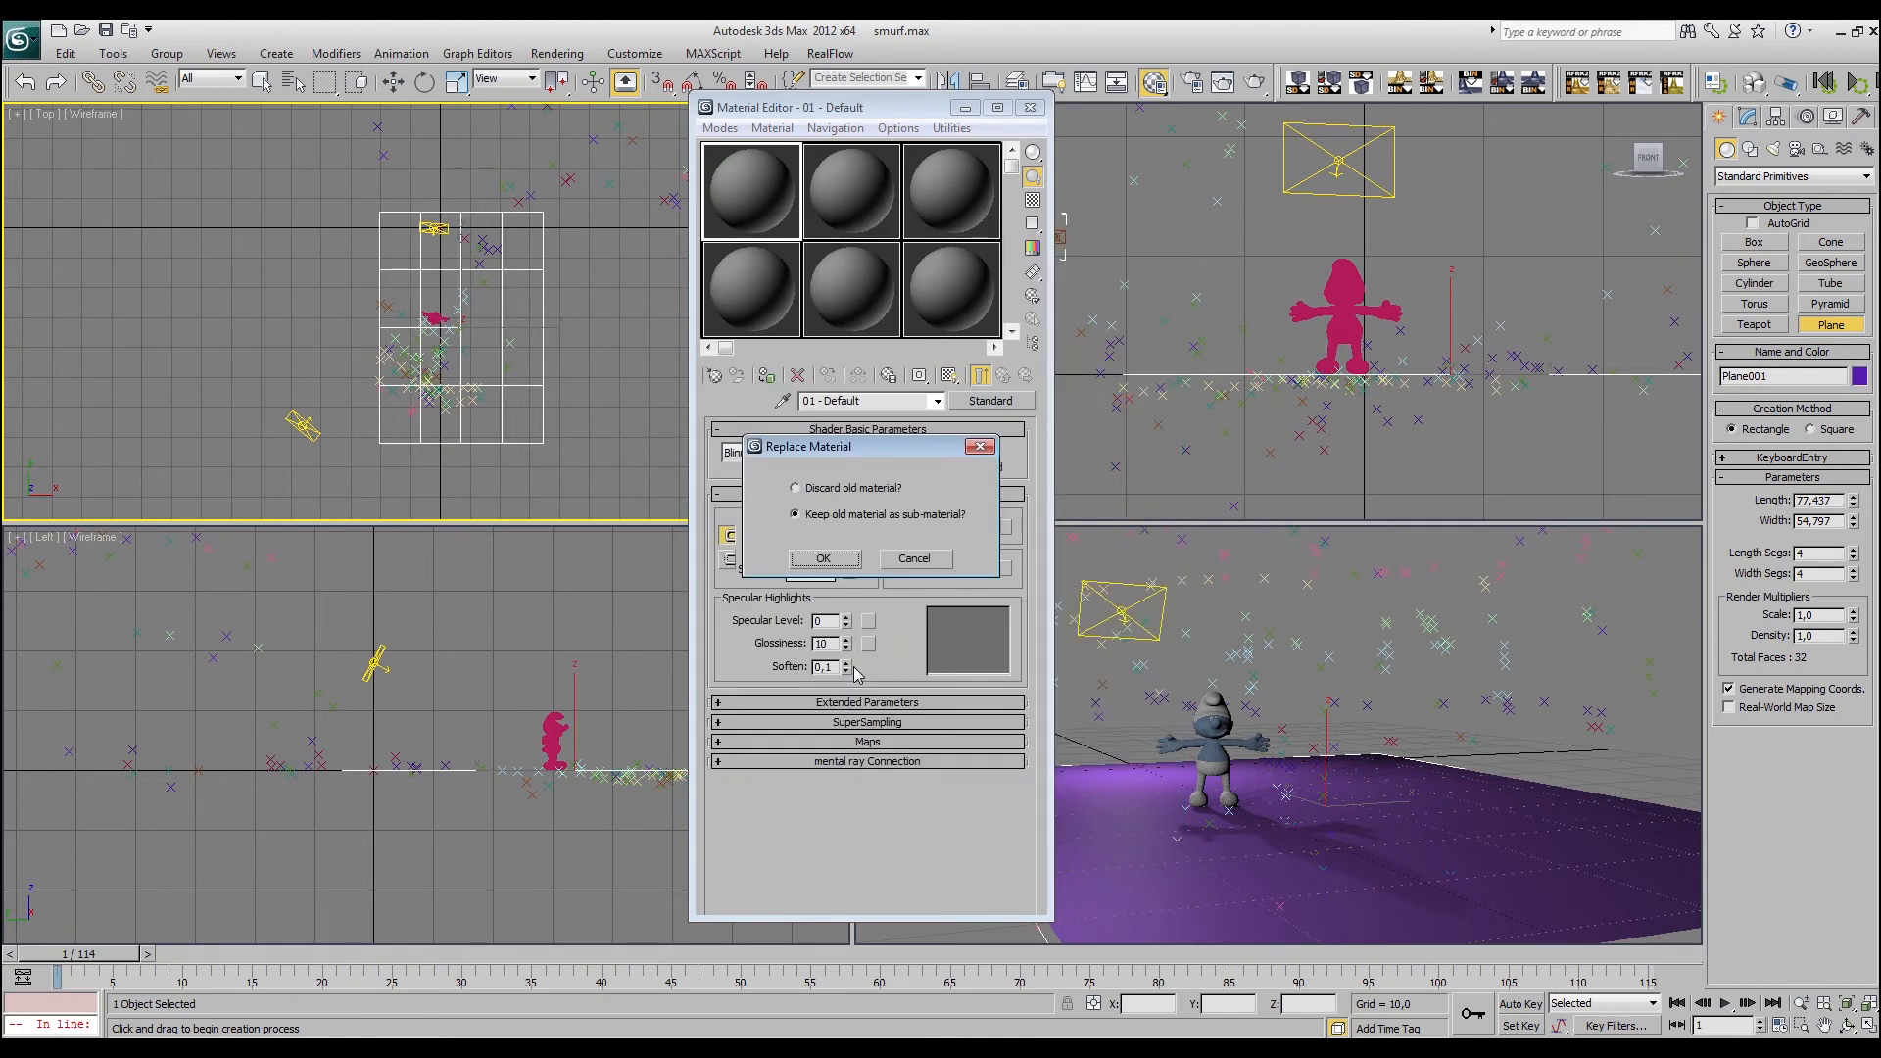
left_click(828, 488)
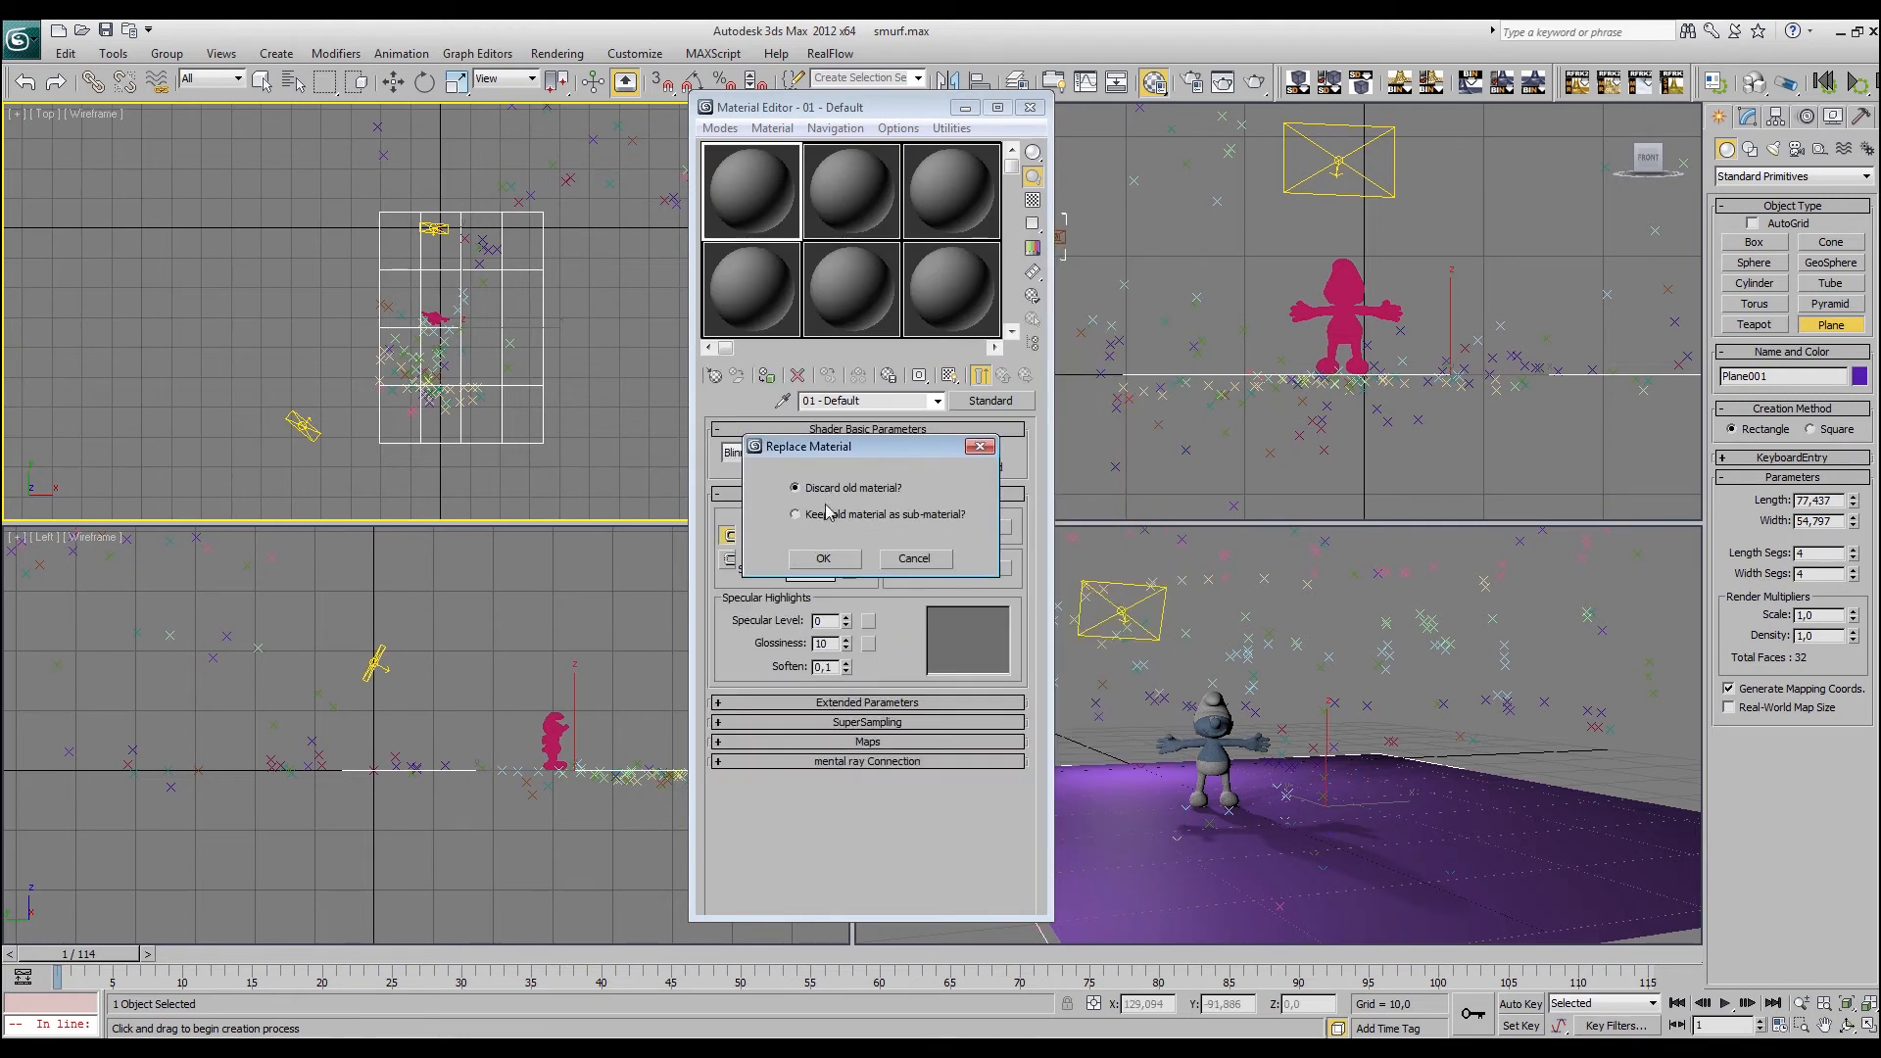
left_click(816, 565)
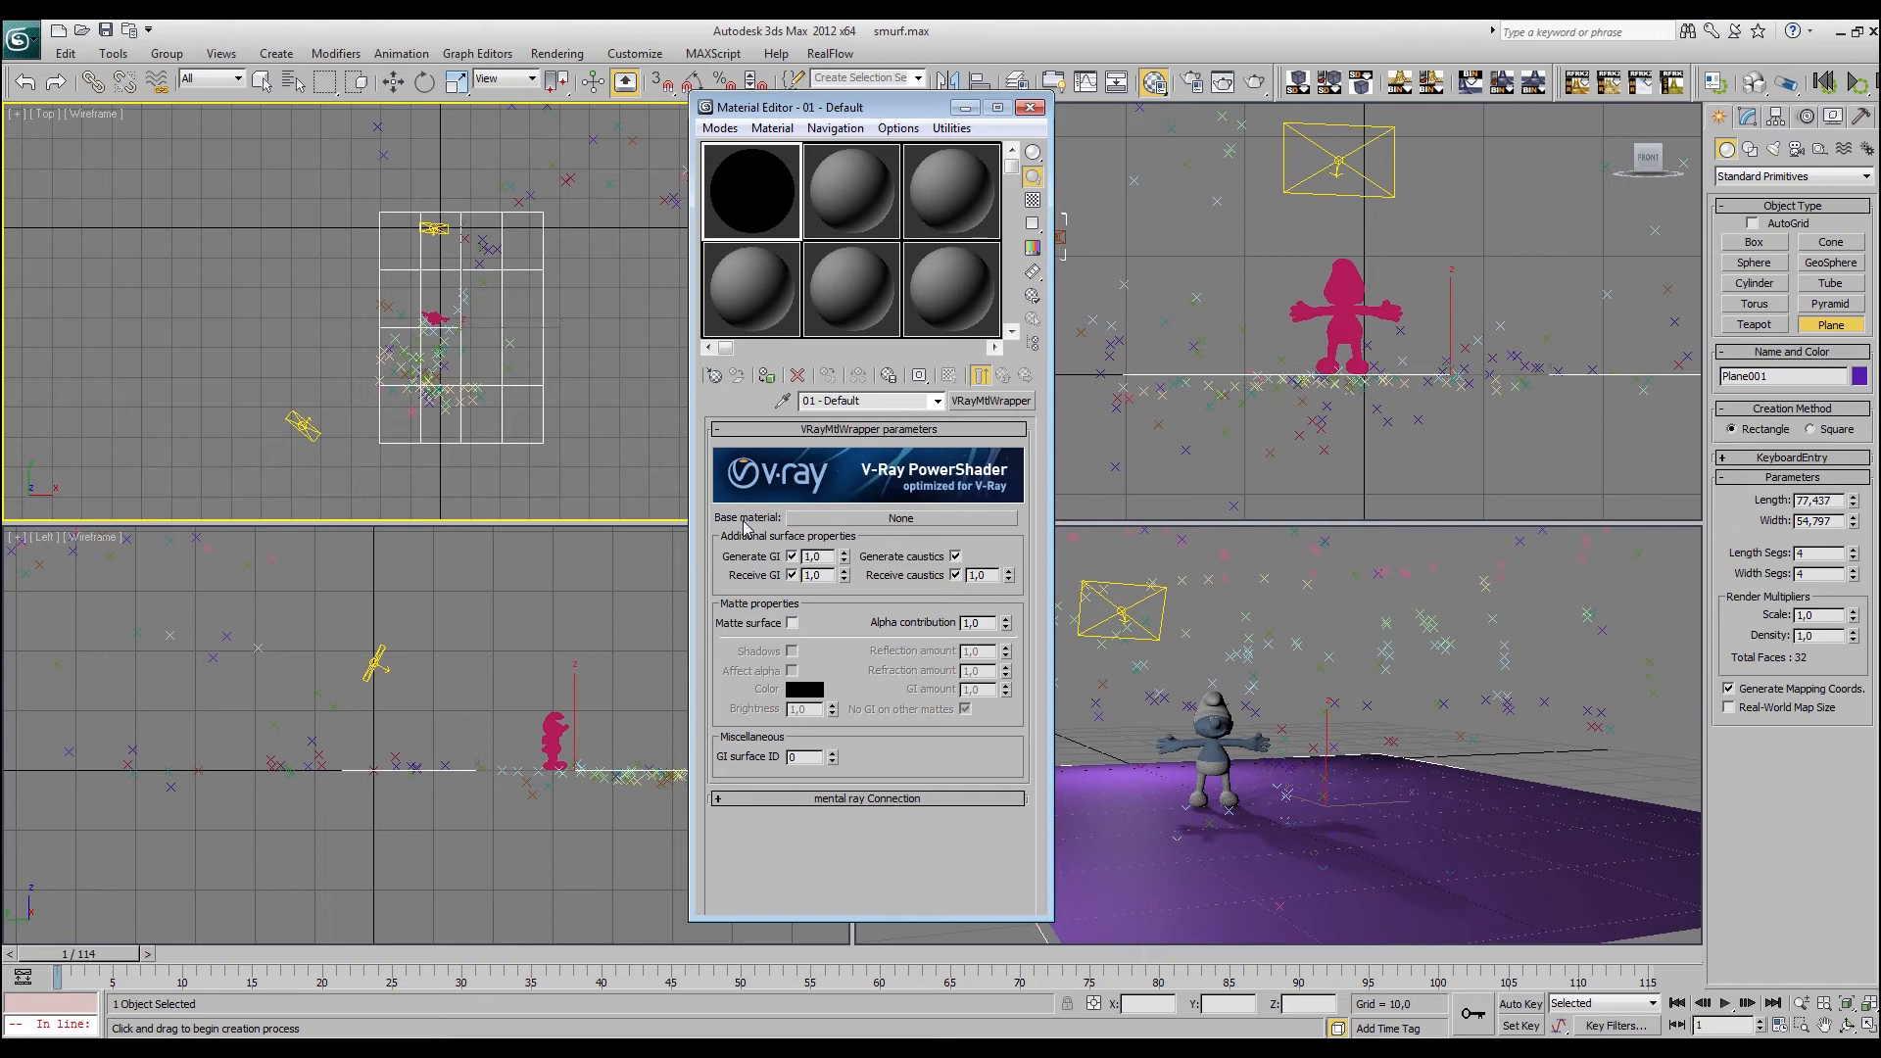
Turn off Generate GI and Receive GI on the wrapper, enable Matte surface, Shadows and Affect alpha, and set Alpha contribution to -1
left_click(792, 576)
left_click(793, 624)
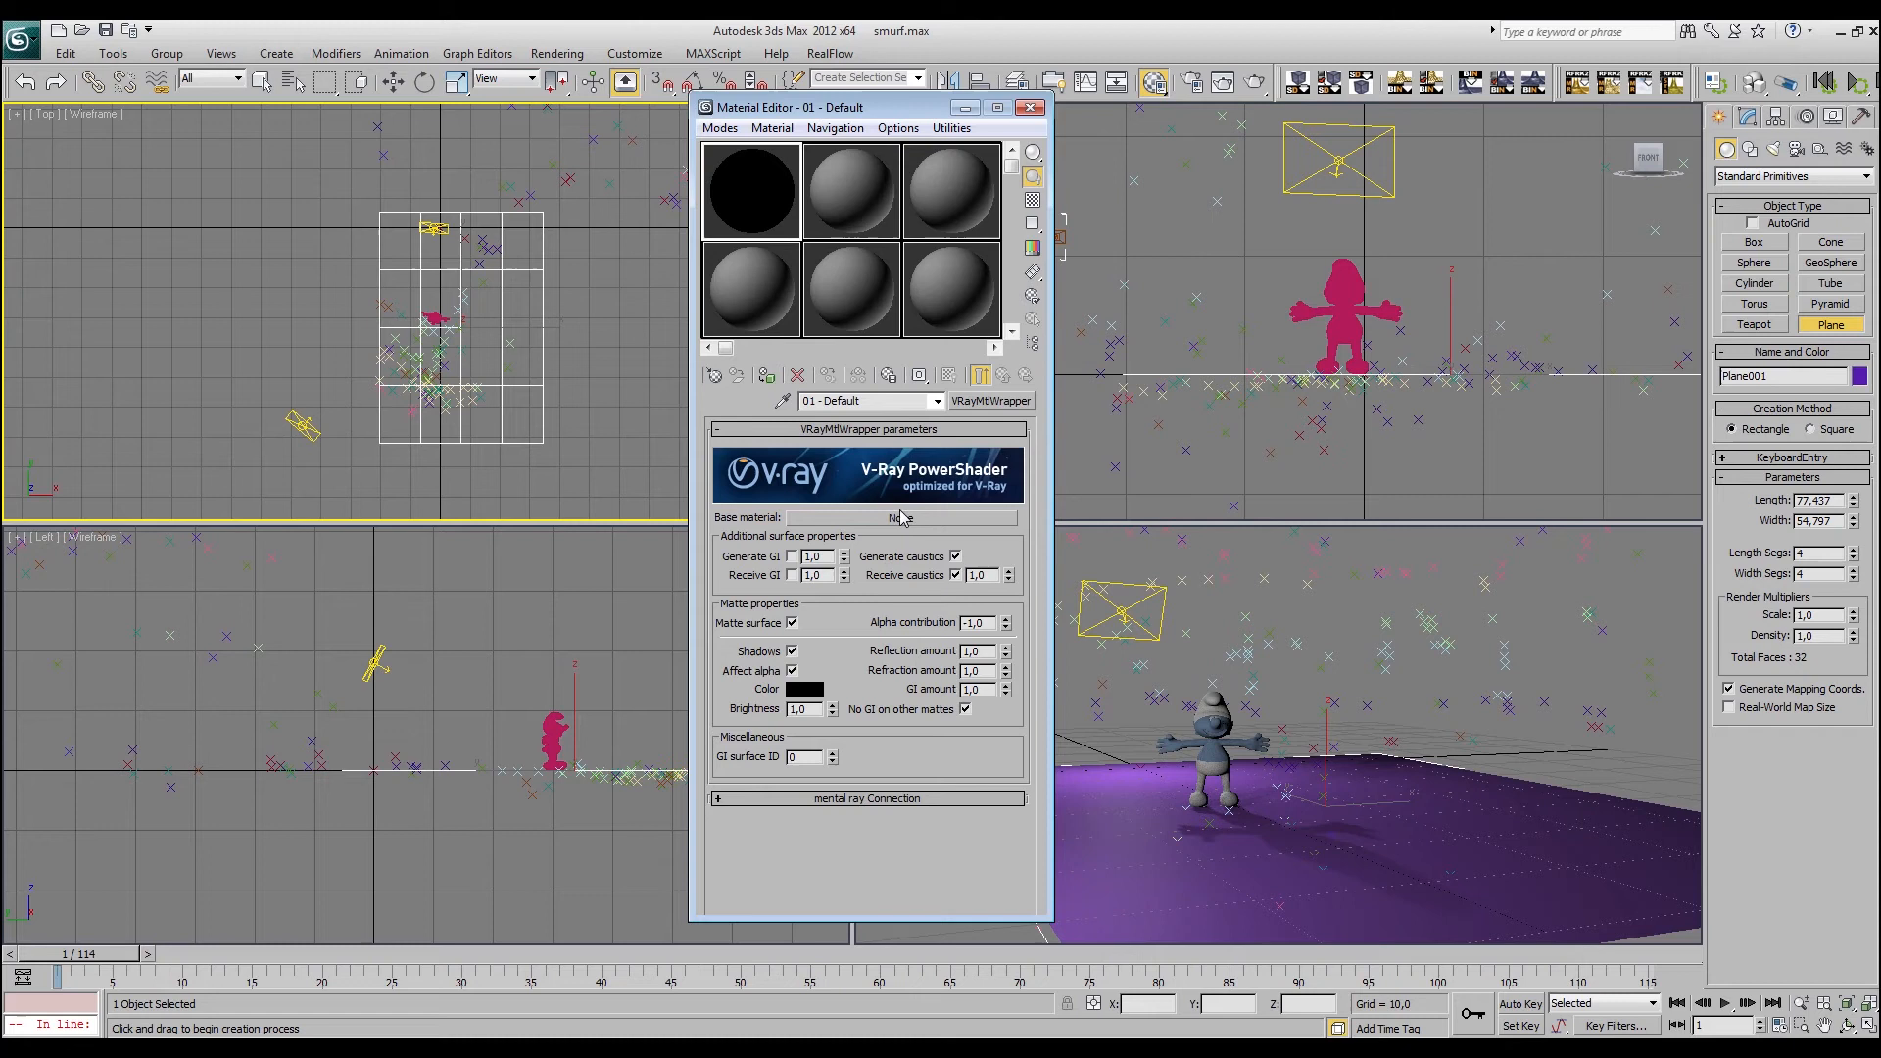
Use a VRayMtl as the wrapper's base material and assign the wrapper material to the ground plane
left_click(821, 518)
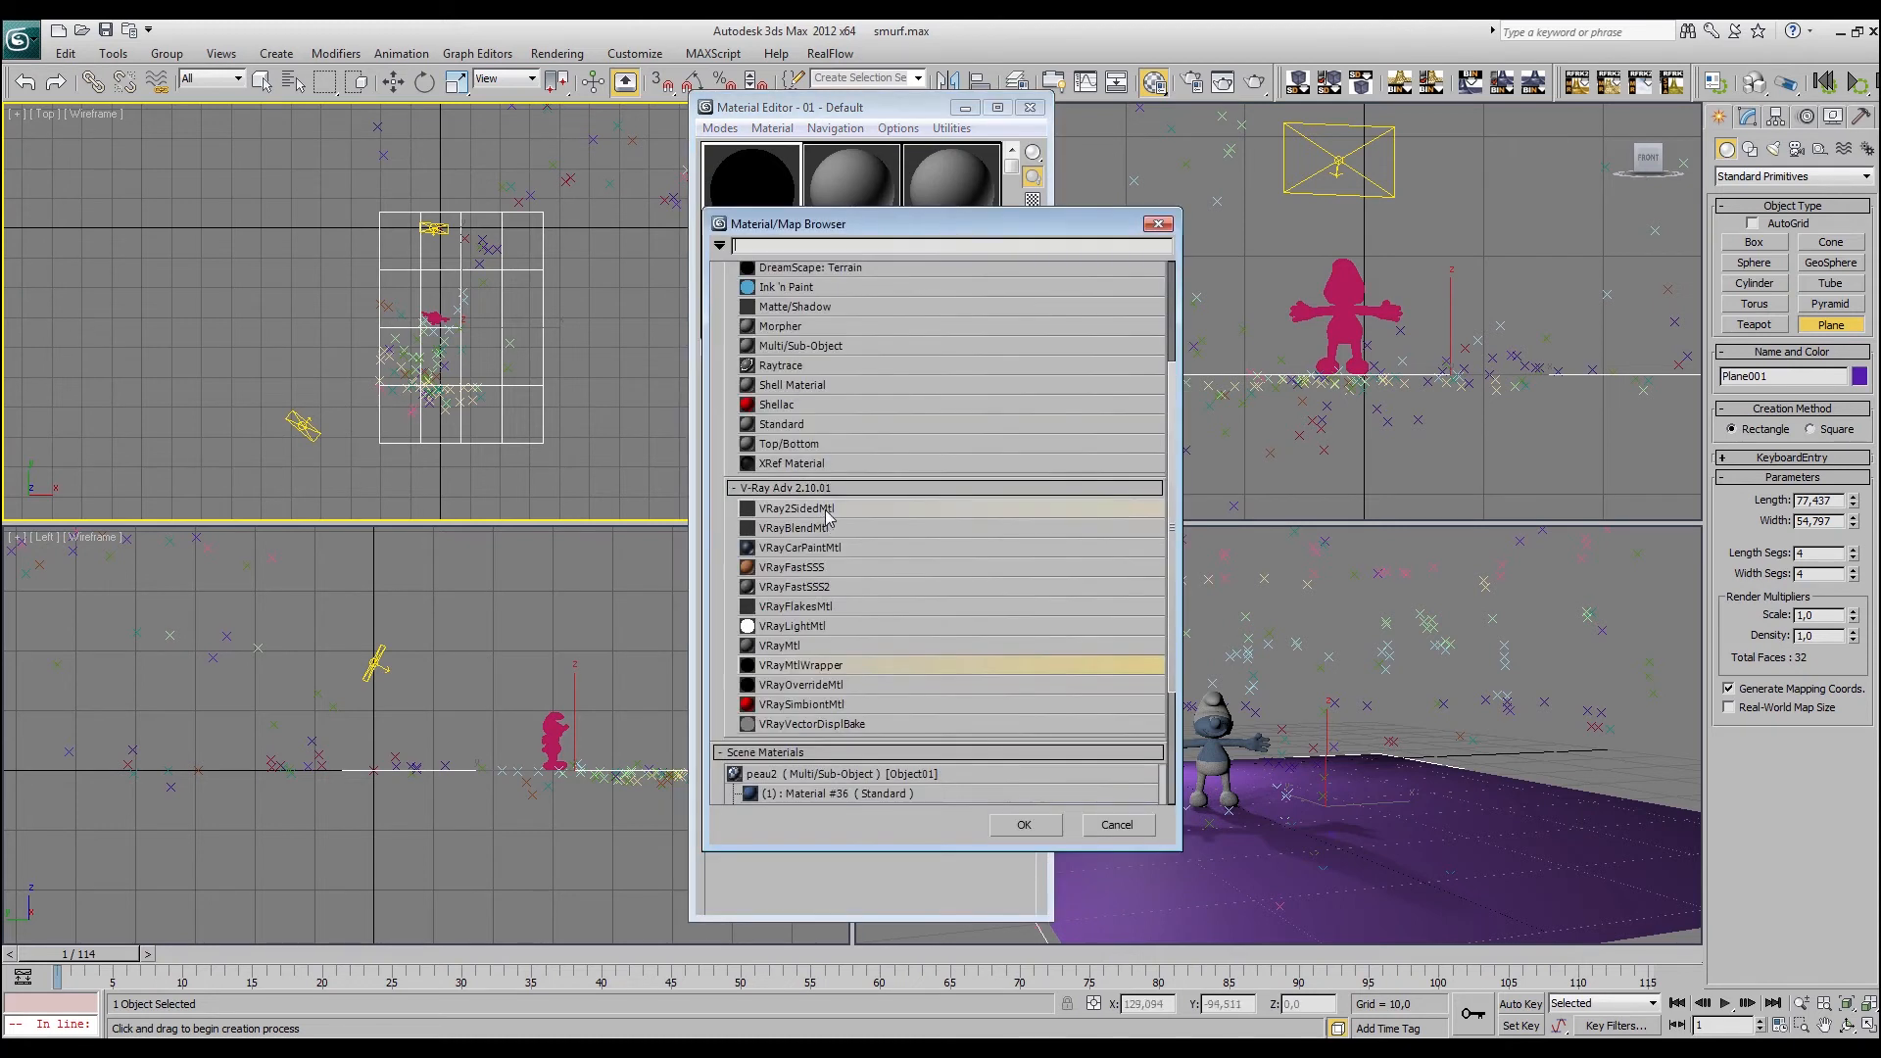
double_click(794, 646)
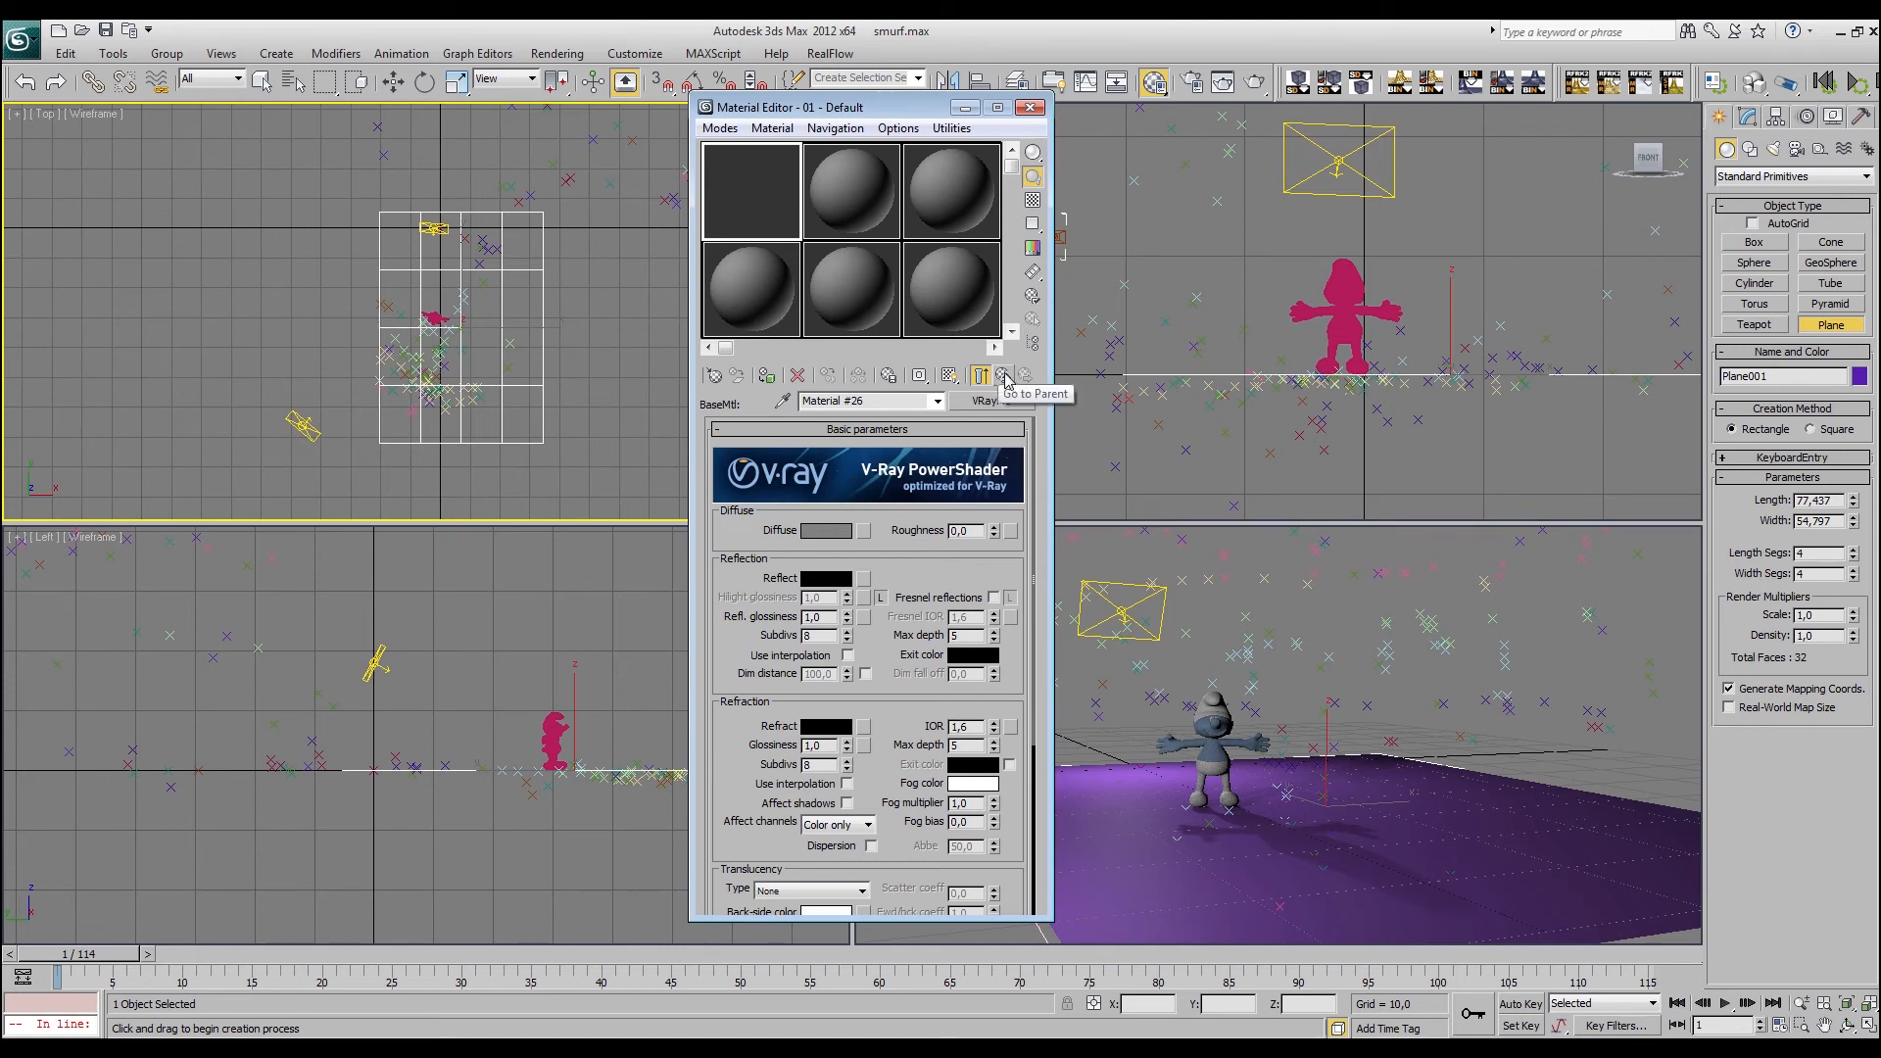
left_click(1004, 376)
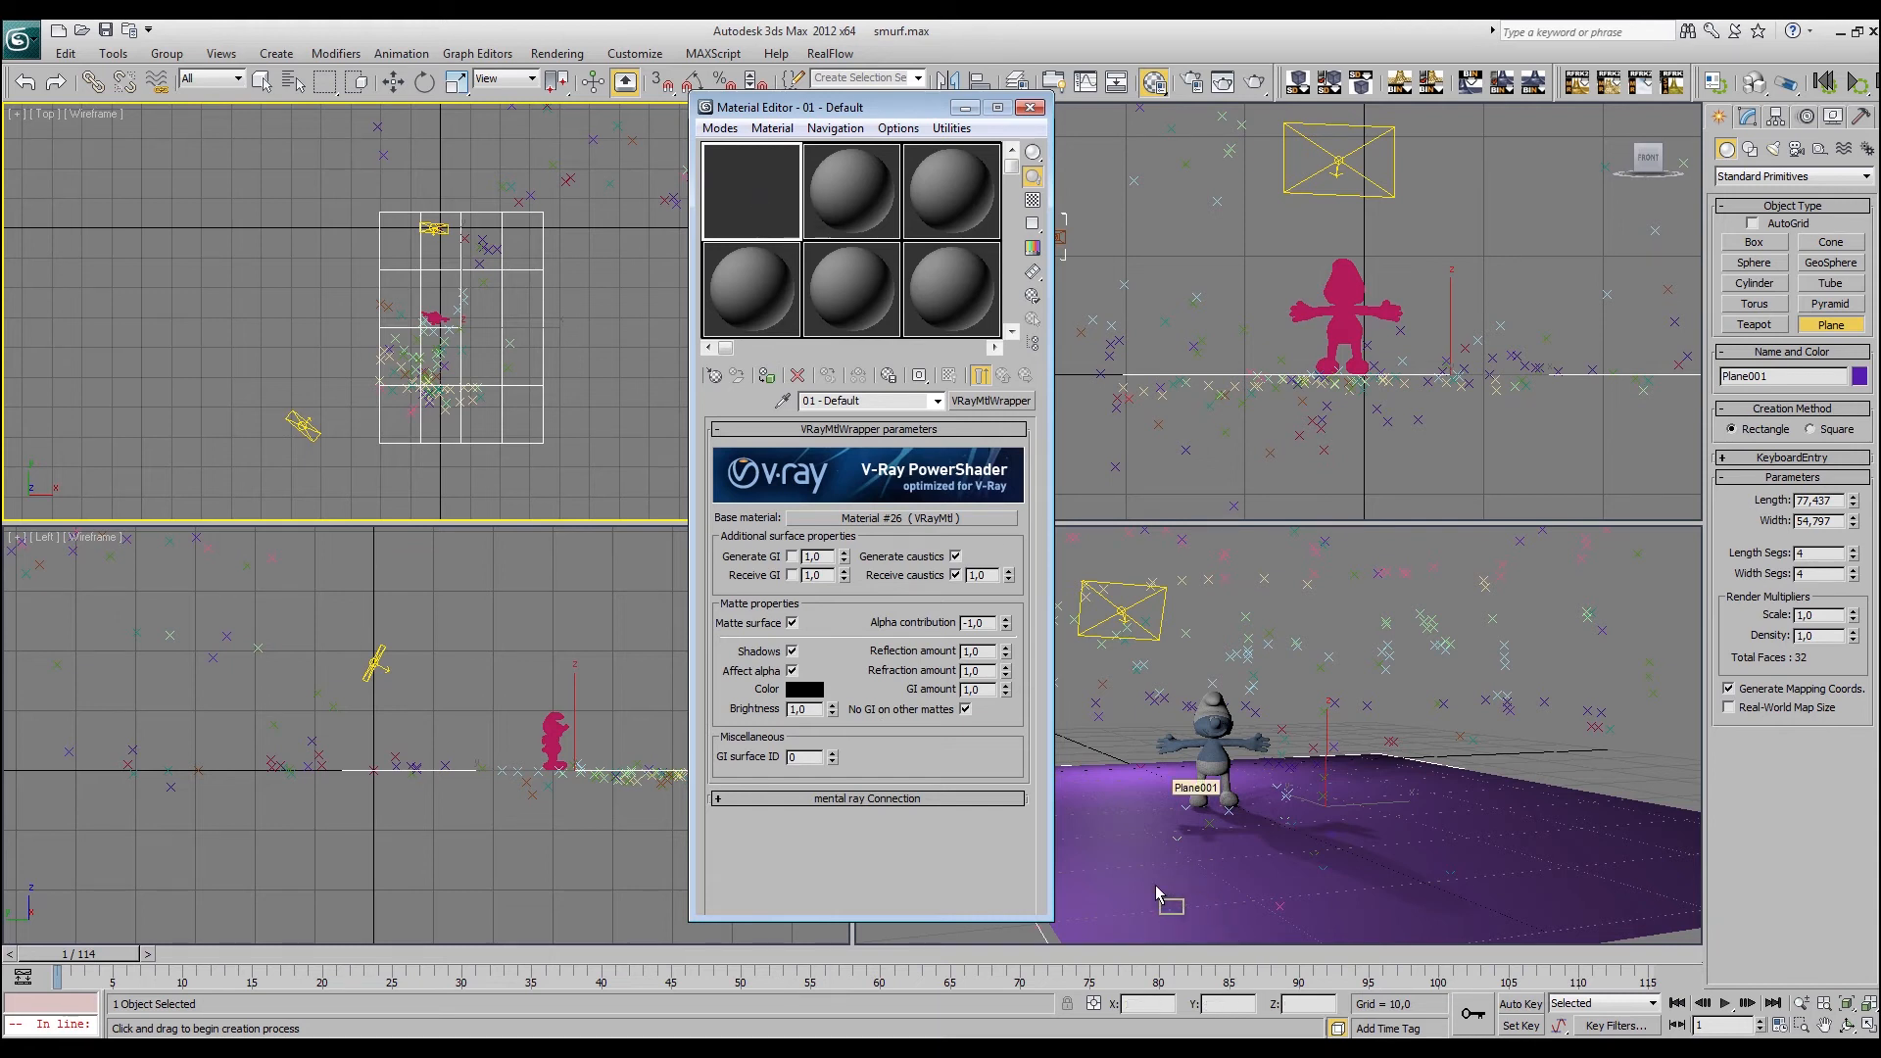
left_click_drag(1156, 892, 1169, 898)
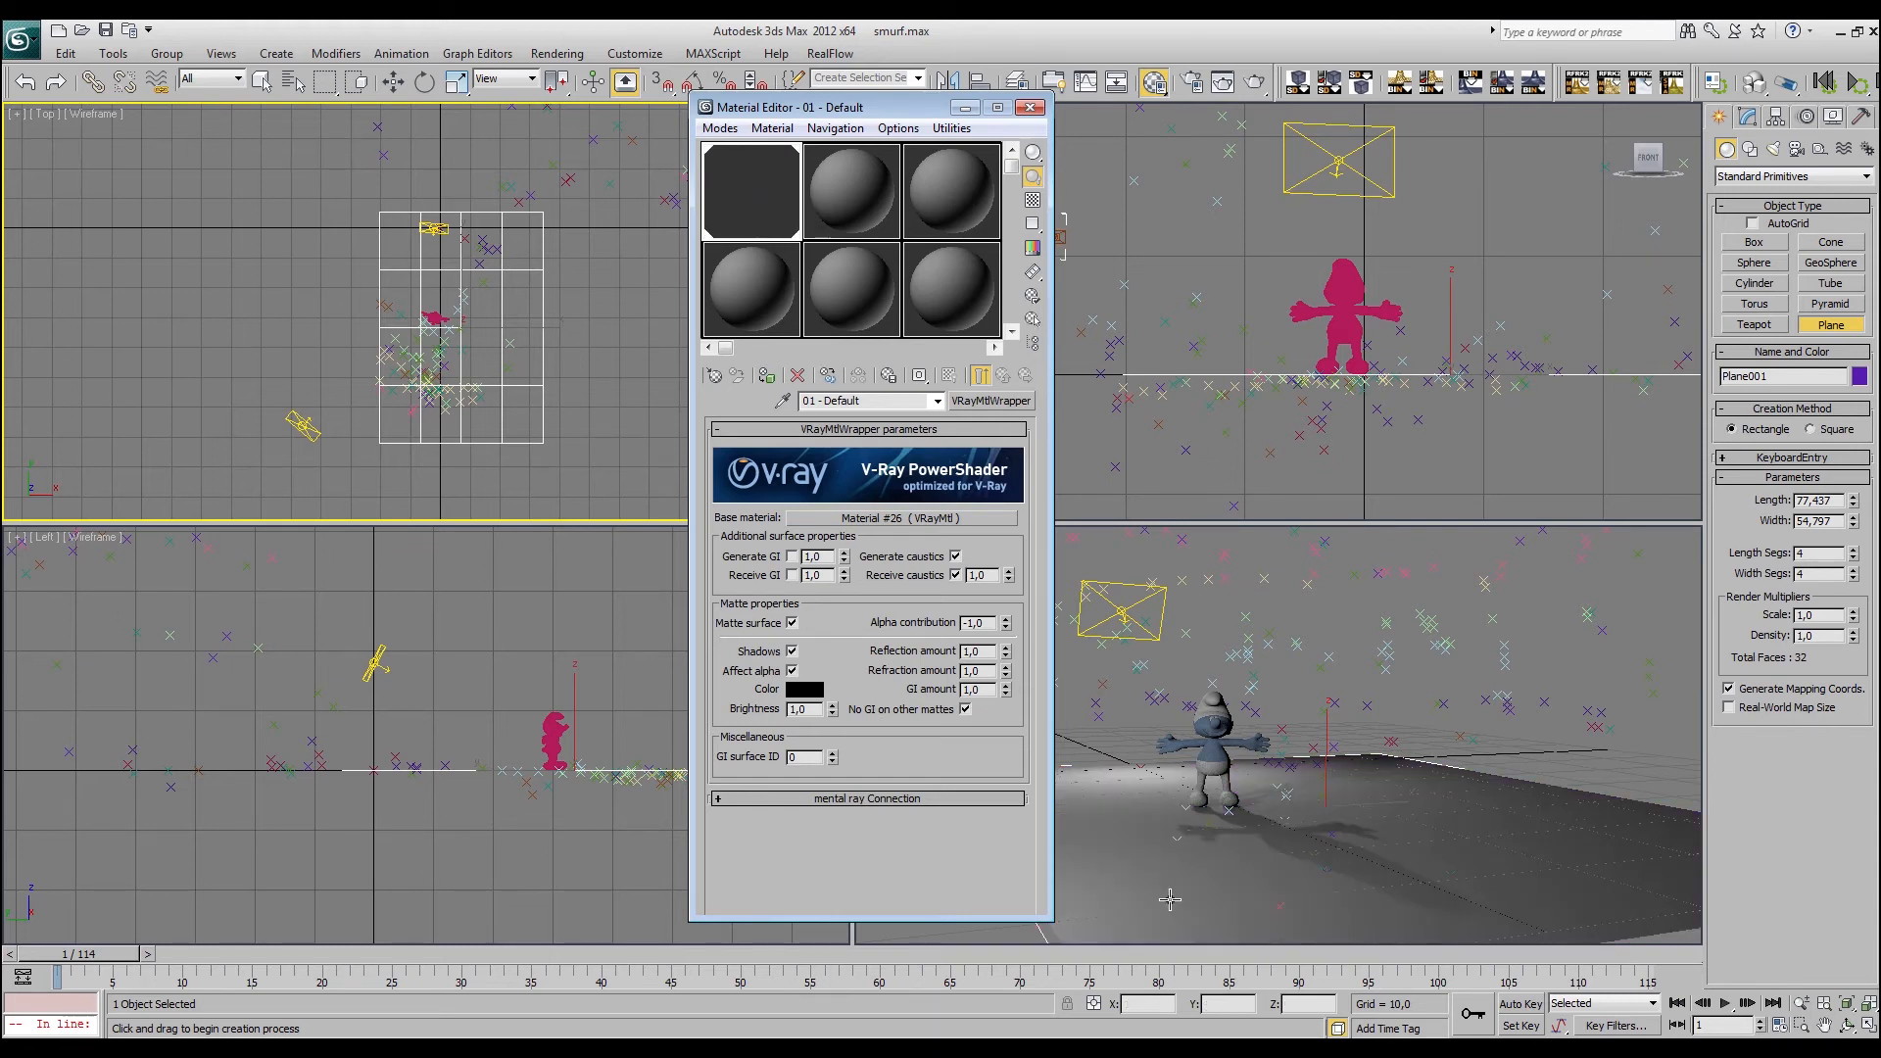
left_click(1032, 110)
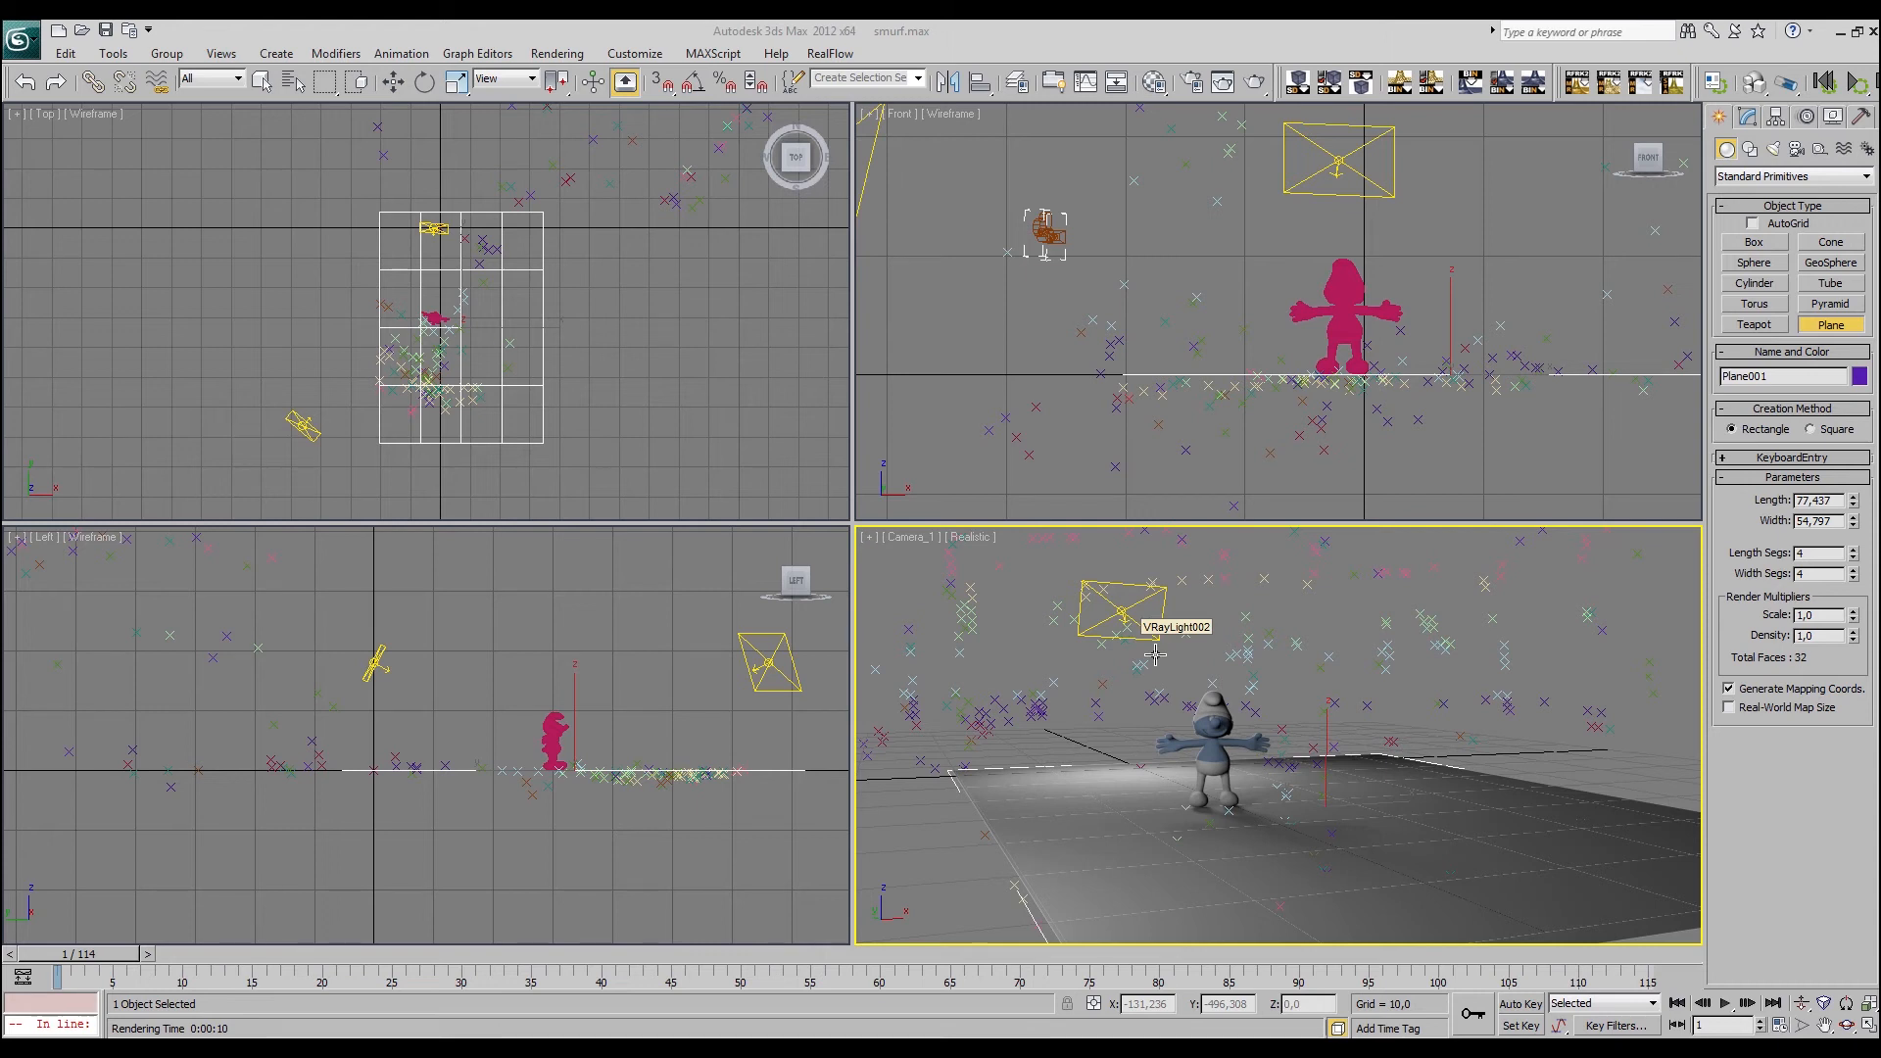
Check the scene's background colour and environment map settings again
left_click(559, 54)
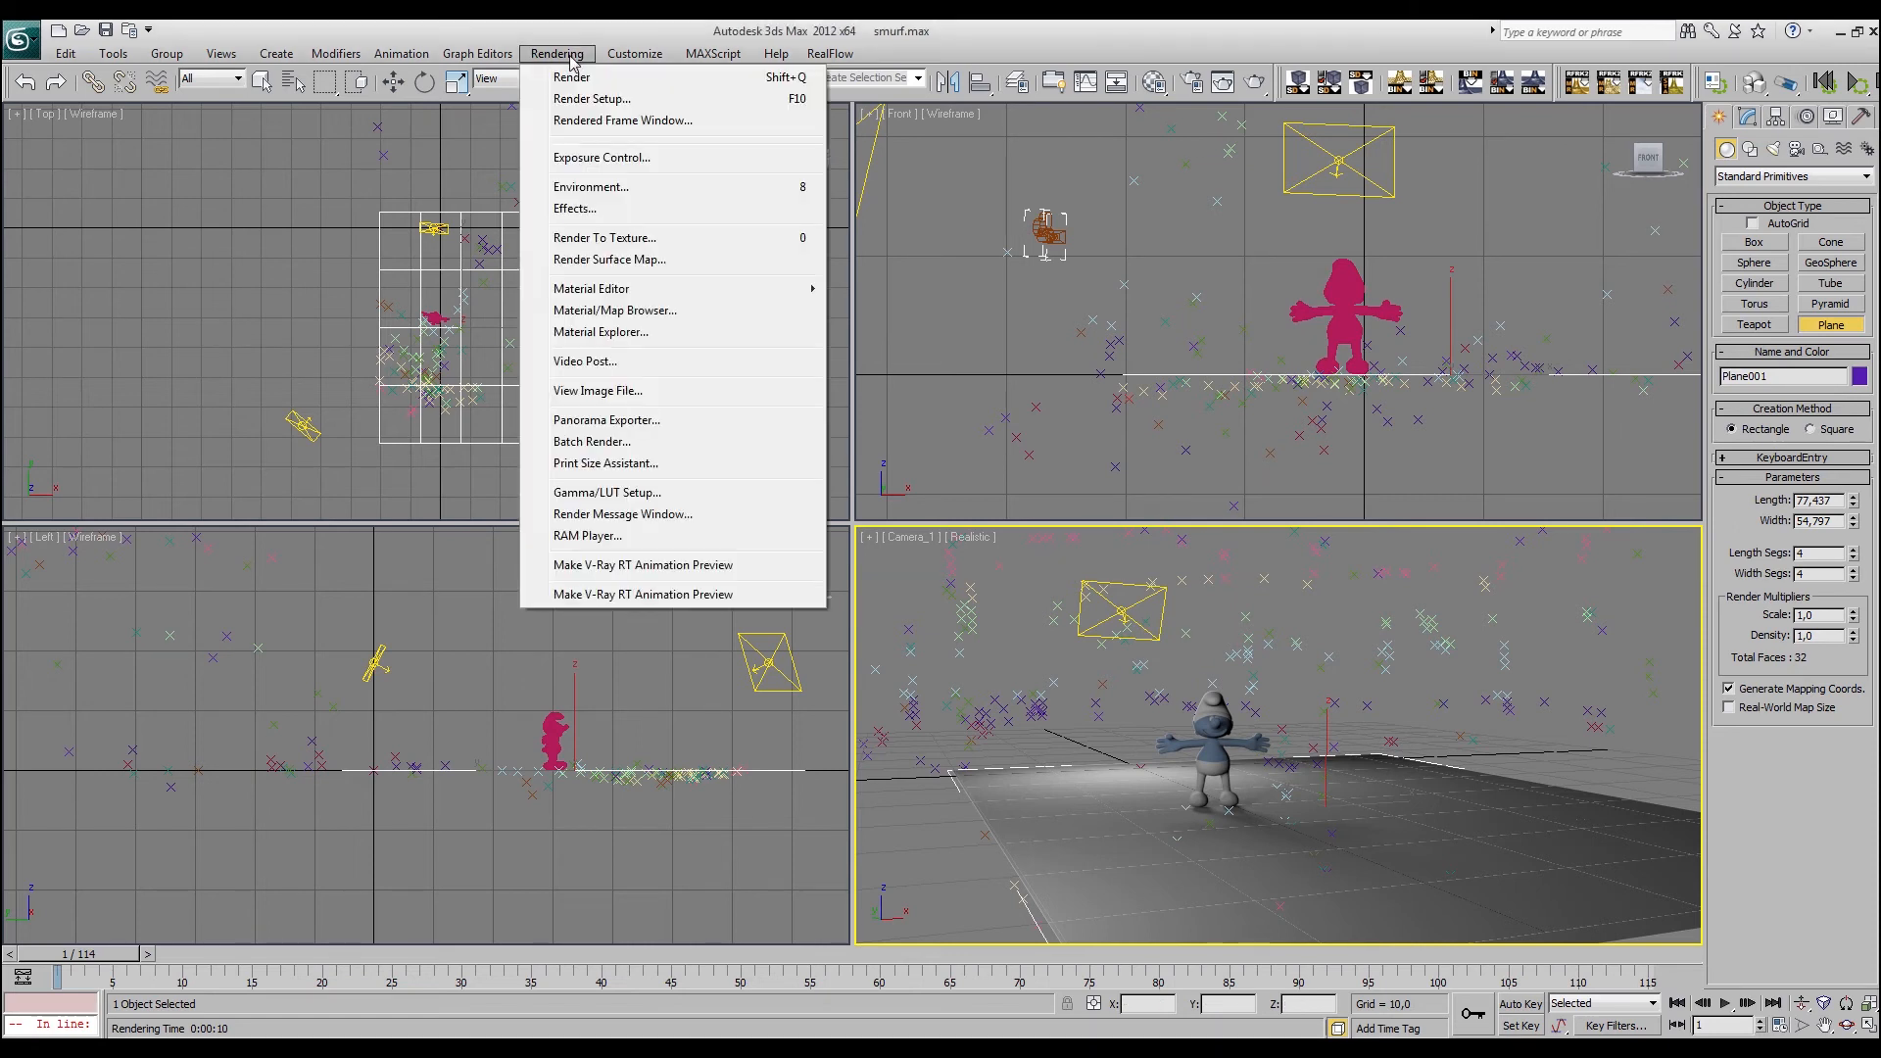
left_click(750, 186)
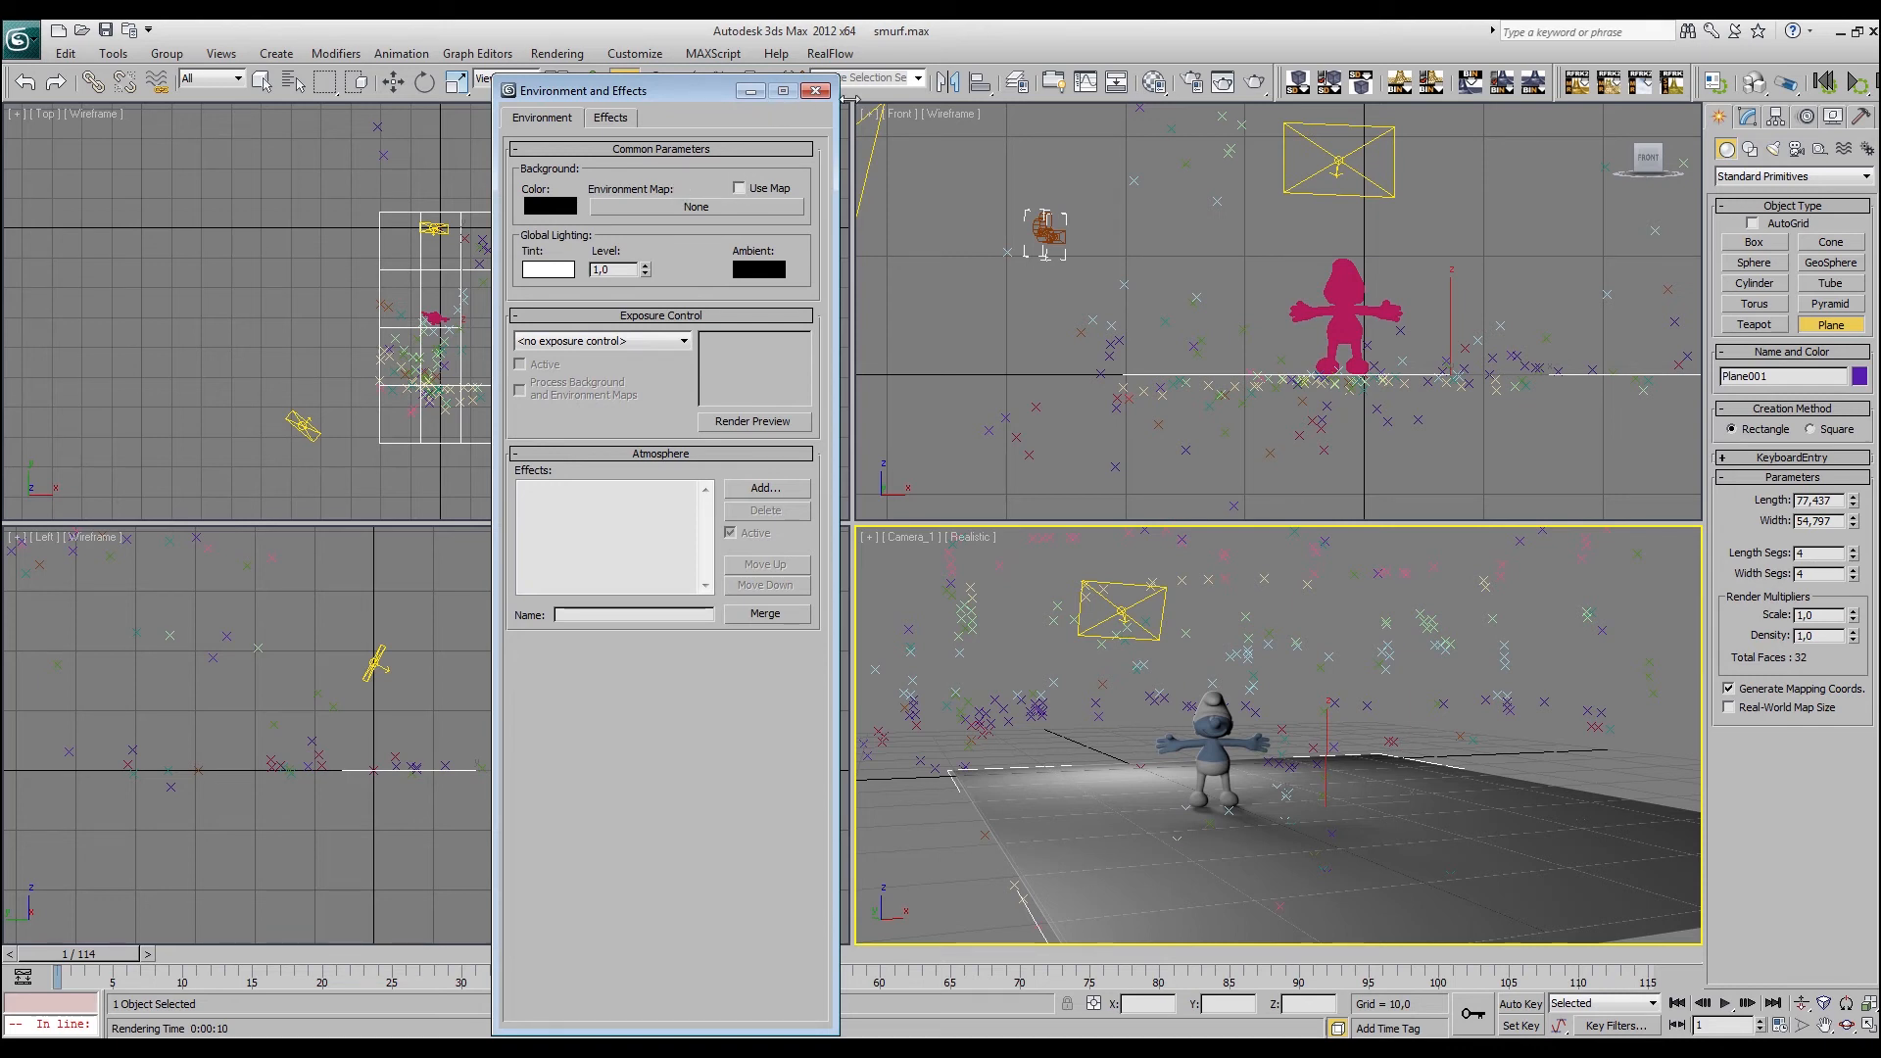
left_click(815, 91)
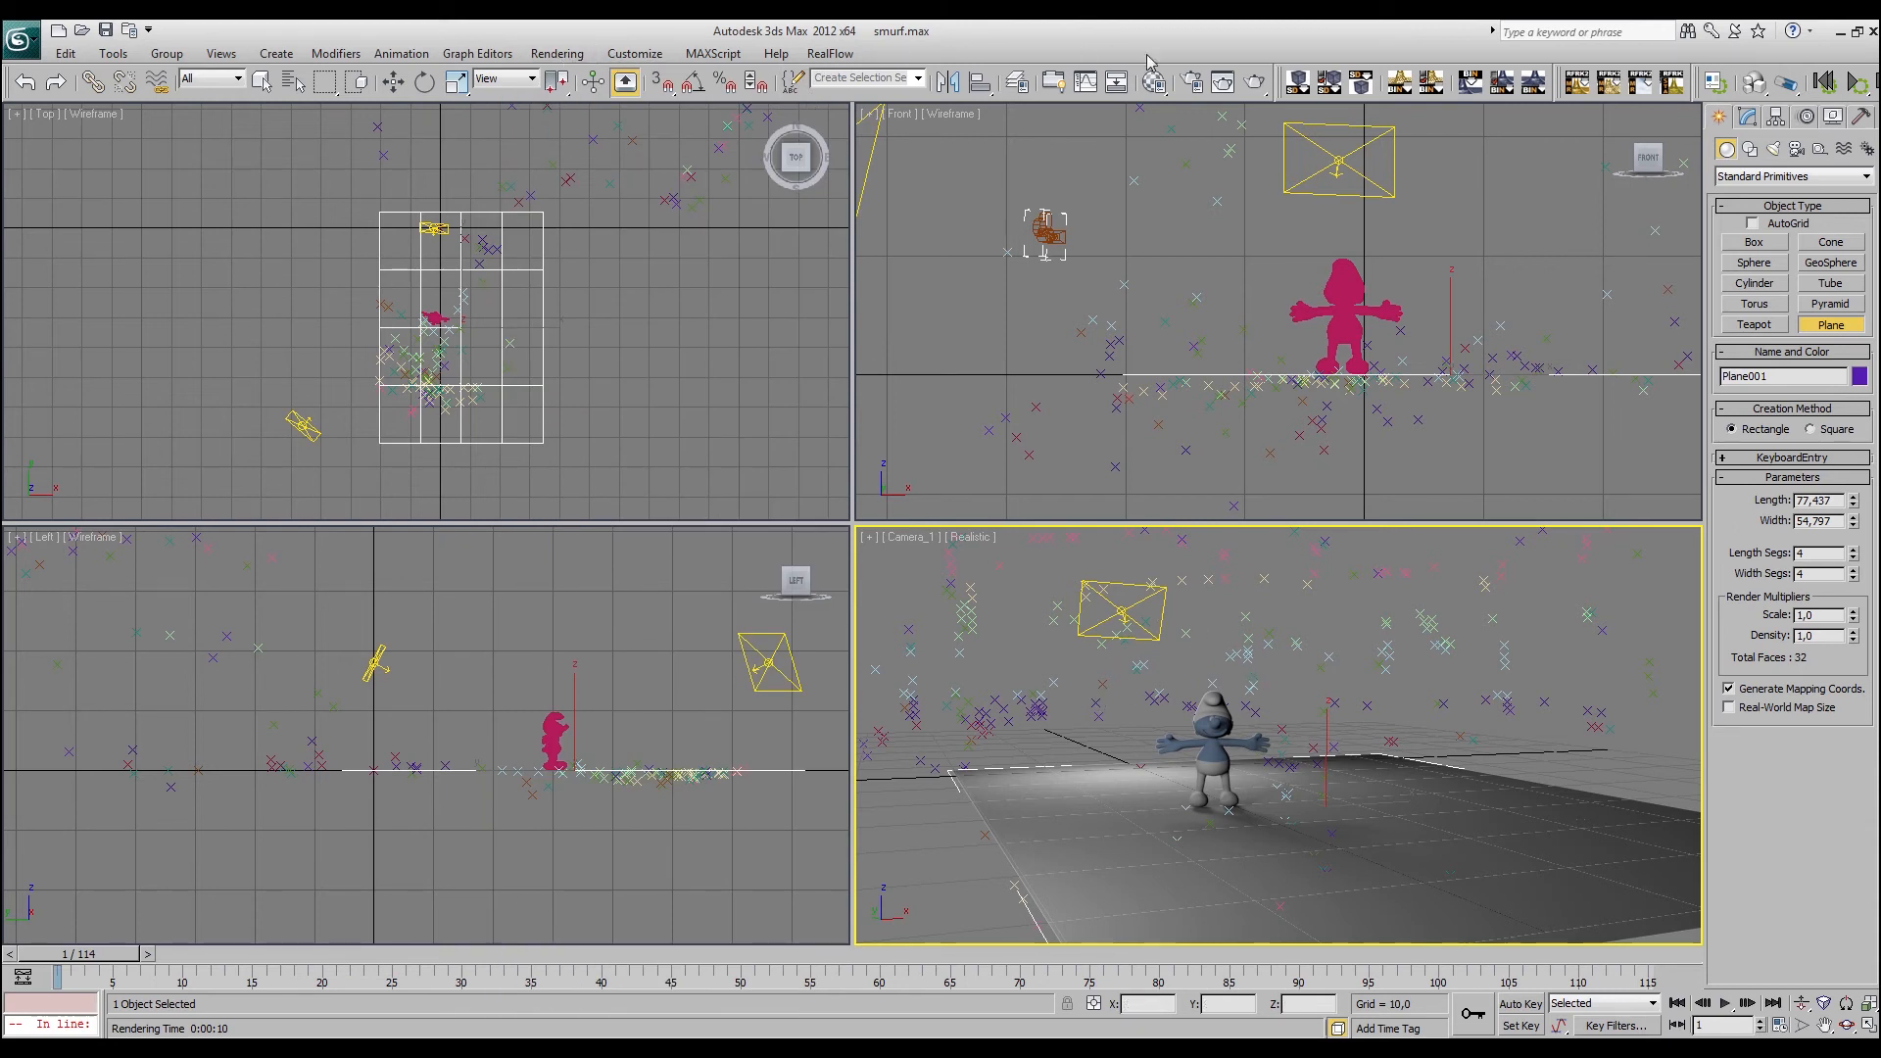
Turn on indirect illumination with the High irradiance map preset, and check the antialiasing settings in the render setup
left_click(1195, 86)
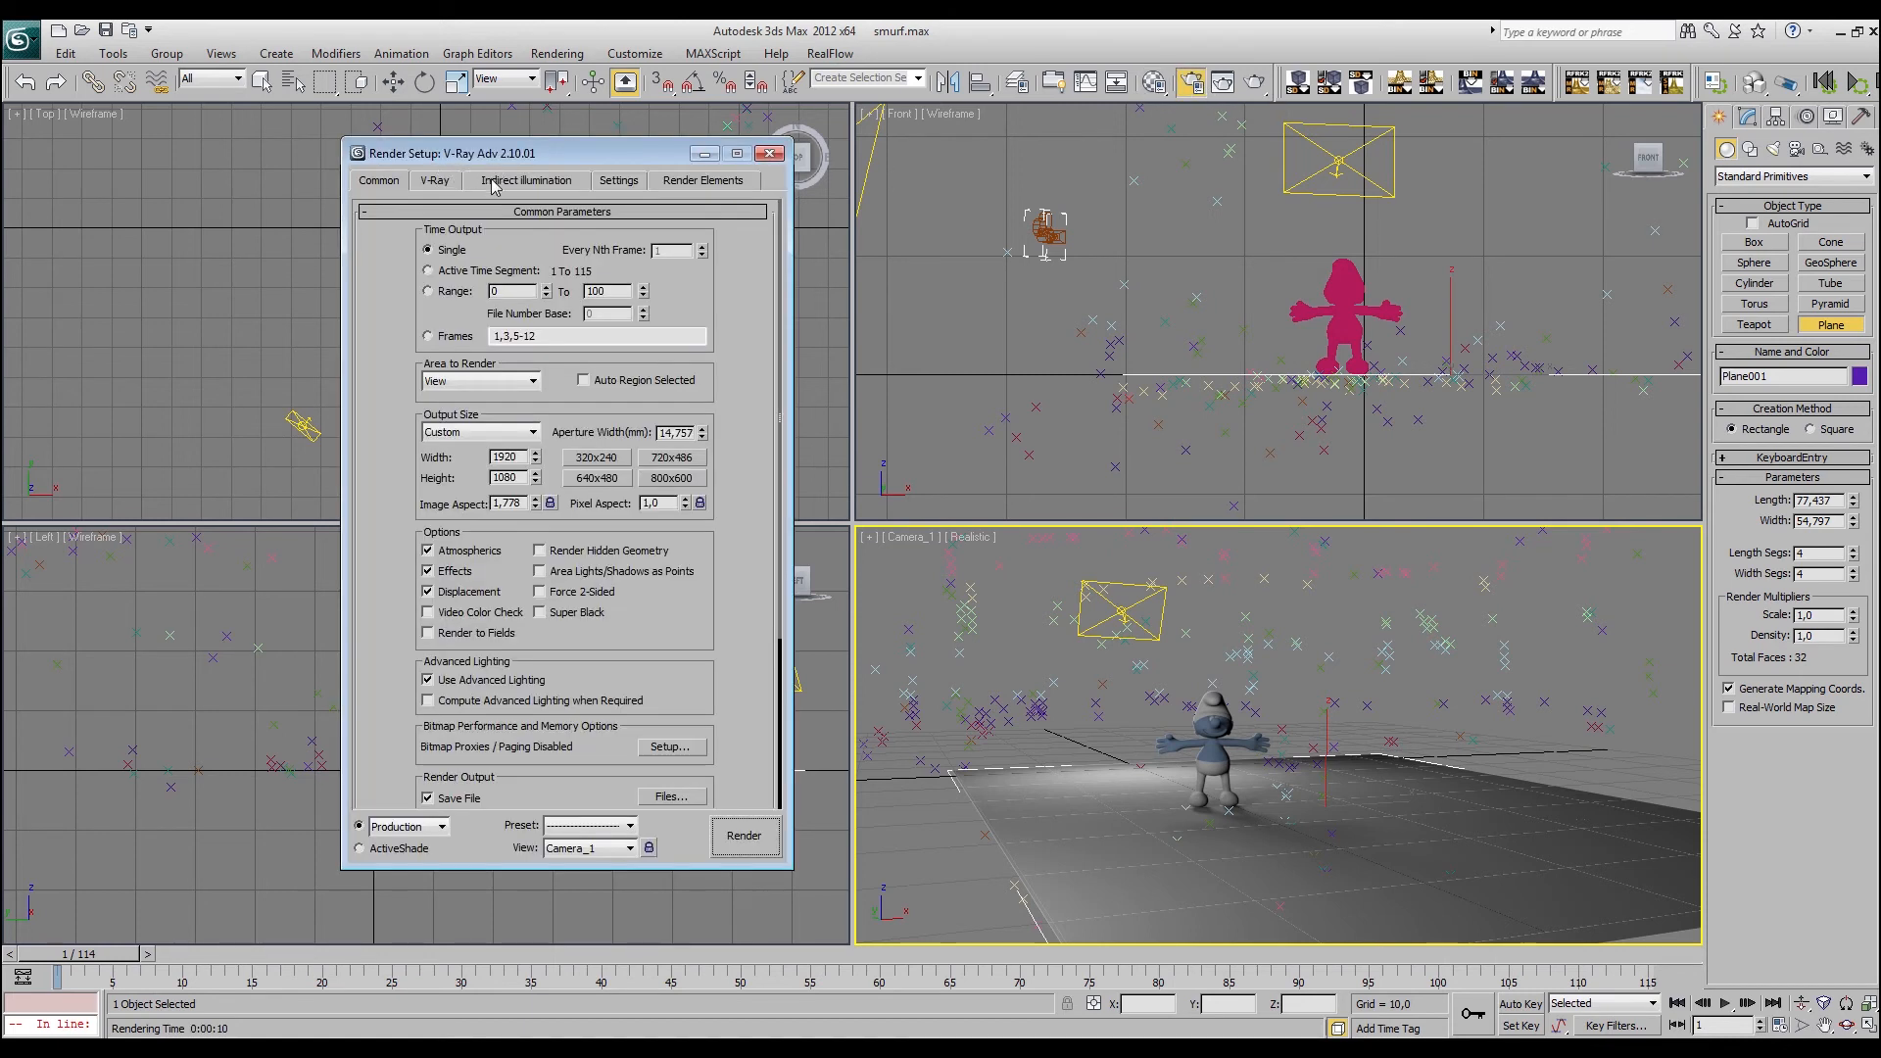
left_click(470, 180)
left_click(372, 237)
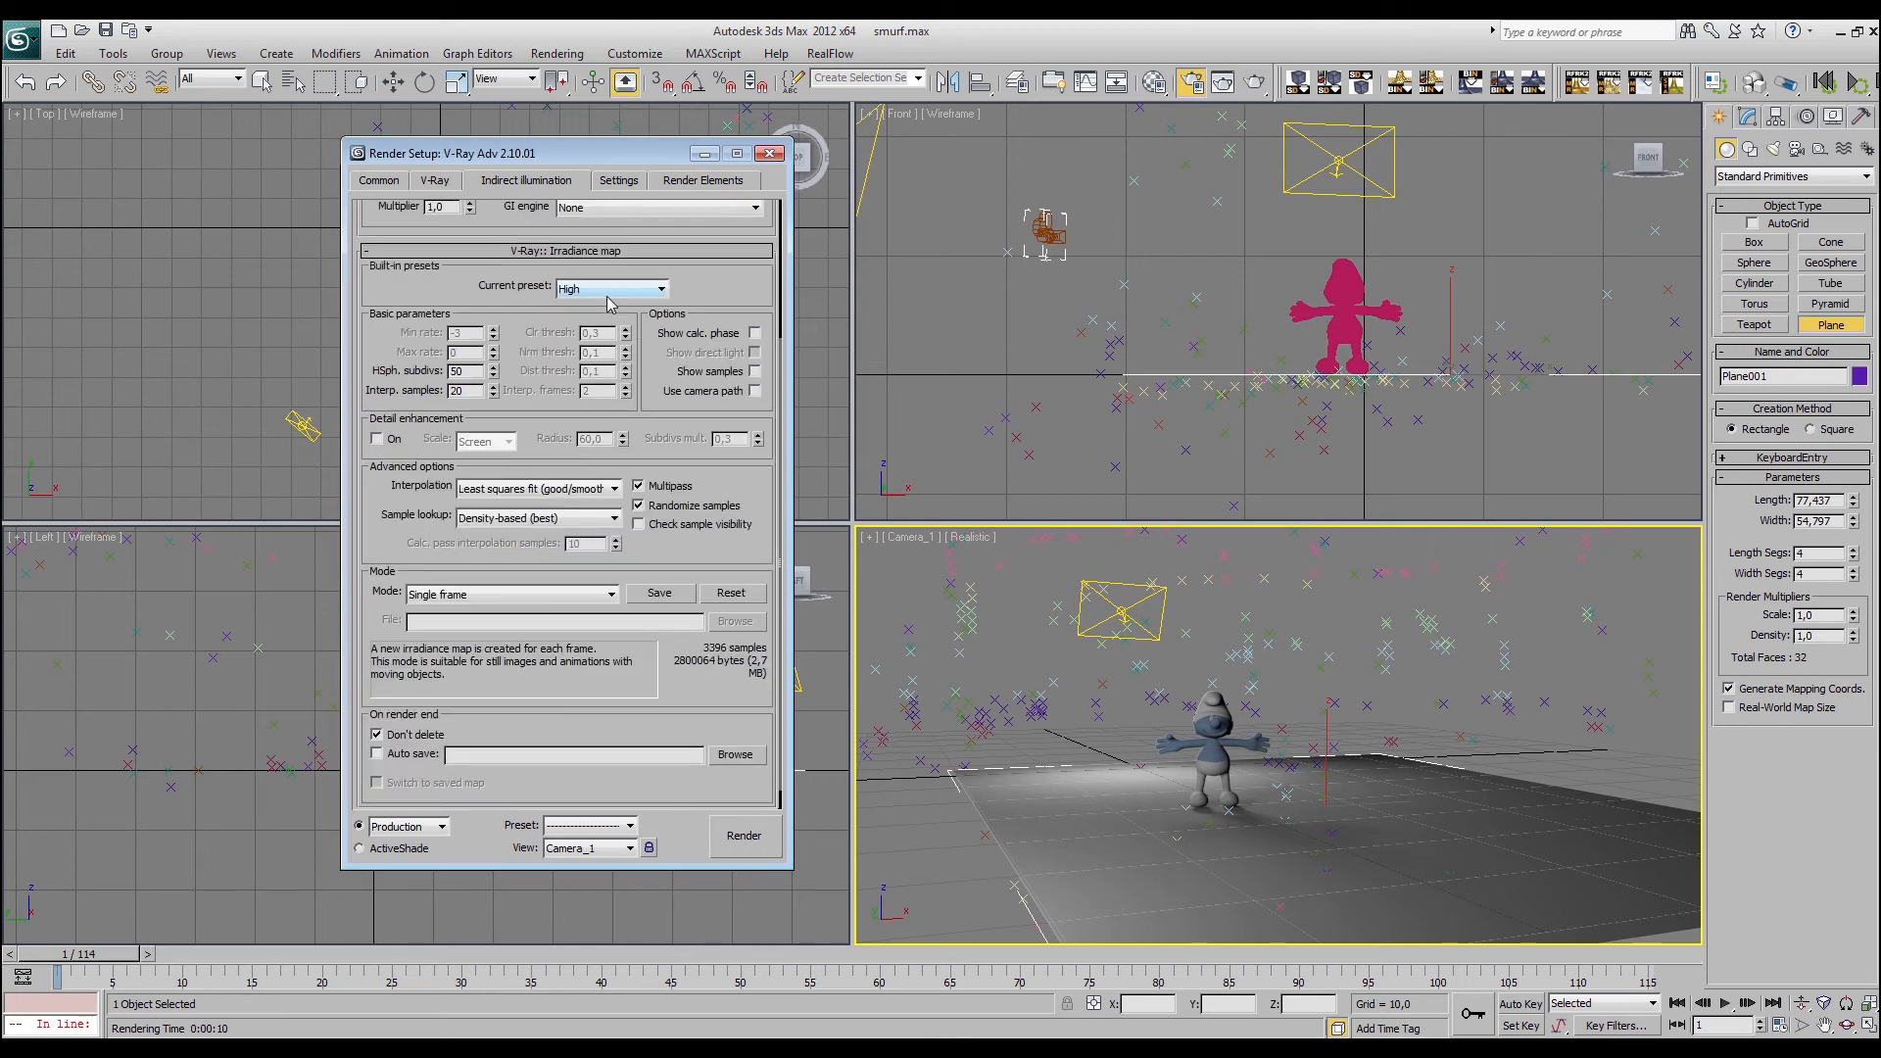
left_click(610, 254)
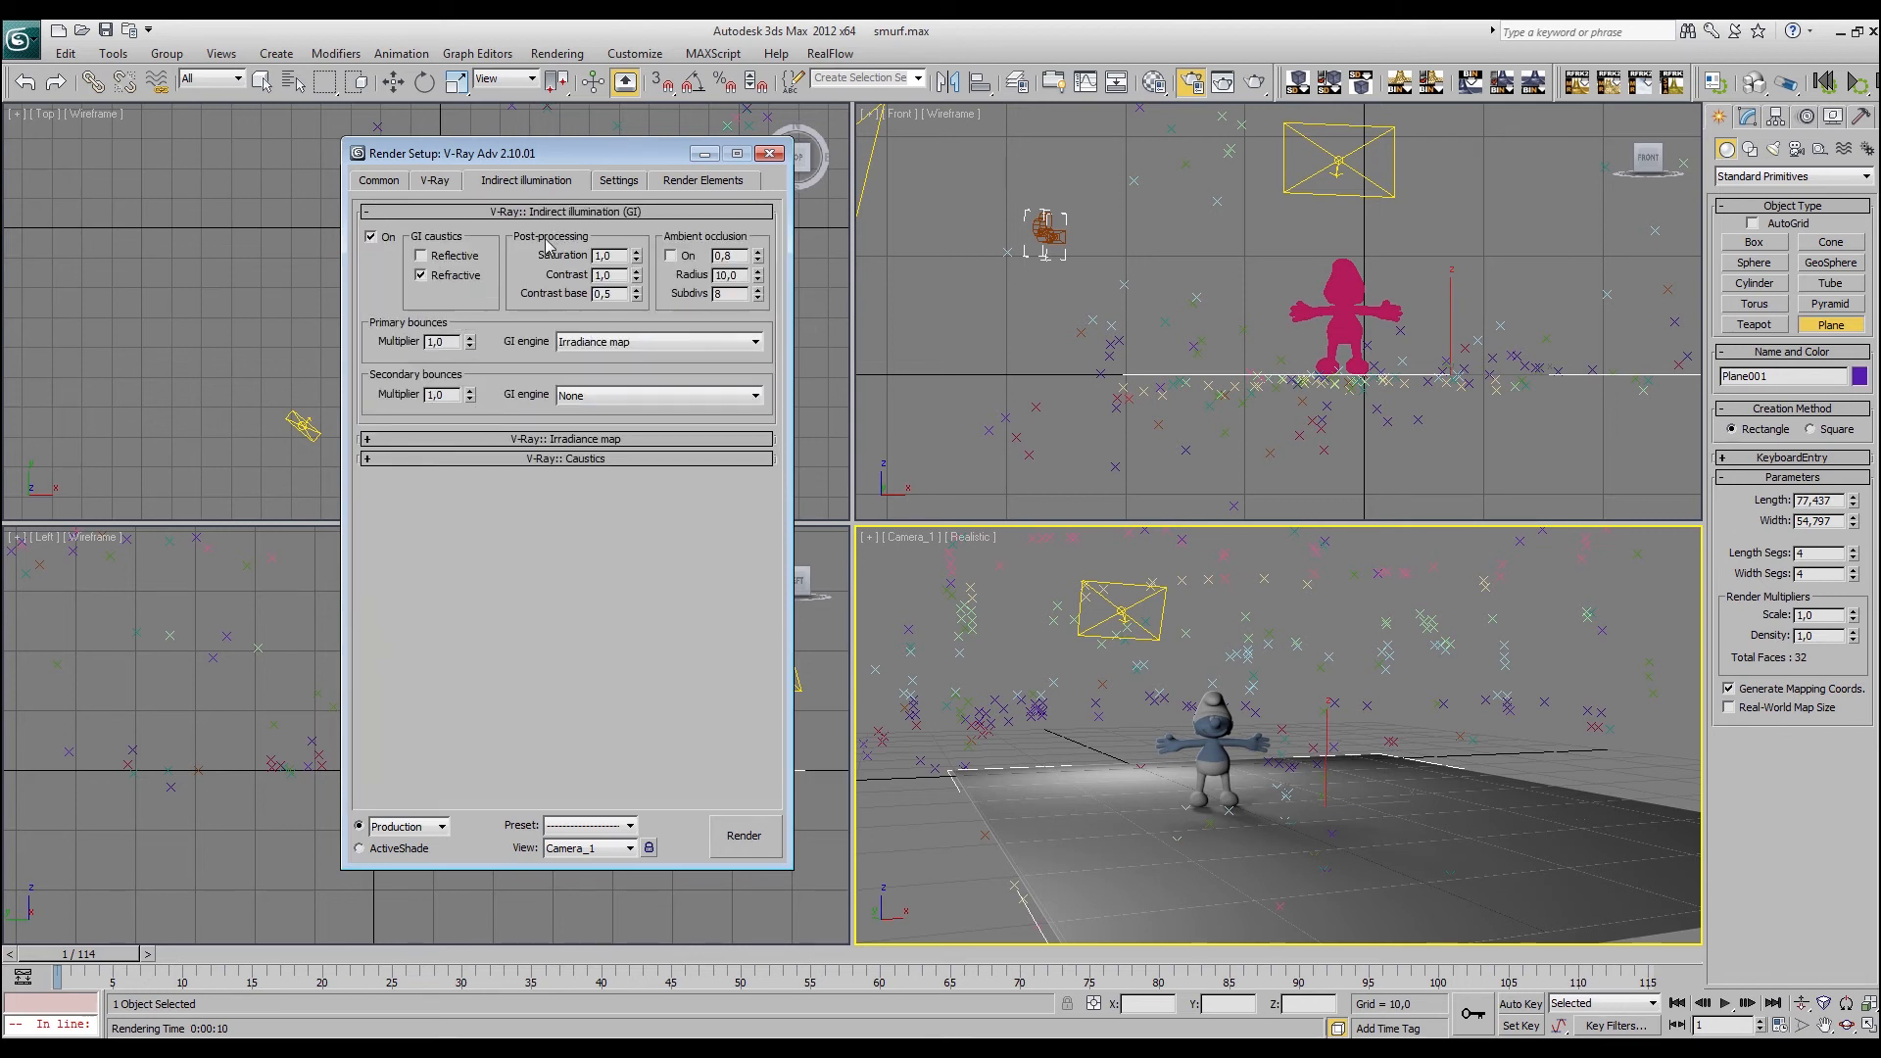
left_click(432, 182)
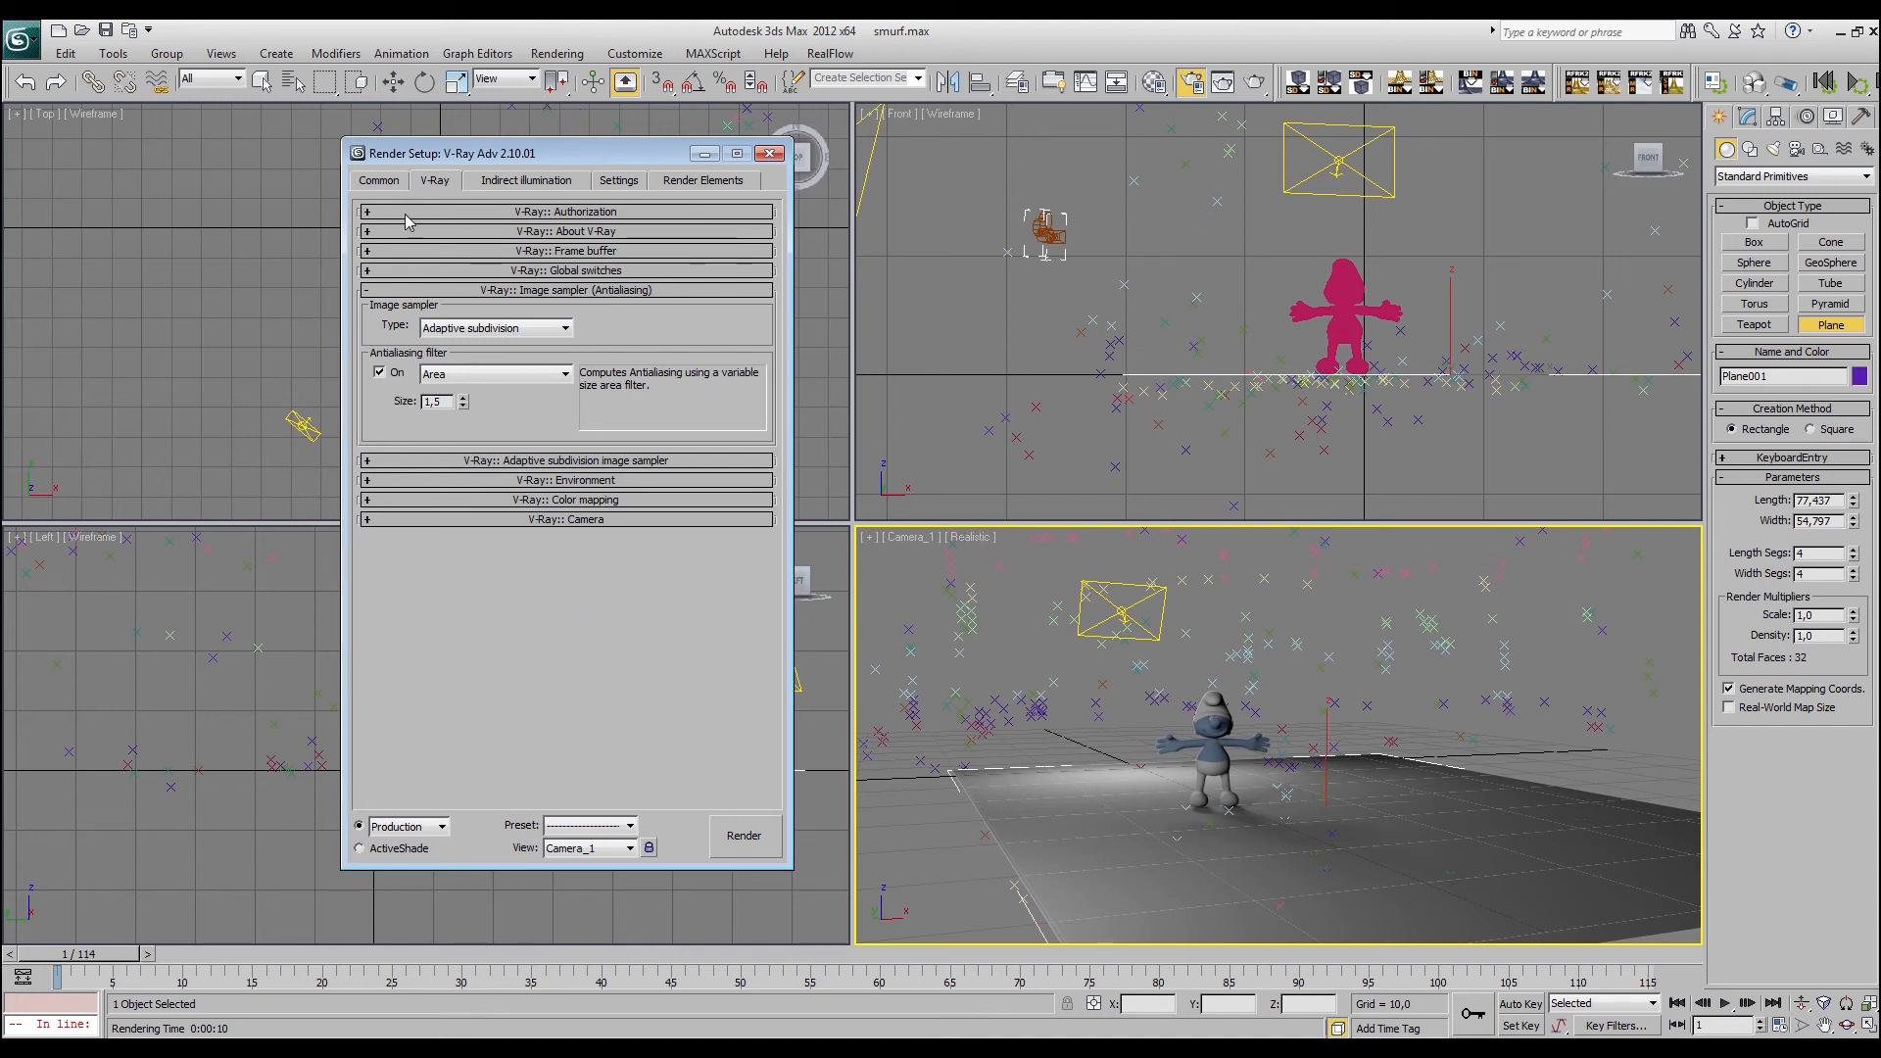
Set the render output to save as a PNG image named "smur" in the Nouveau dossier folder
left_click(378, 183)
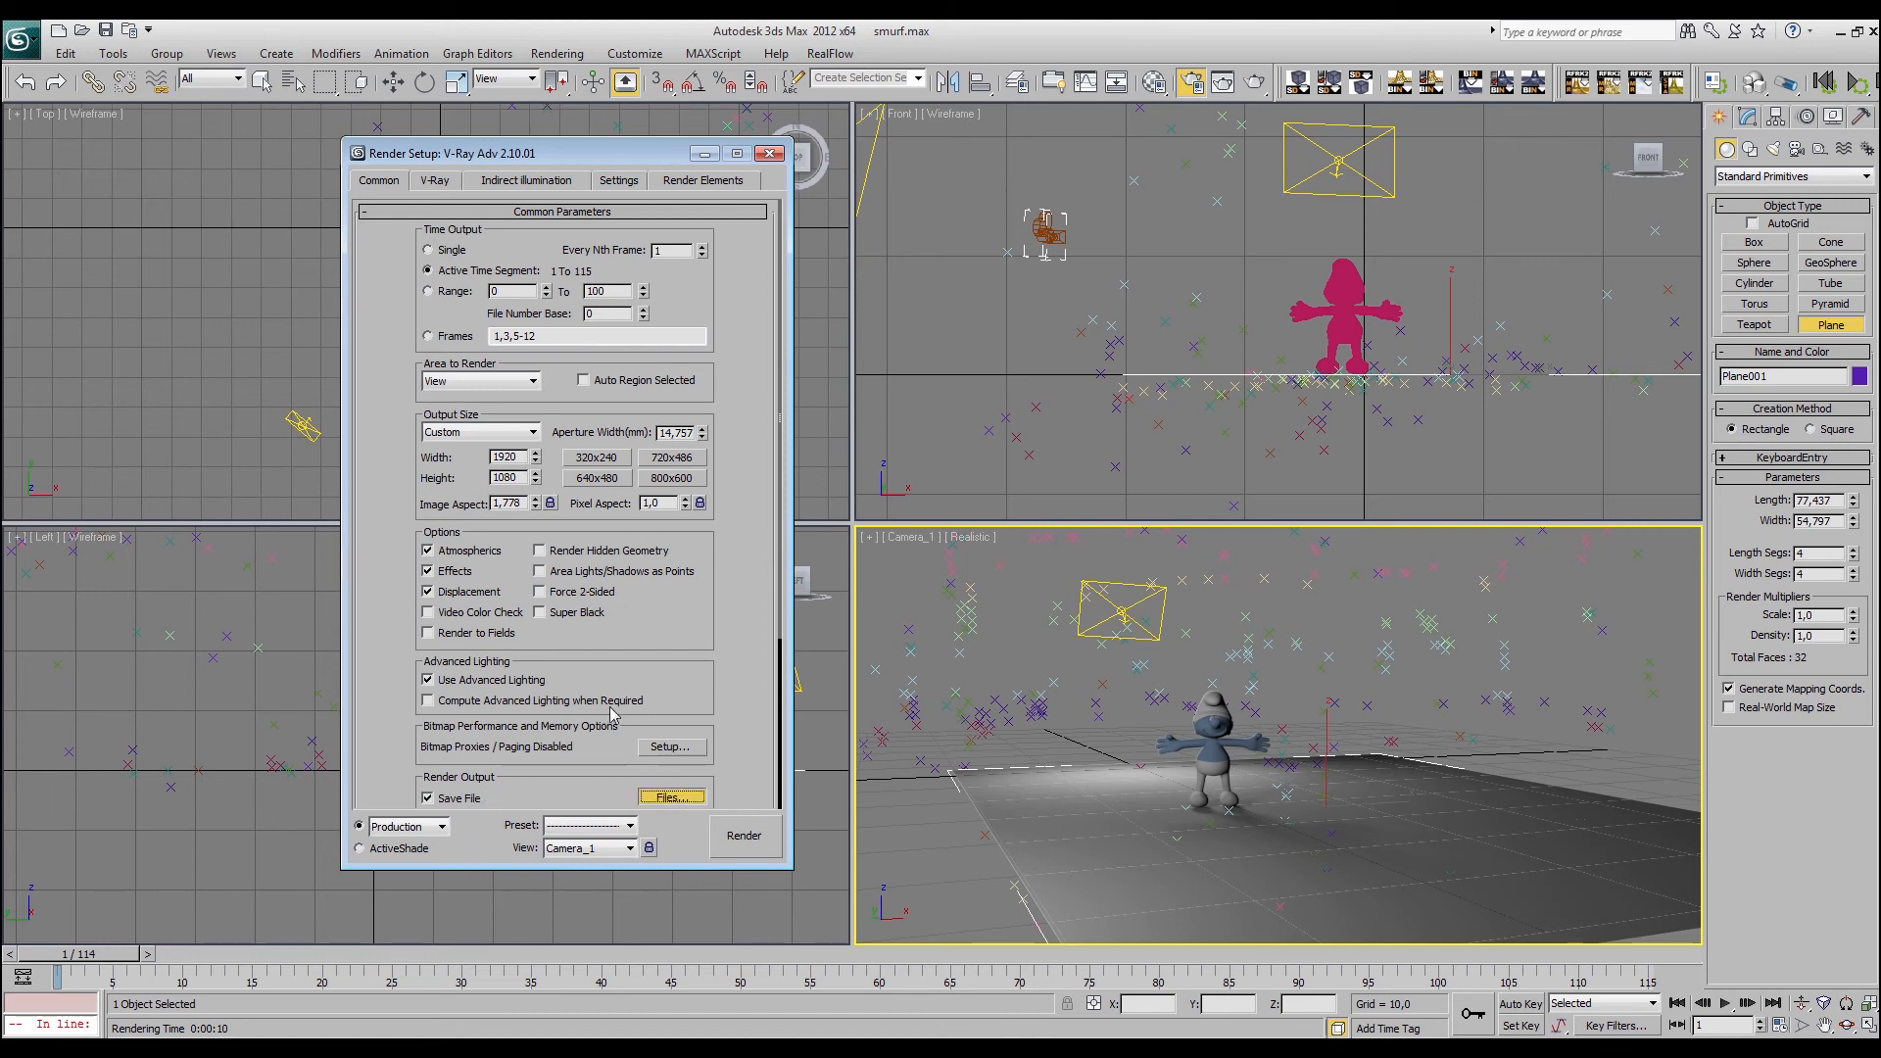
left_click(671, 796)
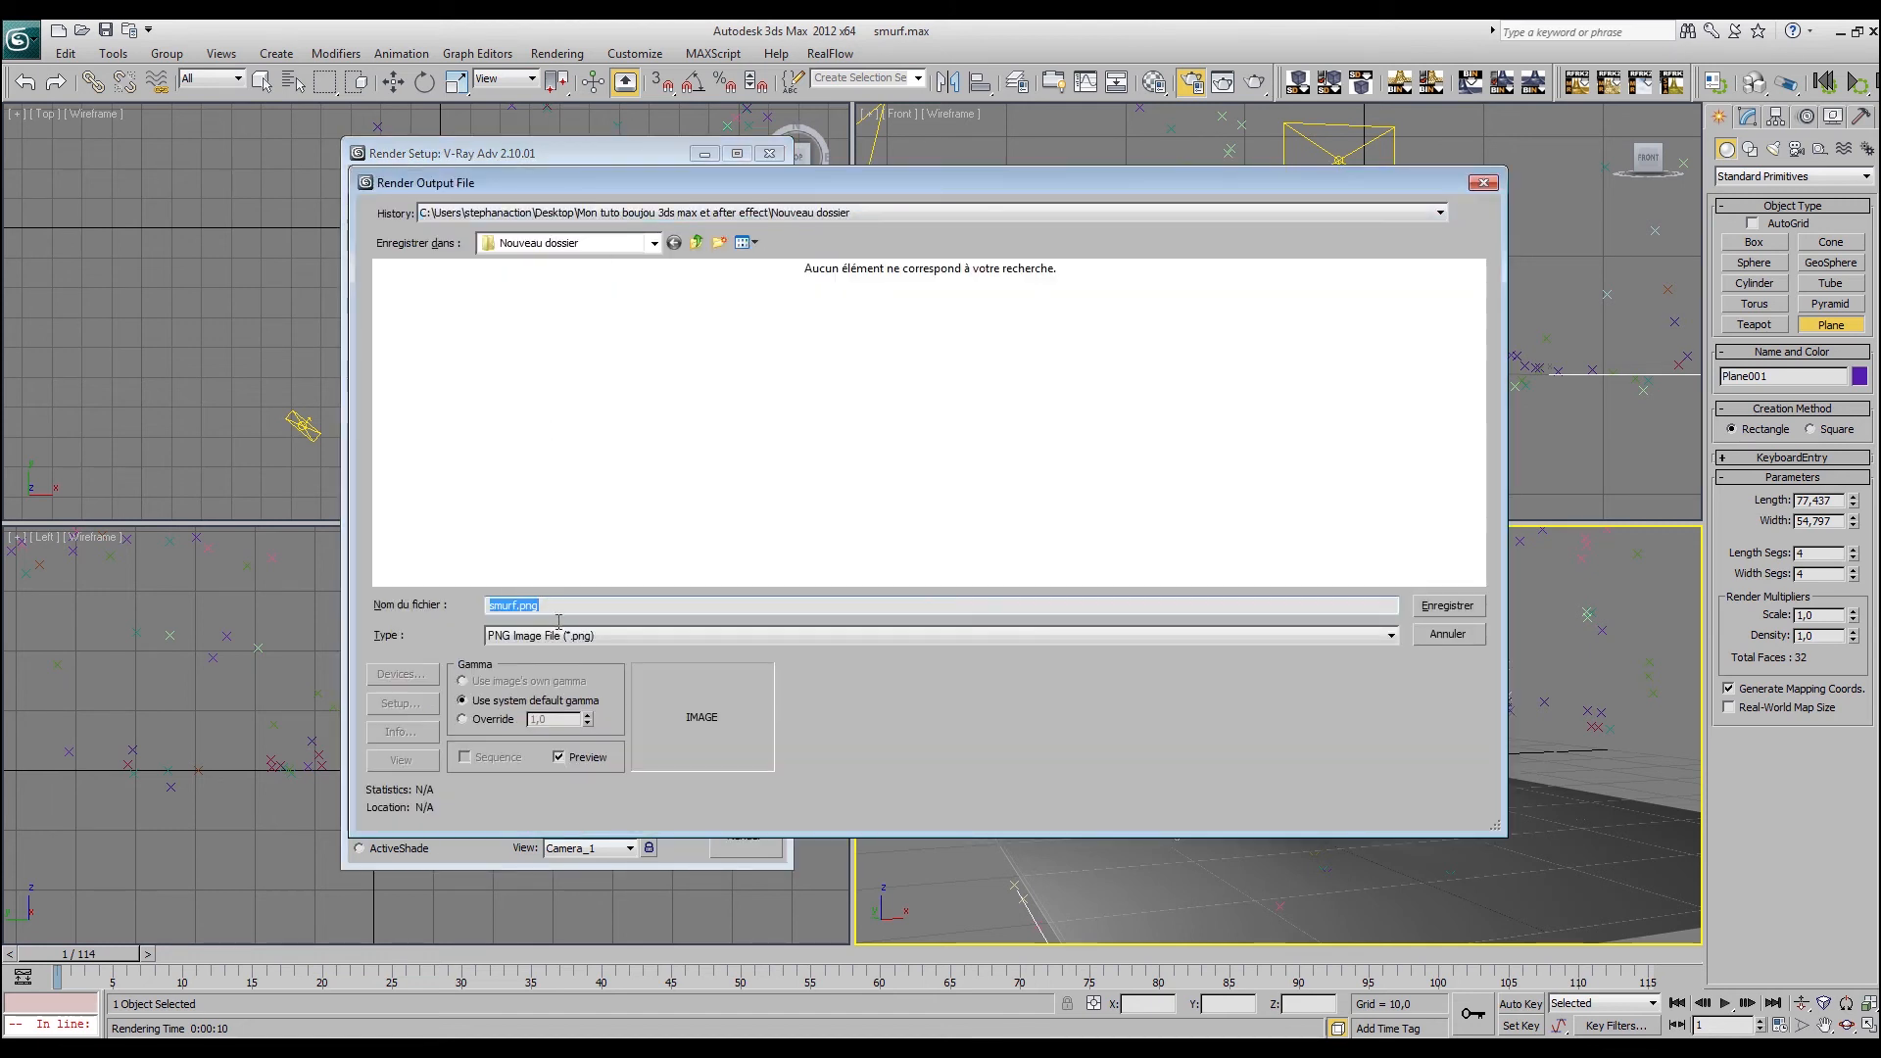
left_click(593, 638)
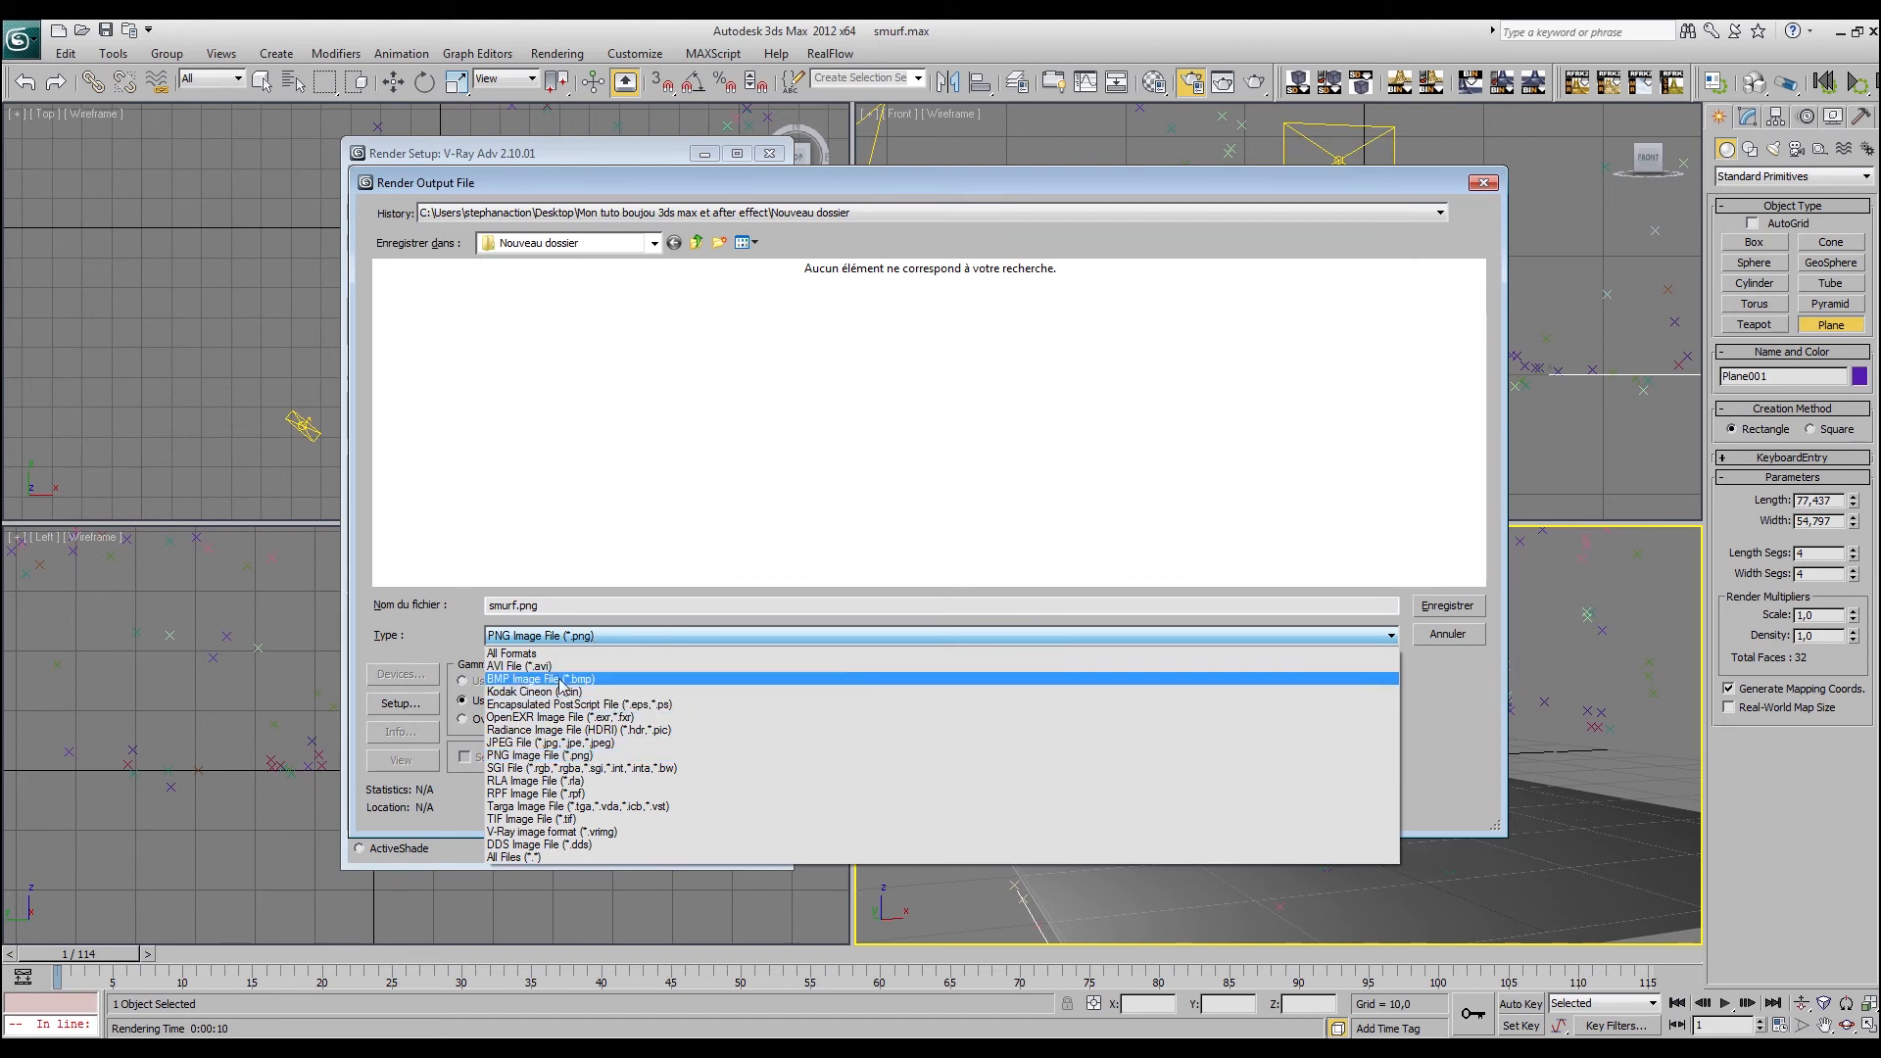
left_click(572, 609)
double_click(572, 609)
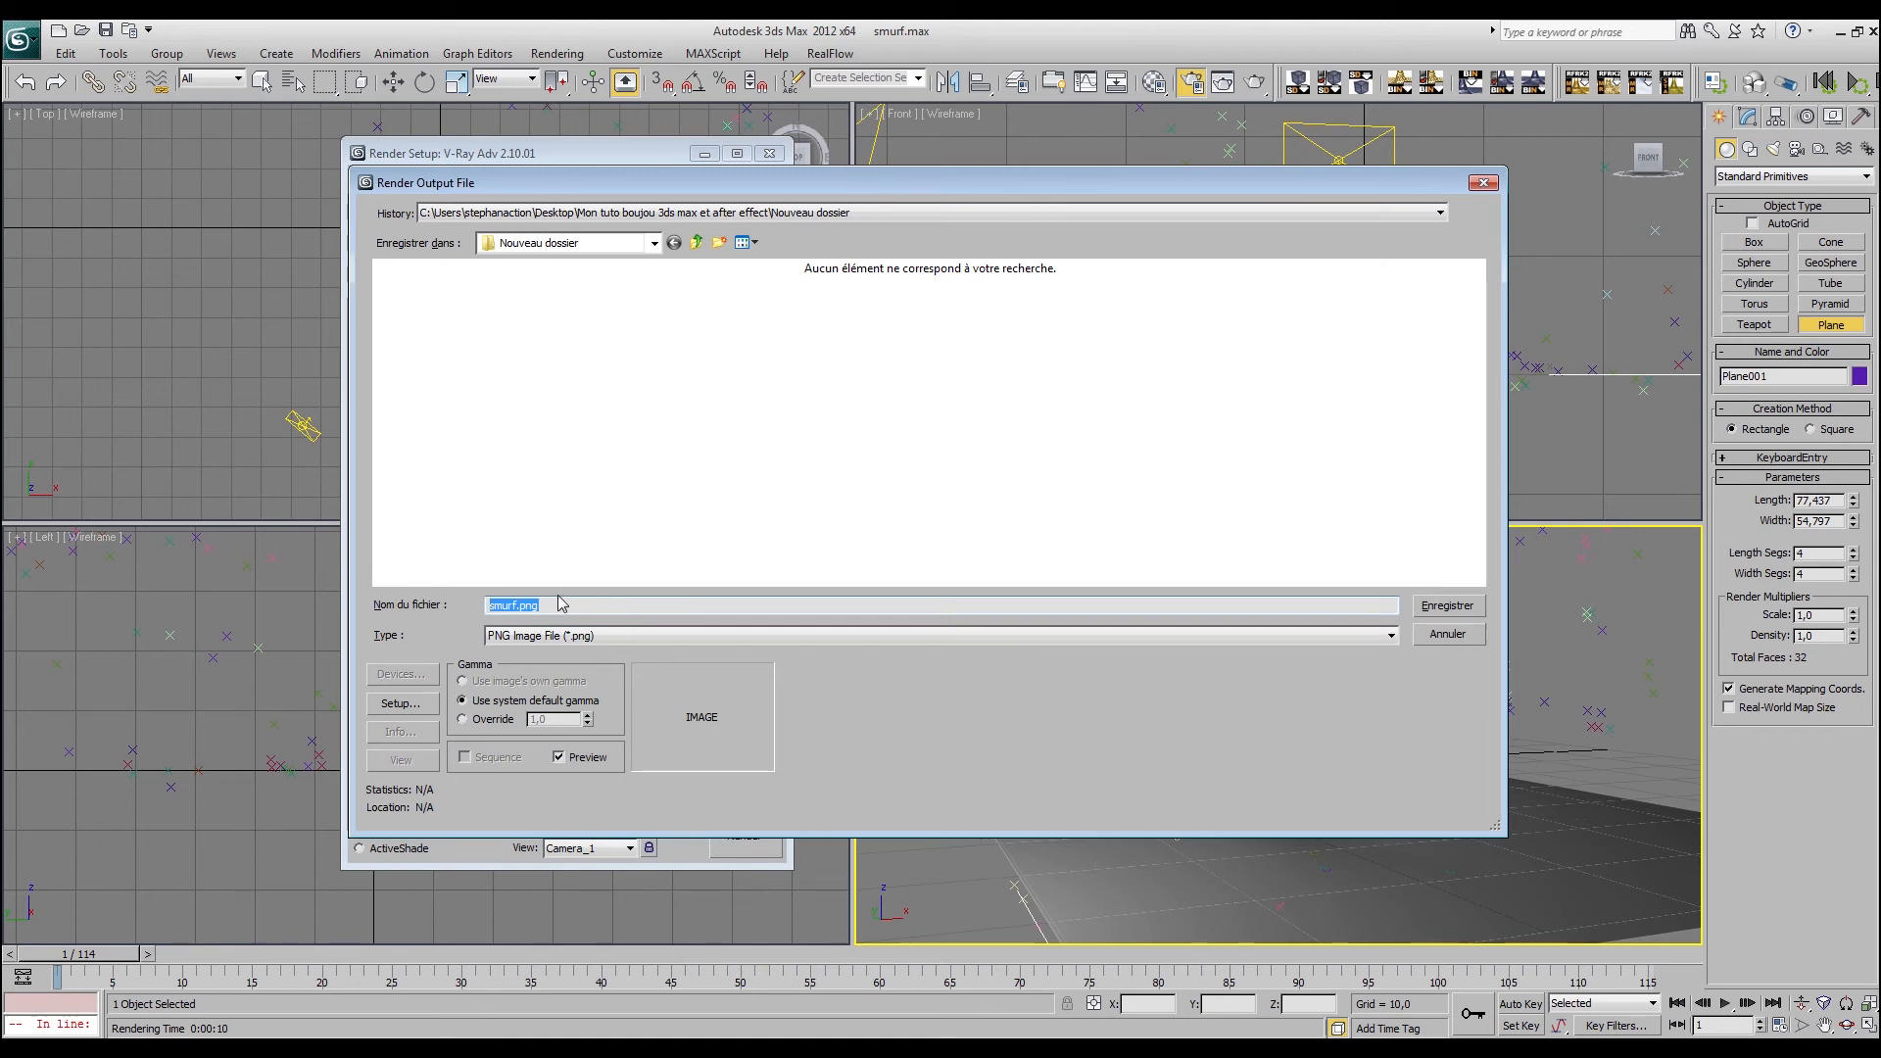
type("smur")
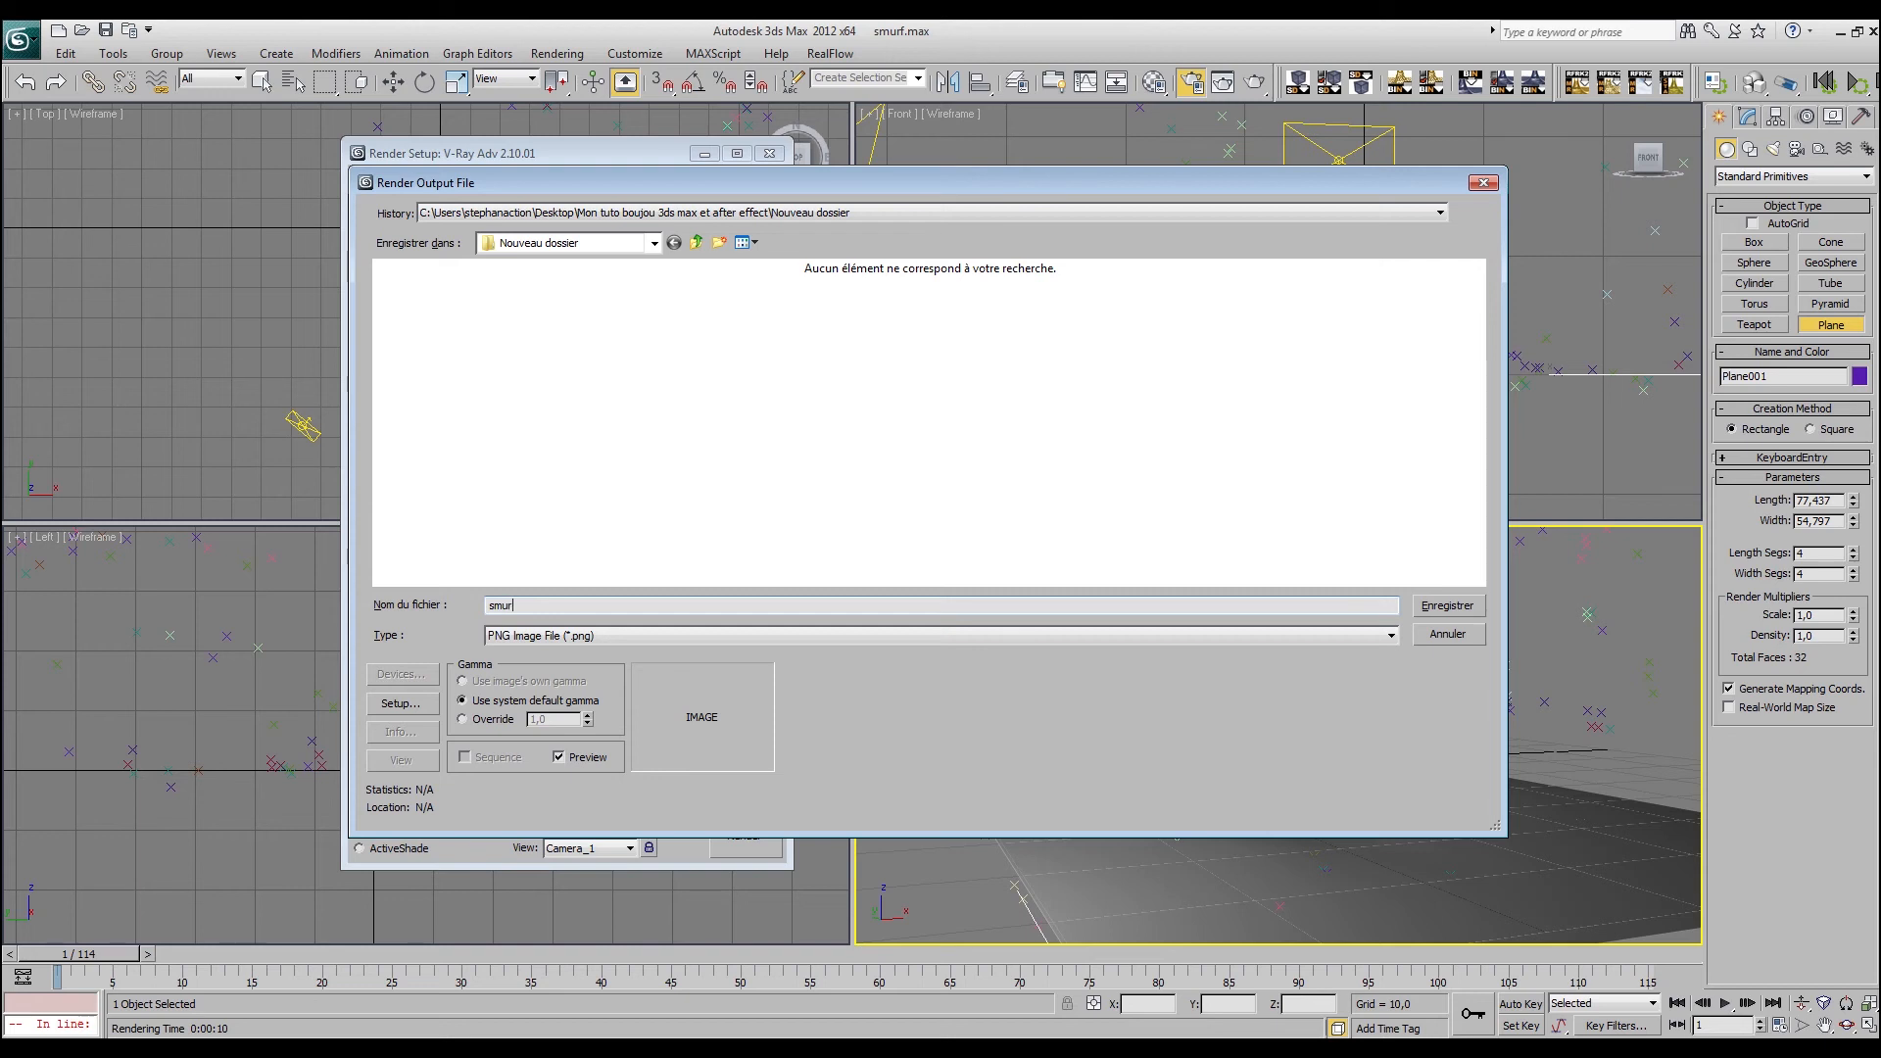
left_click(1445, 605)
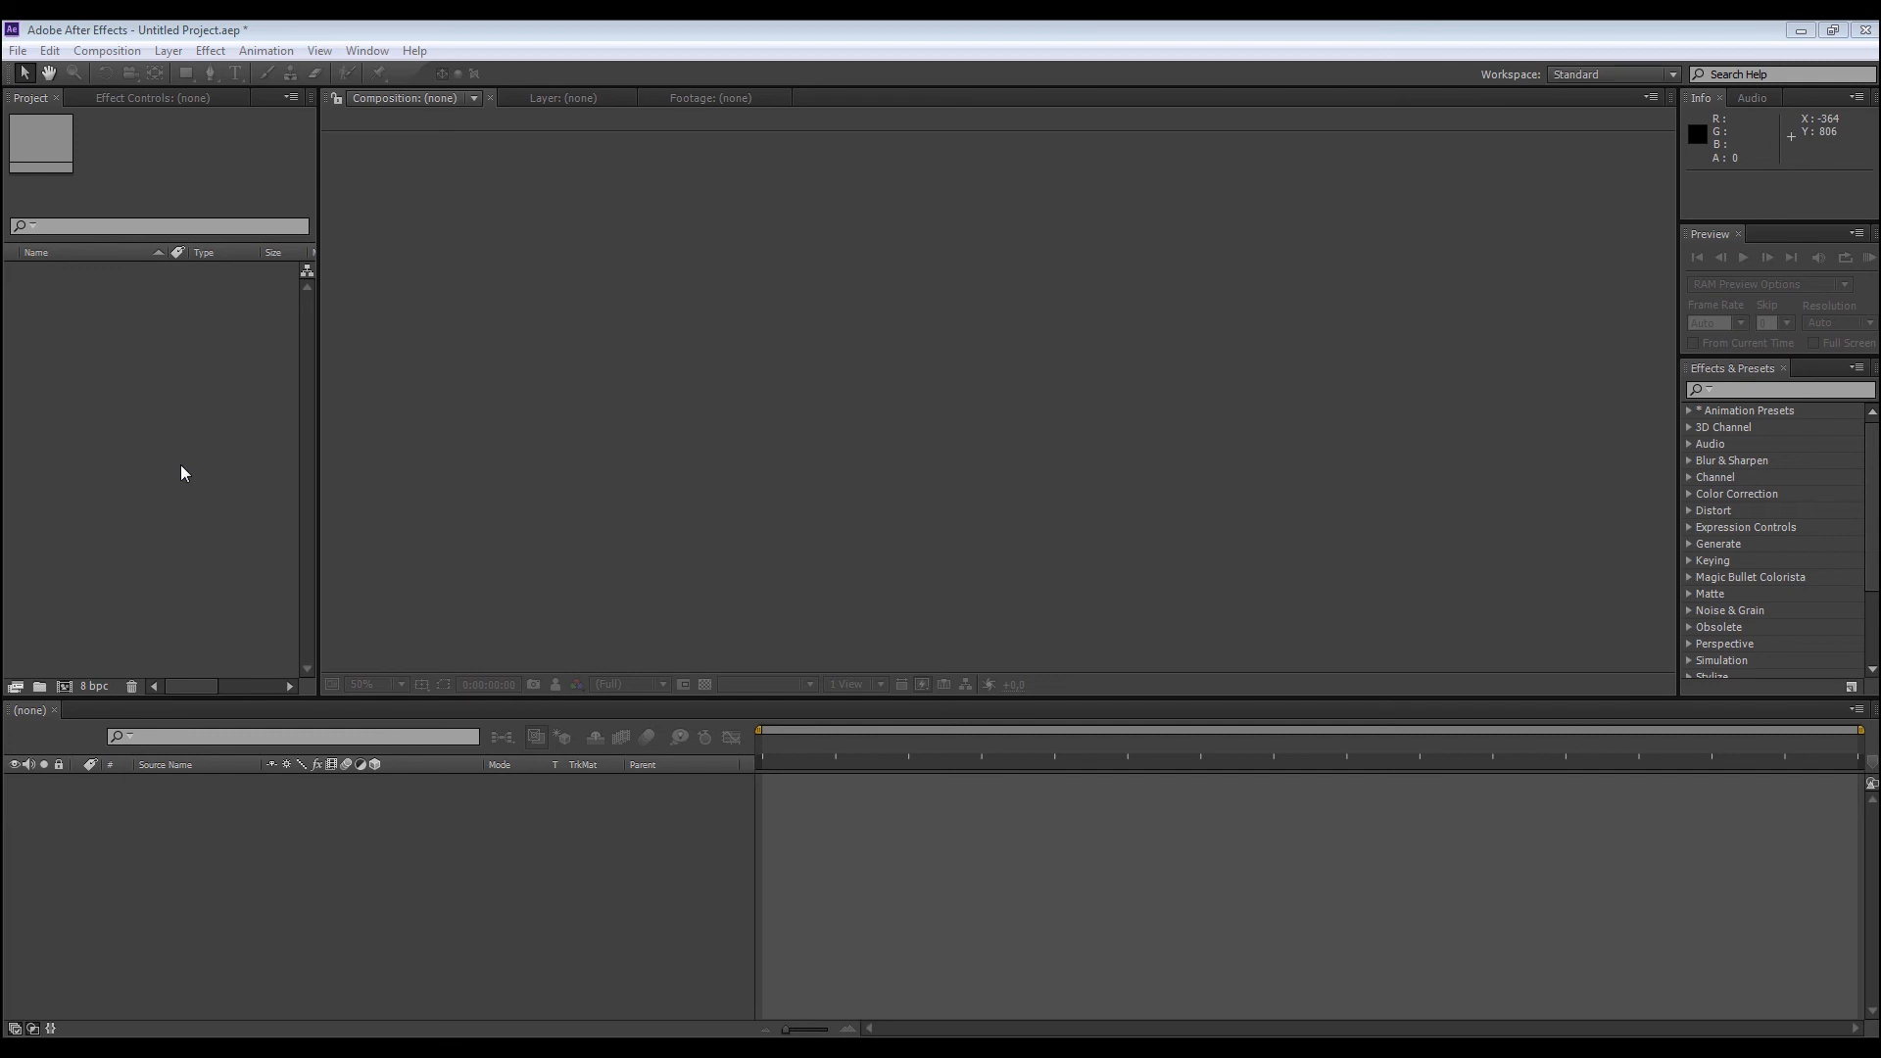
Switch to After Effects and import the parking footage as a PNG sequence starting from parking001.png
right_click(140, 425)
mouse_move(362, 504)
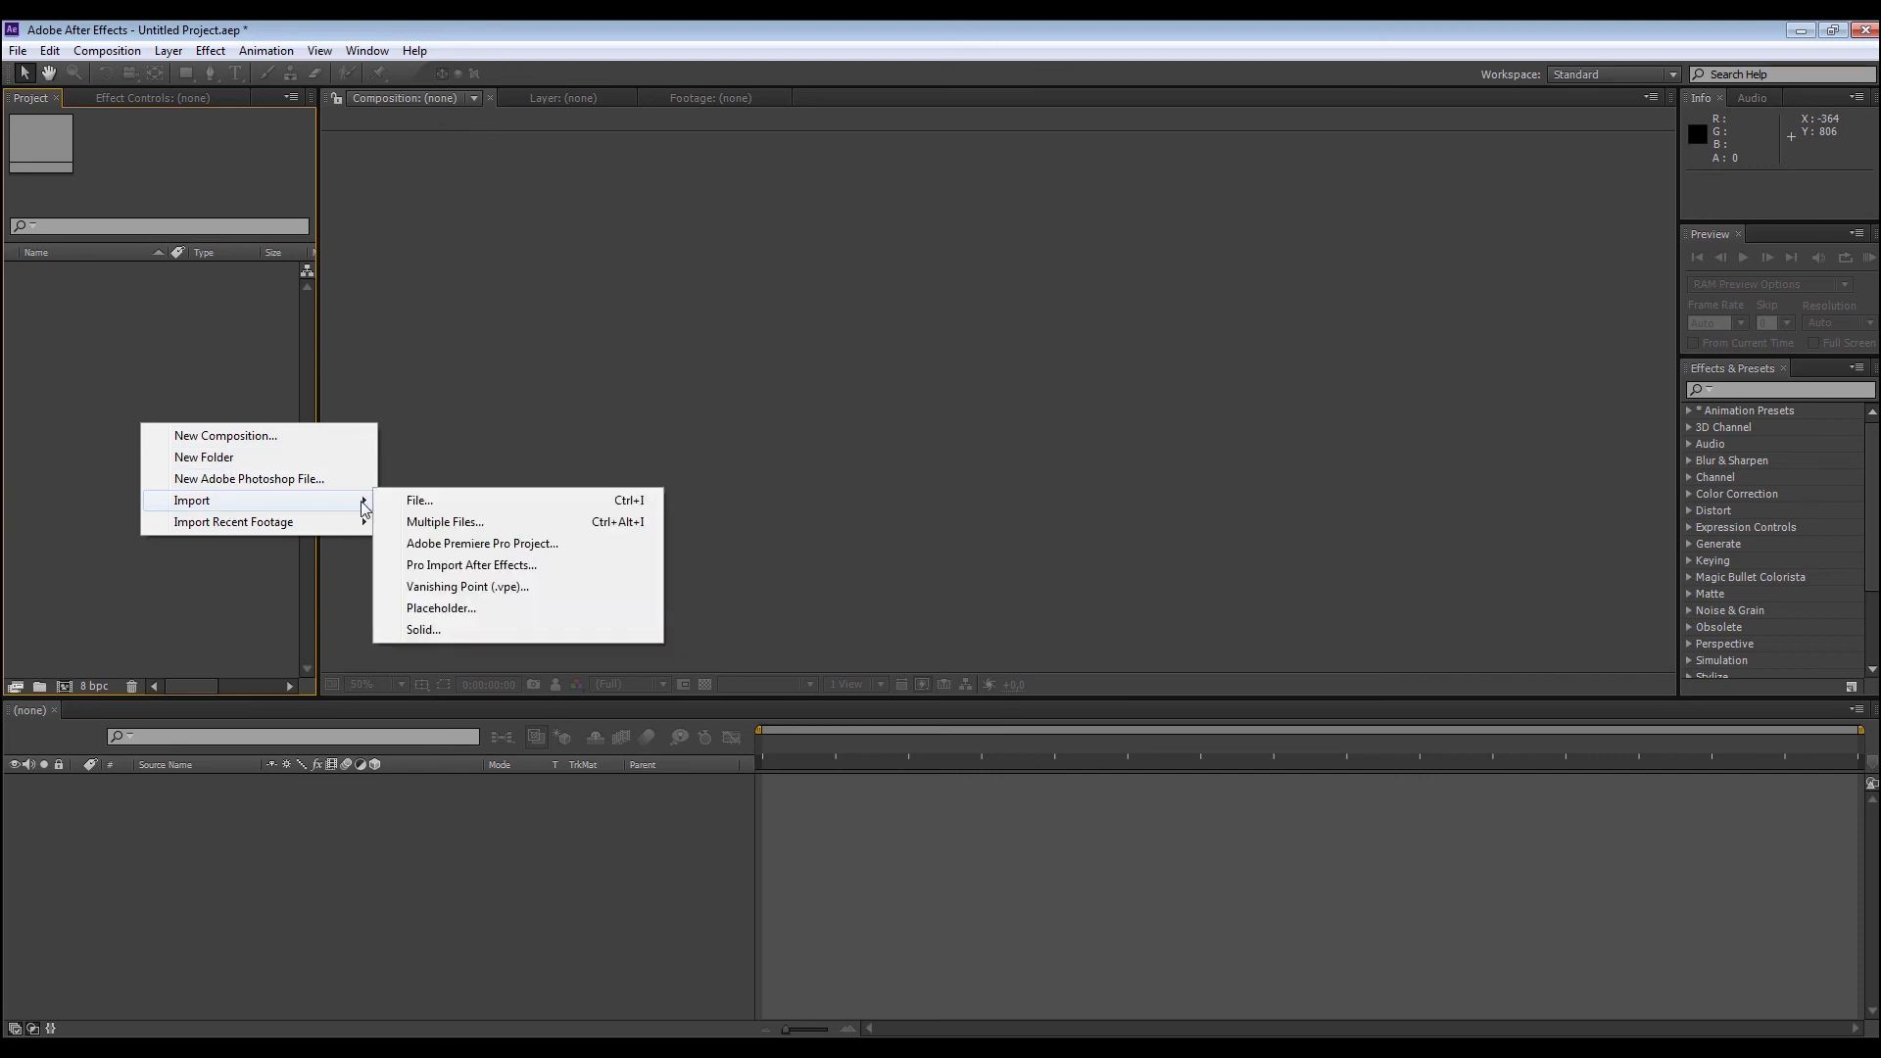
left_click(419, 501)
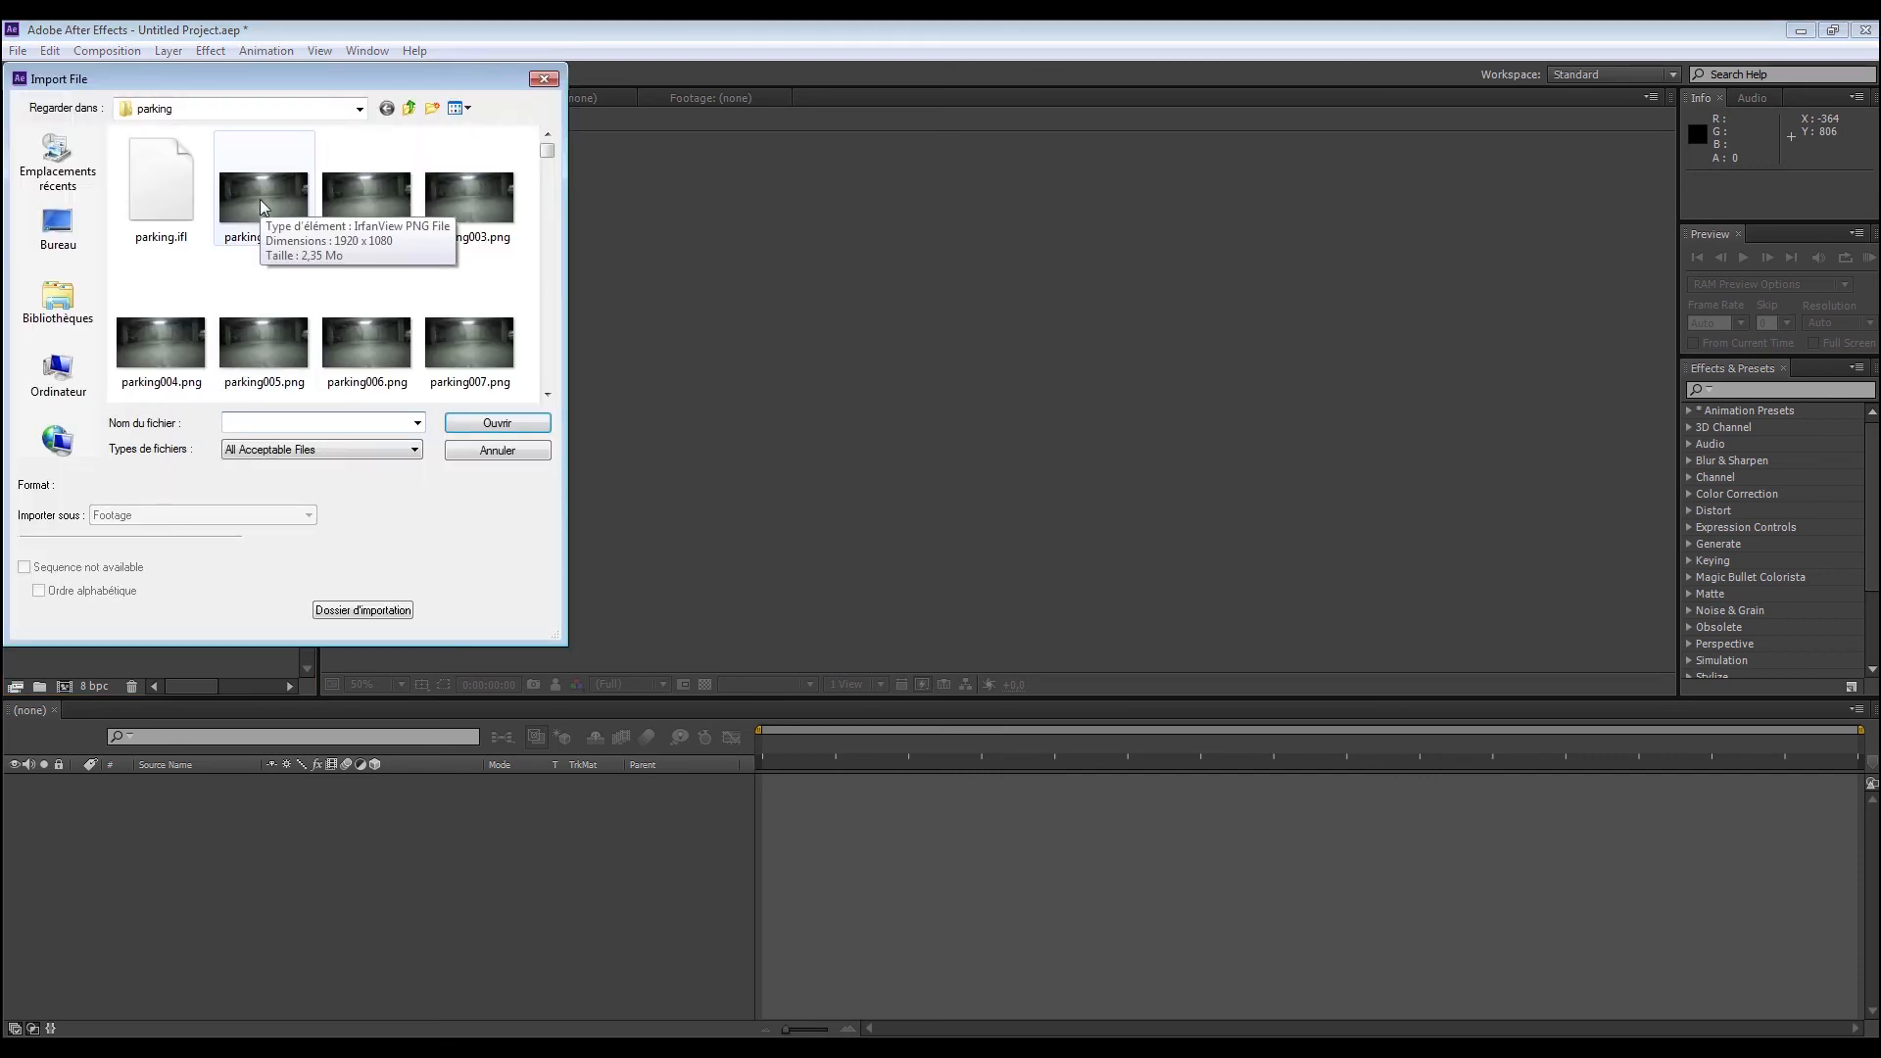
left_click(264, 206)
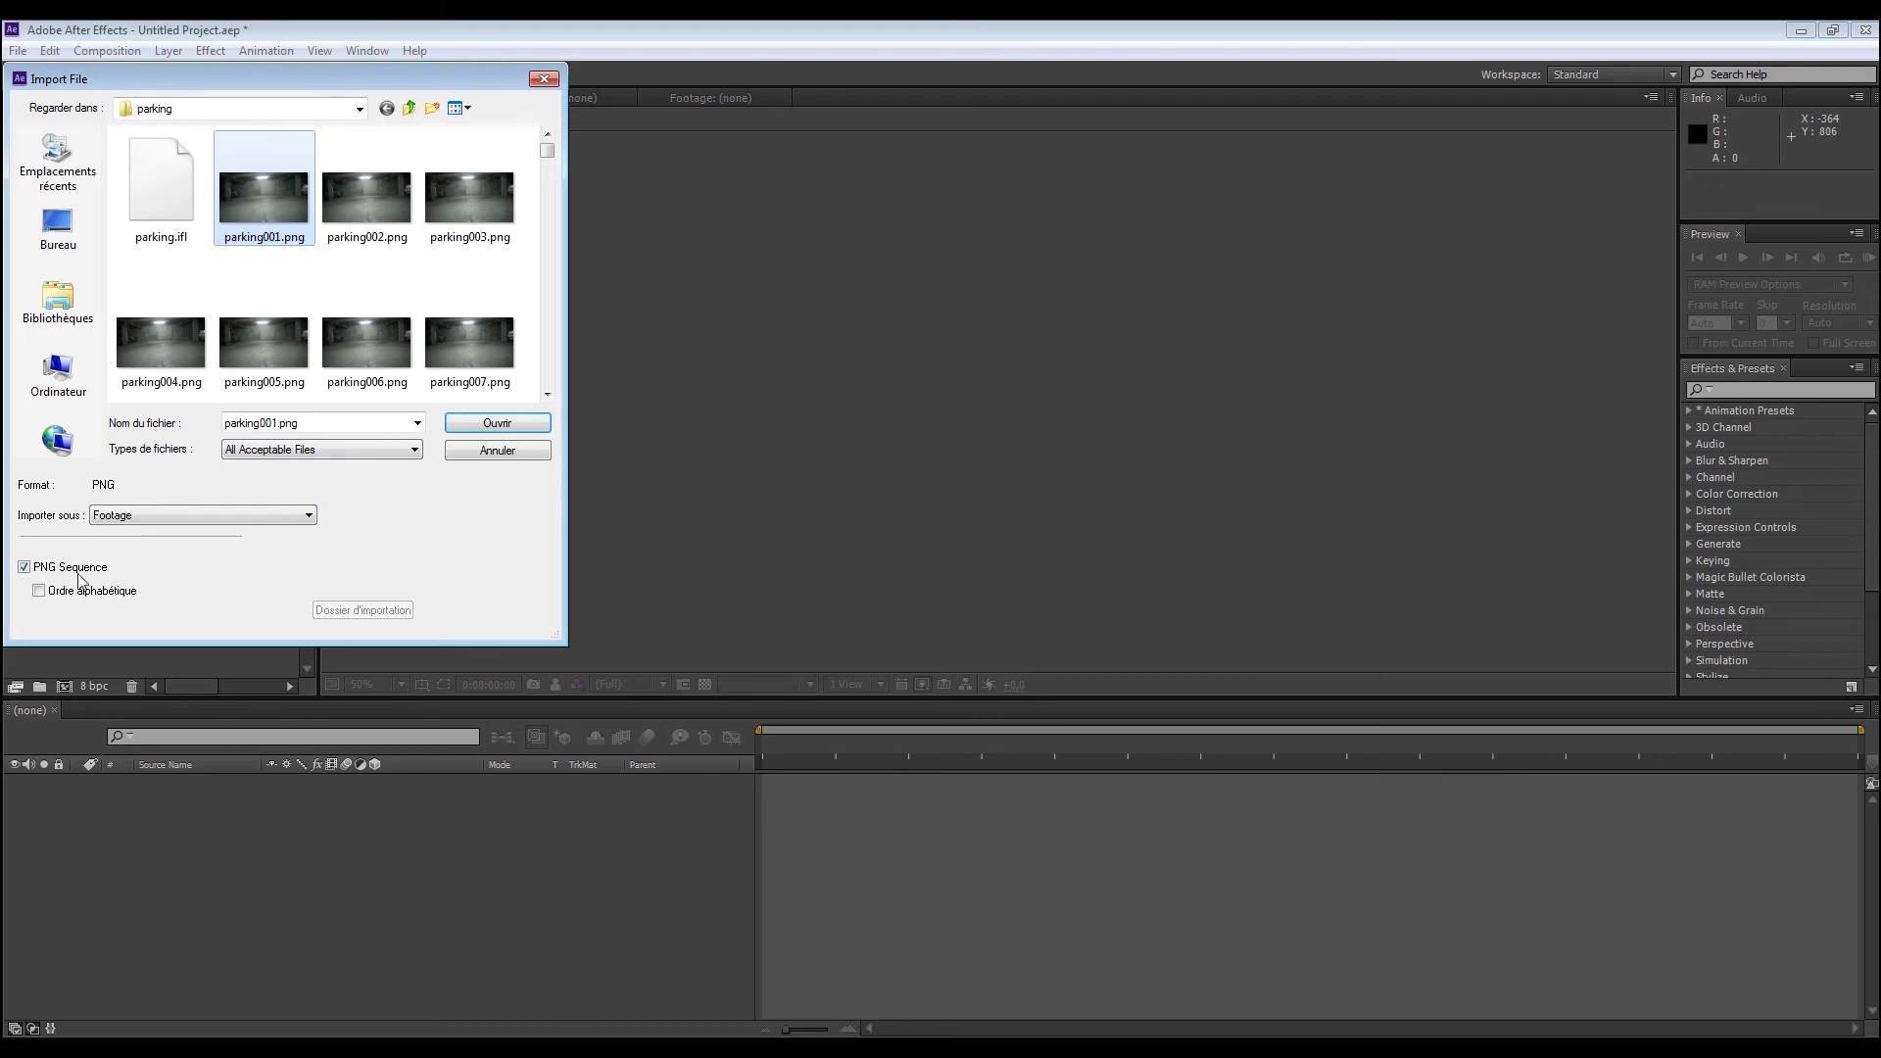
left_click(500, 425)
Import the rendered smurf frames from the smurf folder as a PNG sequence starting from smuf0001.png
right_click(89, 391)
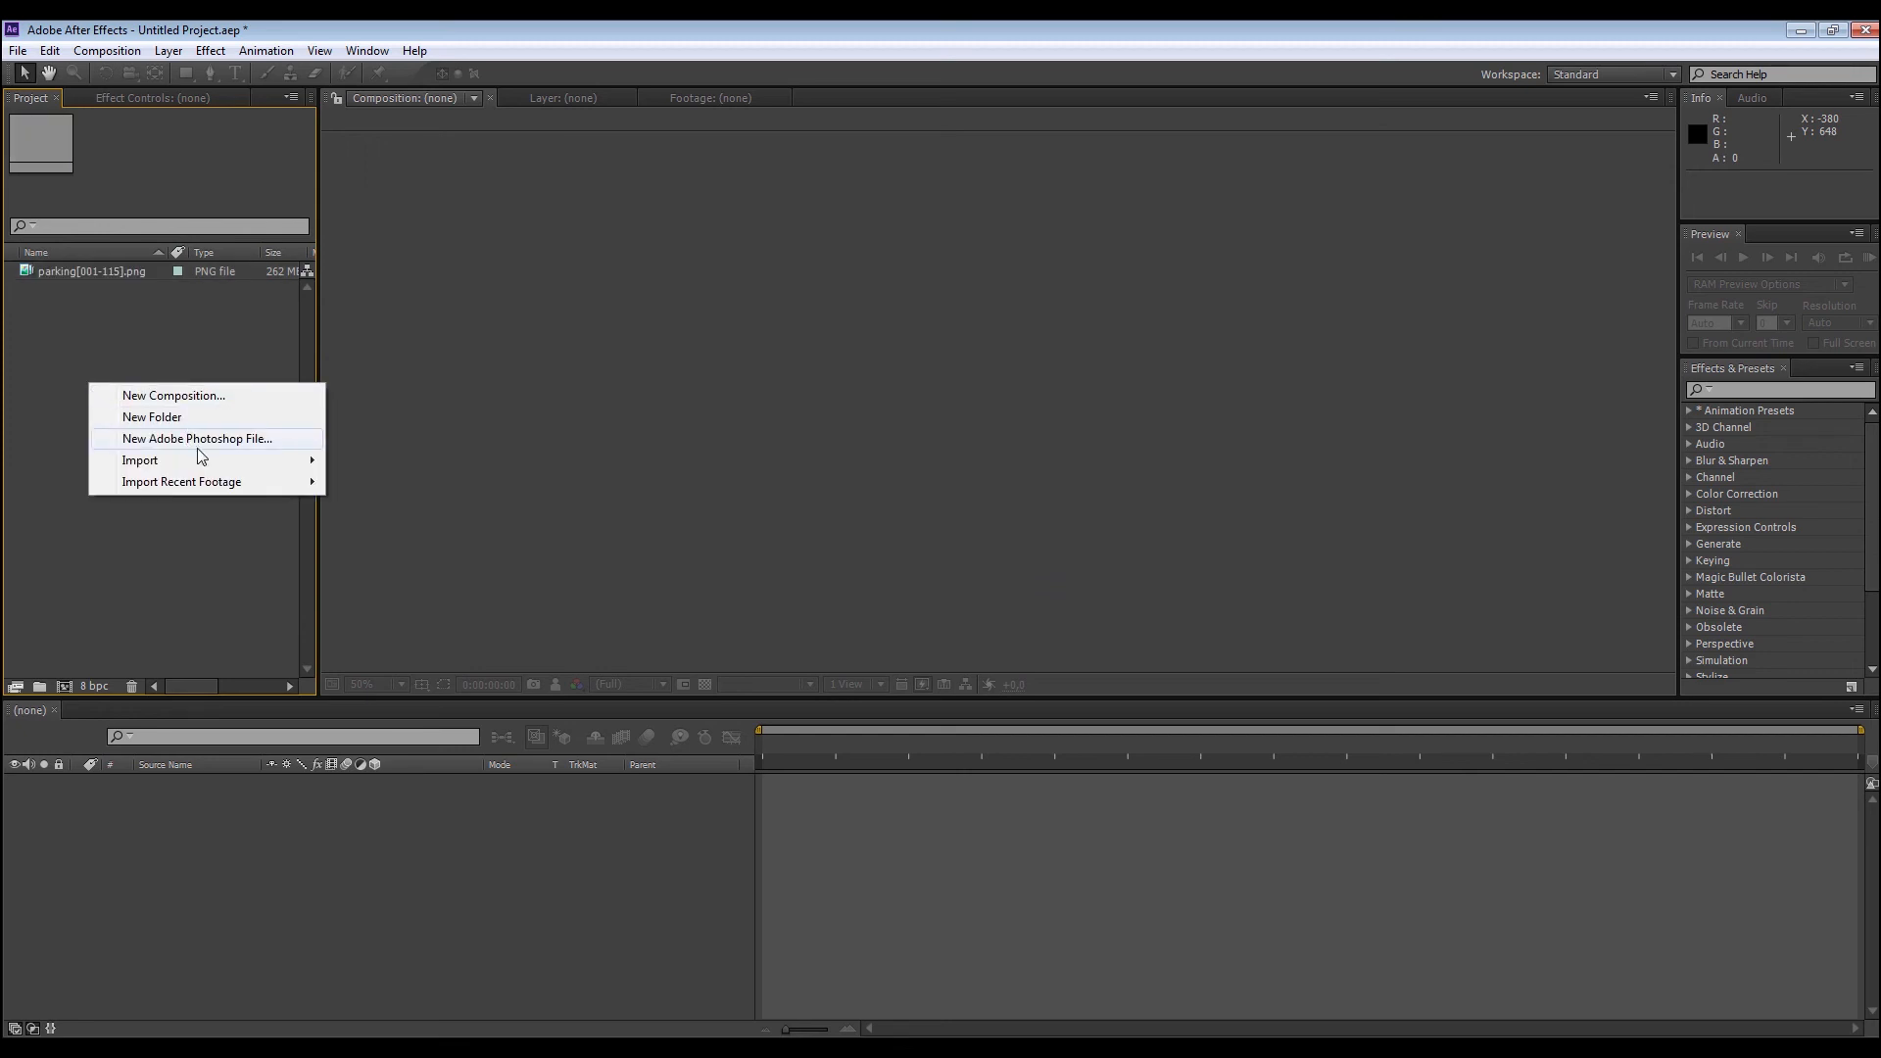
mouse_move(196, 461)
left_click(345, 463)
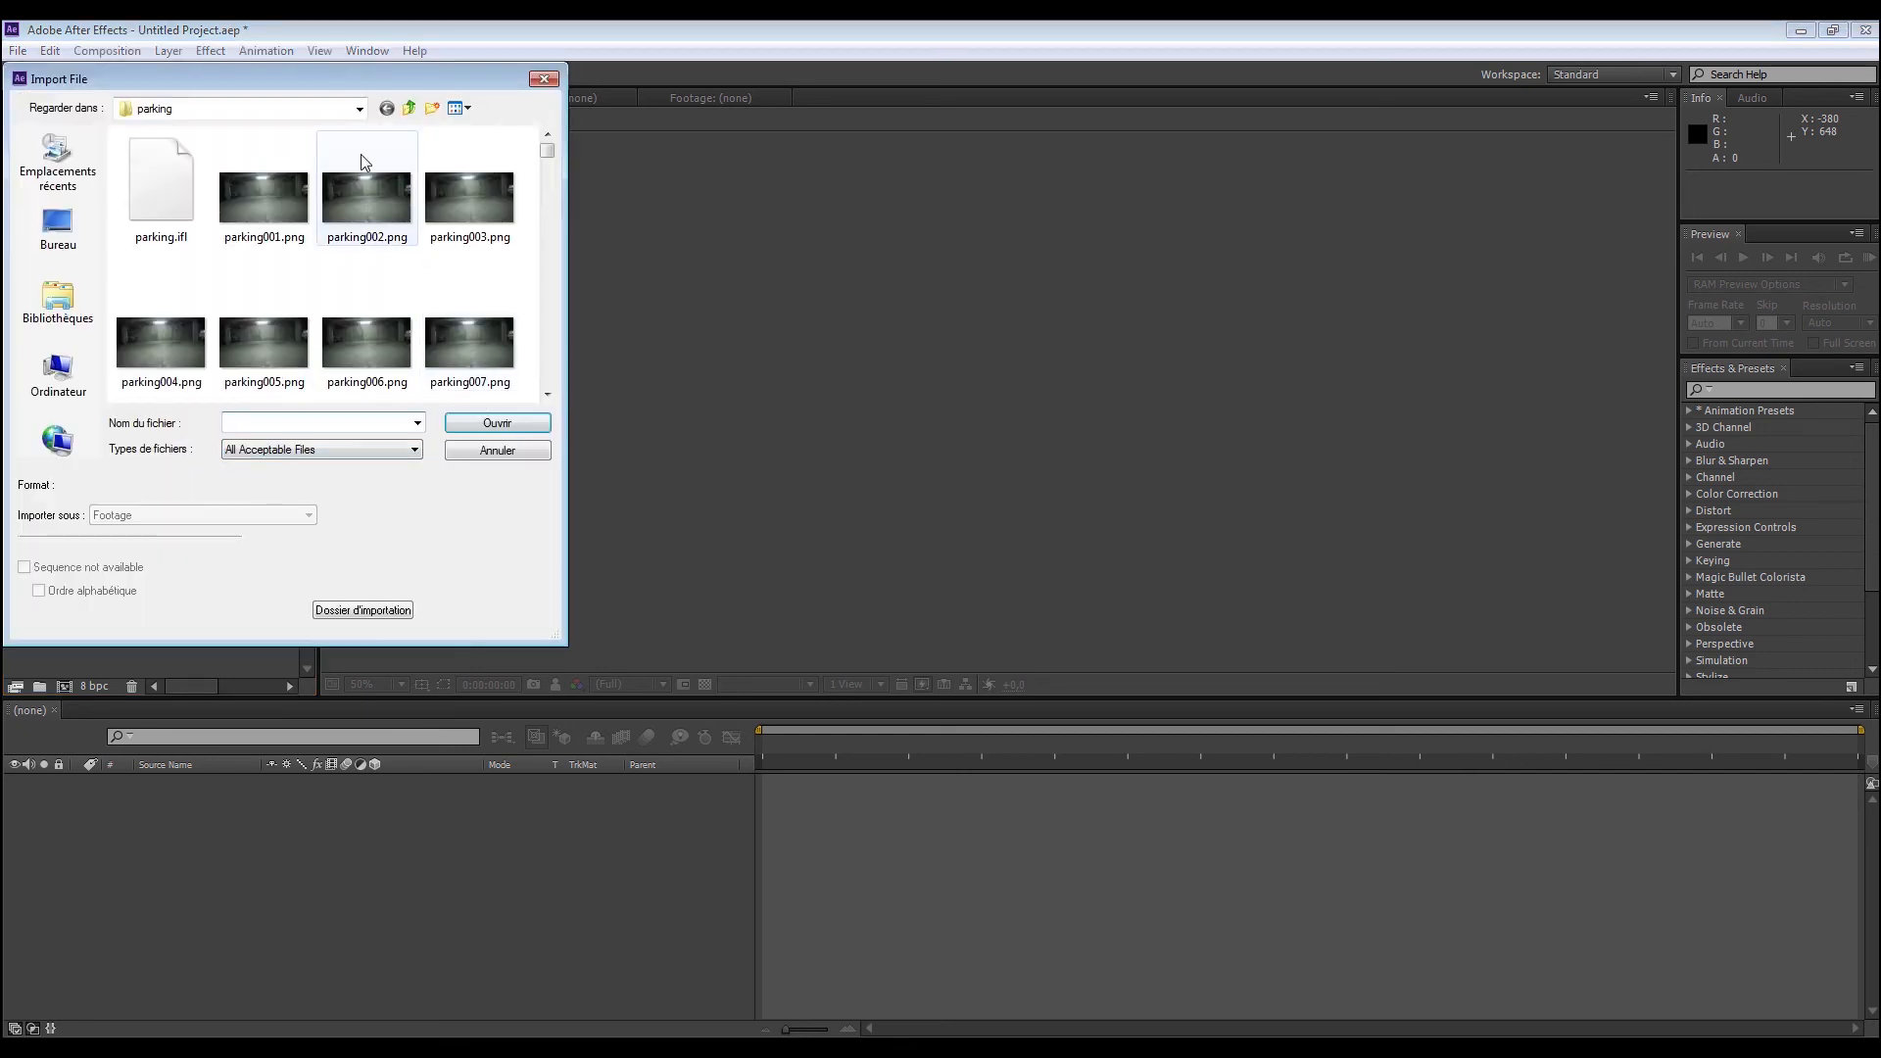
left_click(409, 108)
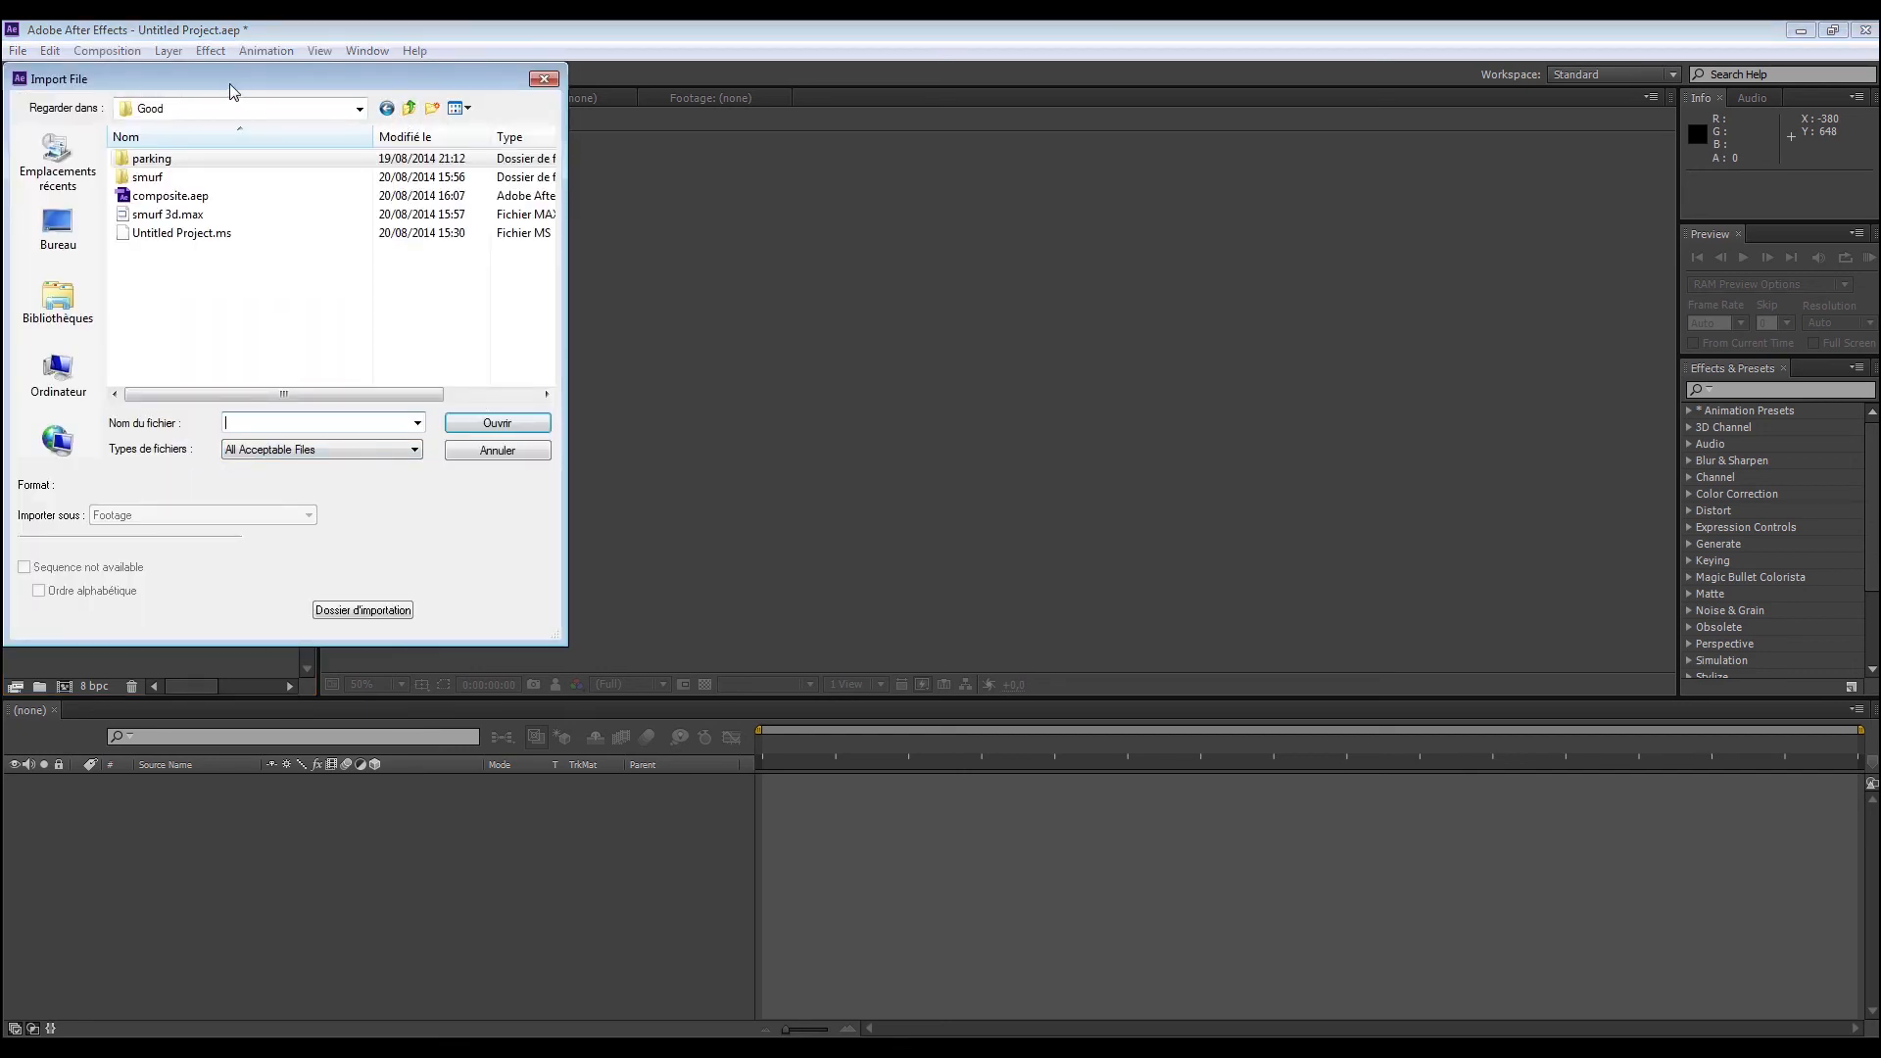
double_click(166, 175)
left_click(164, 192)
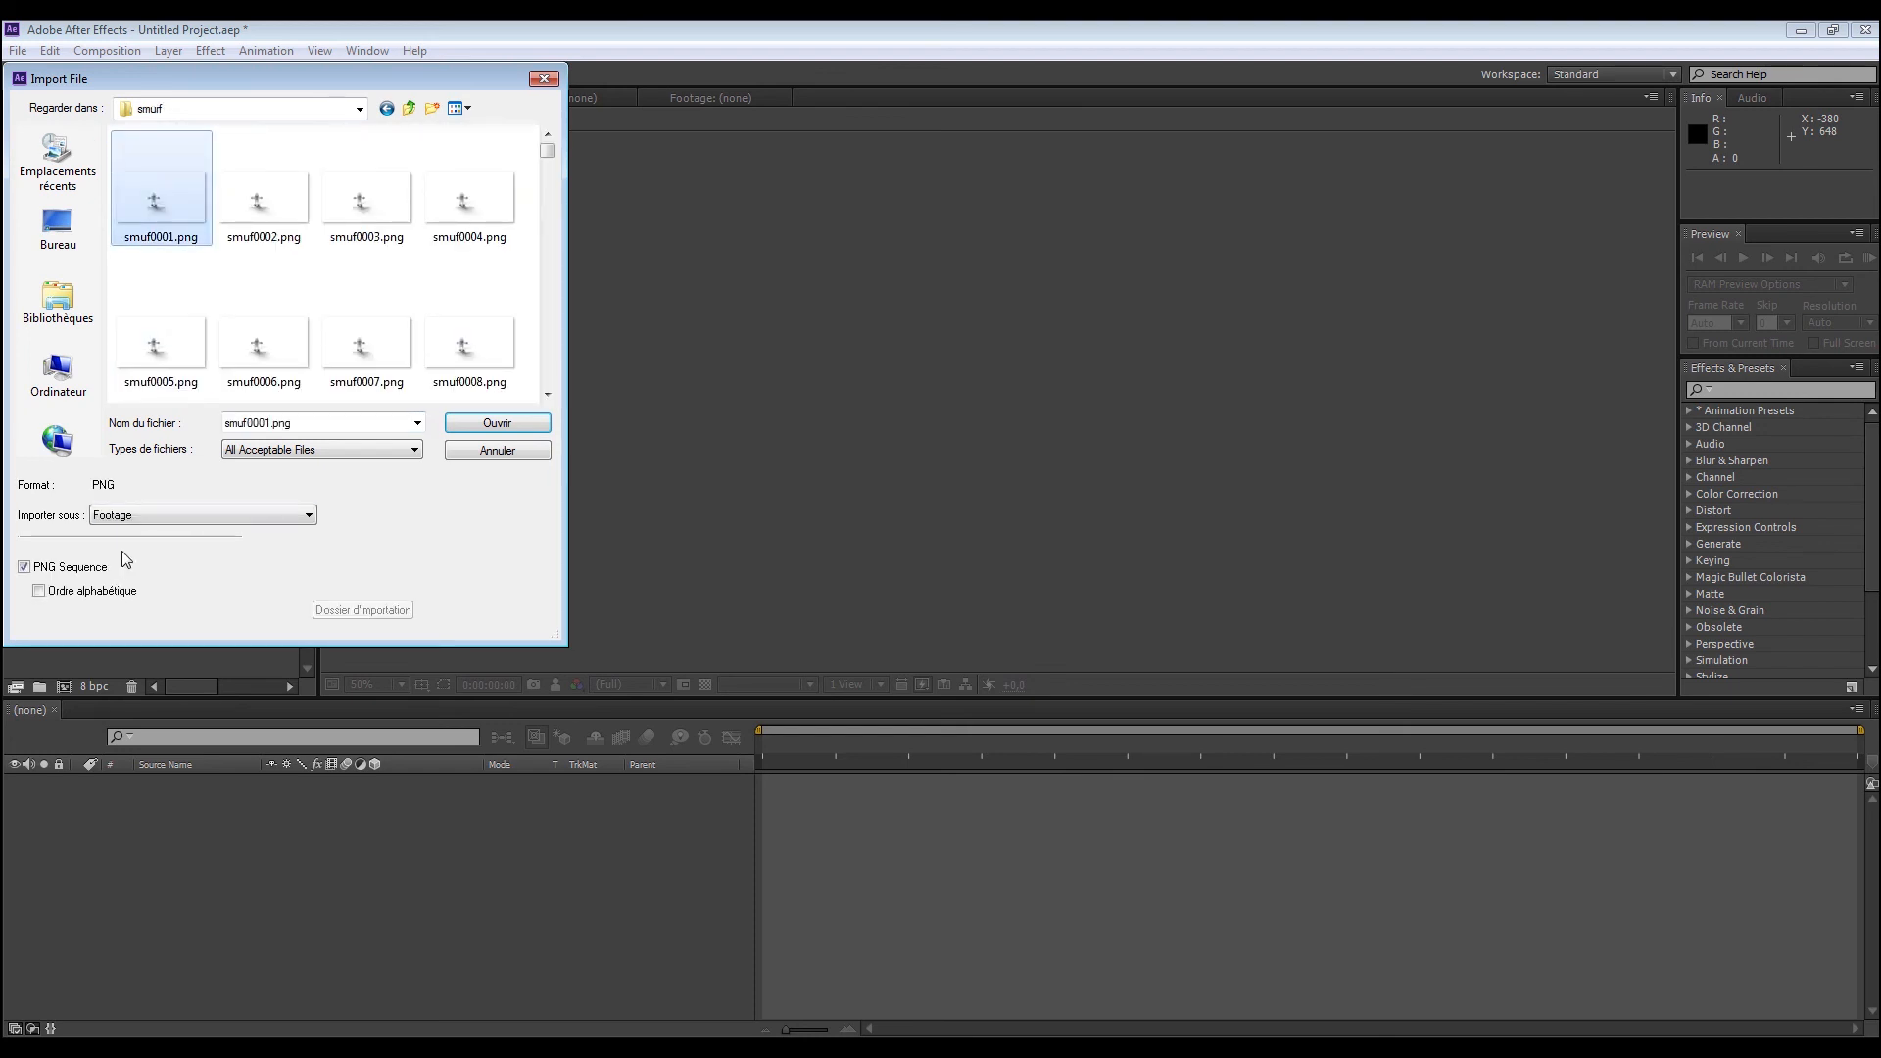
left_click(465, 422)
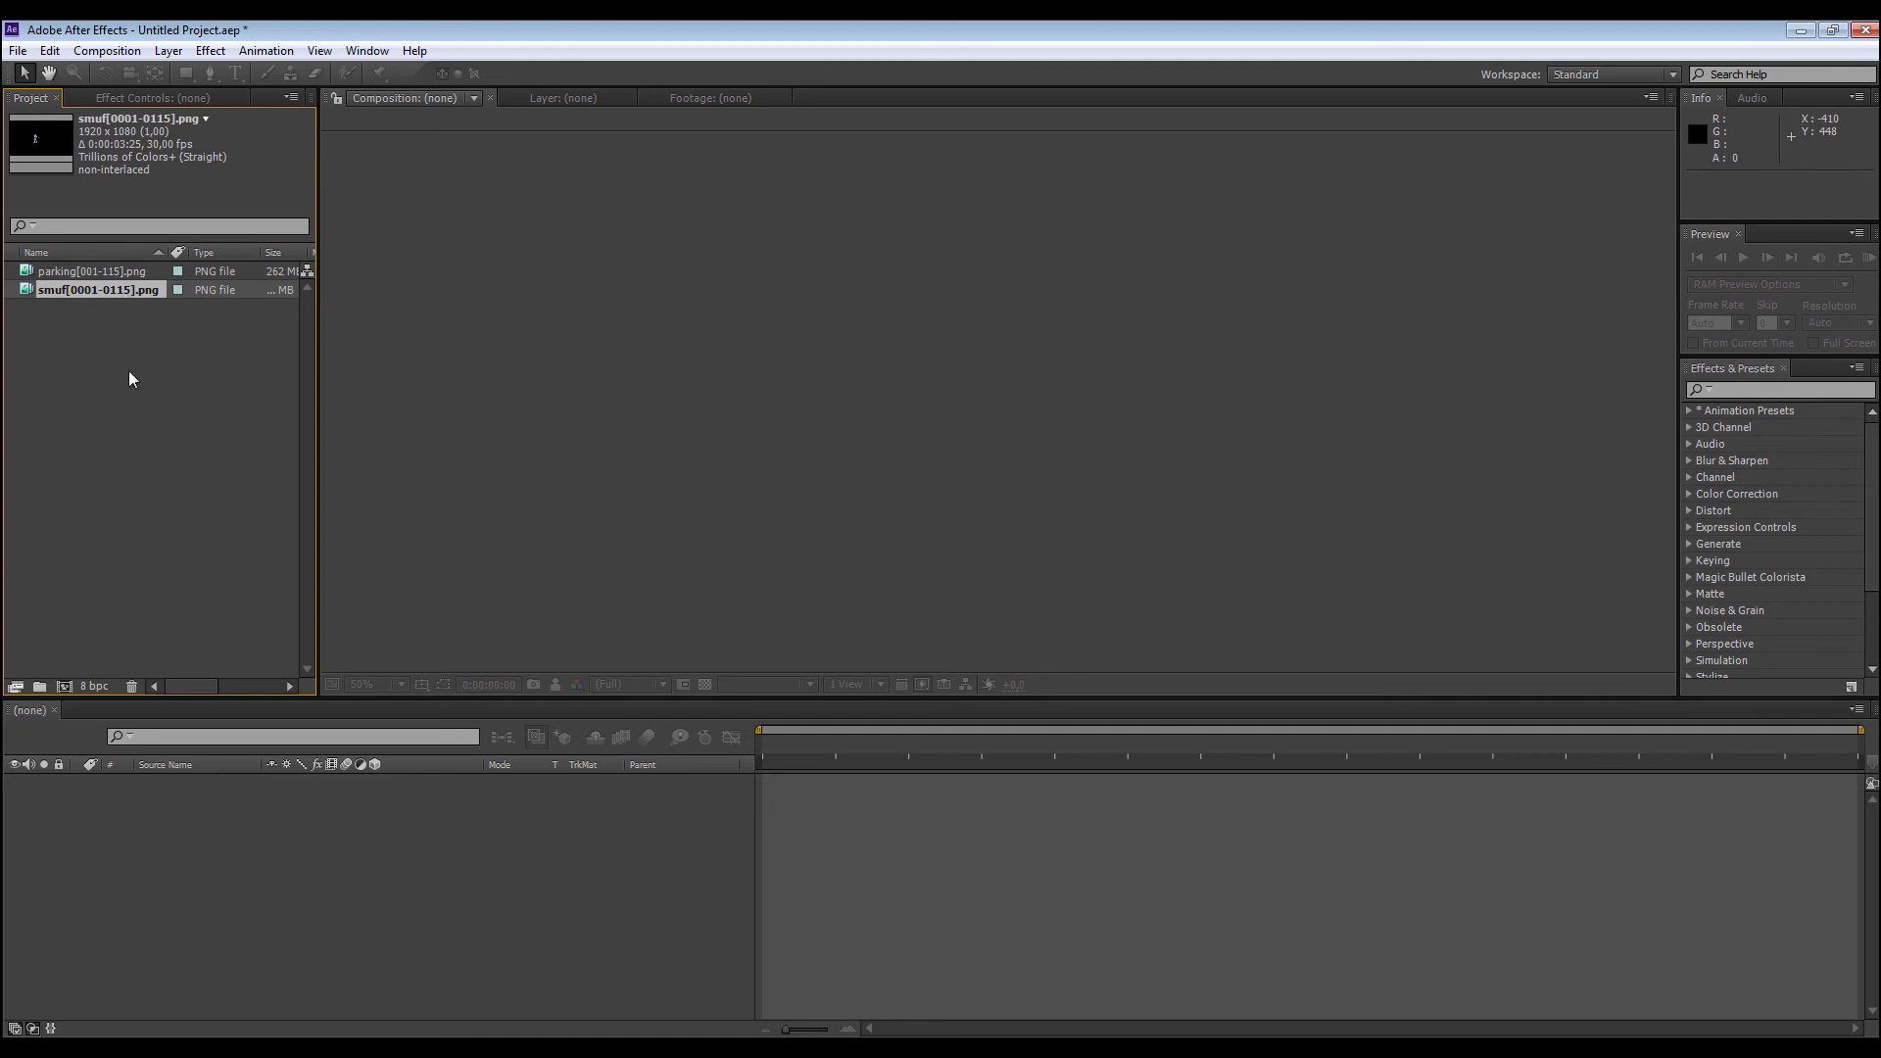
Check the assumed frame rate in the parking sequence's footage interpretation settings and accept them
right_click(109, 279)
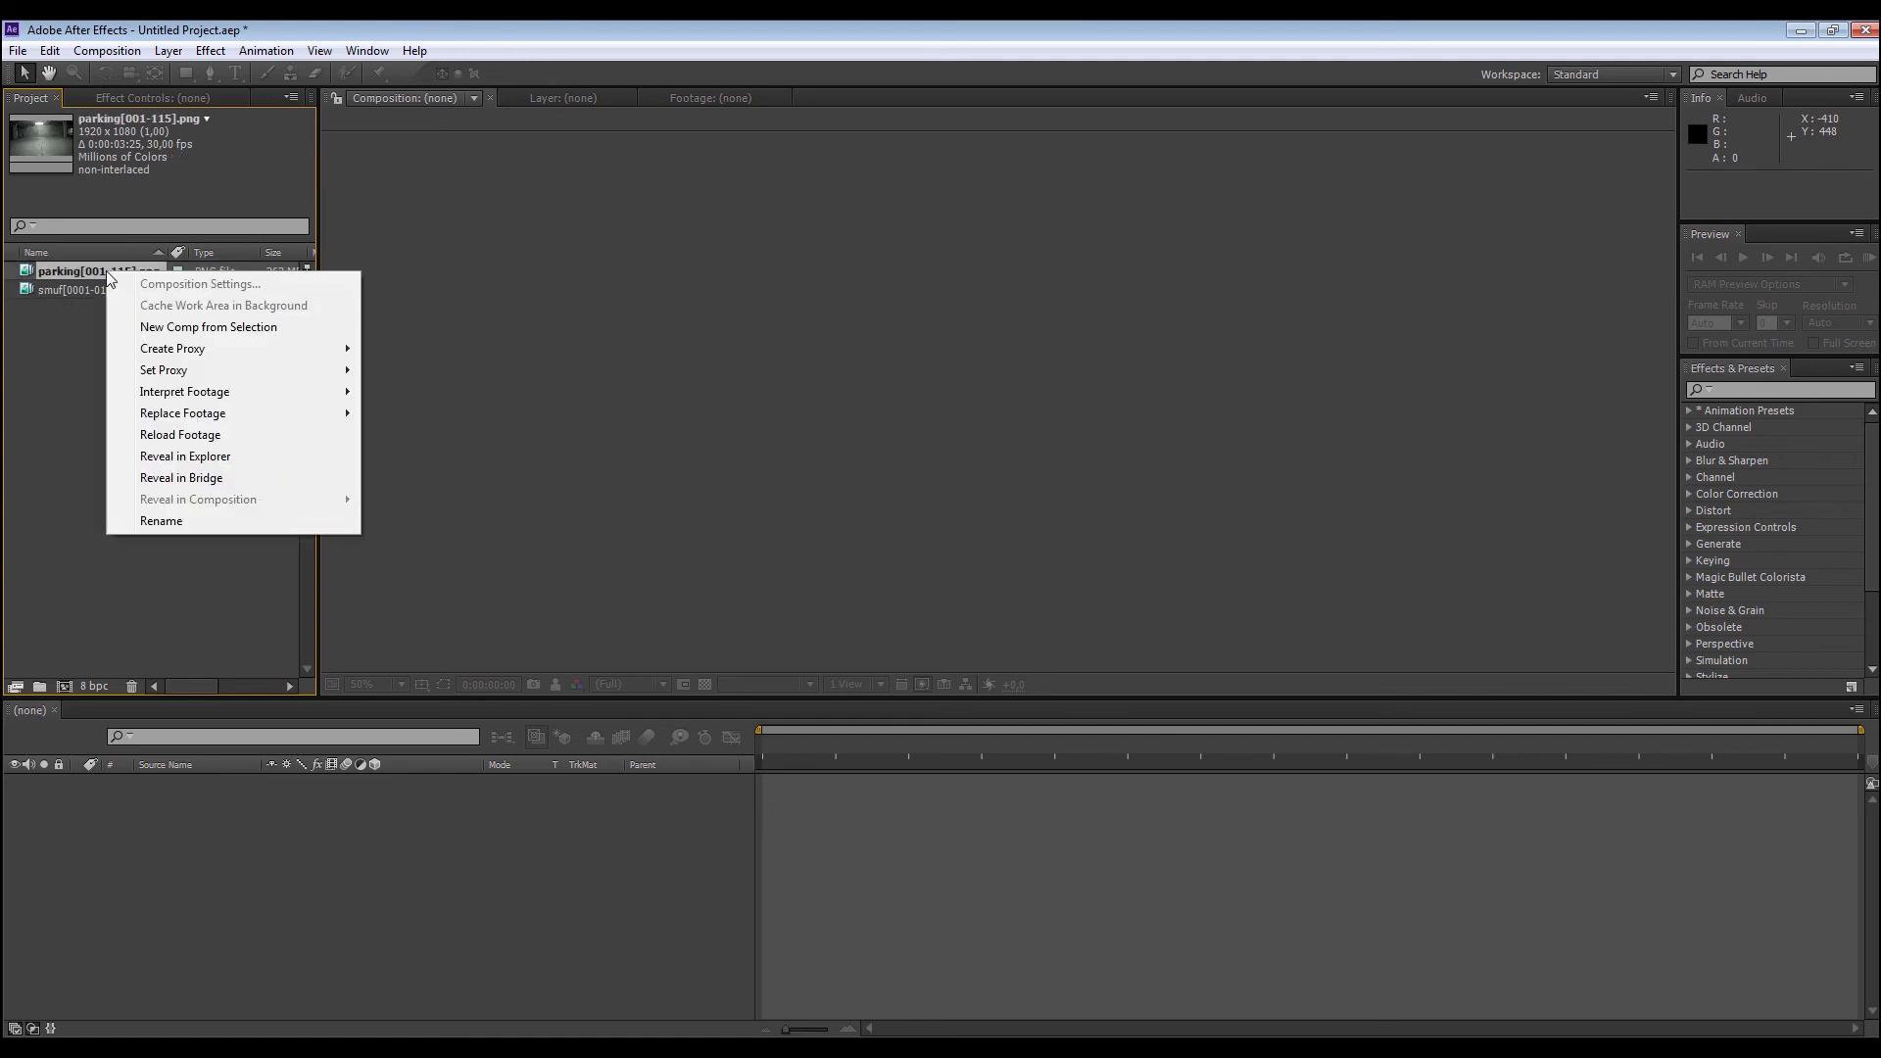
left_click(46, 399)
right_click(114, 278)
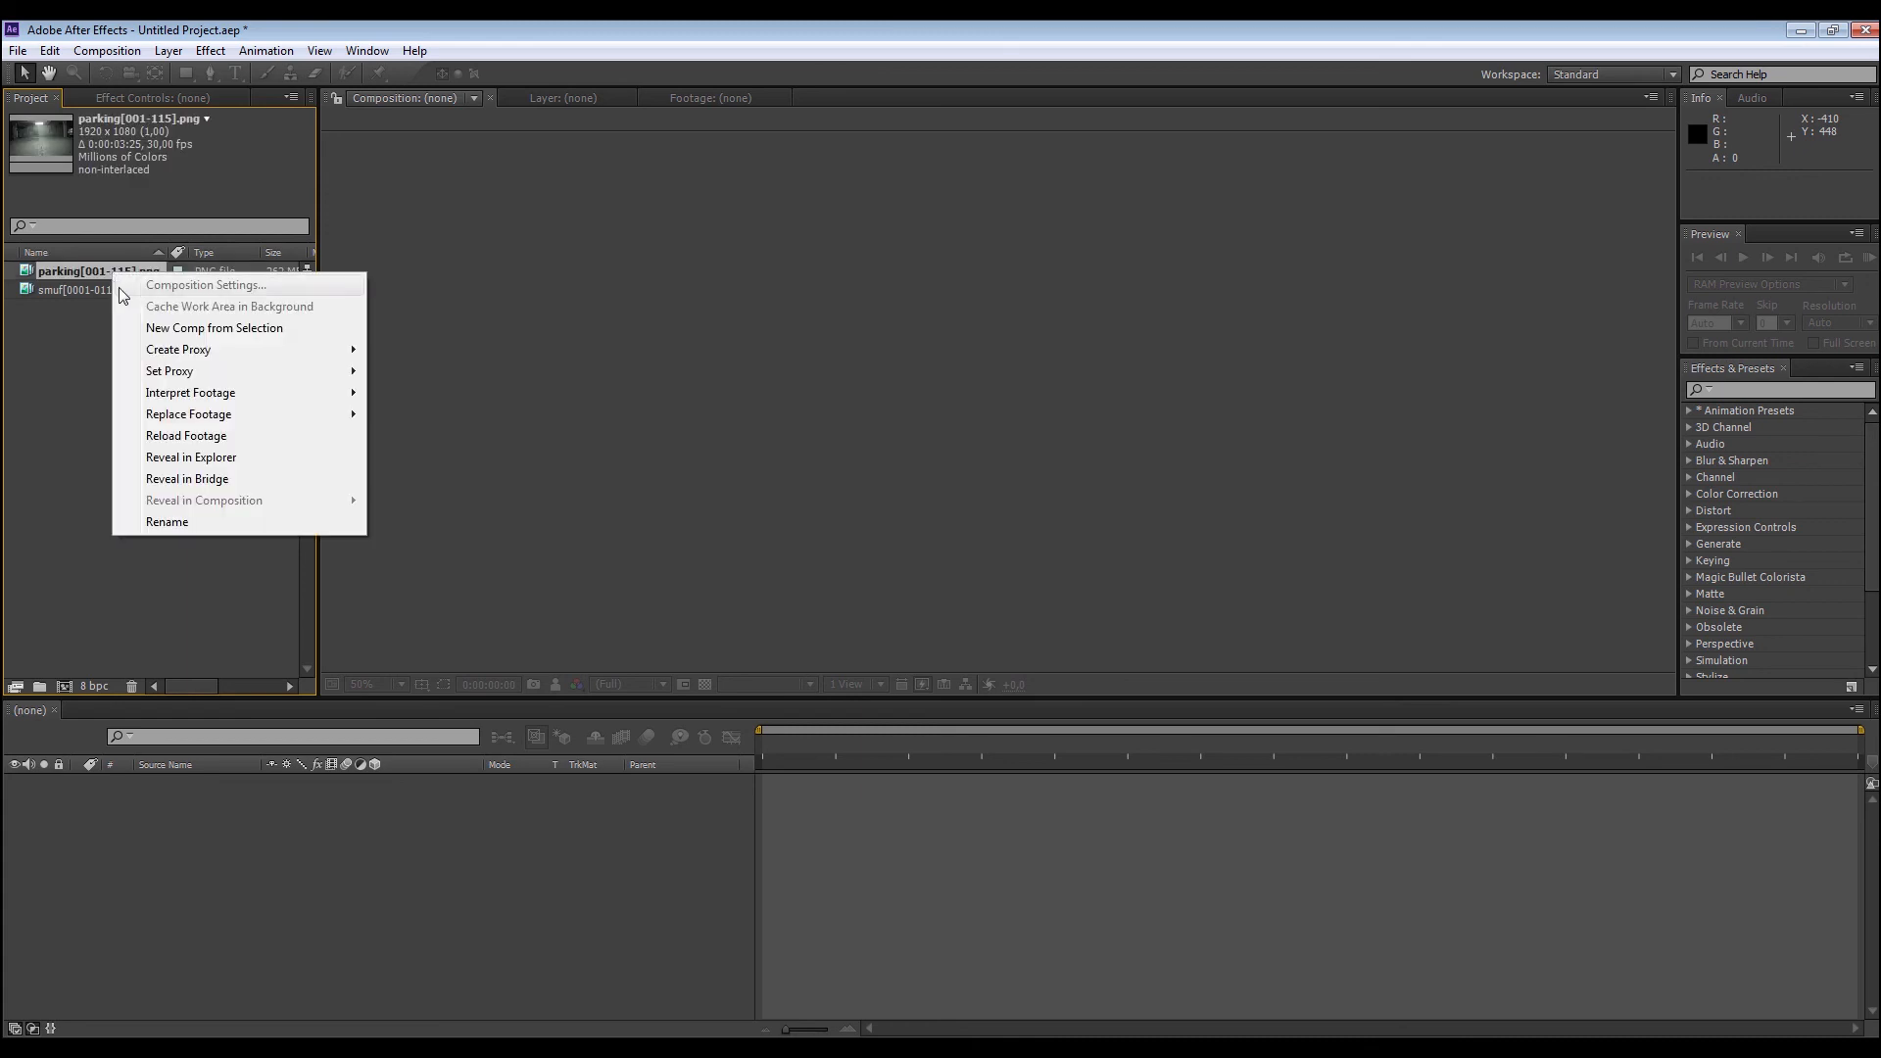
mouse_move(218, 397)
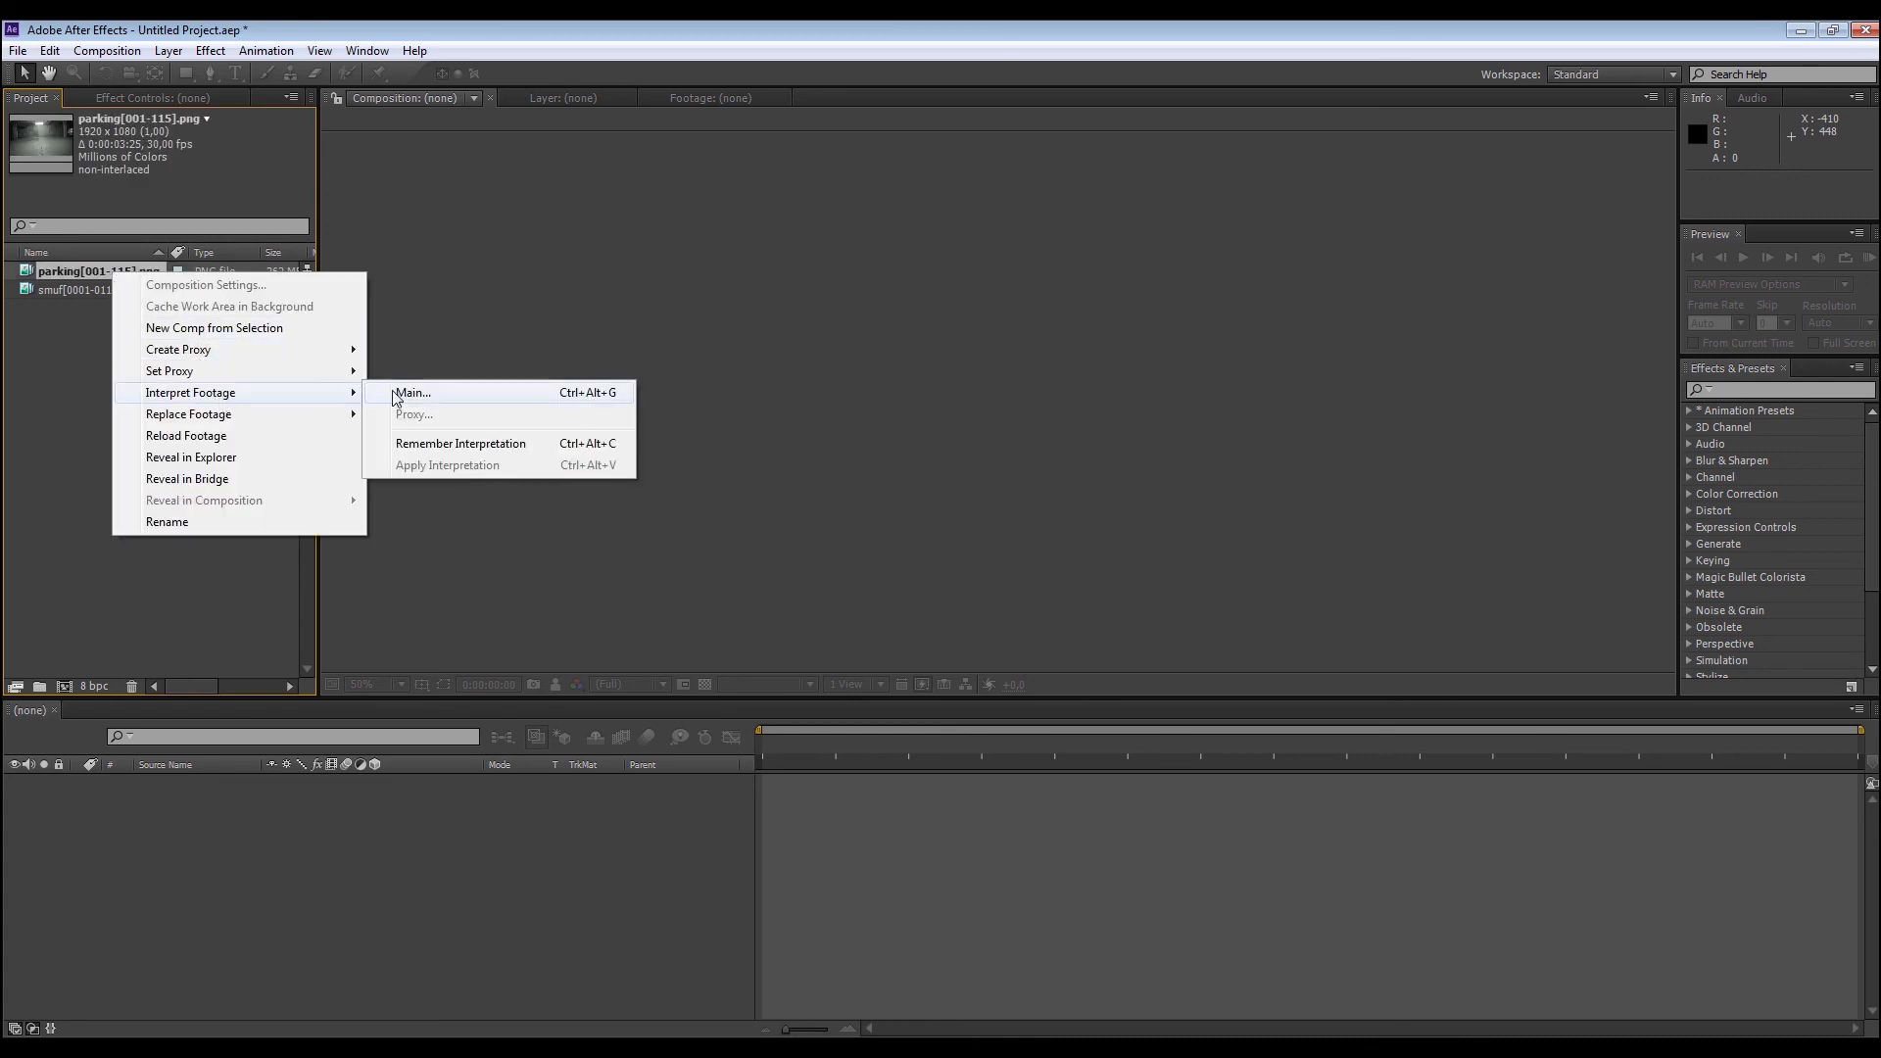
left_click(516, 395)
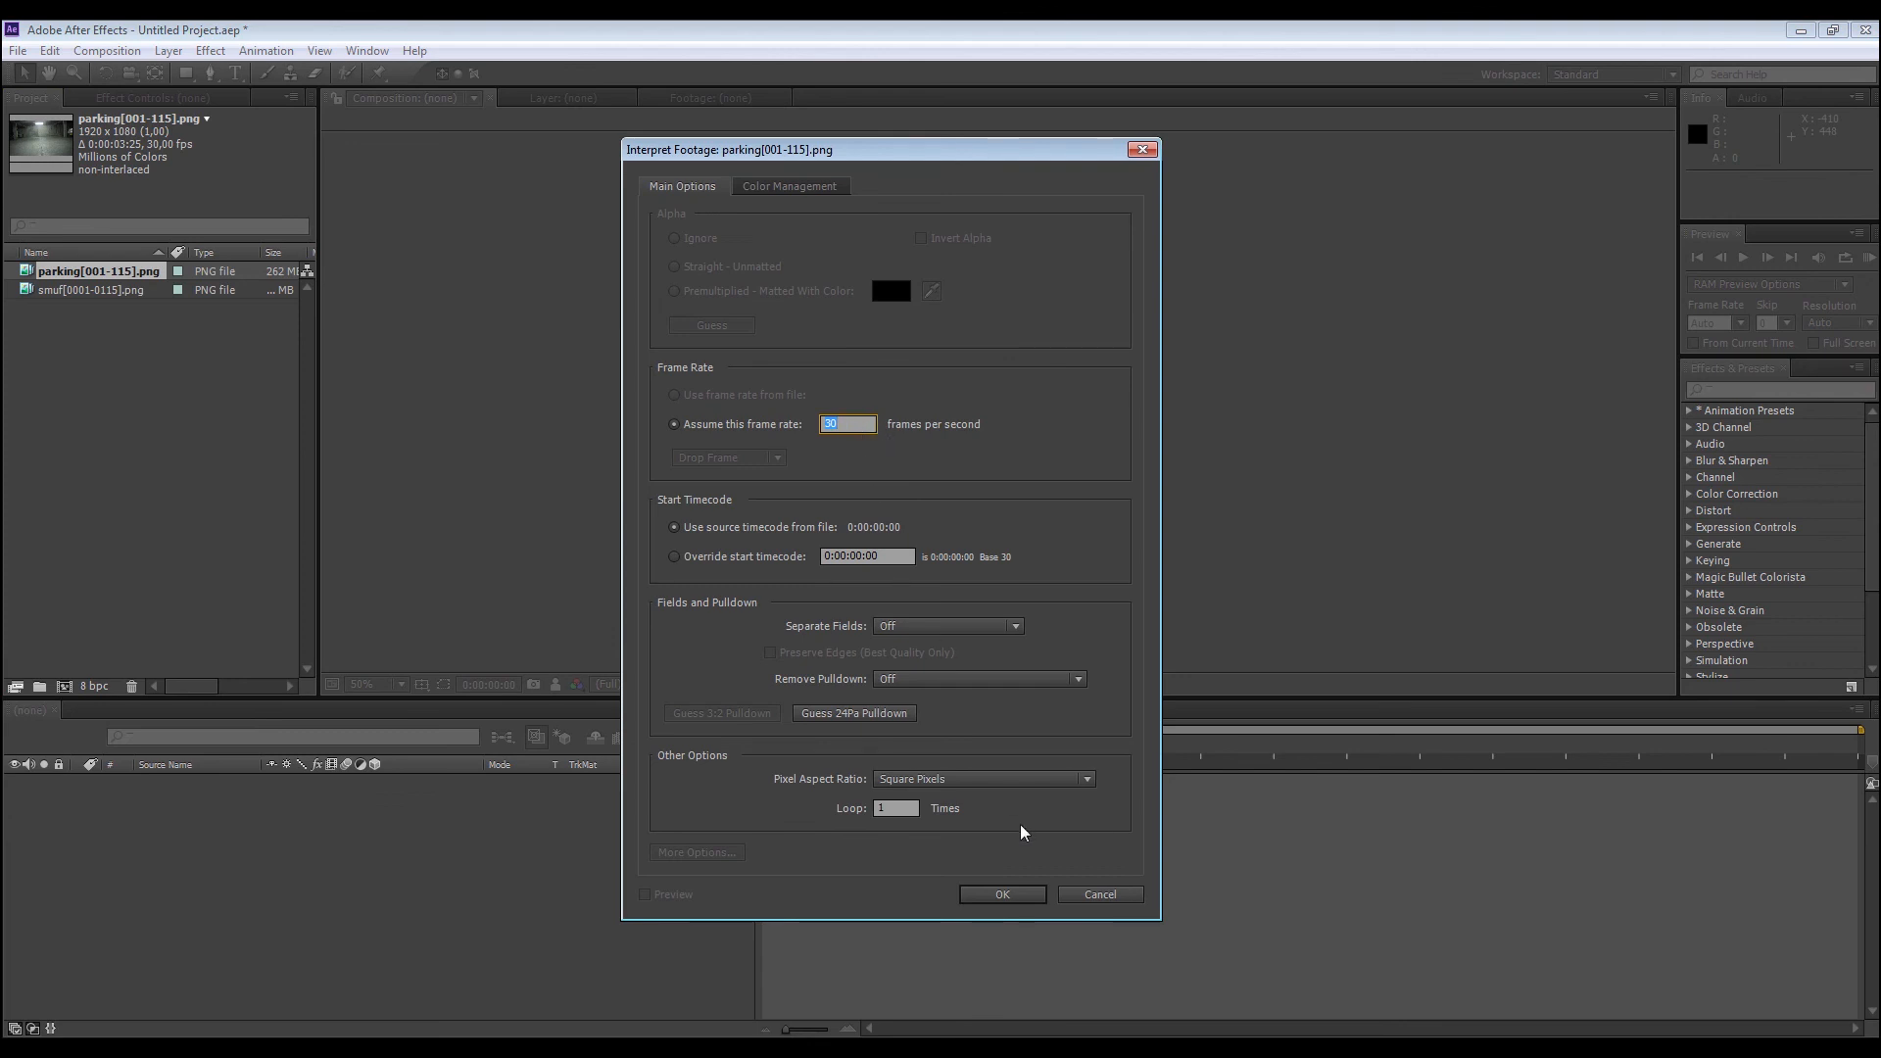
left_click(1022, 897)
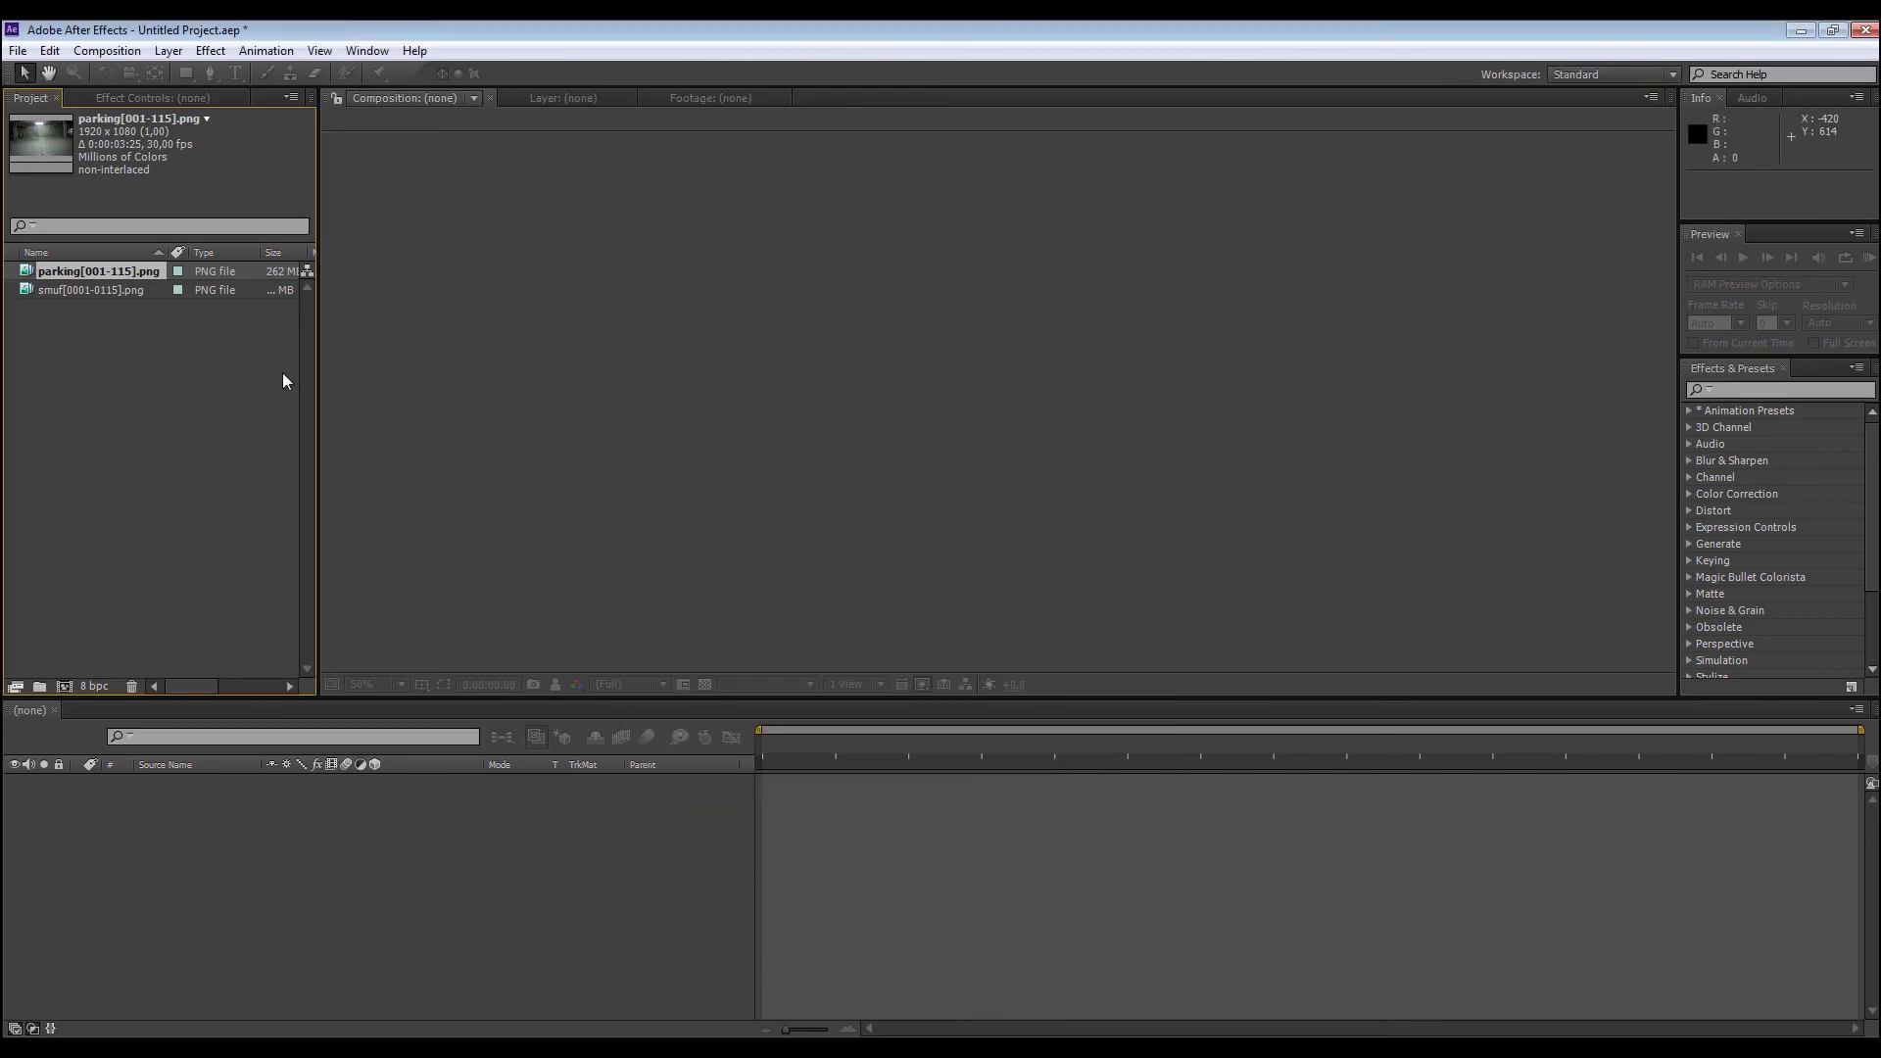
Check the alpha and frame rate interpretation of the smurf sequence and accept the settings
right_click(73, 291)
mouse_move(164, 409)
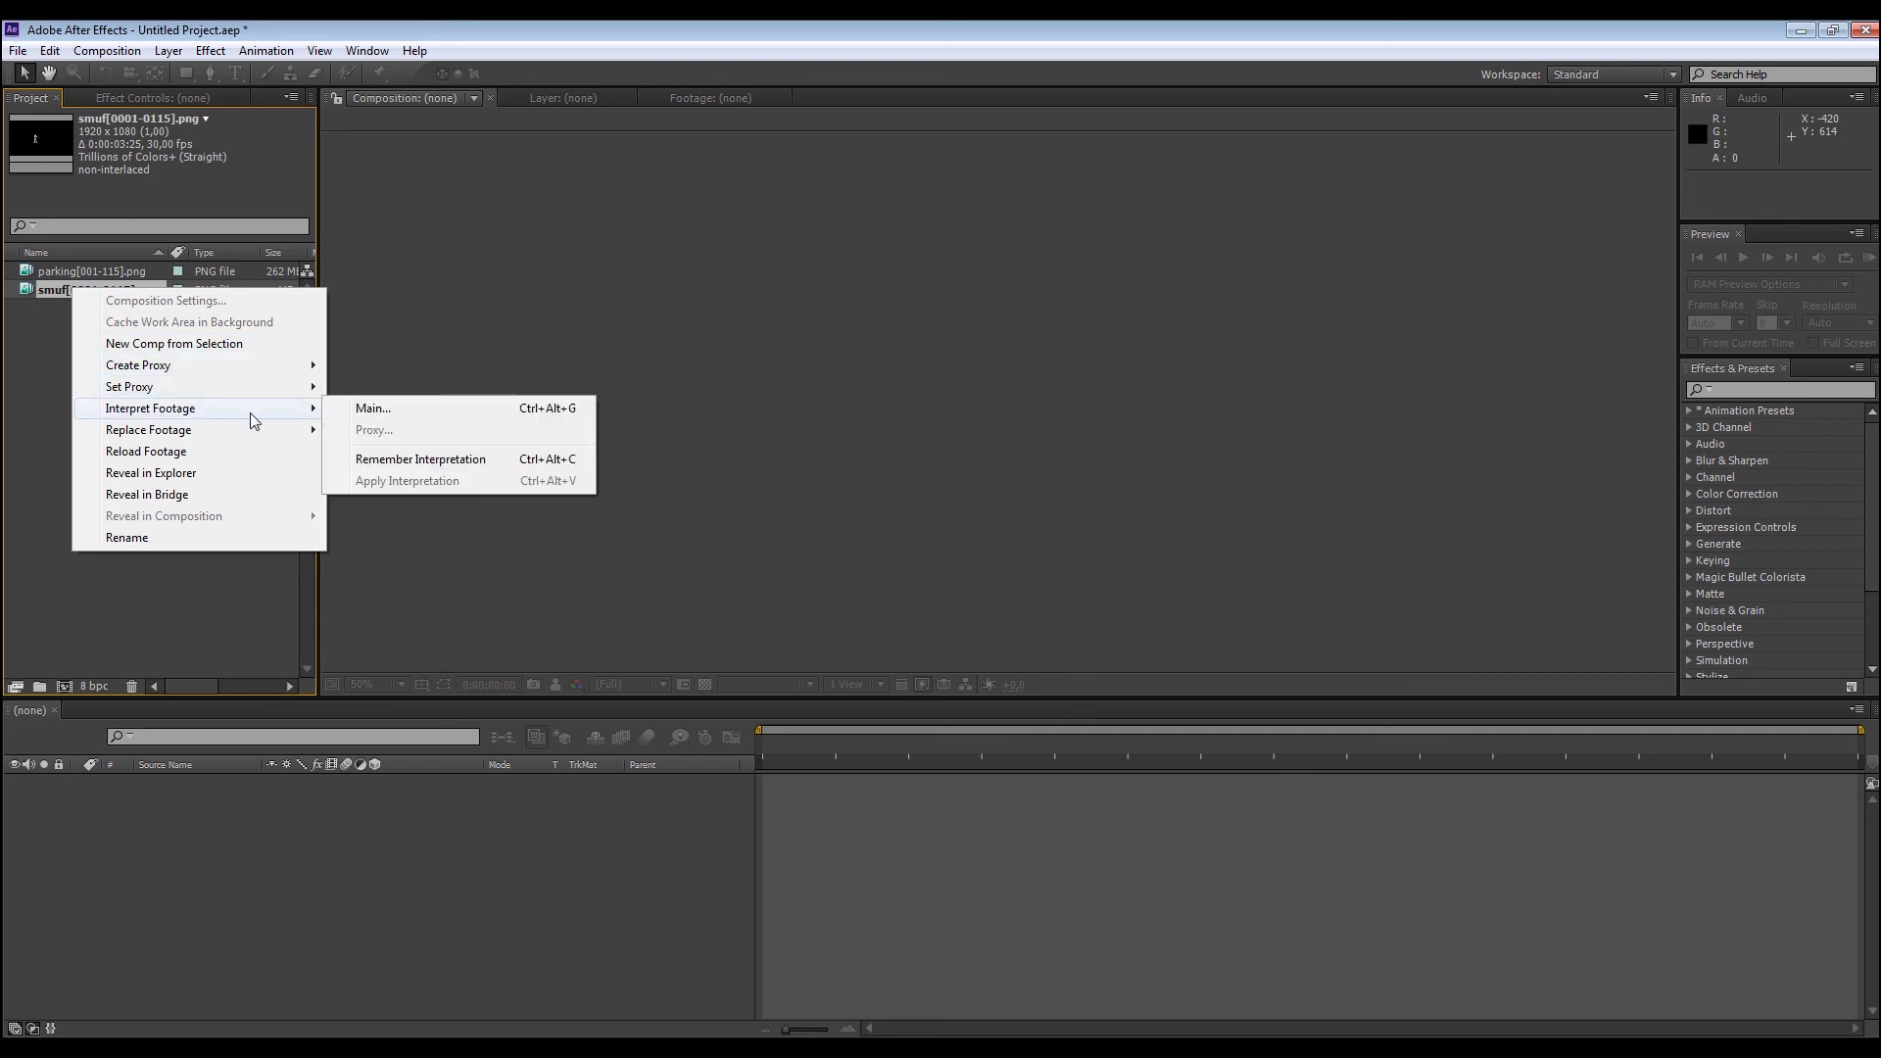
left_click(372, 408)
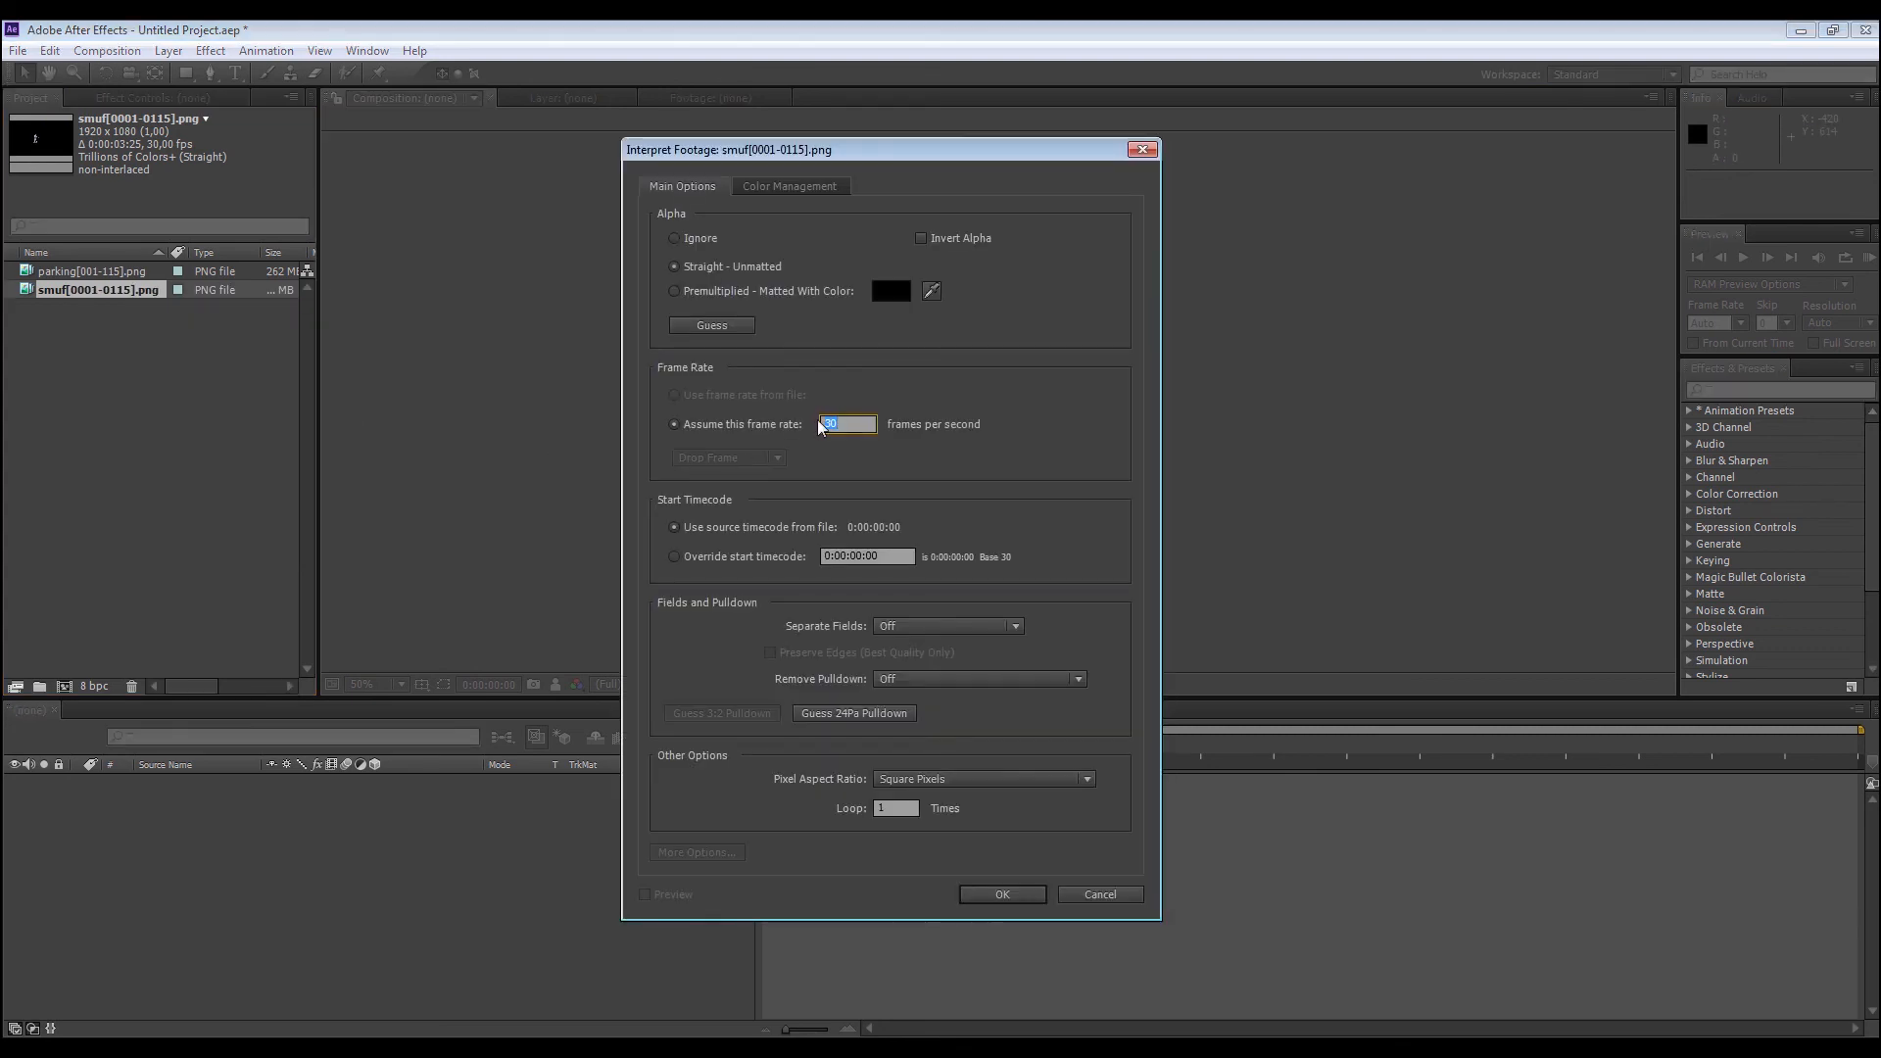
left_click(1012, 894)
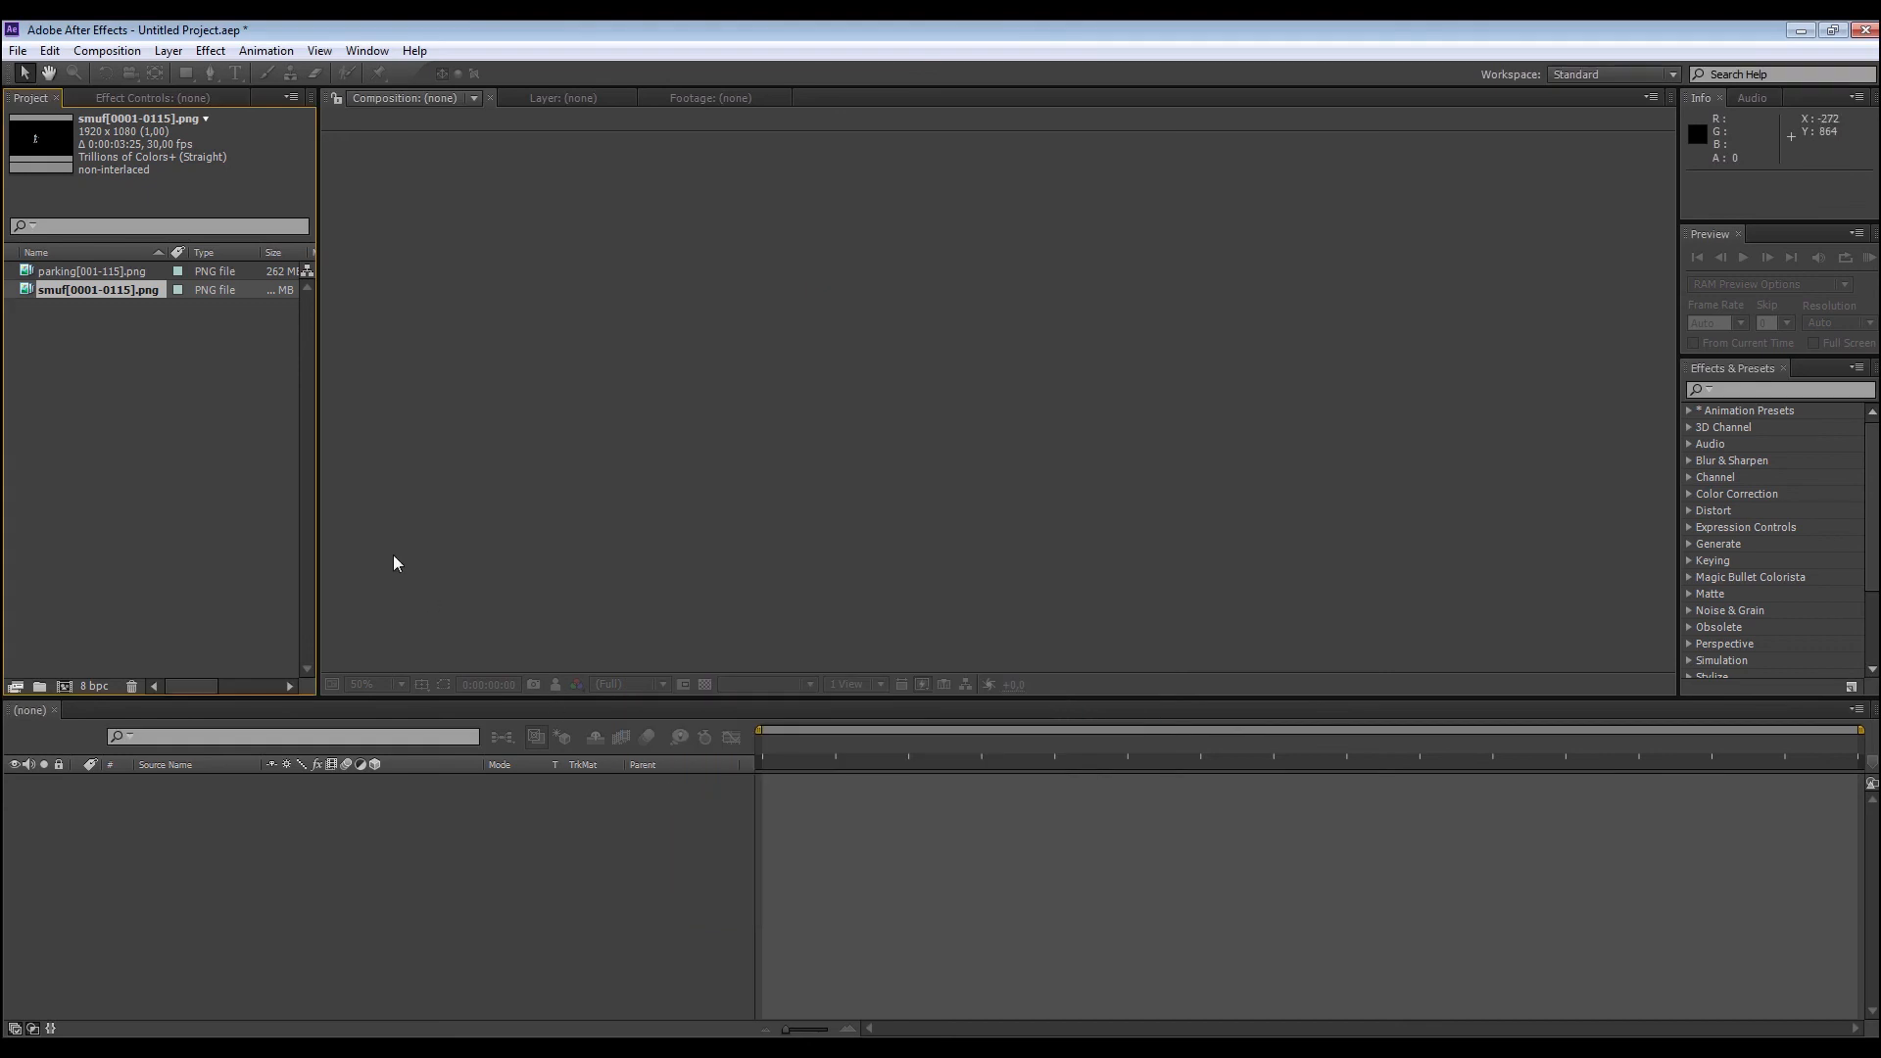
Create a composition from the parking sequence and place the smurf sequence above it as a second layer
left_click(25, 271)
left_click_drag(26, 278, 961, 438)
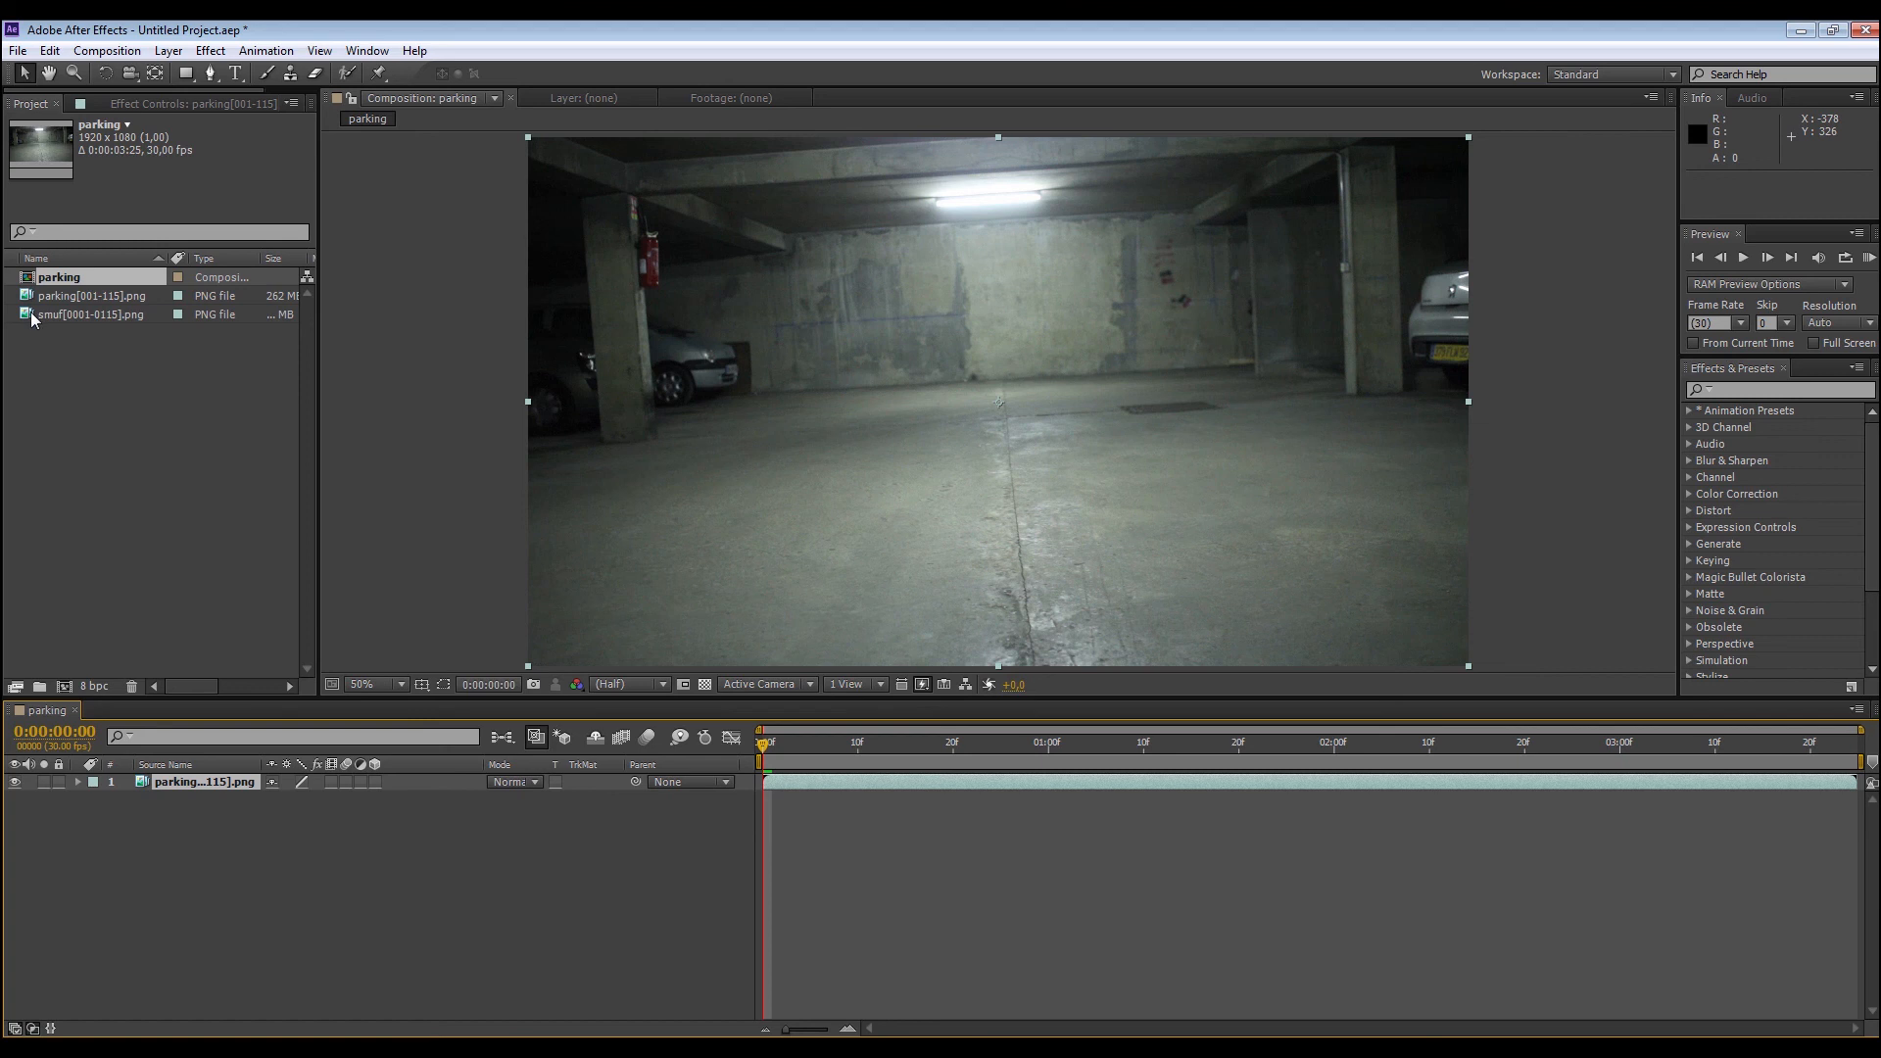
left_click_drag(27, 321, 995, 411)
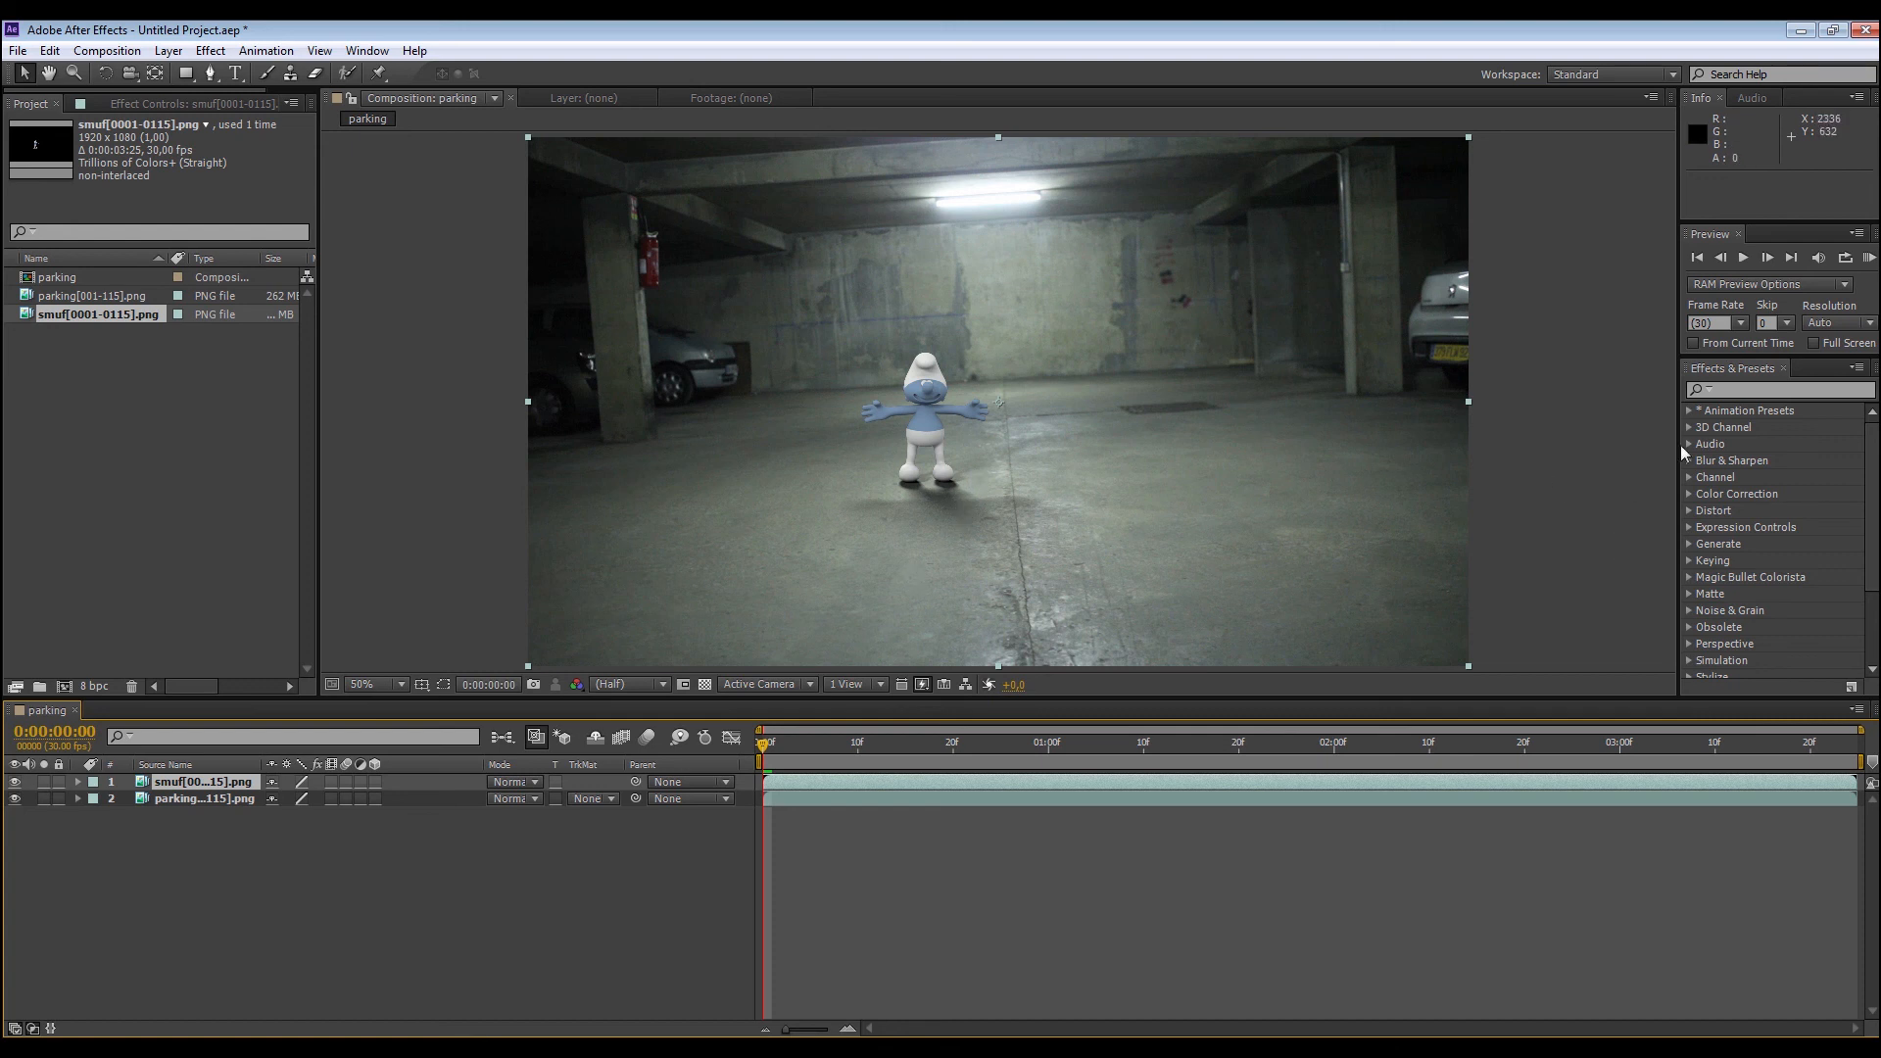
Apply the Curves effect to the smurf layer and bend its RGB curve slightly downward to darken the midtones
left_click(1773, 392)
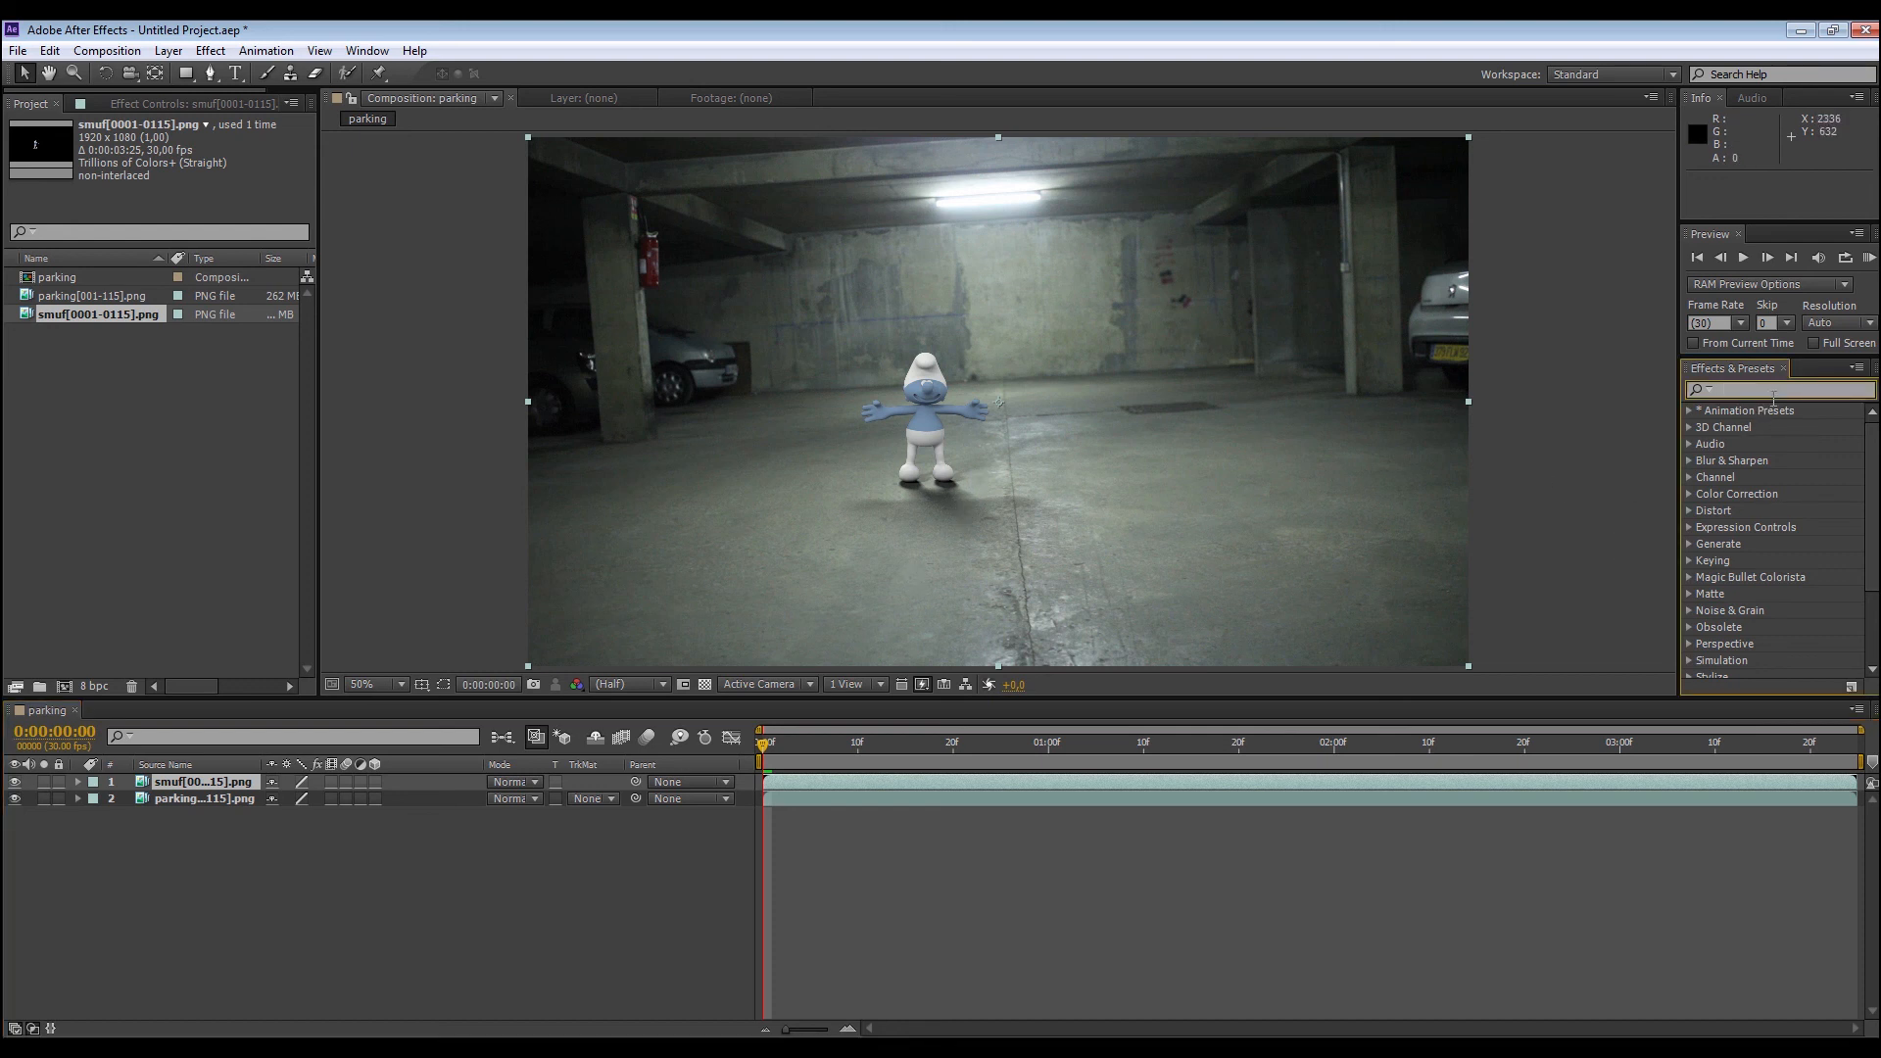
type("curves")
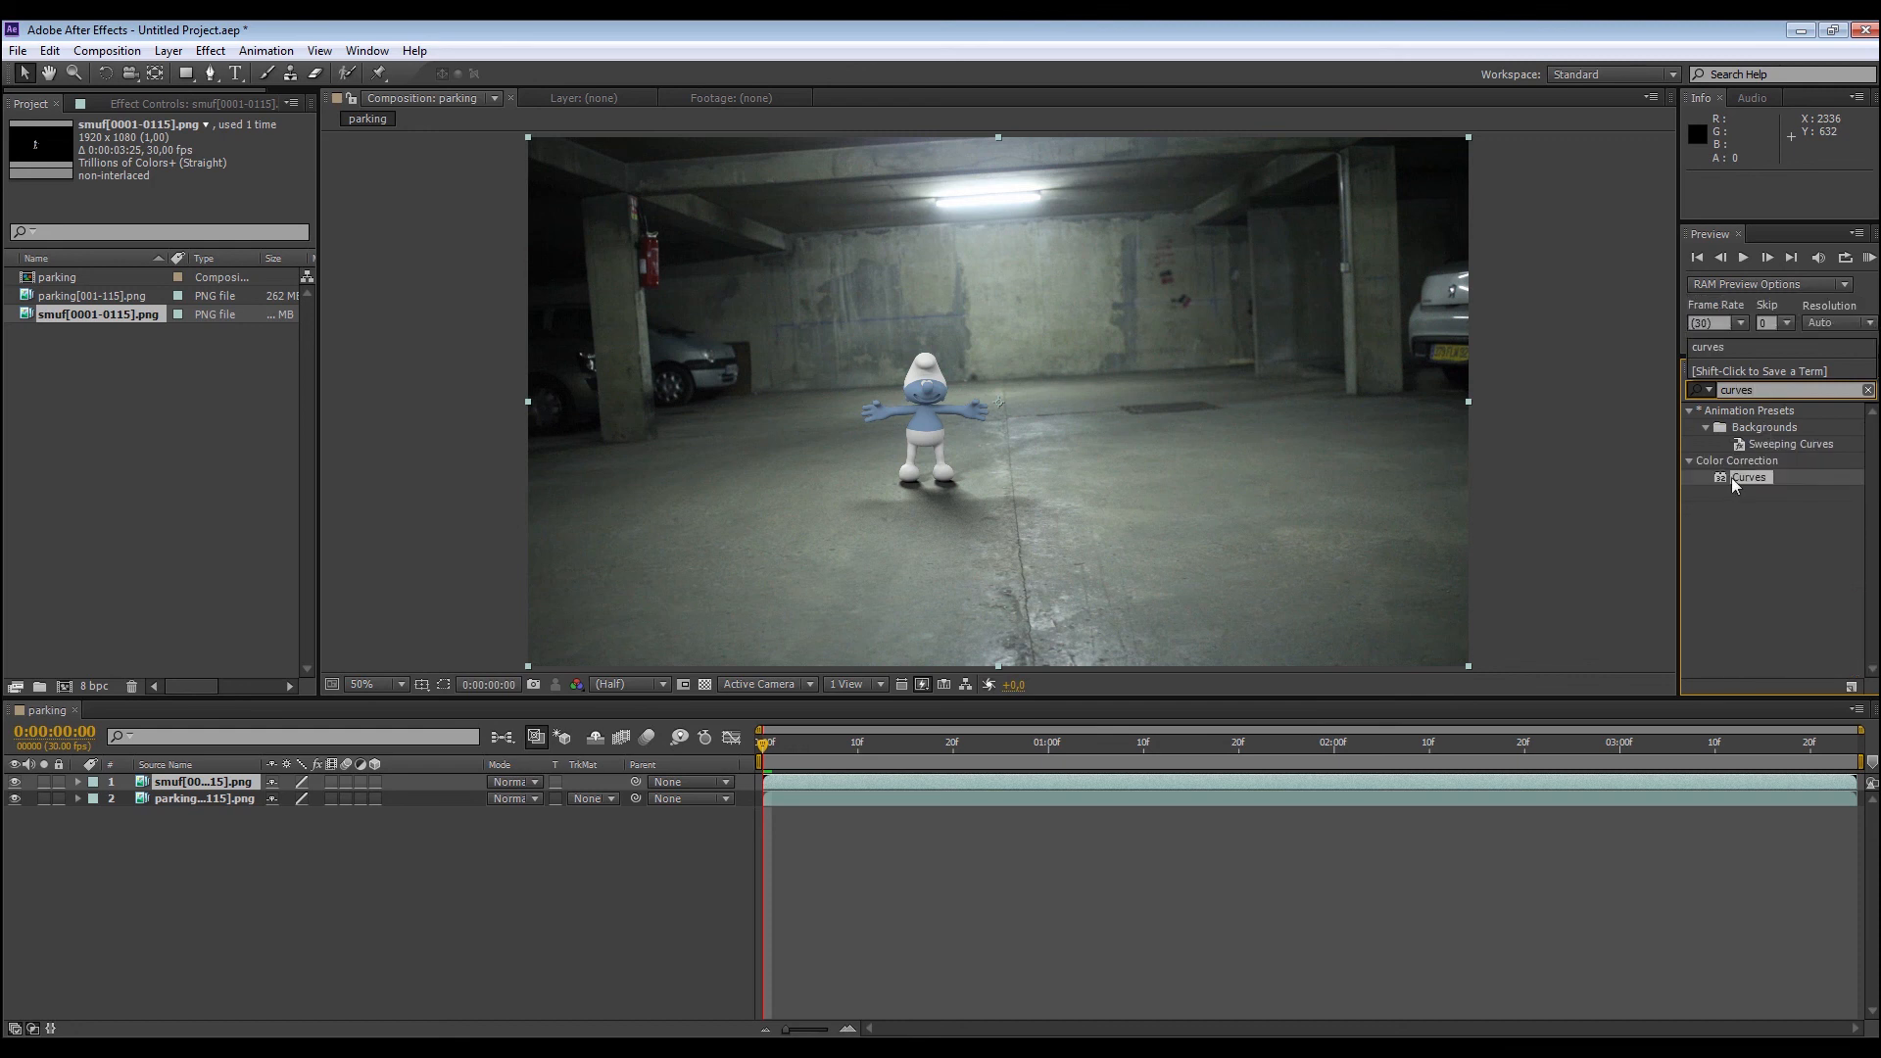
left_click_drag(1727, 480, 218, 790)
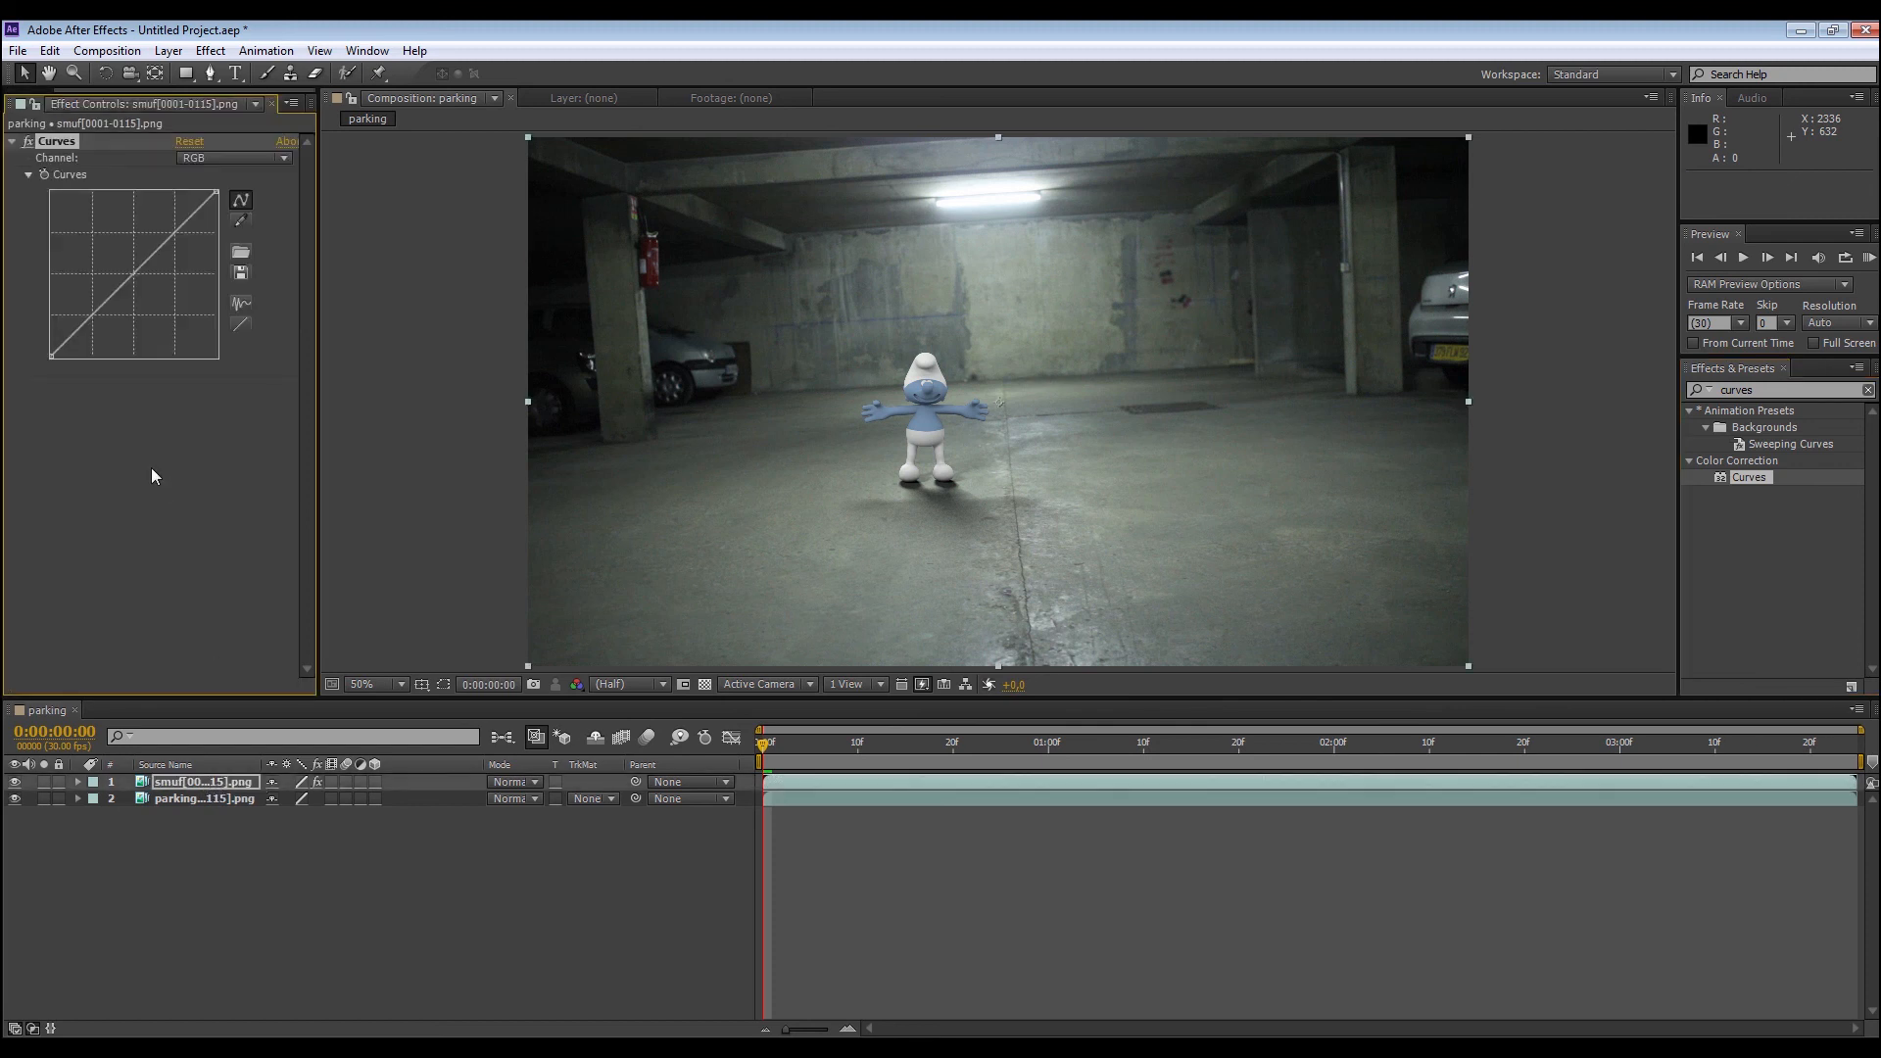
left_click_drag(116, 305, 121, 317)
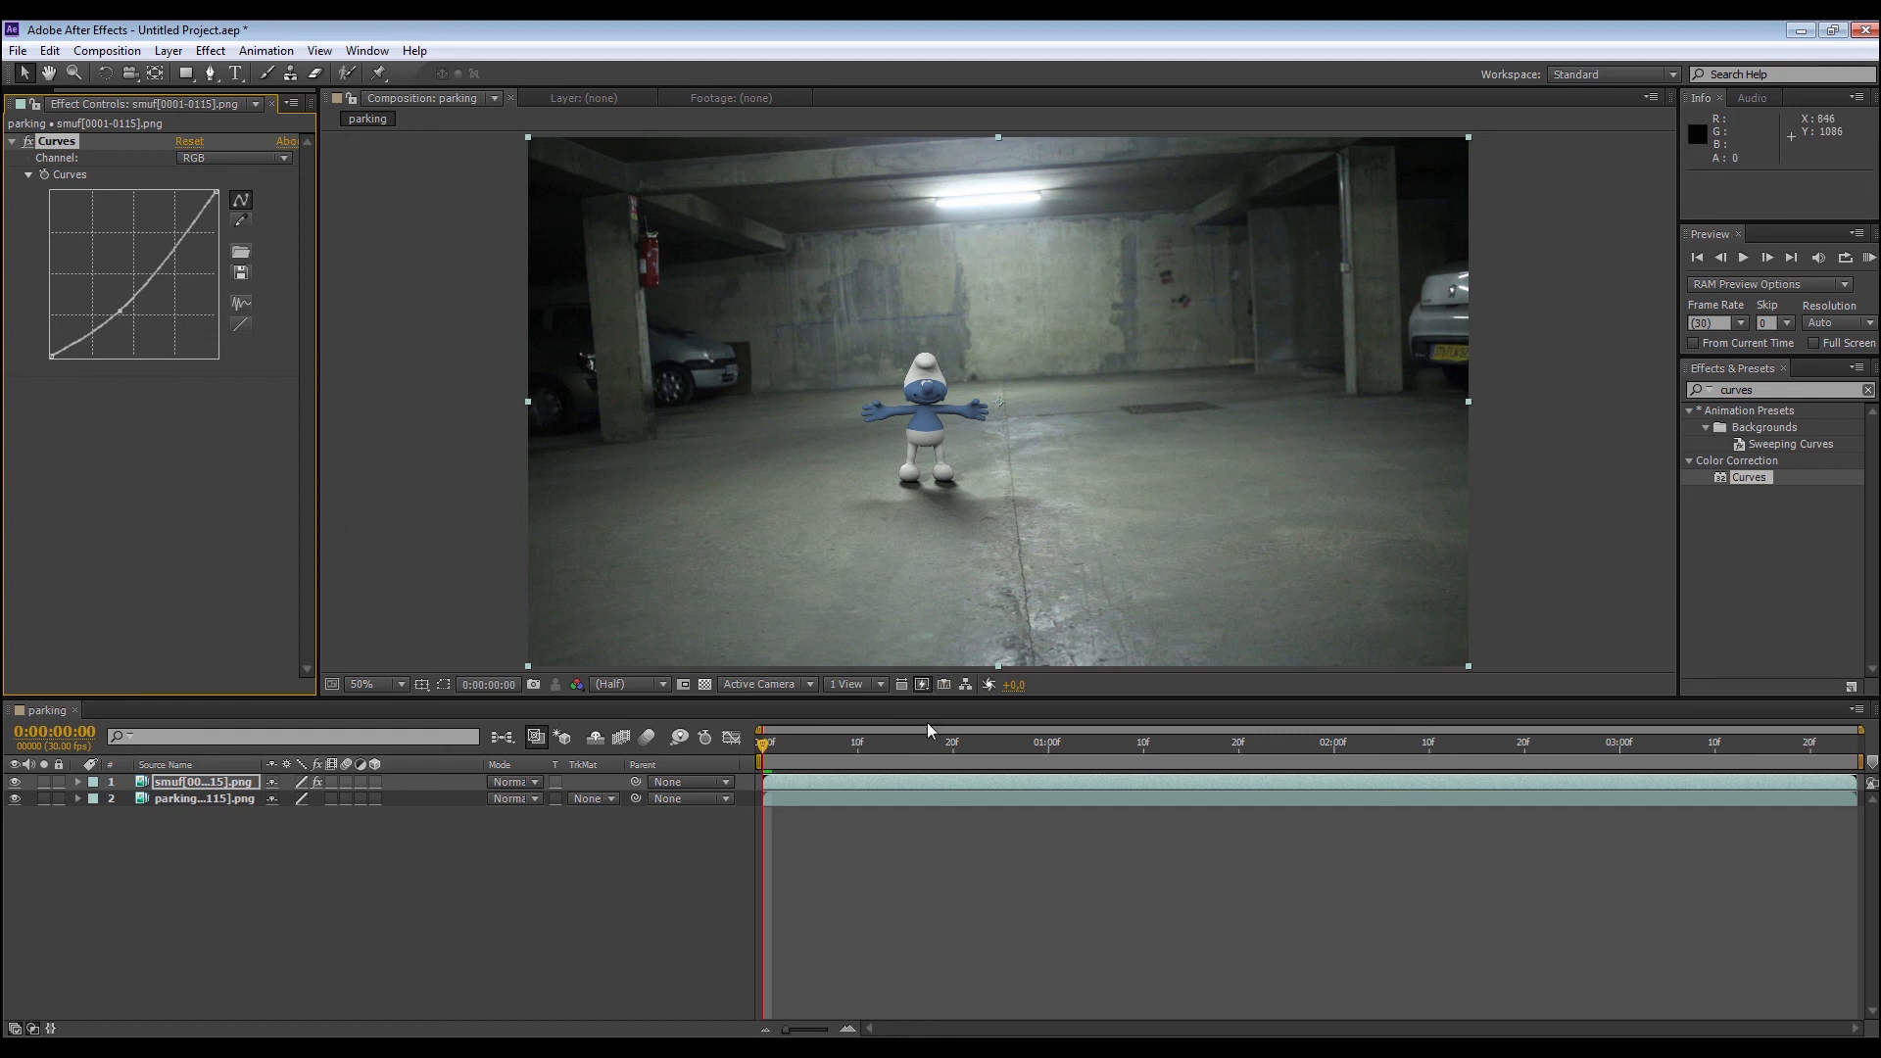
left_click(380, 850)
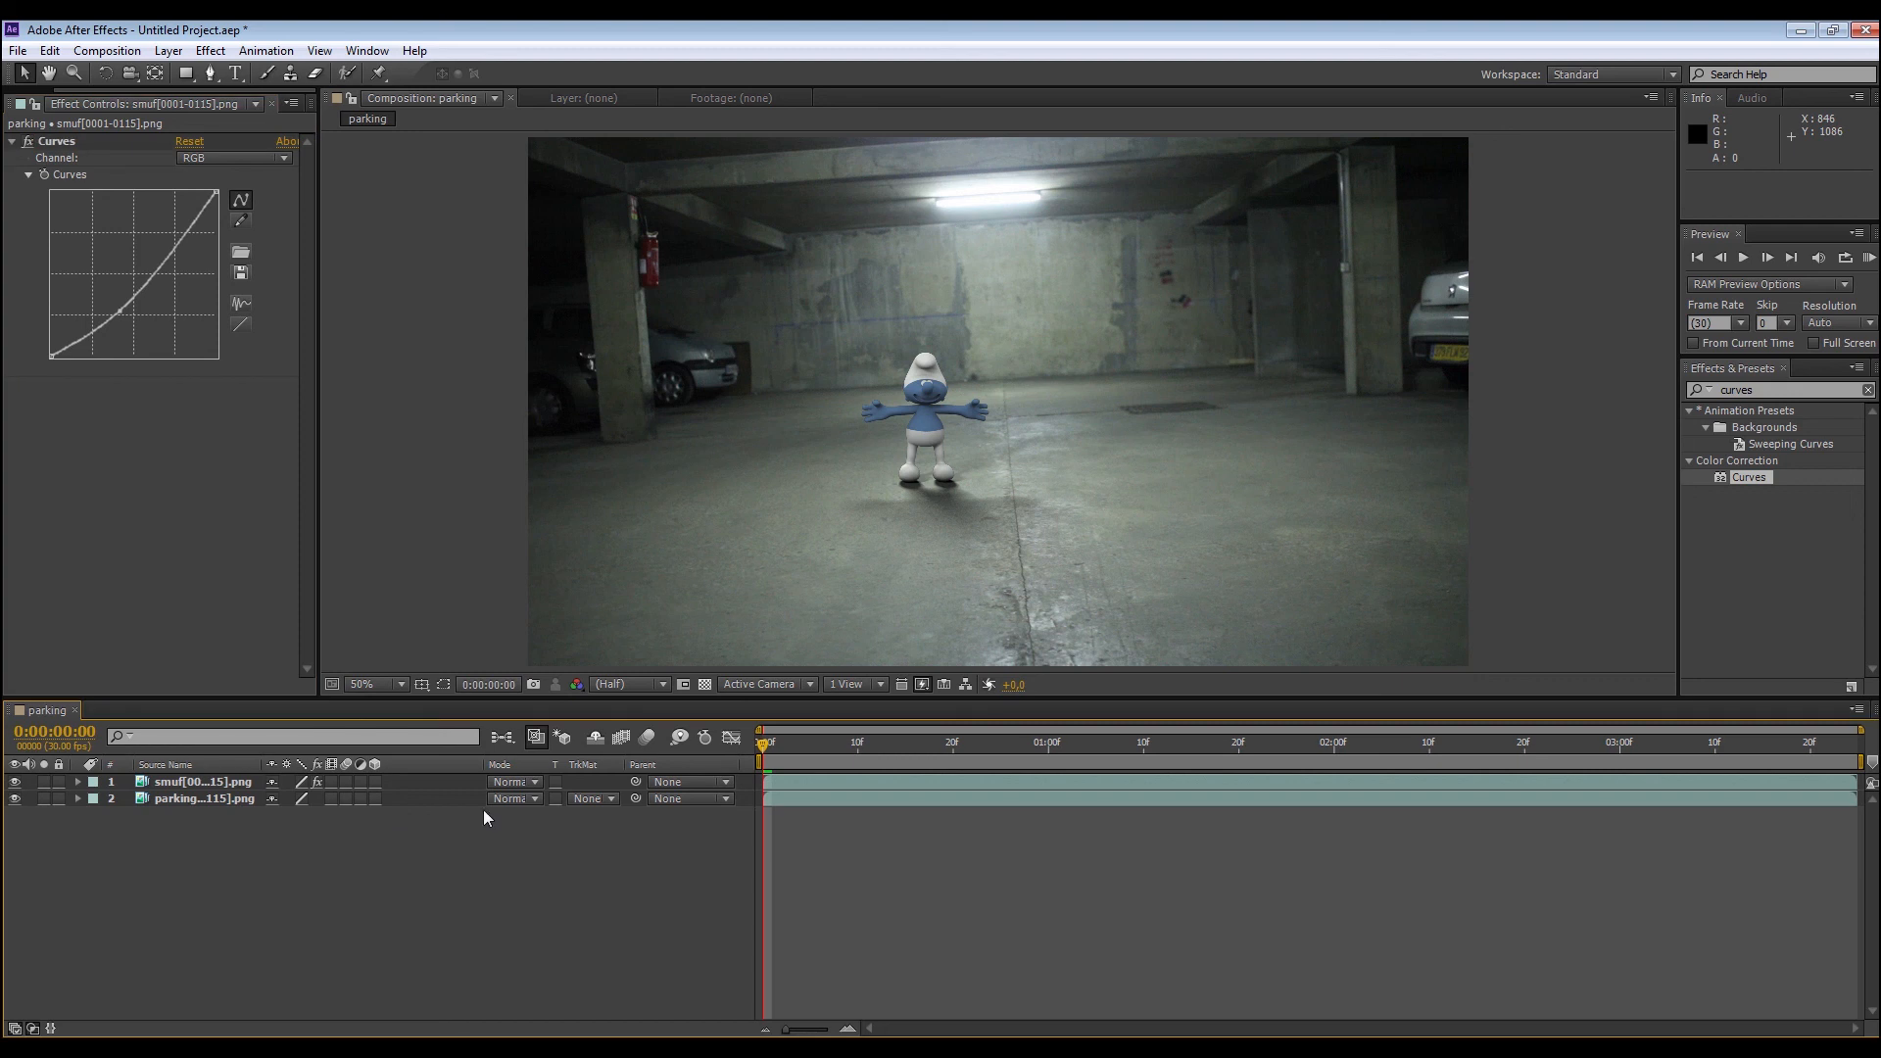
Enable motion blur on the smurf layer and run a RAM preview of the composition from the first frame
left_click(194, 783)
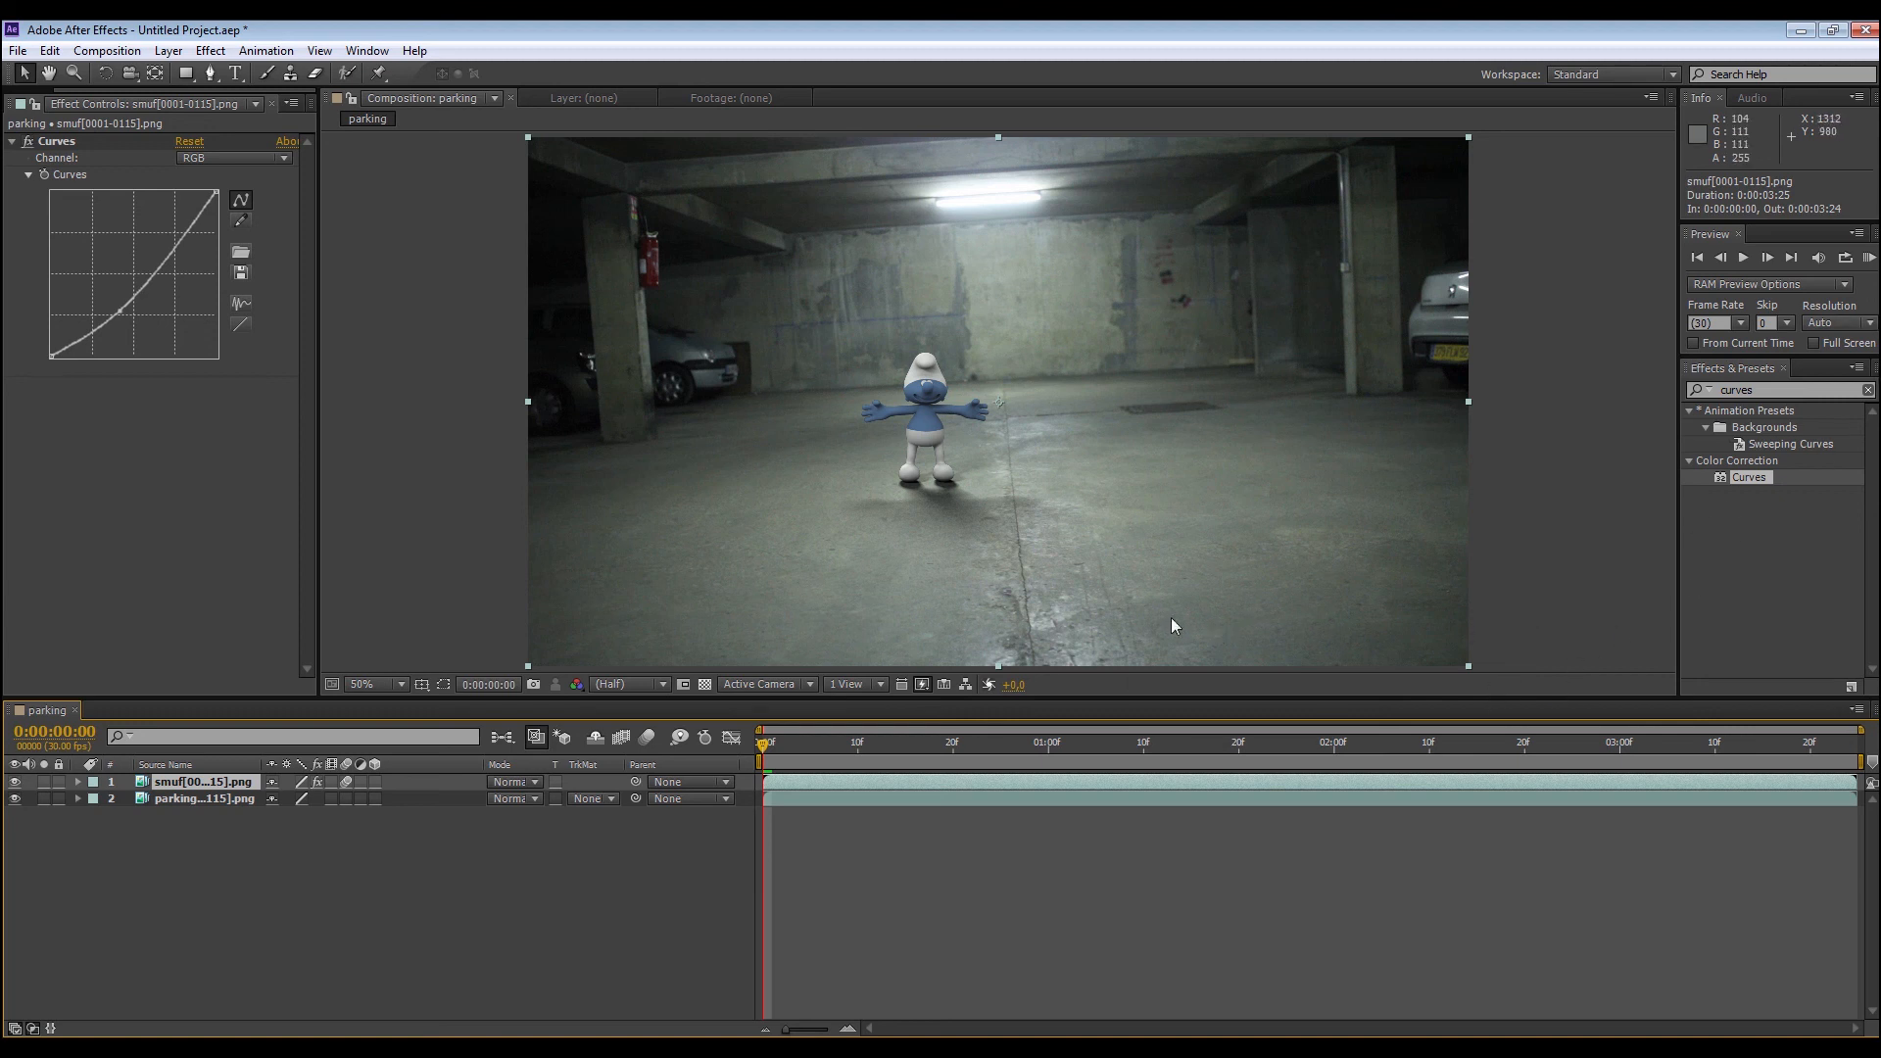
left_click(542, 877)
left_click_drag(867, 747, 697, 752)
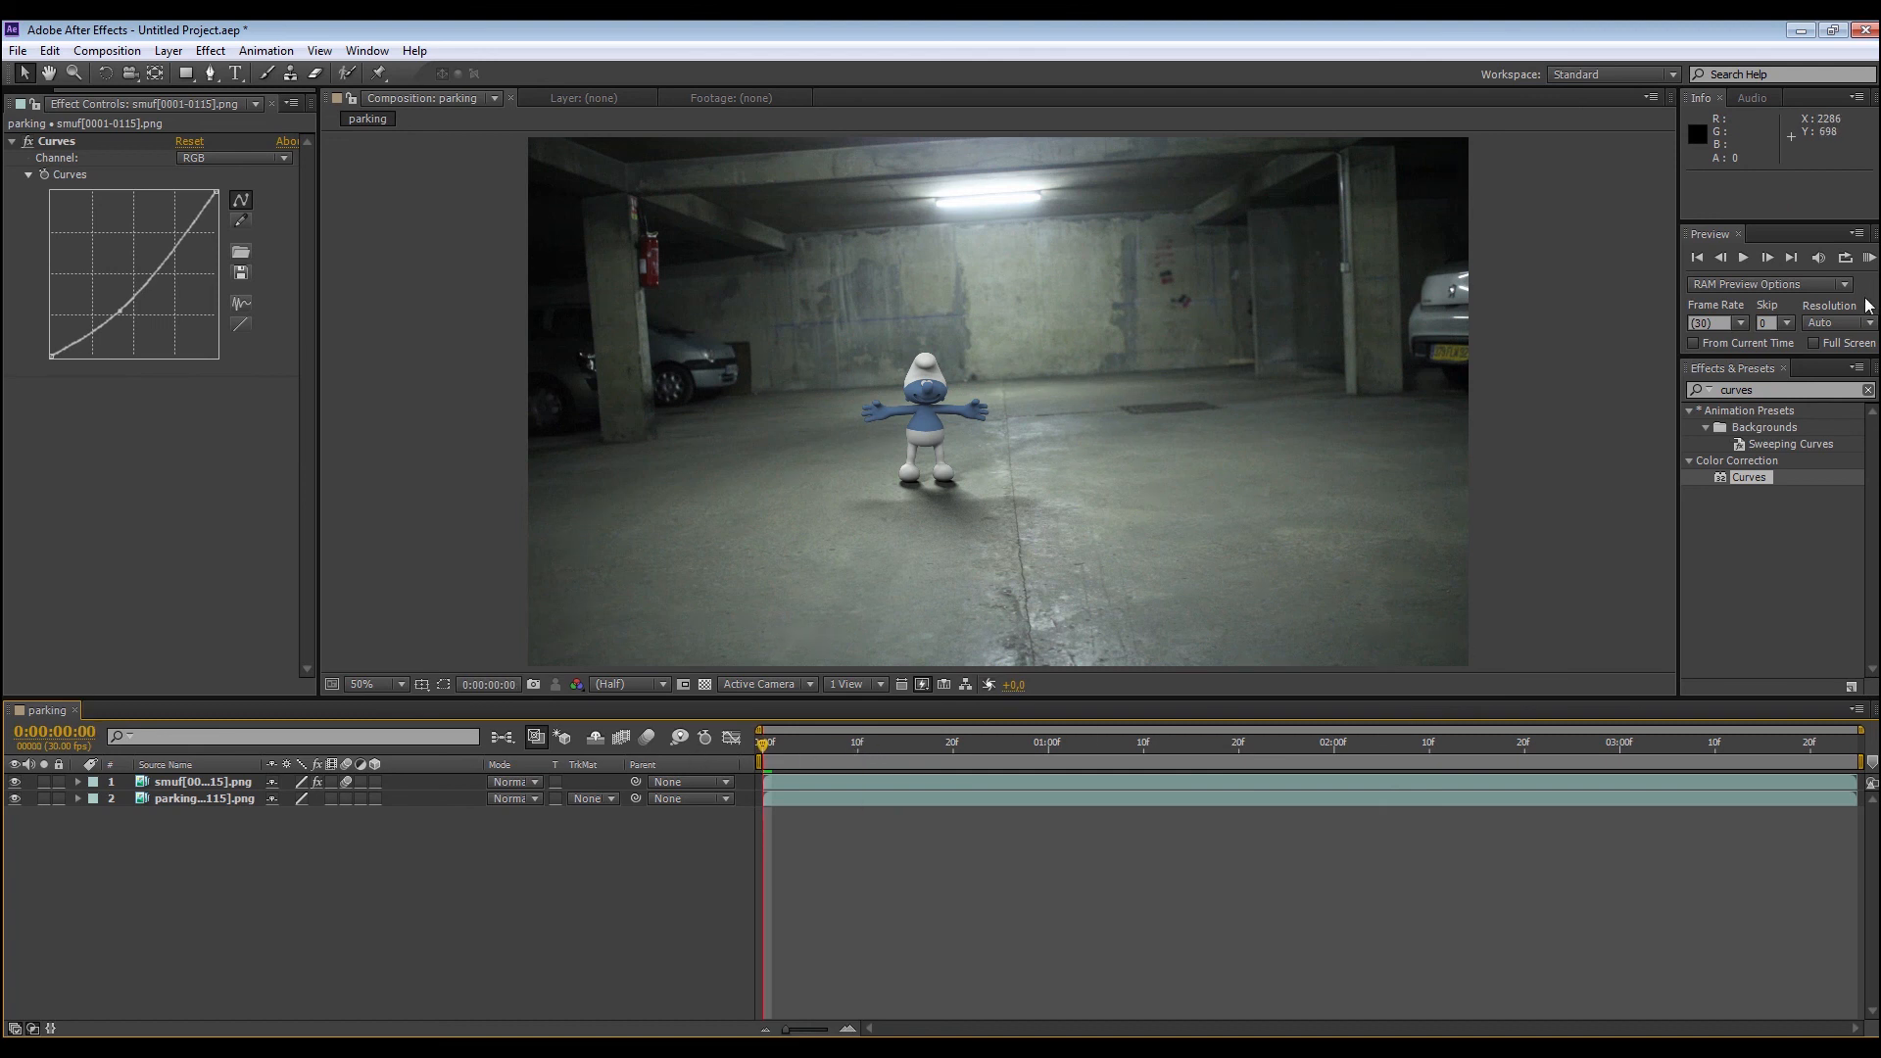
left_click(1869, 257)
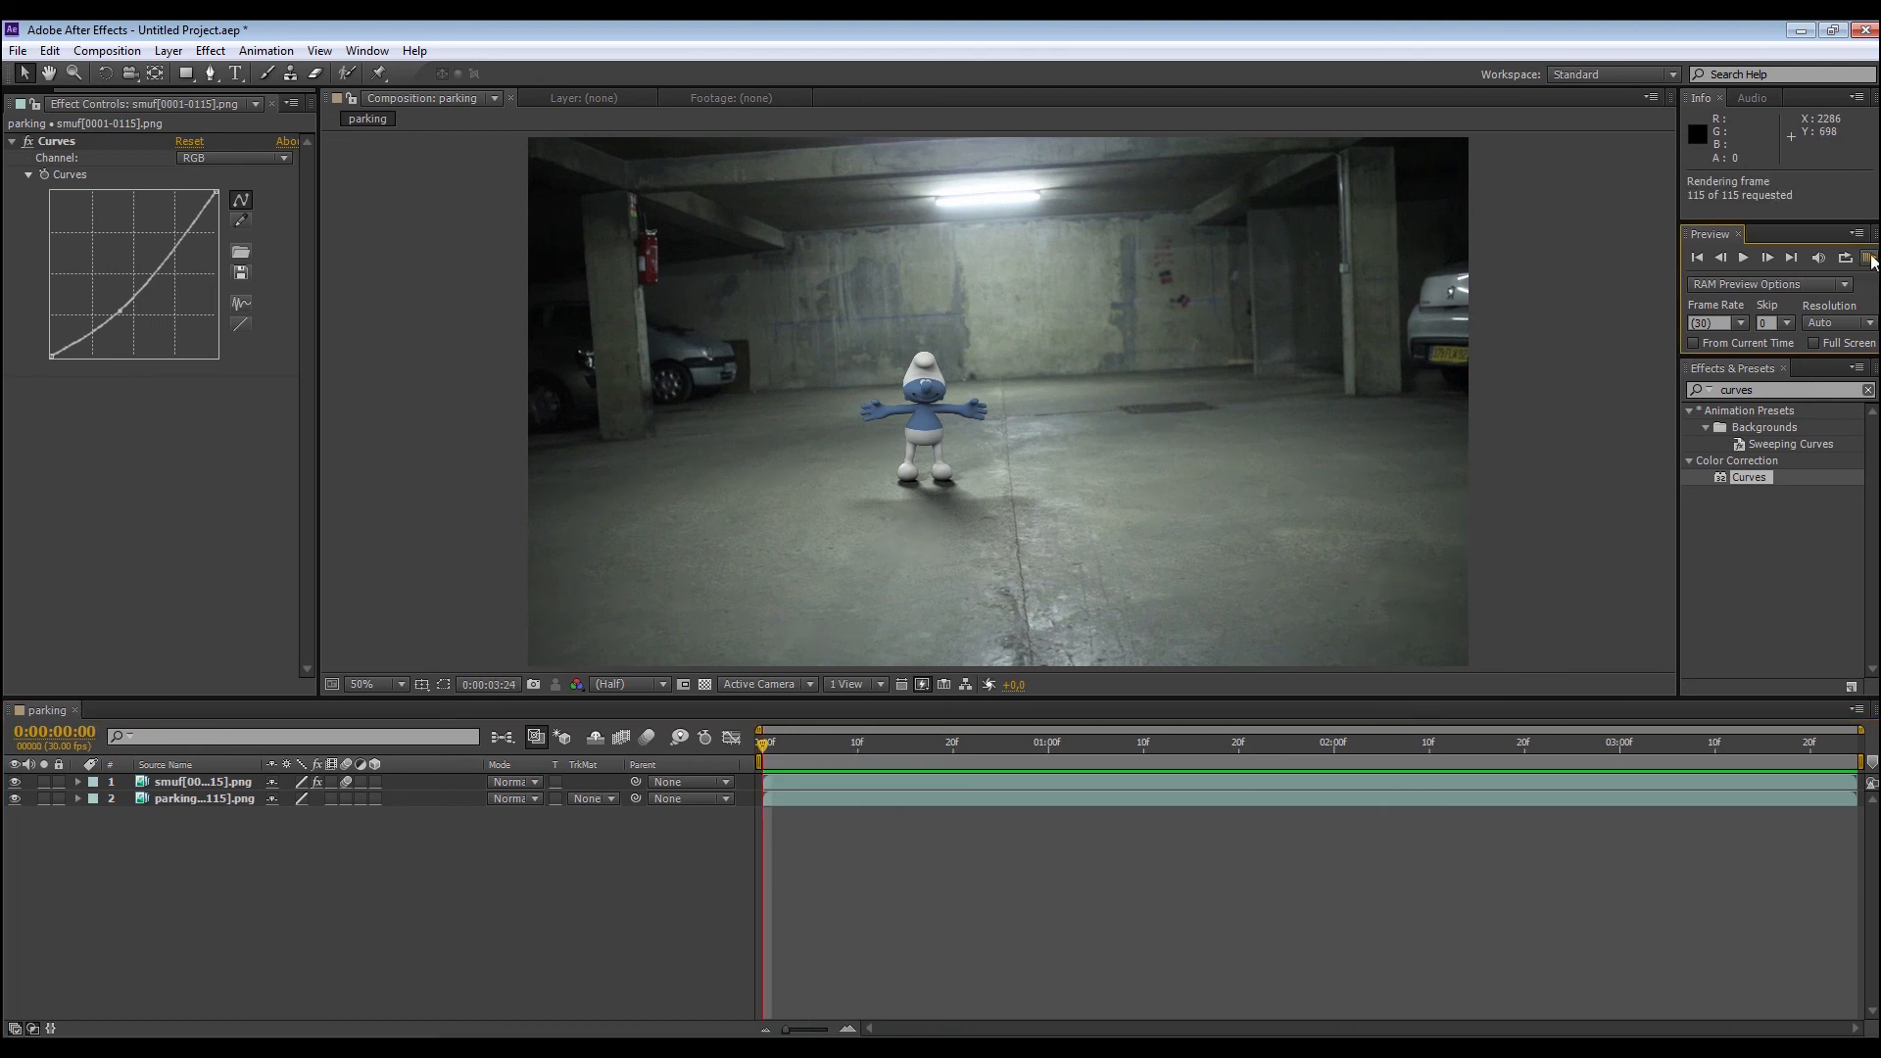